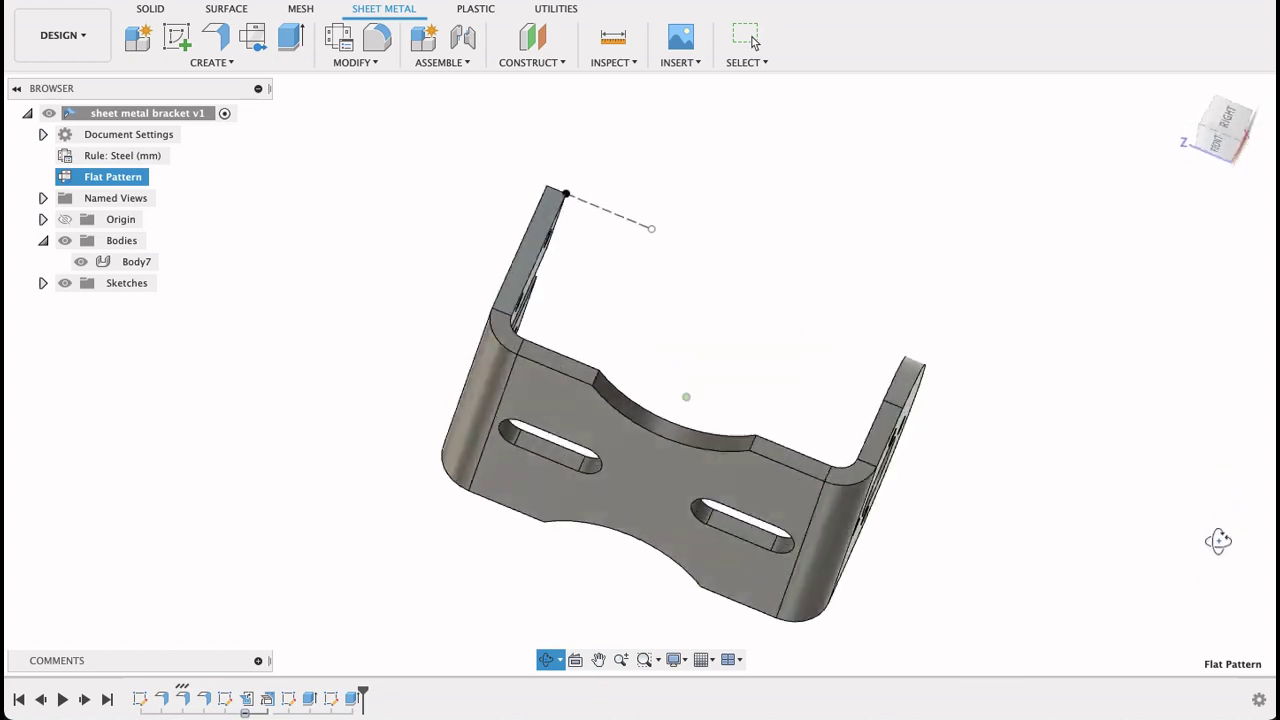
- Orbit the finished U-bracket to view it edge-on
{"action": "key", "text": "Escape"}
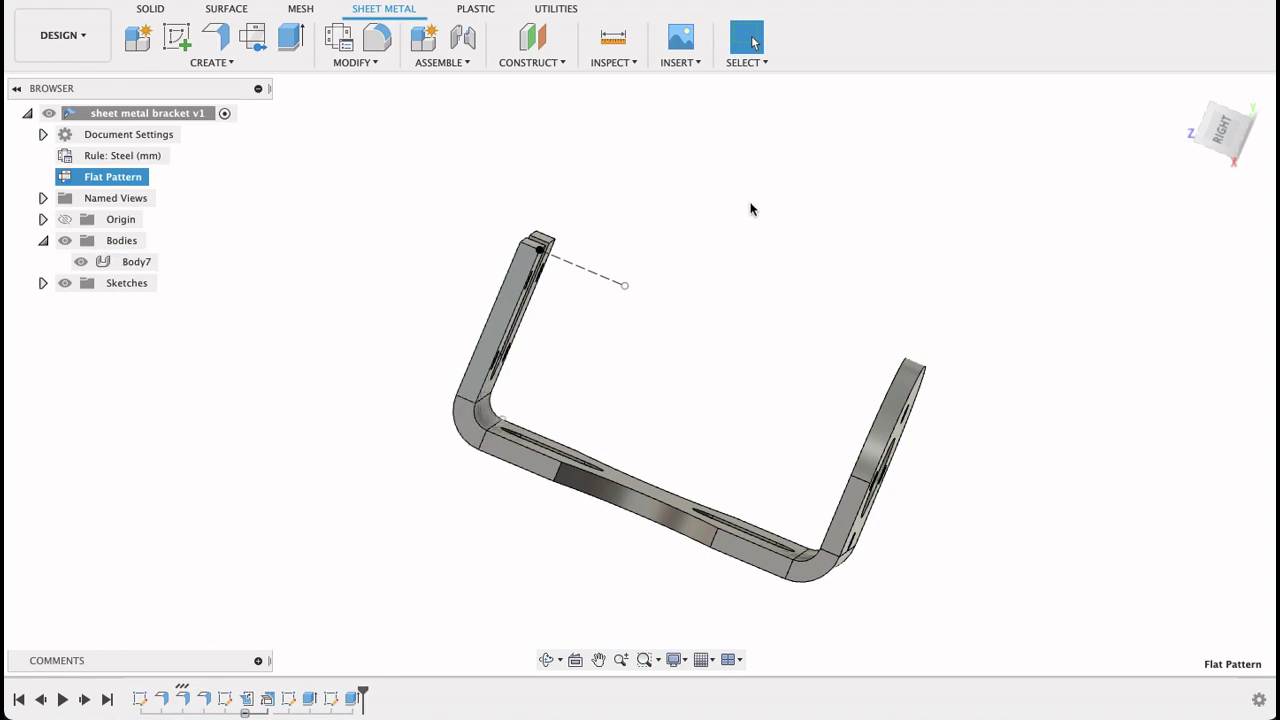
{"action": "mouse_move", "coordinate": [752, 206]}
{"action": "middle_mouse_down", "text": "shift"}
{"action": "mouse_move", "coordinate": [720, 336]}
{"action": "mouse_move", "coordinate": [771, 323]}
{"action": "mouse_move", "coordinate": [694, 309]}
{"action": "mouse_move", "coordinate": [662, 258]}
{"action": "mouse_move", "coordinate": [757, 220]}
{"action": "mouse_move", "coordinate": [717, 195]}
{"action": "mouse_move", "coordinate": [684, 195]}
{"action": "middle_mouse_up", "text": "shift"}
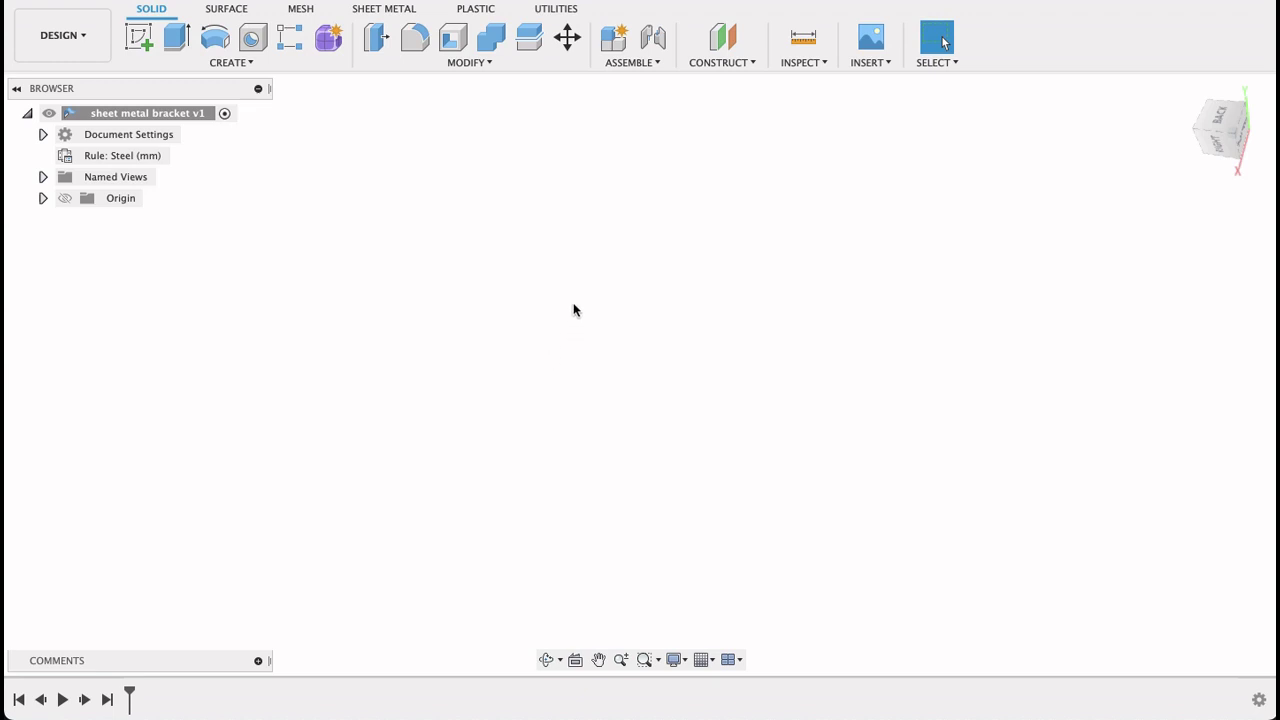
- Switch the toolbar ribbon to the SHEET METAL tools
{"action": "left_click", "coordinate": [385, 10]}
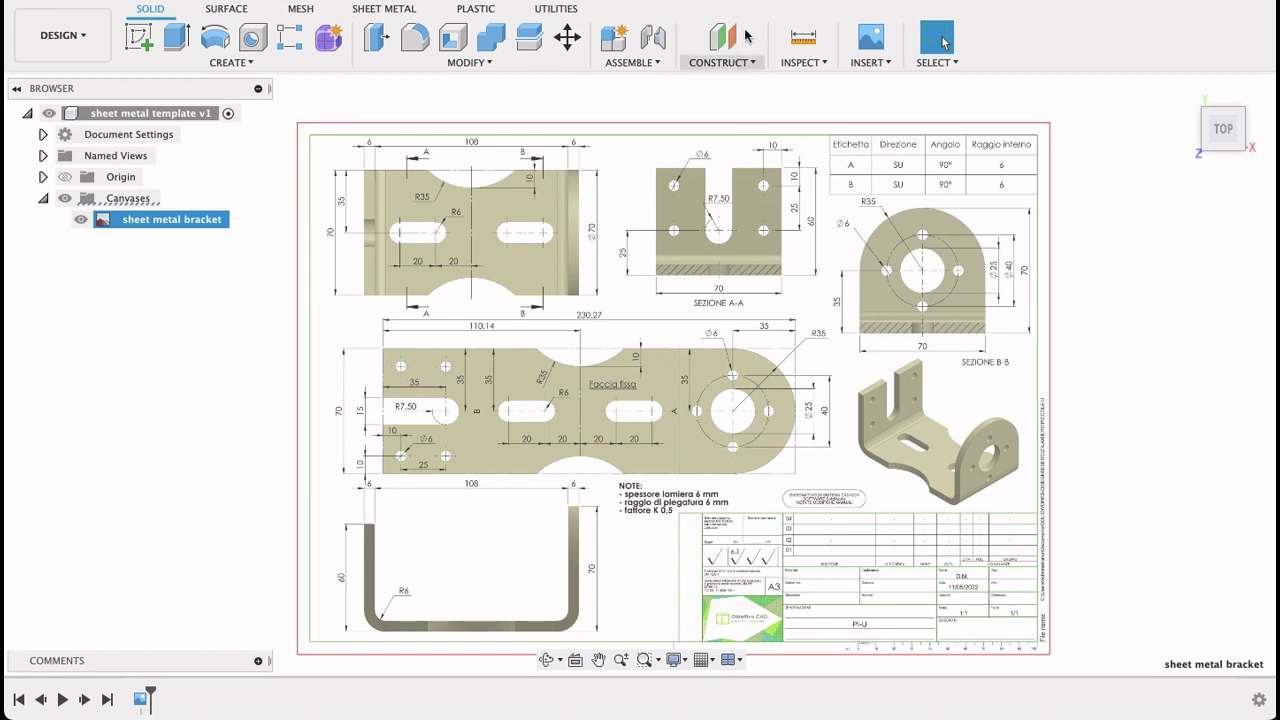
{"action": "scroll", "coordinate": [984, 247], "scroll_direction": "up", "scroll_amount": 3}
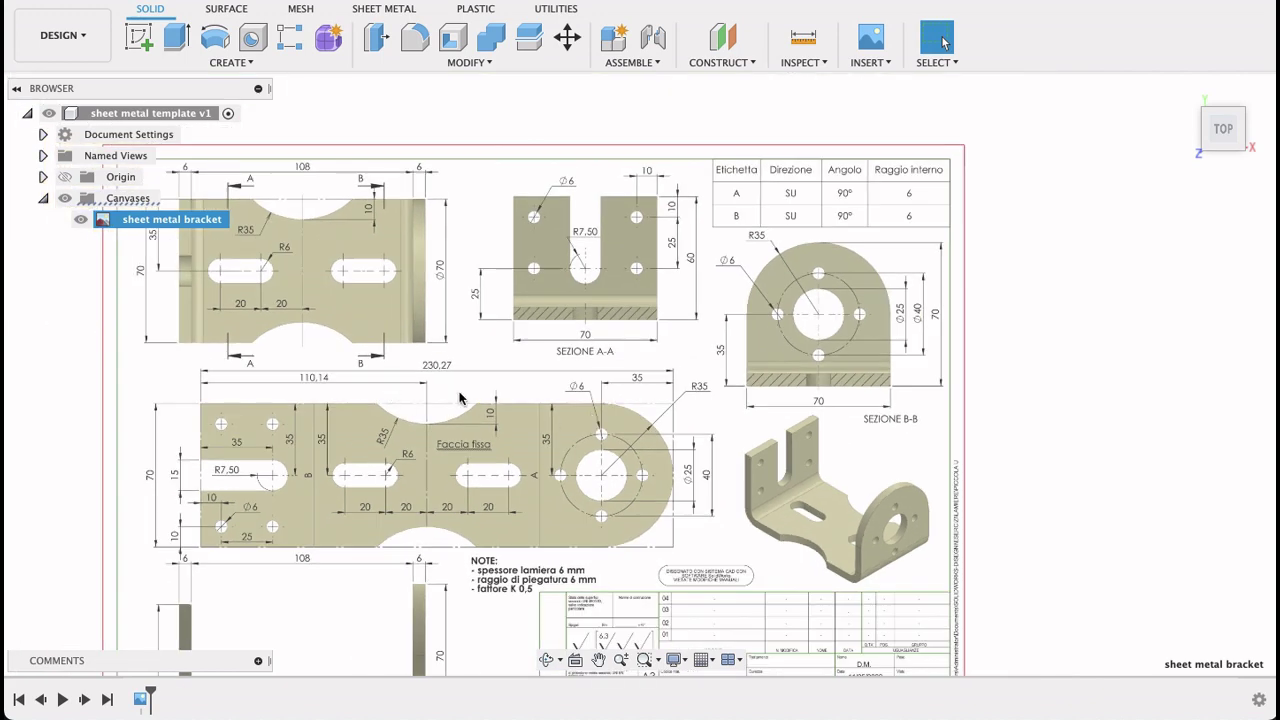
{"action": "scroll", "coordinate": [463, 400], "scroll_direction": "down", "scroll_amount": 3}
{"action": "mouse_move", "coordinate": [463, 400]}
{"action": "middle_mouse_down"}
{"action": "mouse_move", "coordinate": [586, 380]}
{"action": "mouse_move", "coordinate": [540, 318]}
{"action": "mouse_move", "coordinate": [545, 258]}
{"action": "mouse_move", "coordinate": [556, 408]}
{"action": "middle_mouse_up"}
{"action": "scroll", "coordinate": [556, 408], "scroll_direction": "up", "scroll_amount": 3}
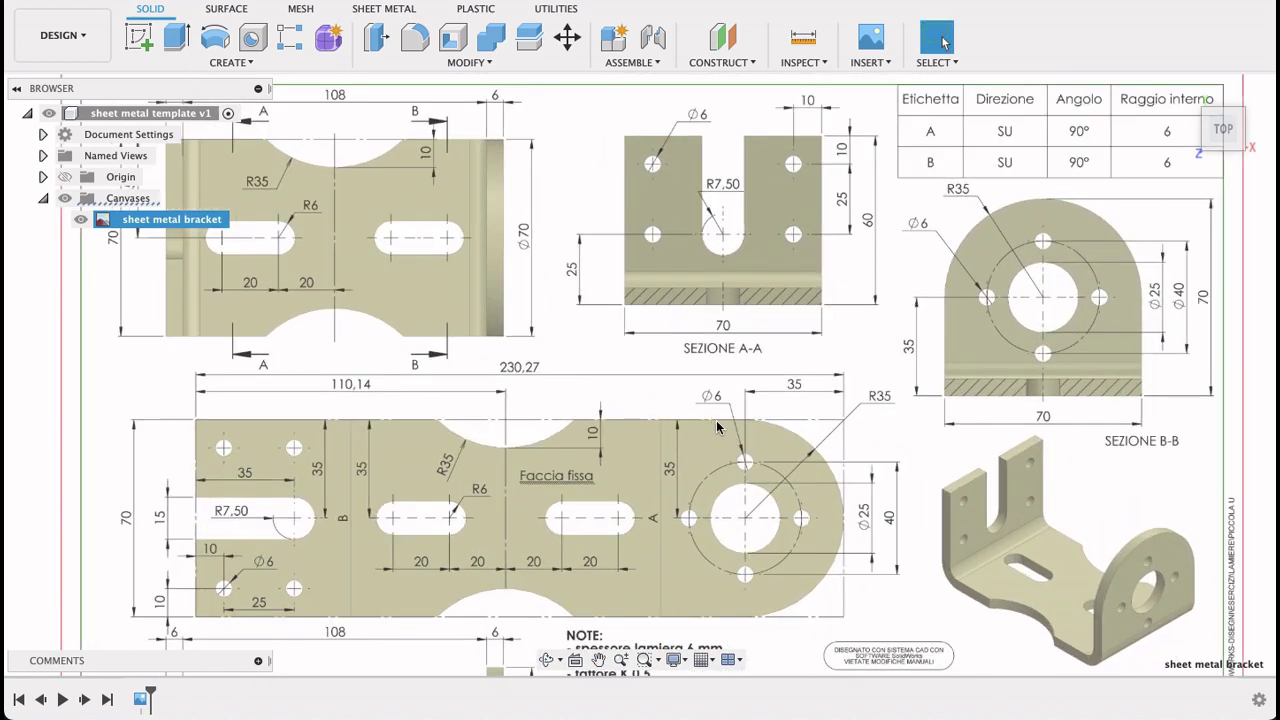
{"action": "scroll", "coordinate": [716, 427], "scroll_direction": "down", "scroll_amount": 3}
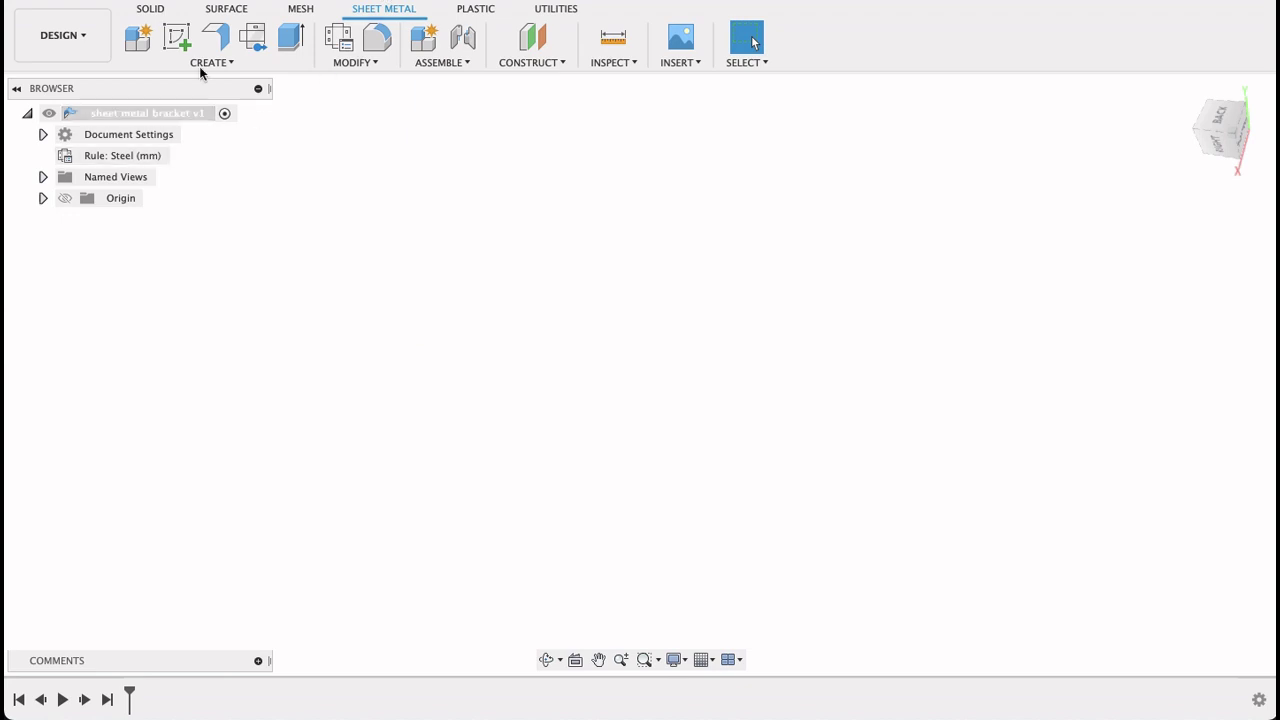
{"action": "left_click", "coordinate": [341, 42]}
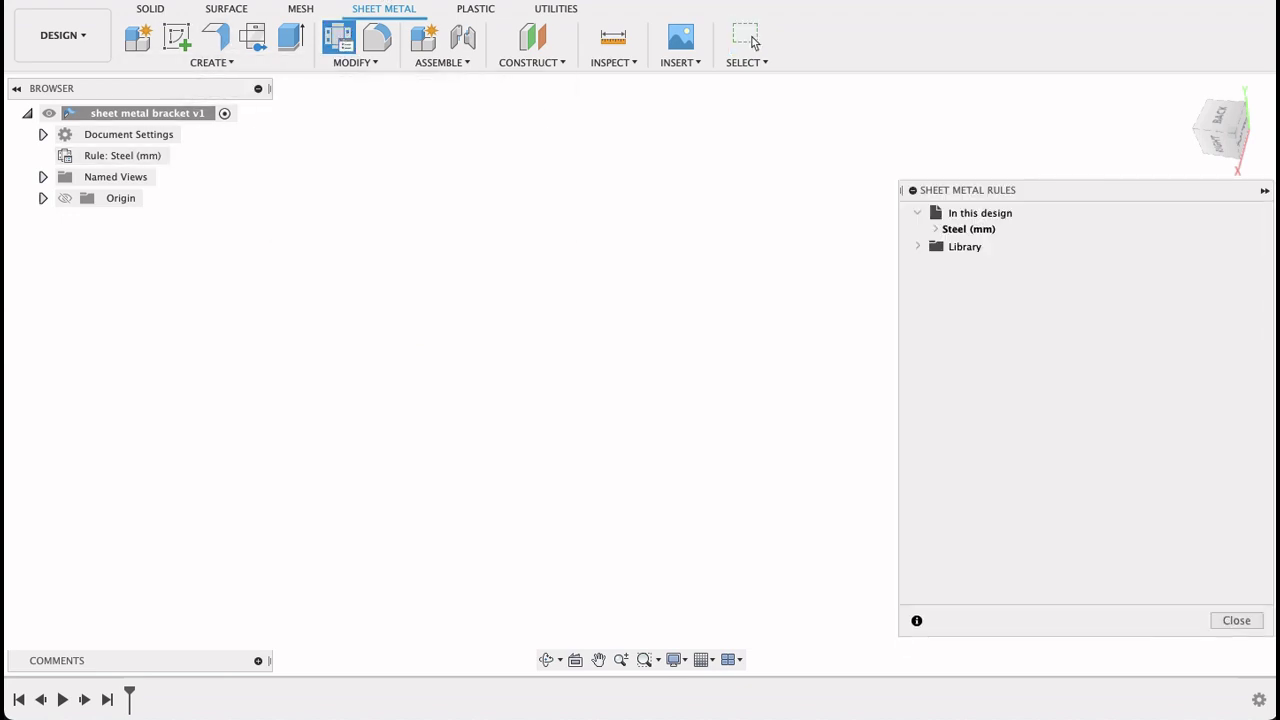
{"action": "mouse_move", "coordinate": [968, 229]}
{"action": "left_click", "coordinate": [935, 229]}
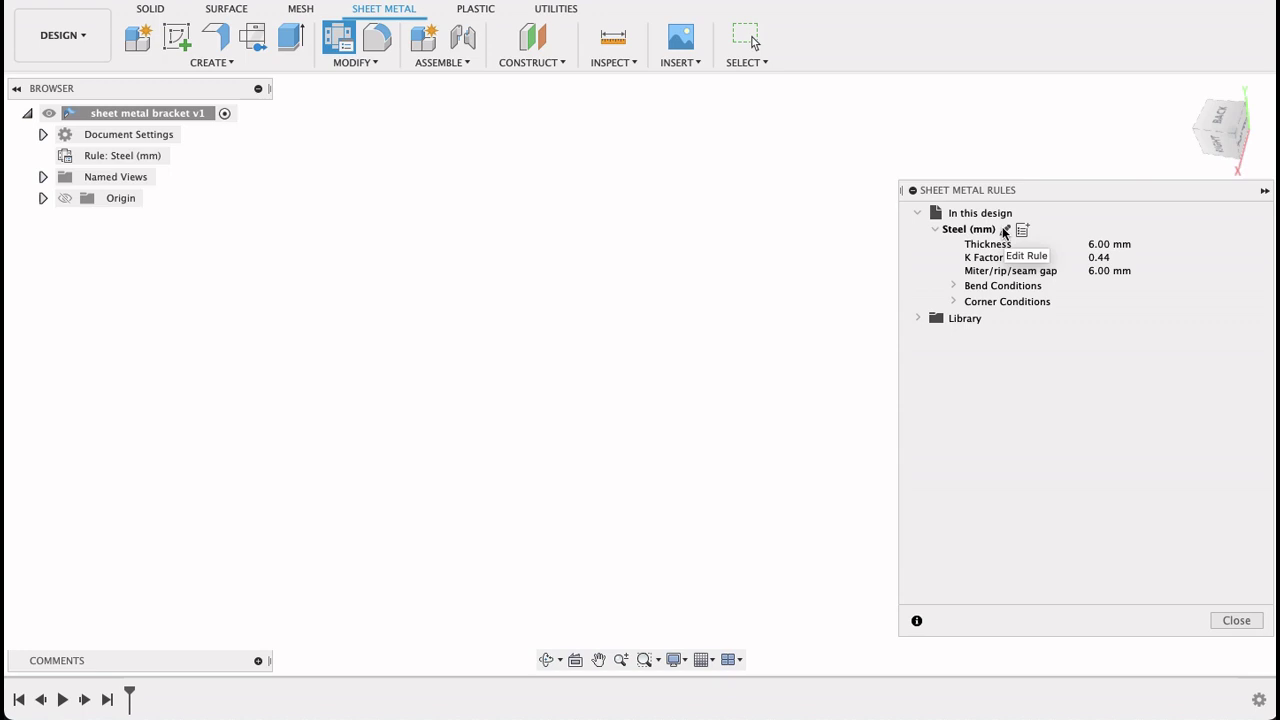
{"action": "left_click", "coordinate": [1005, 230]}
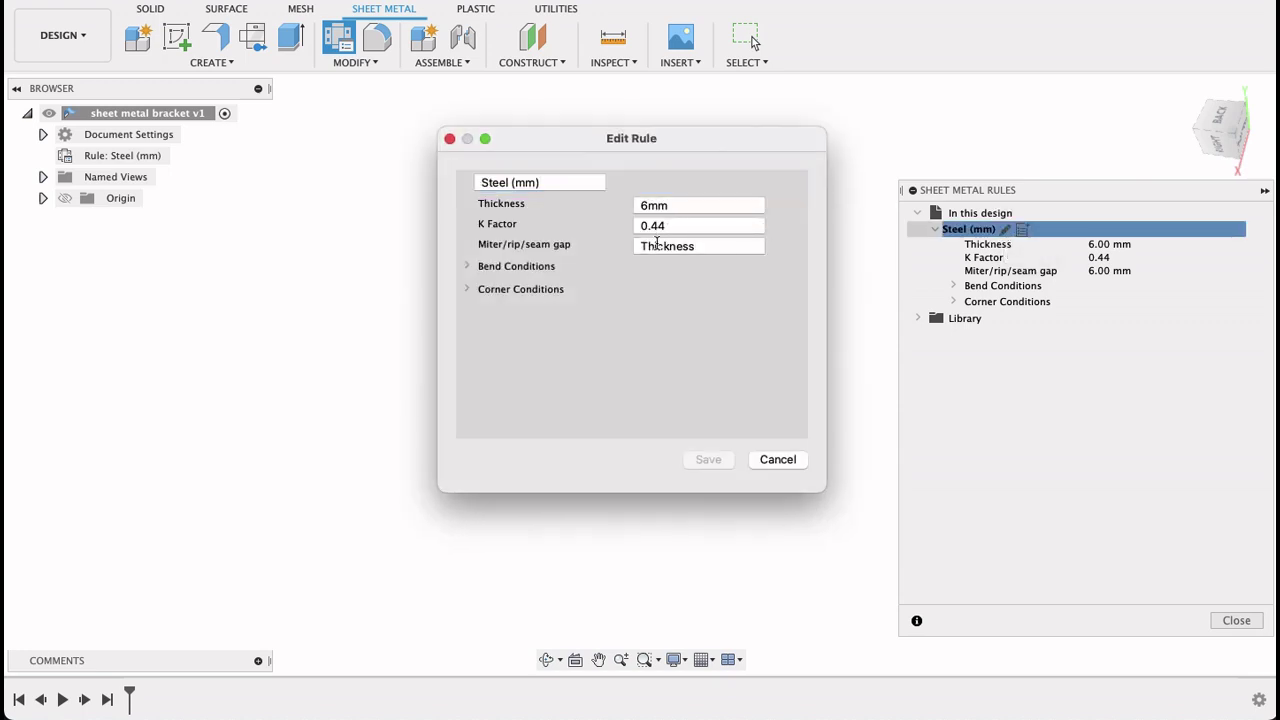
{"action": "left_click", "coordinate": [515, 182]}
{"action": "key", "text": "Tab"}
{"action": "key", "text": "Tab"}
{"action": "left_click", "coordinate": [467, 290]}
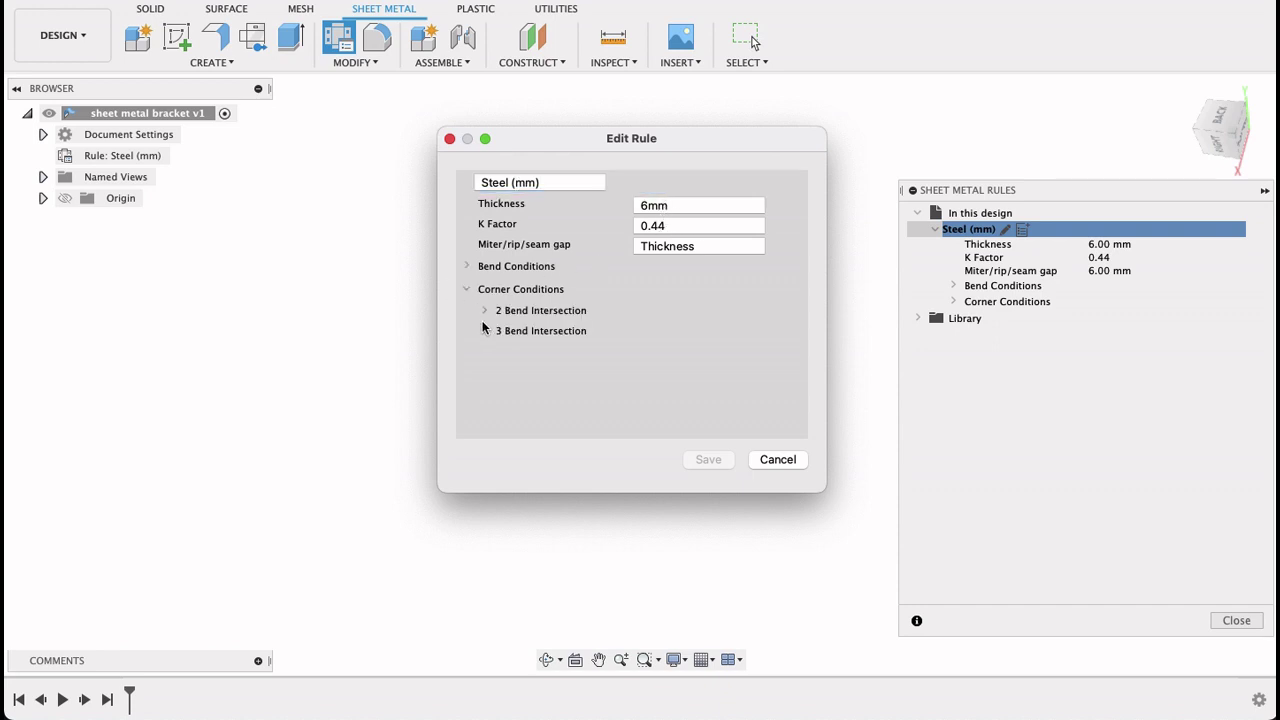
{"action": "left_click", "coordinate": [484, 312]}
{"action": "left_click", "coordinate": [483, 313]}
{"action": "left_click", "coordinate": [484, 333]}
{"action": "left_click", "coordinate": [464, 288]}
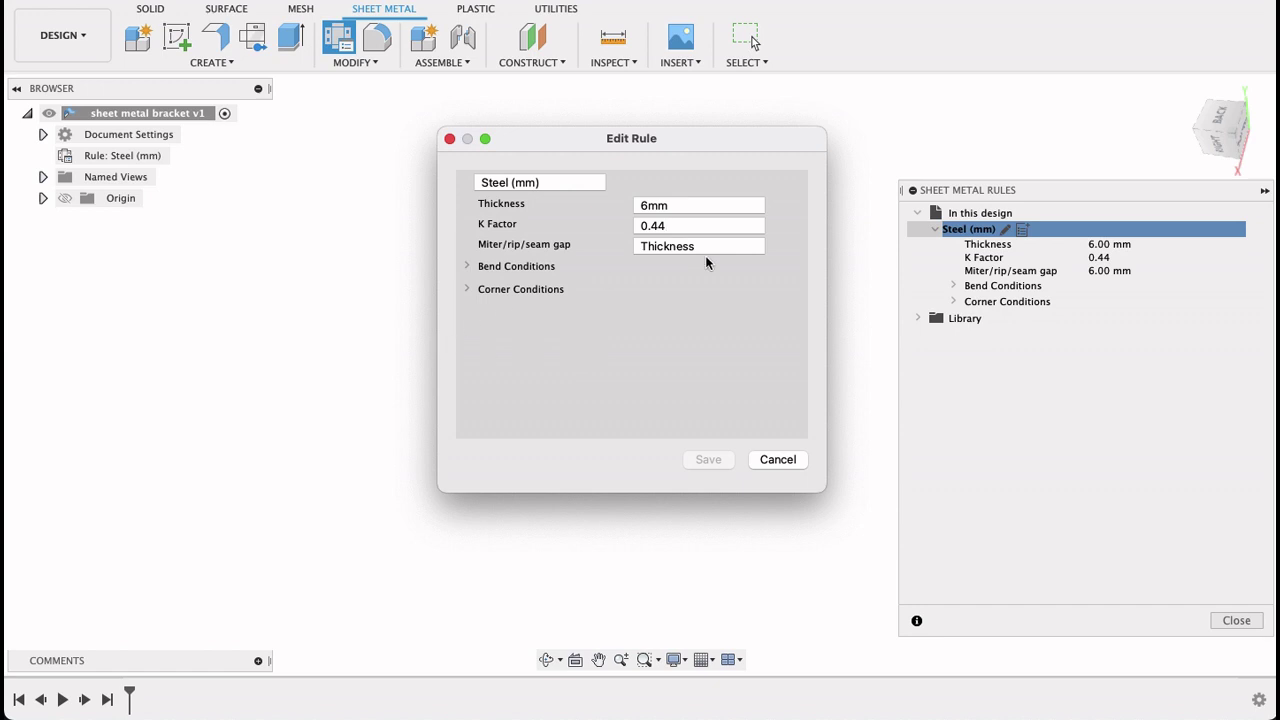
{"action": "left_click", "coordinate": [779, 460]}
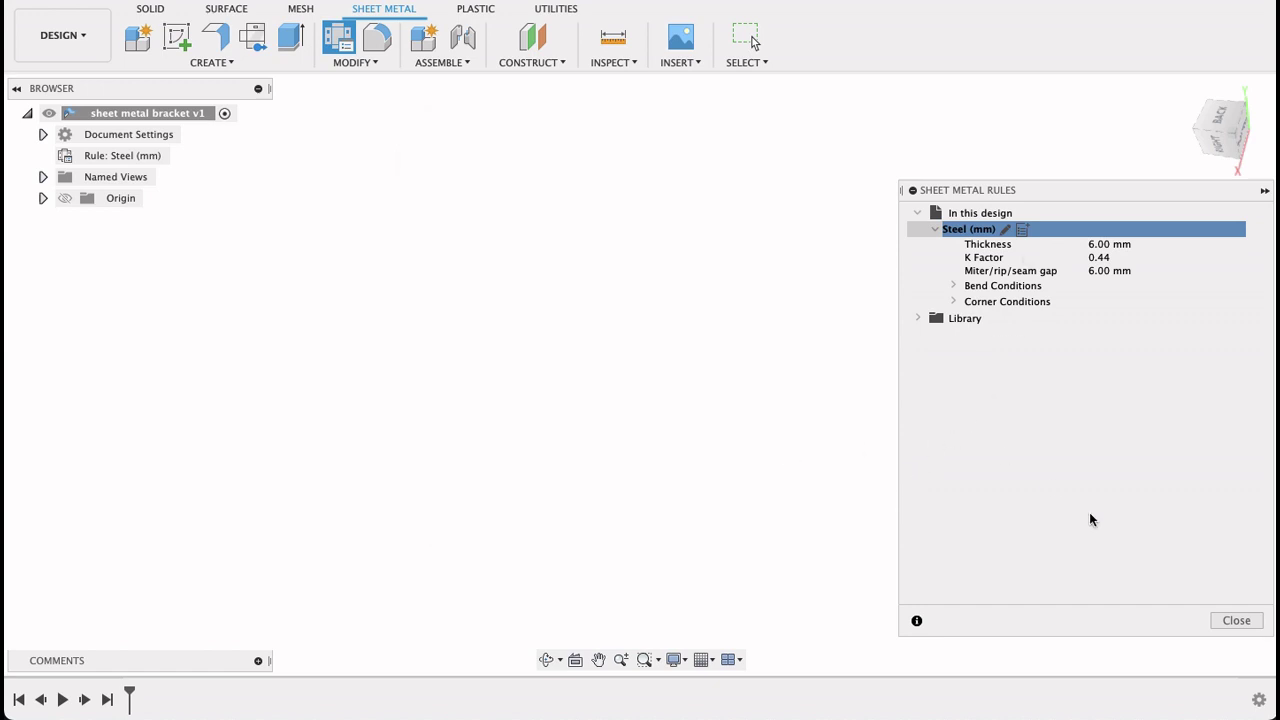
{"action": "left_click", "coordinate": [1236, 620]}
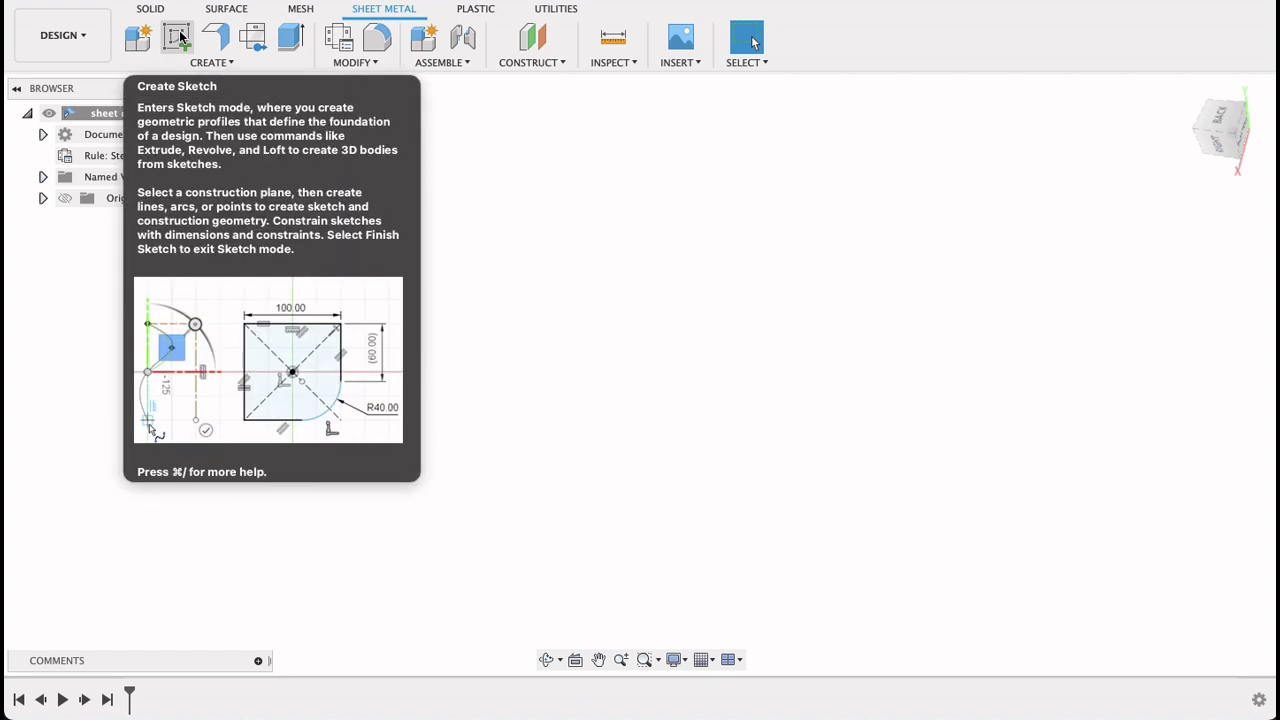
- Start a new sketch on the XY plane
{"action": "left_click", "coordinate": [181, 37]}
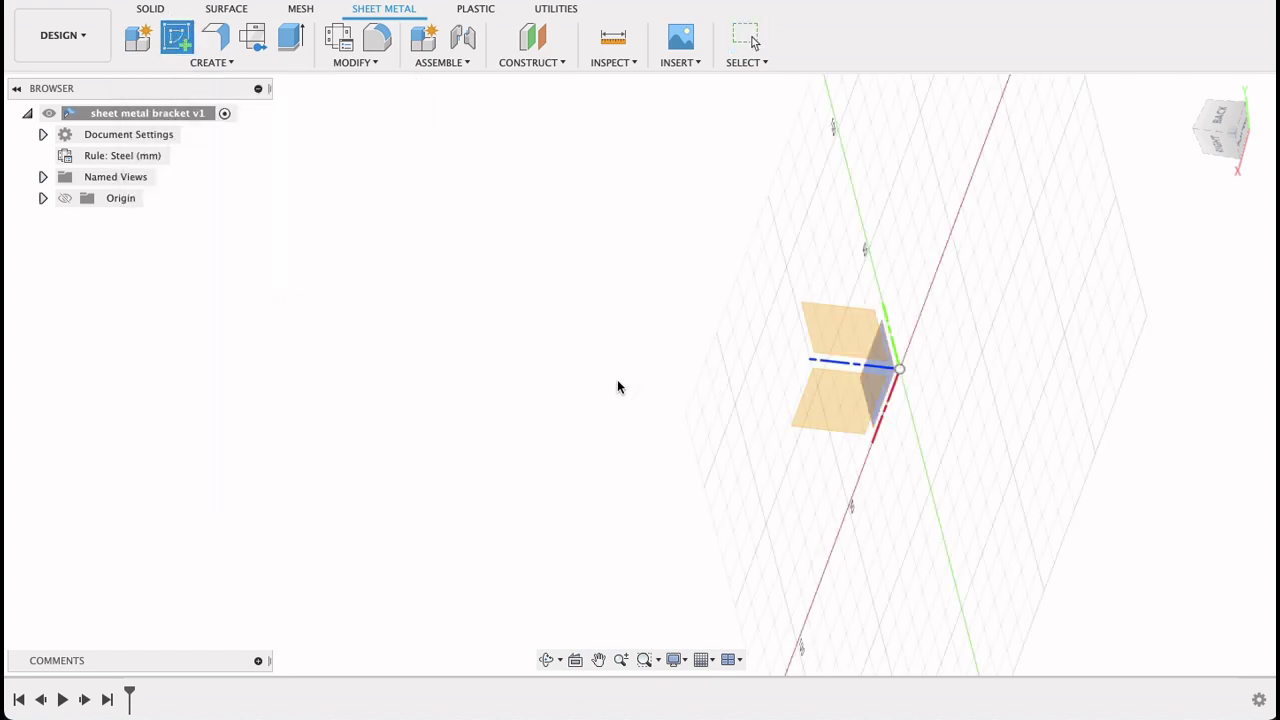
{"action": "mouse_move", "coordinate": [617, 387]}
{"action": "middle_mouse_down", "text": "shift"}
{"action": "mouse_move", "coordinate": [608, 360]}
{"action": "mouse_move", "coordinate": [654, 274]}
{"action": "mouse_move", "coordinate": [691, 263]}
{"action": "mouse_move", "coordinate": [745, 279]}
{"action": "mouse_move", "coordinate": [760, 330]}
{"action": "middle_mouse_up", "text": "shift"}
{"action": "left_click", "coordinate": [943, 271]}
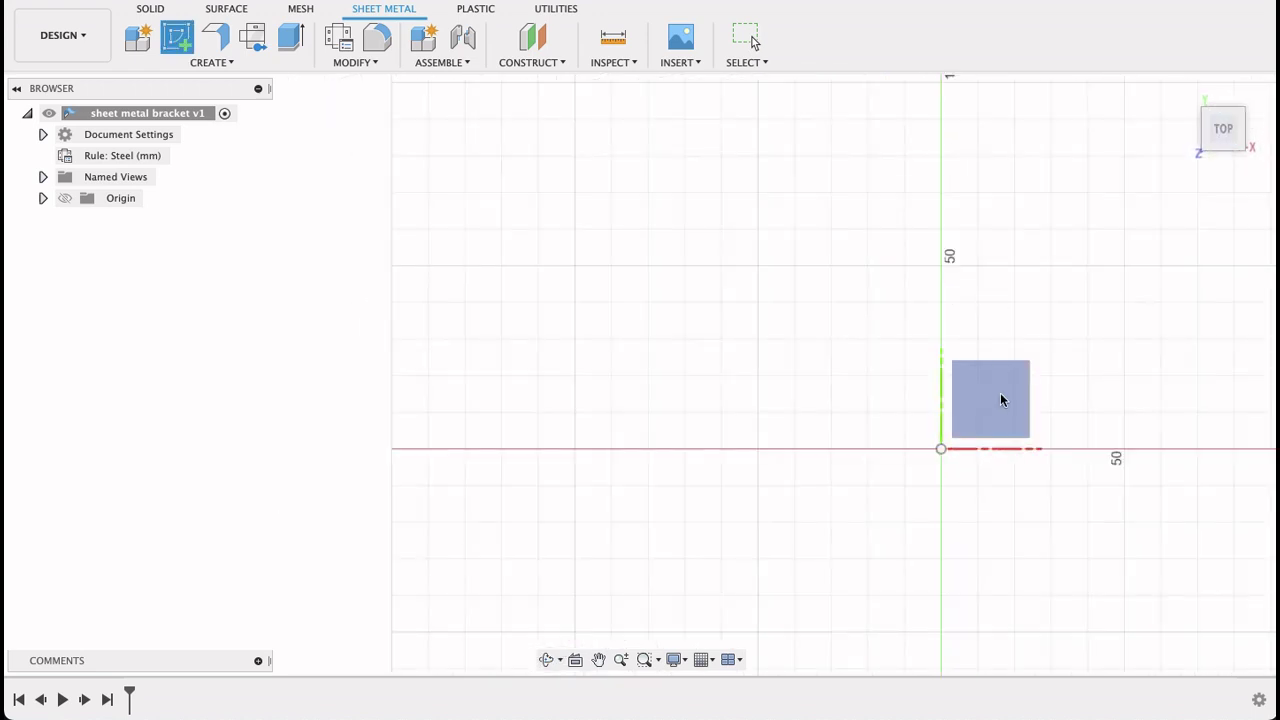
{"action": "left_click", "coordinate": [1001, 399]}
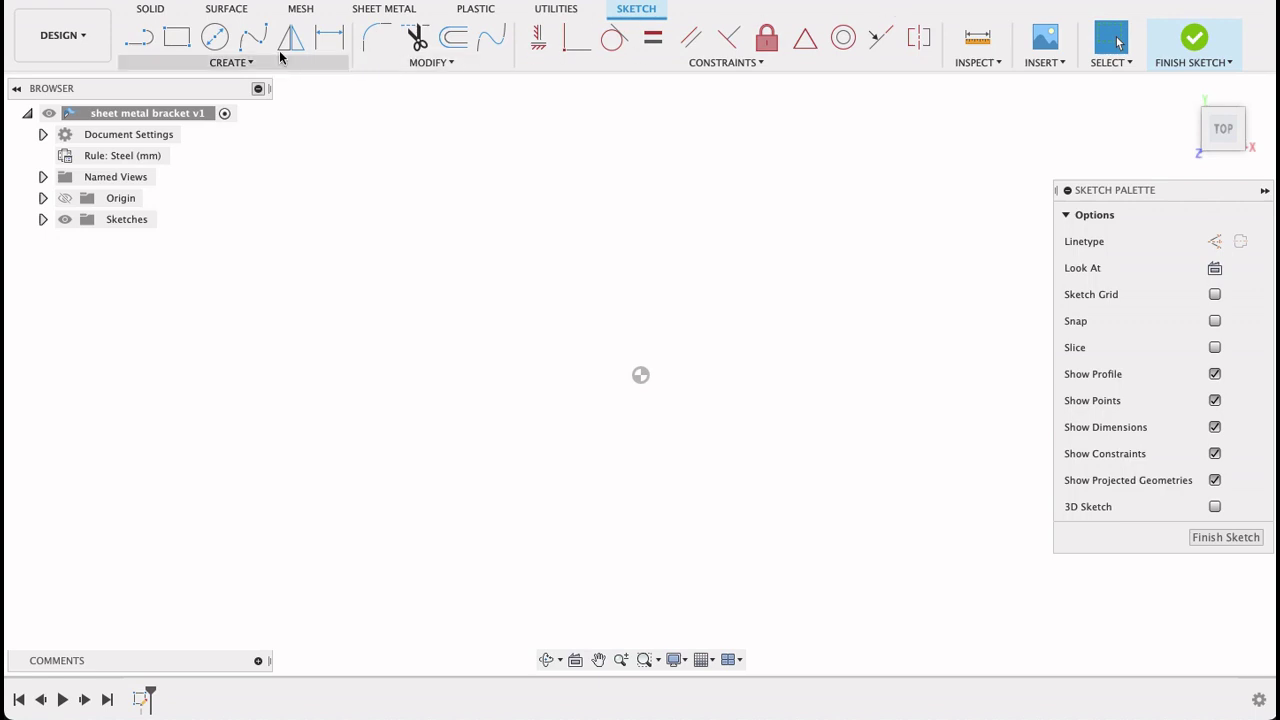
- Draw a 70 mm diameter circle centred on the origin
{"action": "left_click", "coordinate": [214, 38]}
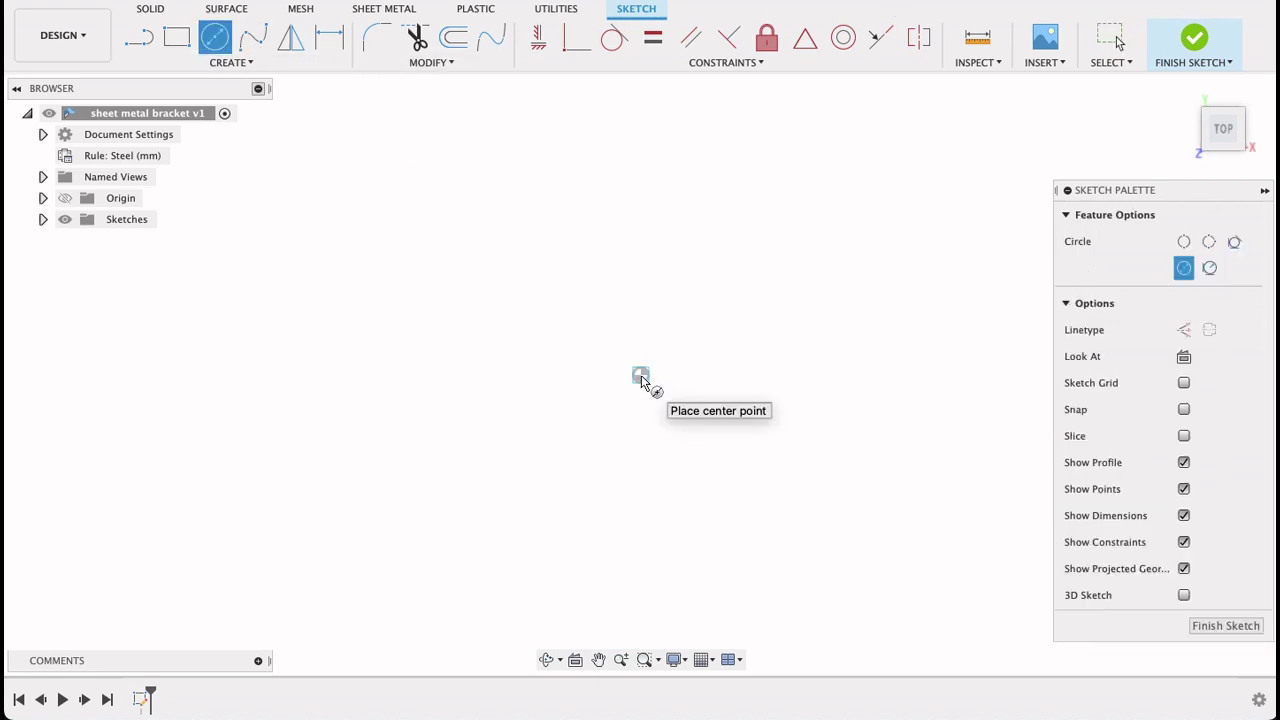
{"action": "left_click", "coordinate": [65, 198]}
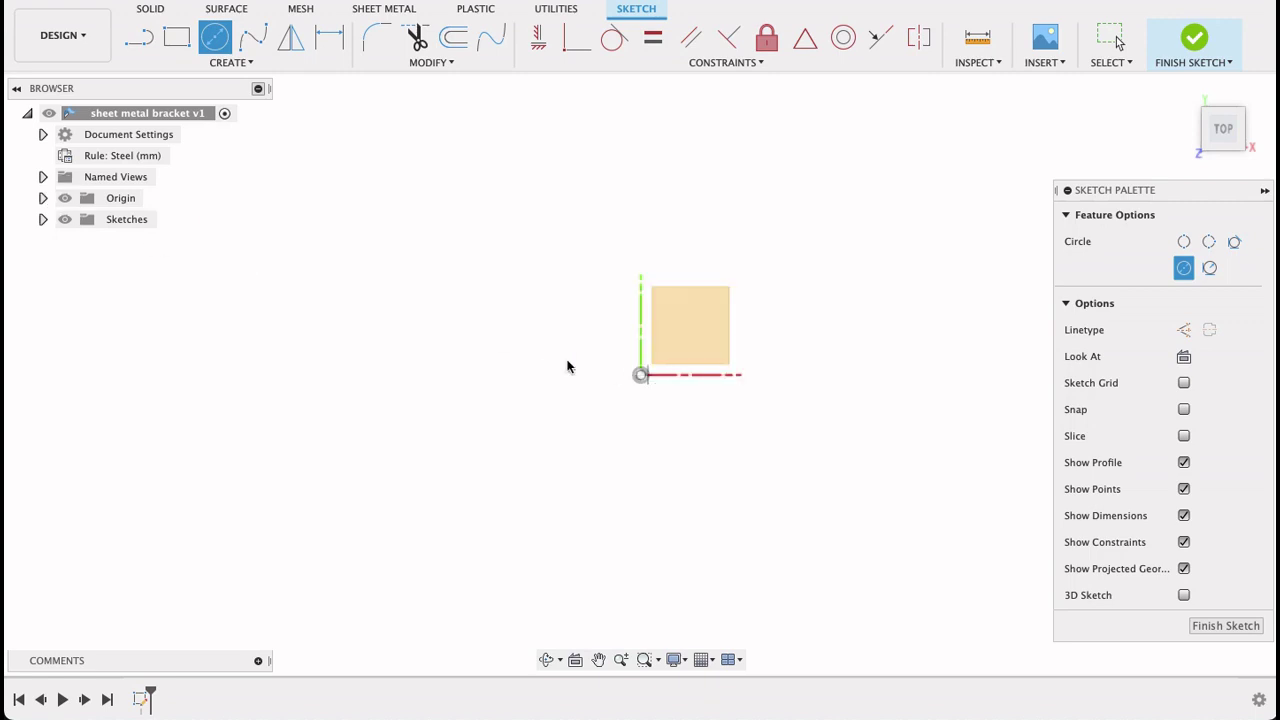
{"action": "left_click", "coordinate": [64, 201]}
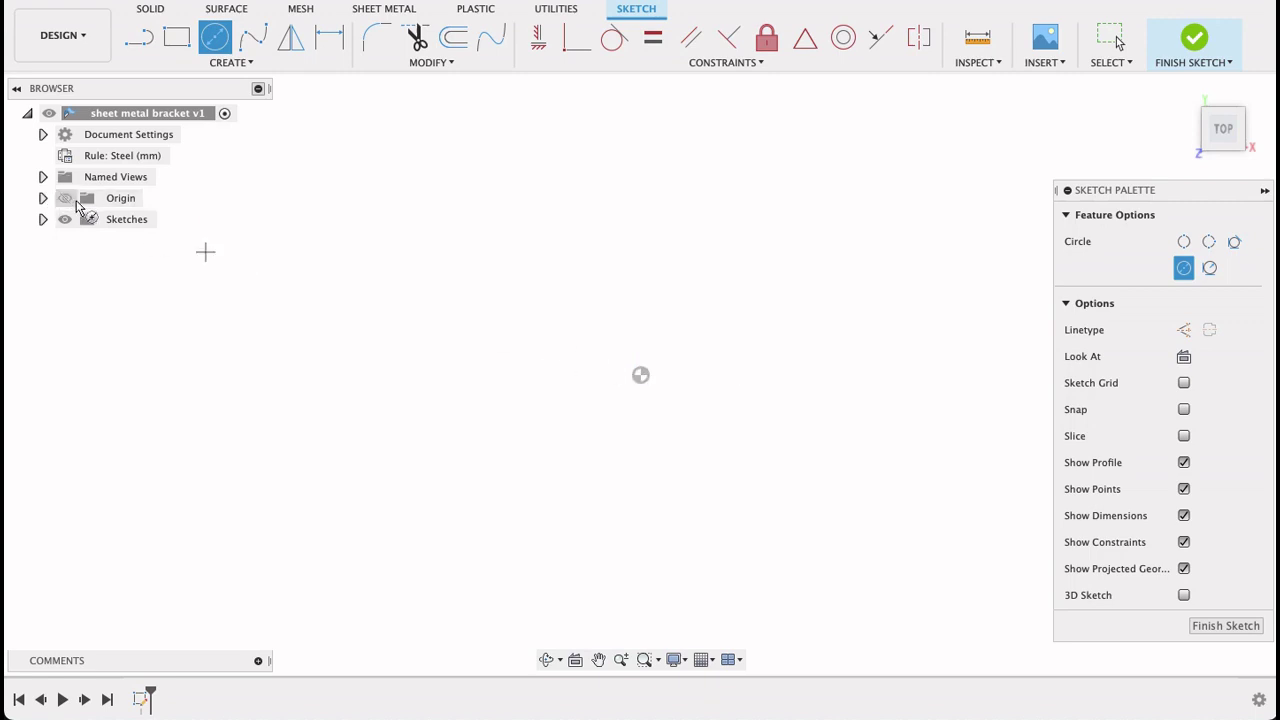
{"action": "left_click", "coordinate": [640, 376]}
{"action": "type", "text": "70"}
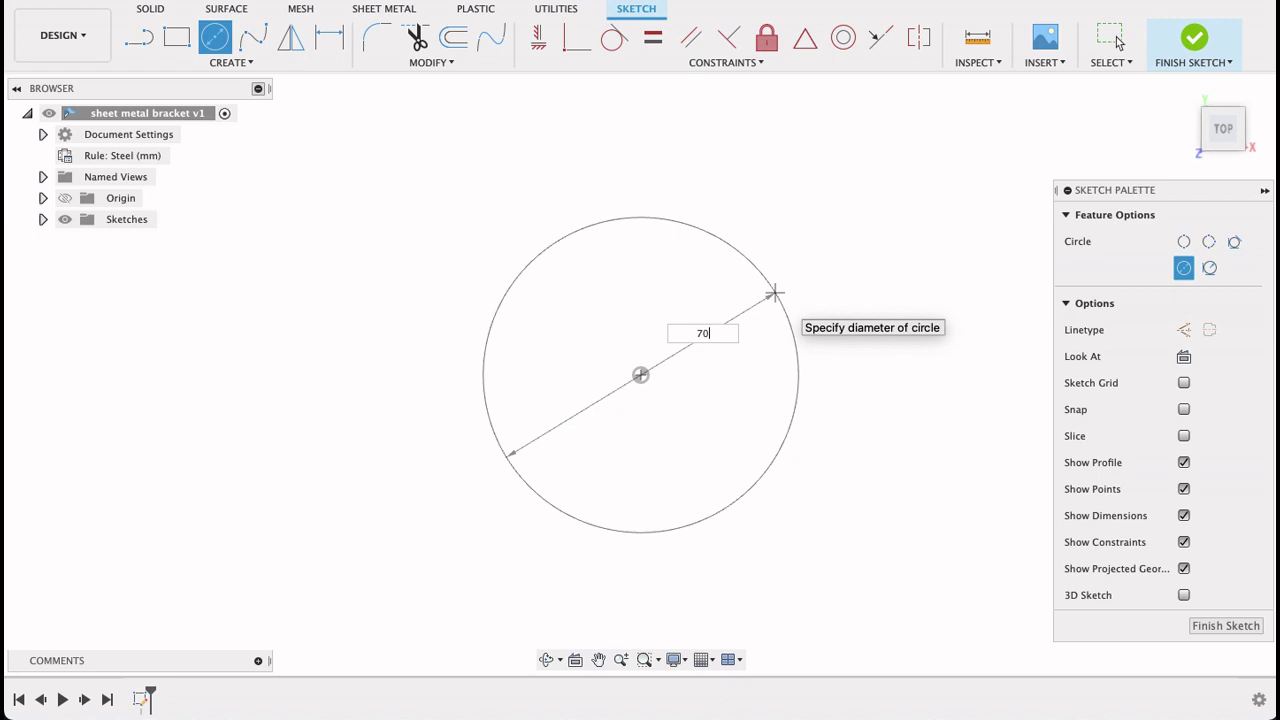
{"action": "key", "text": "Return"}
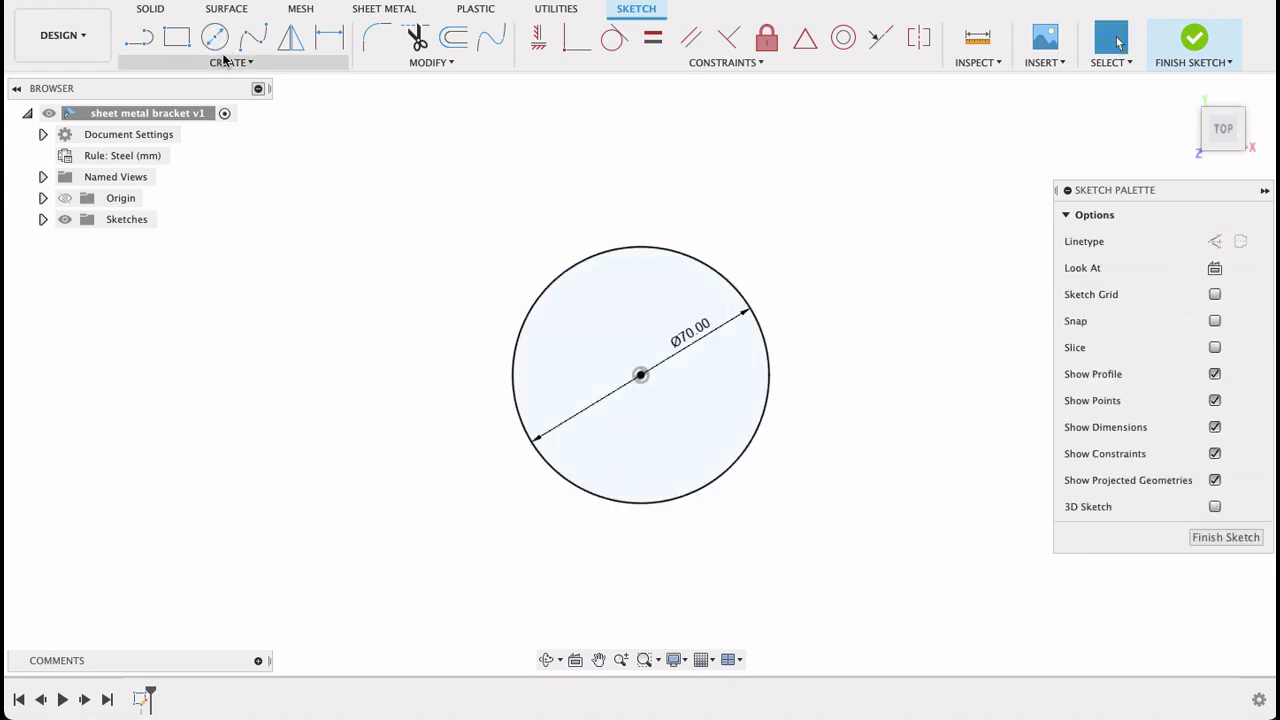
- Draw a centred 70 × 70 mm square around the circle
{"action": "left_click", "coordinate": [186, 60]}
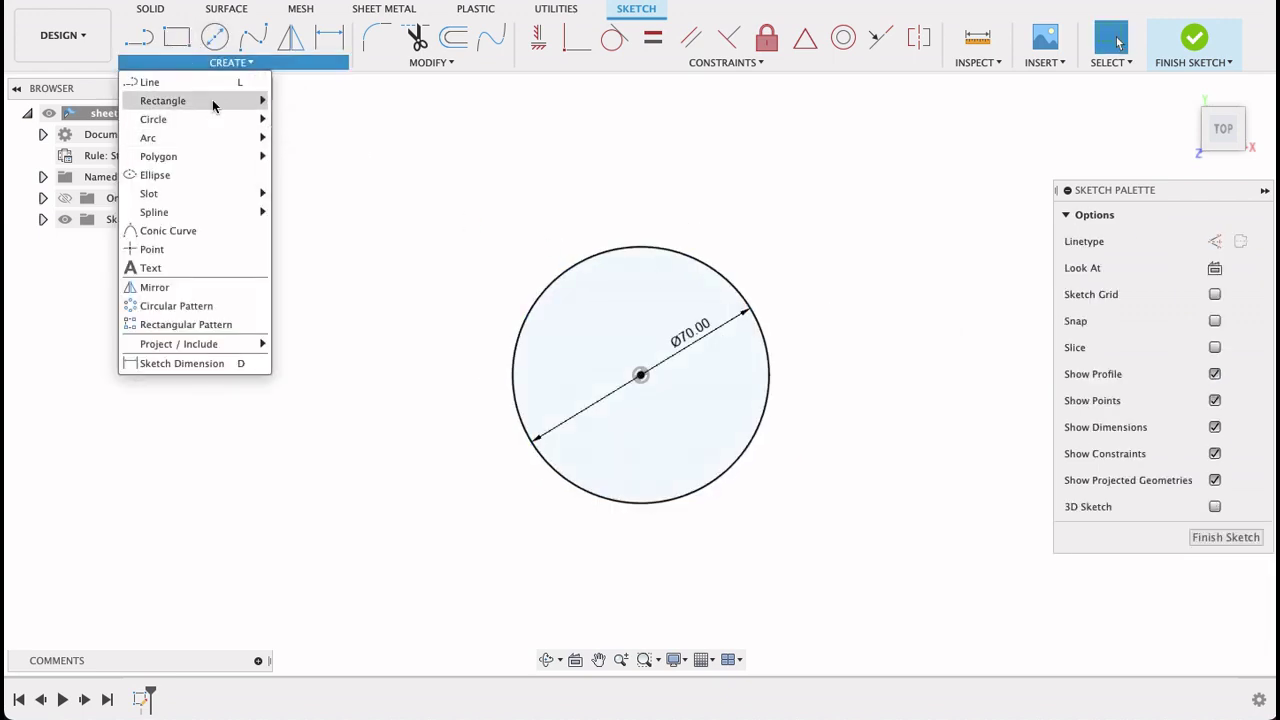
{"action": "mouse_move", "coordinate": [163, 101]}
{"action": "left_click", "coordinate": [325, 138]}
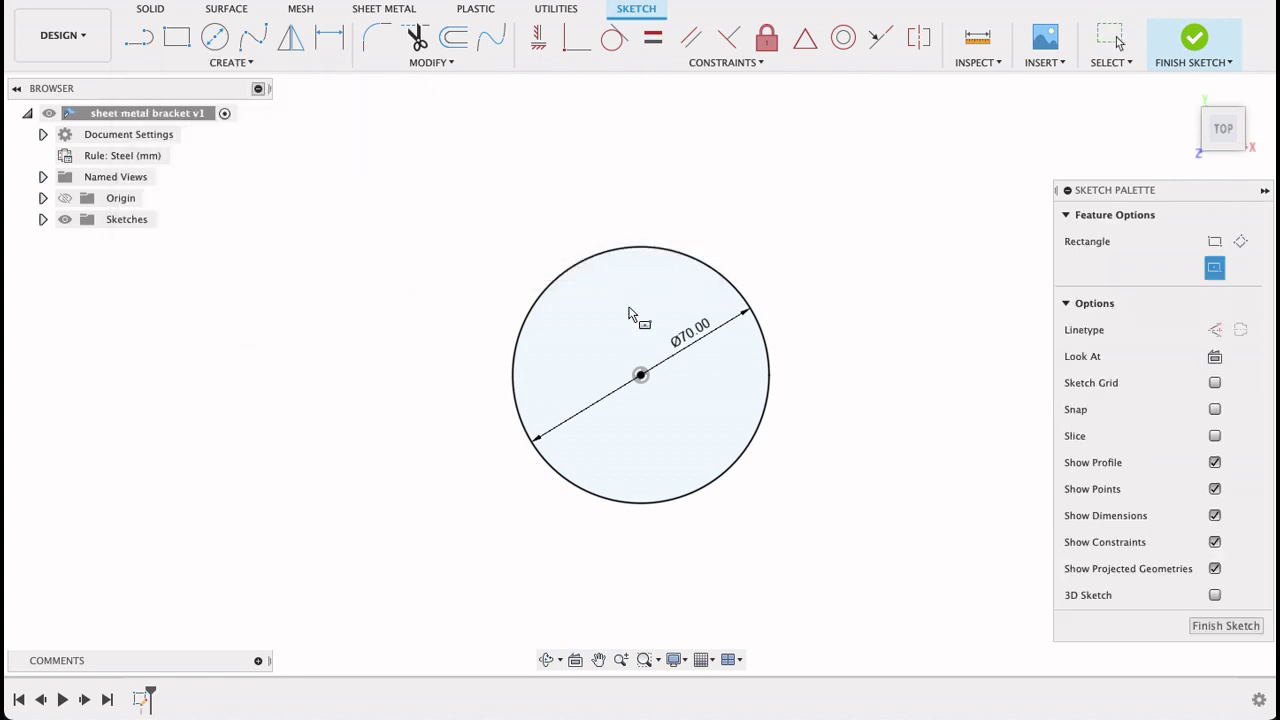
{"action": "left_click", "coordinate": [640, 375]}
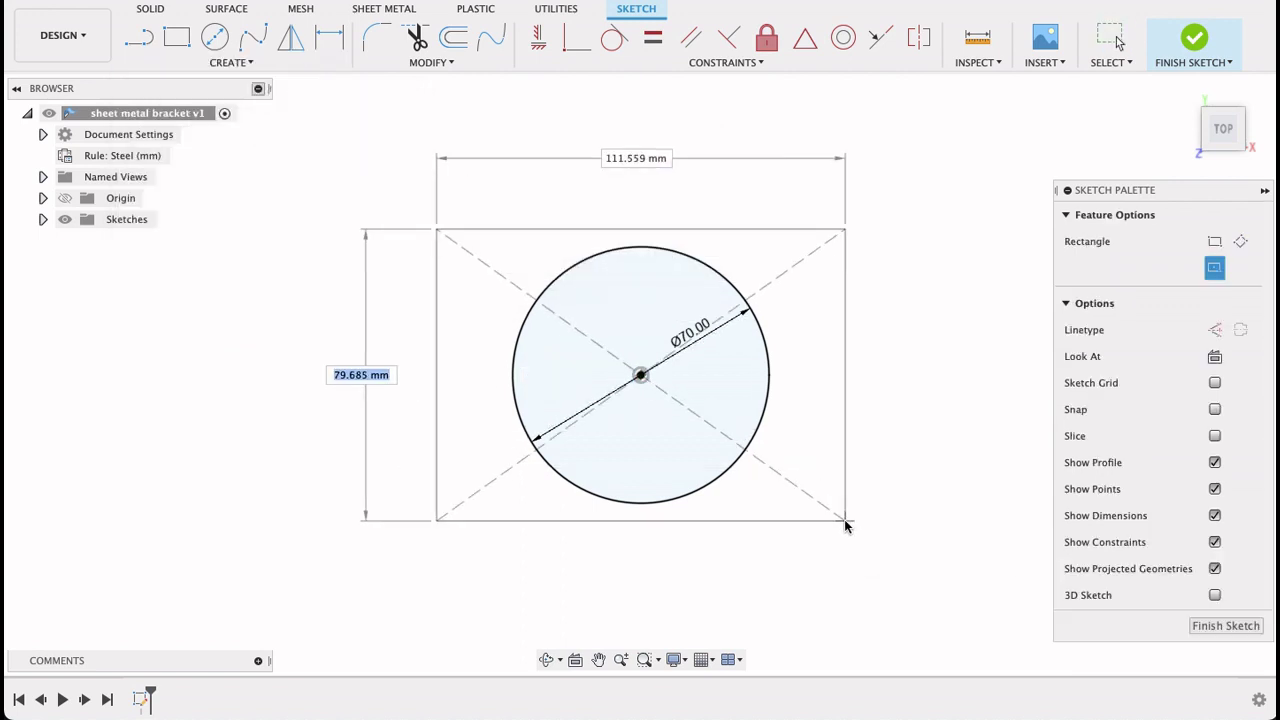
{"action": "key", "text": "Tab"}
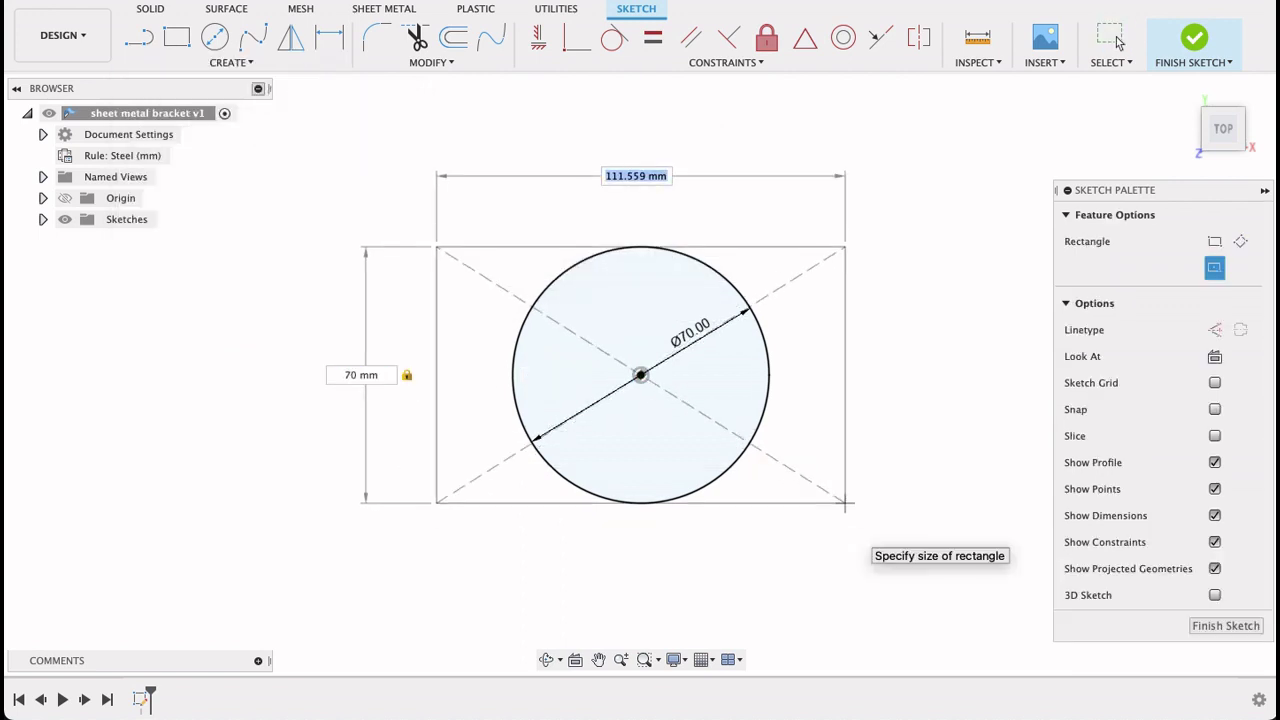
{"action": "type", "text": "70"}
{"action": "key", "text": "Tab"}
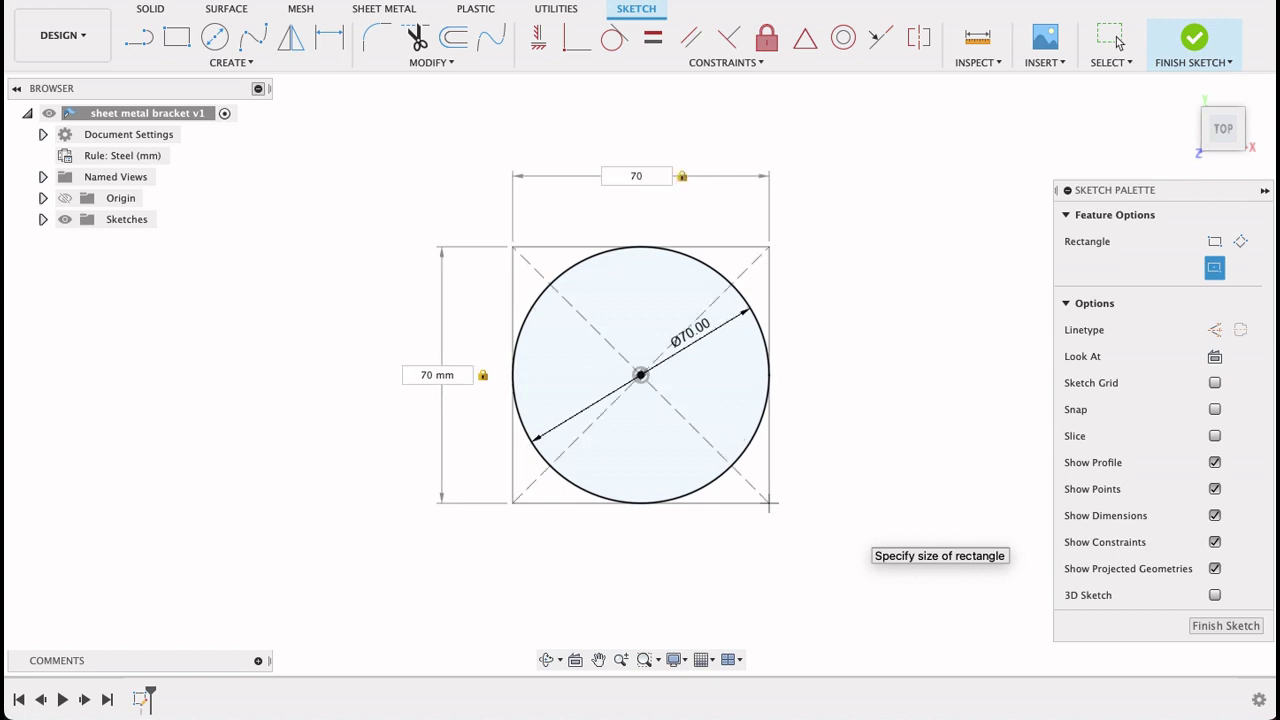
{"action": "key", "text": "Return"}
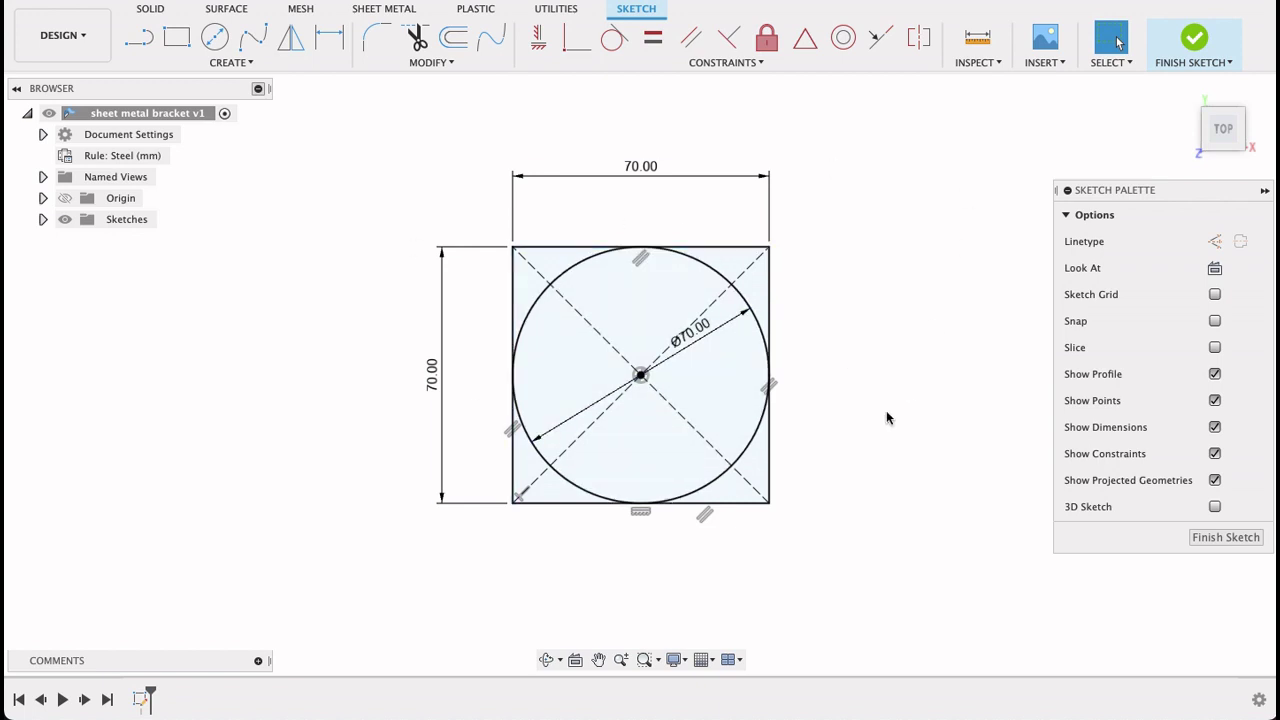
- Trim the square's upper edges and the circle's lower arcs into an arch outline
{"action": "key", "text": "t"}
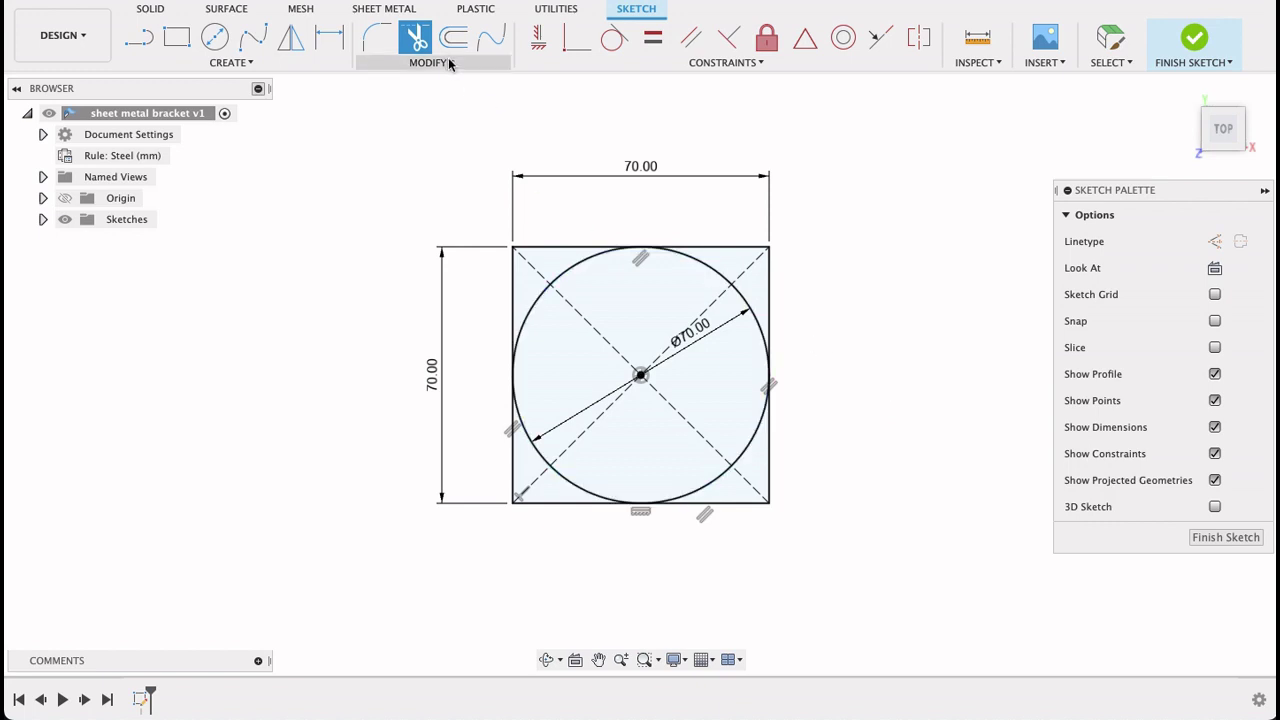
{"action": "left_click", "coordinate": [538, 254]}
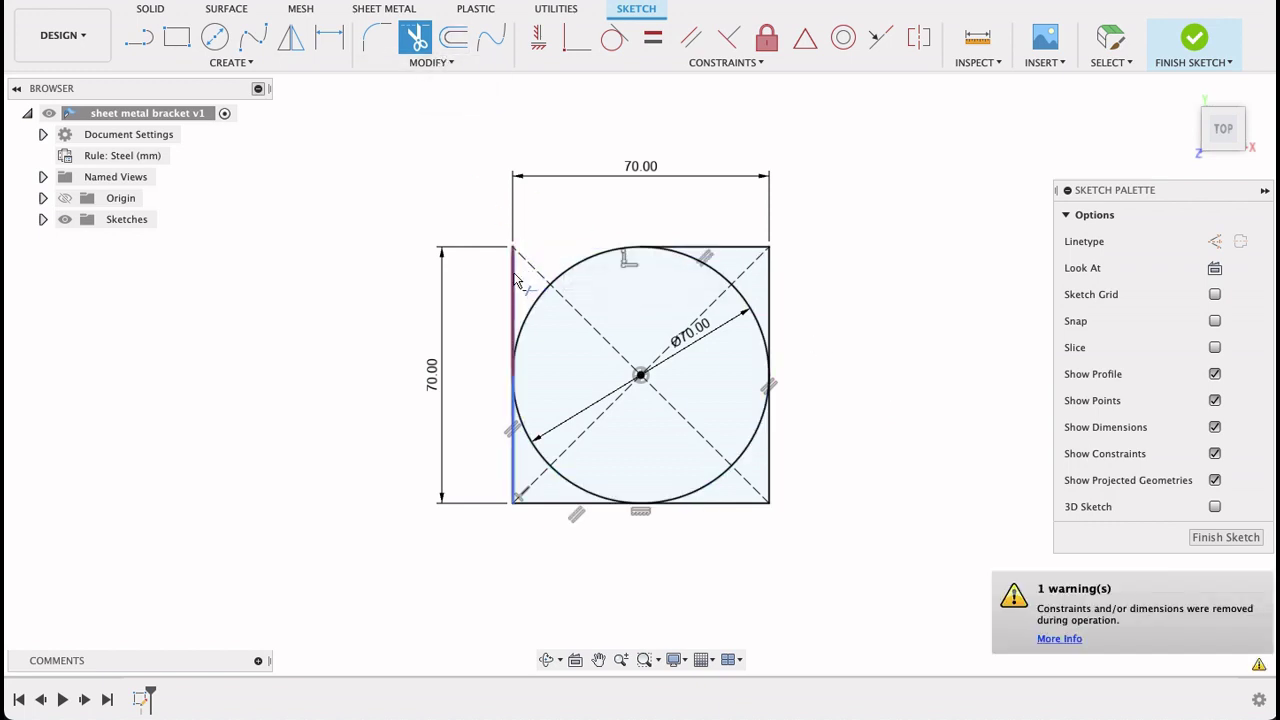
{"action": "left_click", "coordinate": [514, 285]}
{"action": "left_click", "coordinate": [730, 250]}
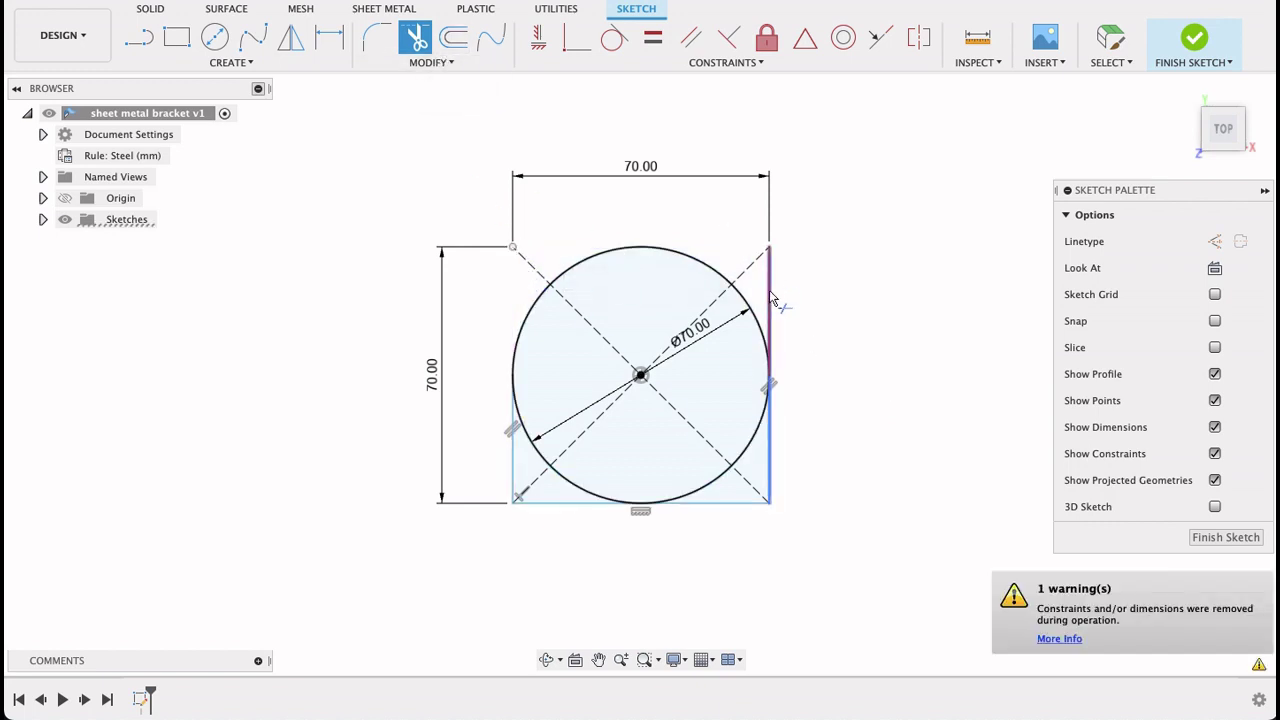
{"action": "left_click", "coordinate": [769, 300]}
{"action": "left_click", "coordinate": [750, 435]}
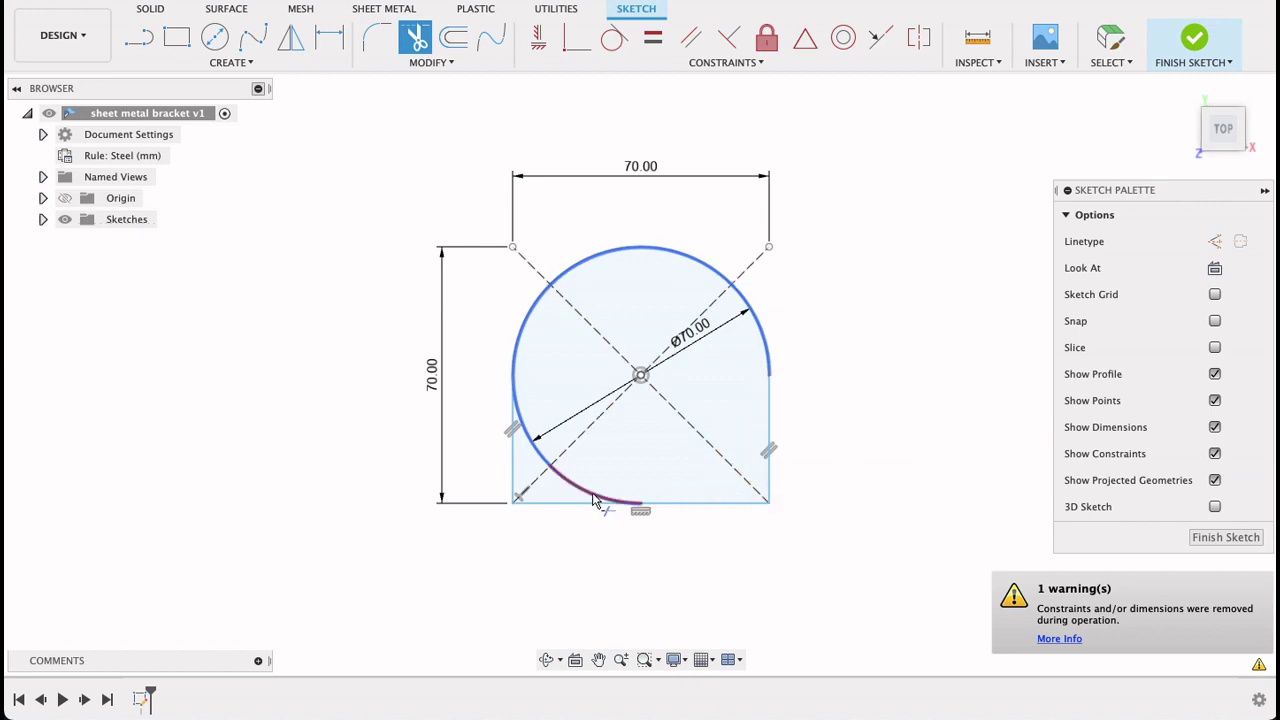
{"action": "left_click", "coordinate": [605, 502]}
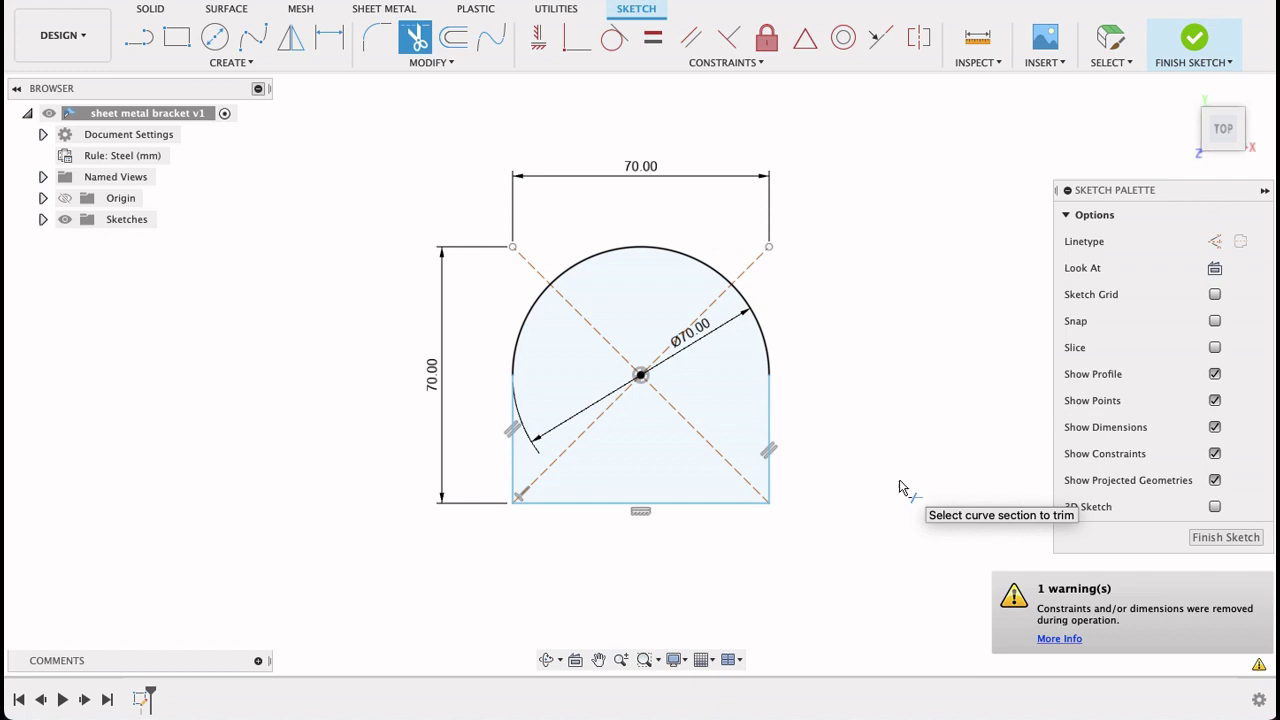
- Show the origin, hide the XY plane, and dimension origin to bottom edge at 35 mm
{"action": "left_click", "coordinate": [43, 198]}
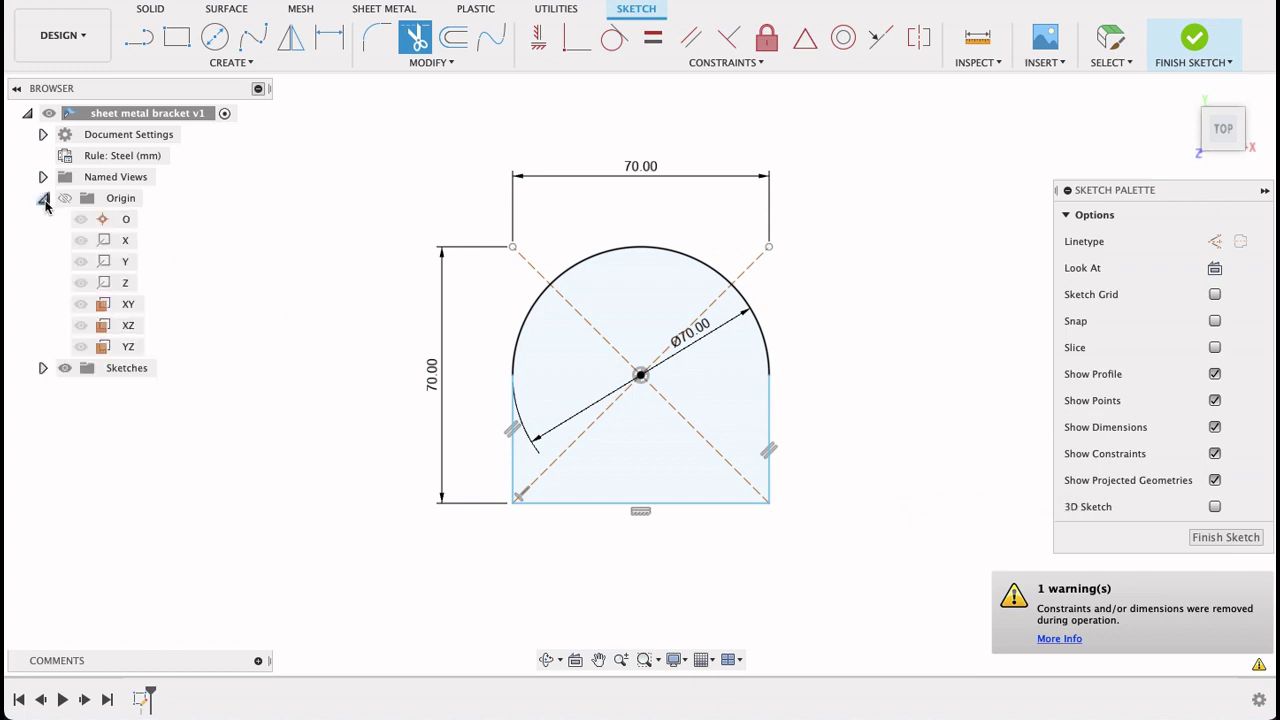
{"action": "left_click", "coordinate": [65, 198]}
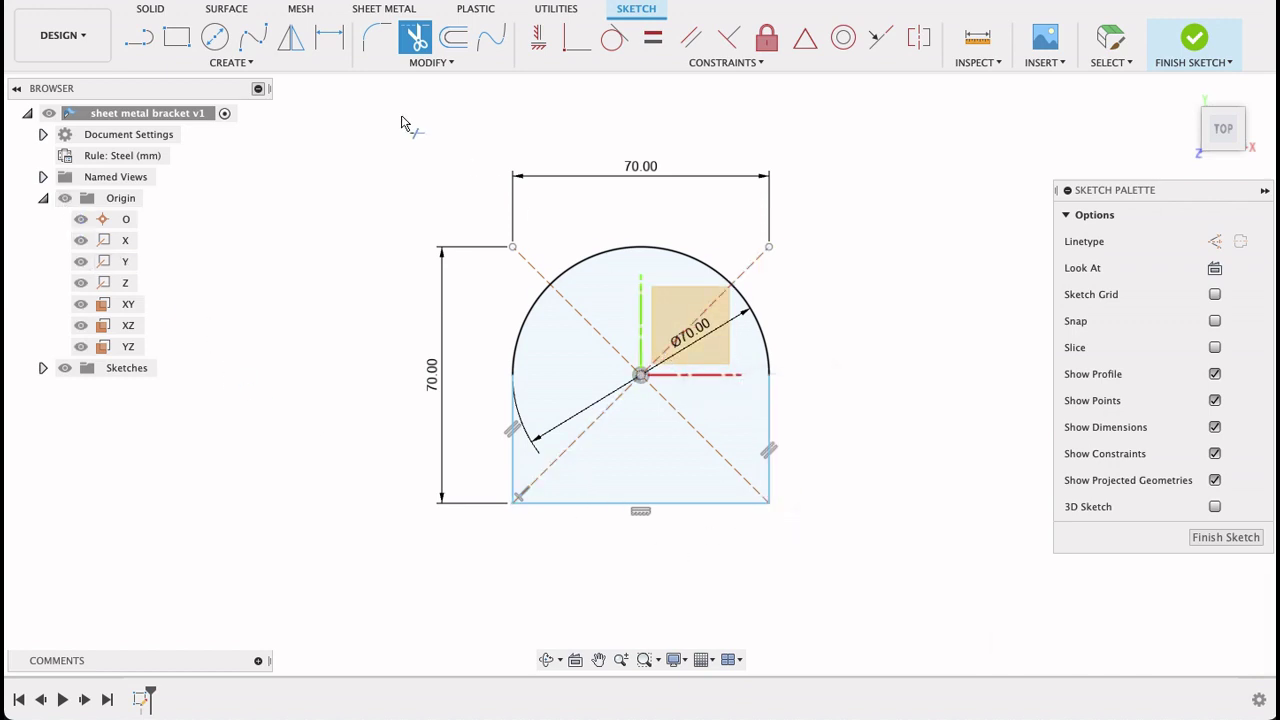
{"action": "left_click", "coordinate": [80, 305]}
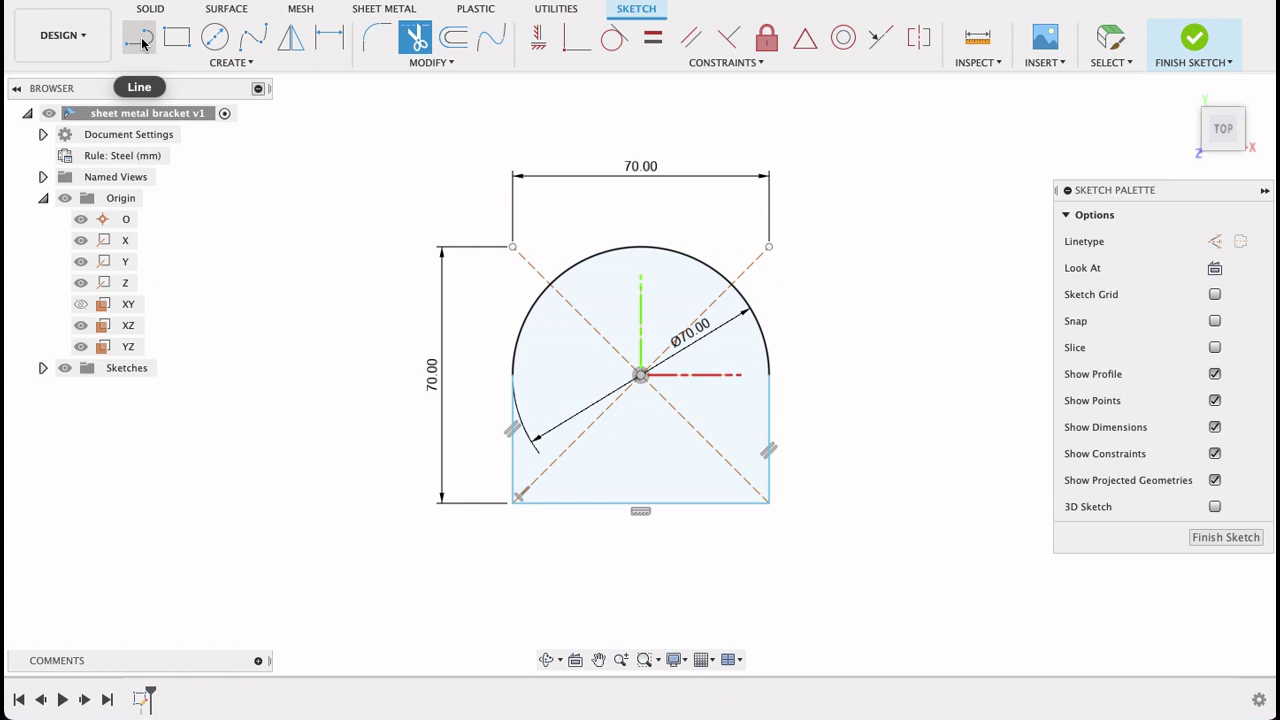
{"action": "key", "text": "d"}
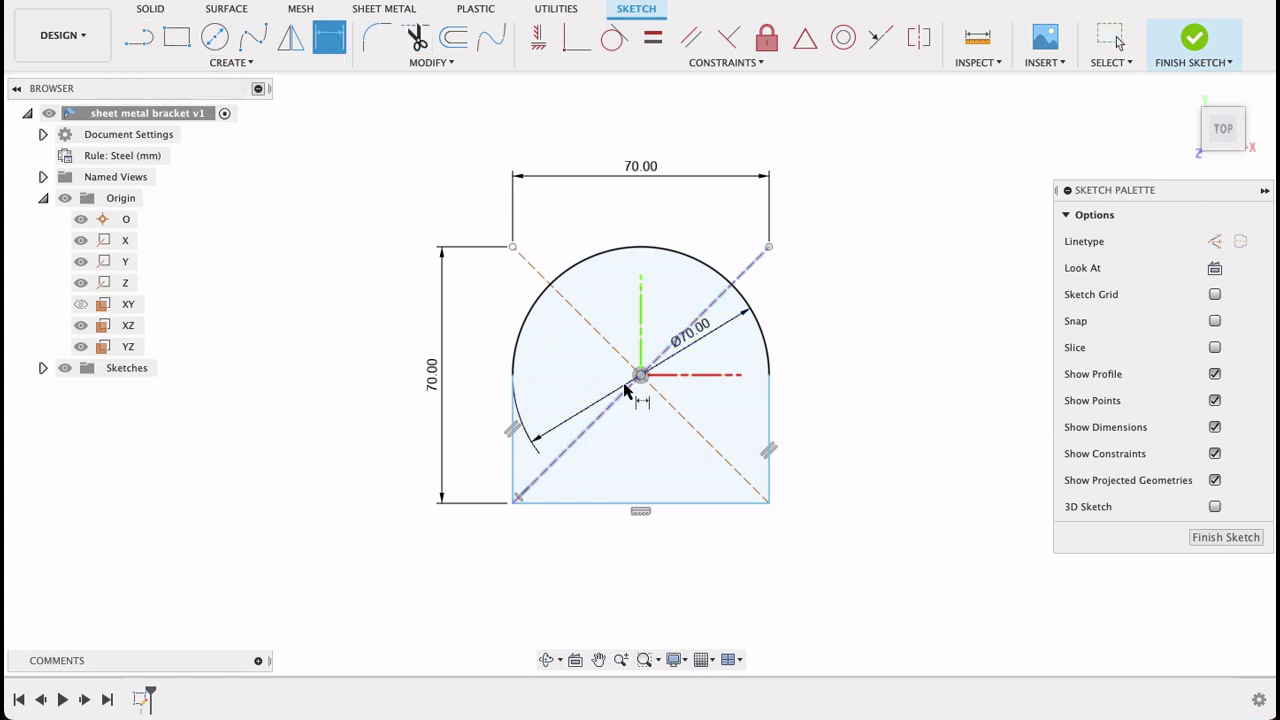
{"action": "left_click", "coordinate": [640, 375]}
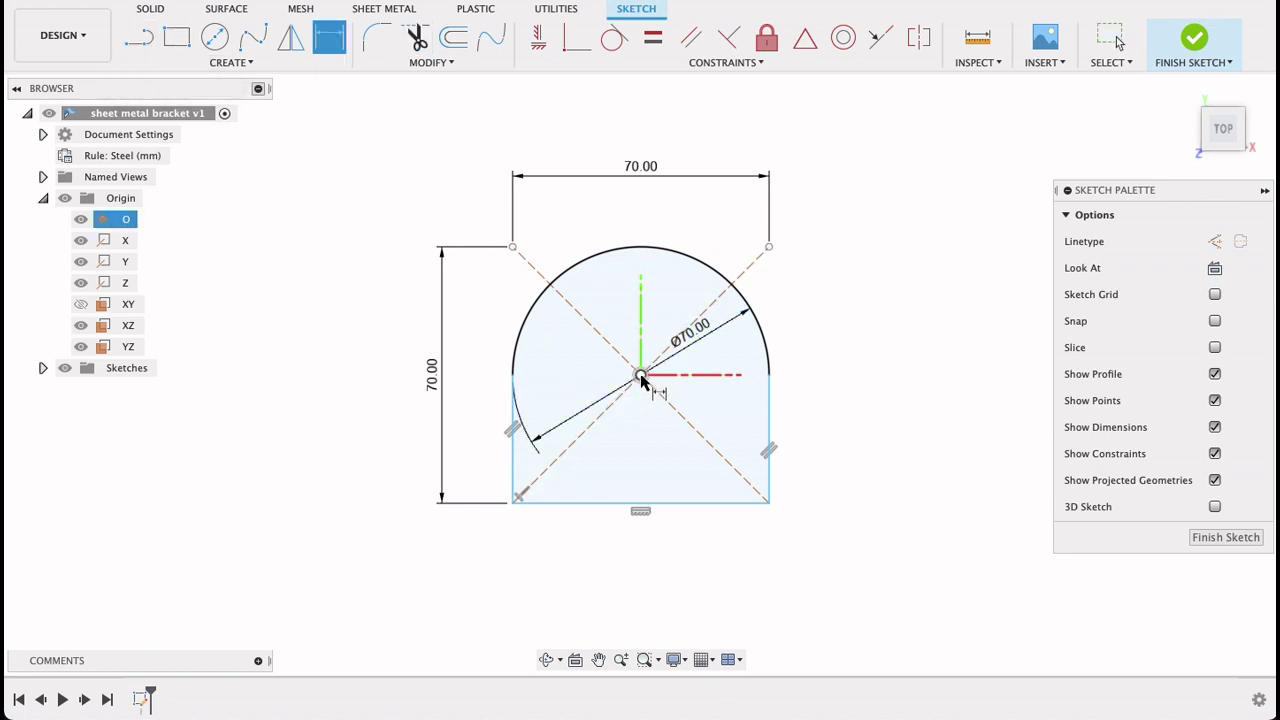
{"action": "left_click", "coordinate": [645, 503]}
{"action": "left_click", "coordinate": [846, 437]}
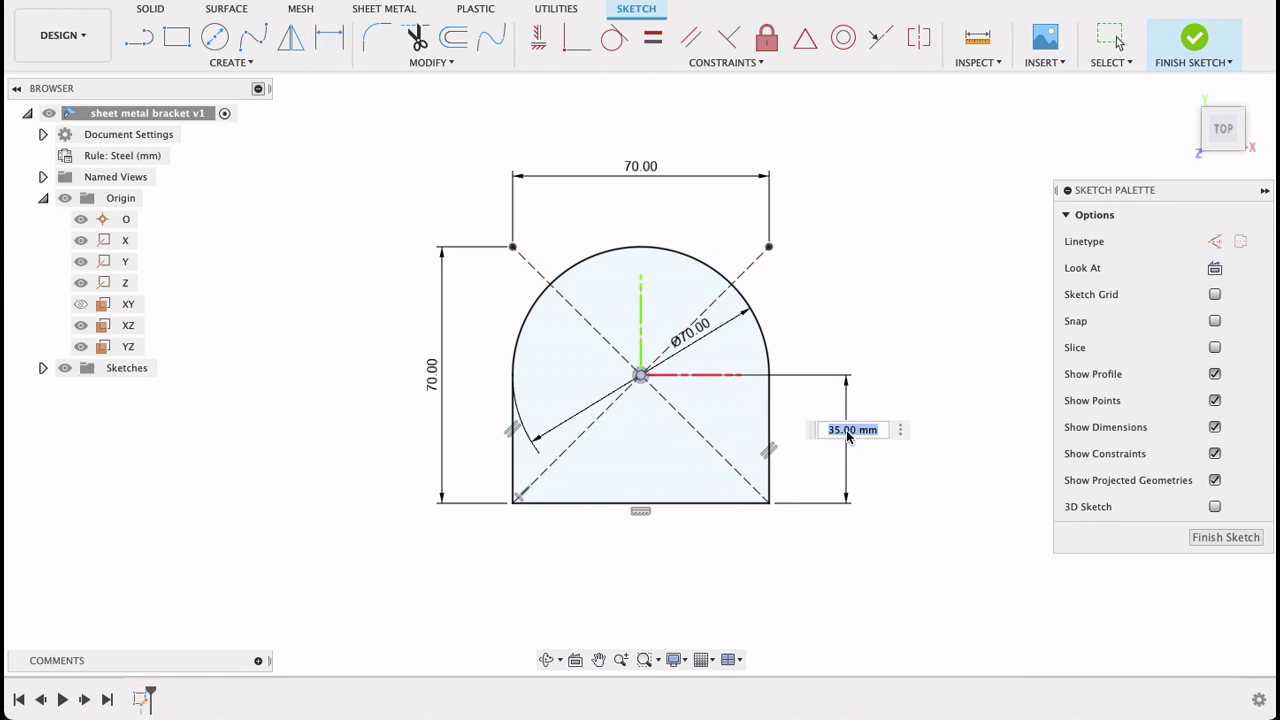
{"action": "key", "text": "Return"}
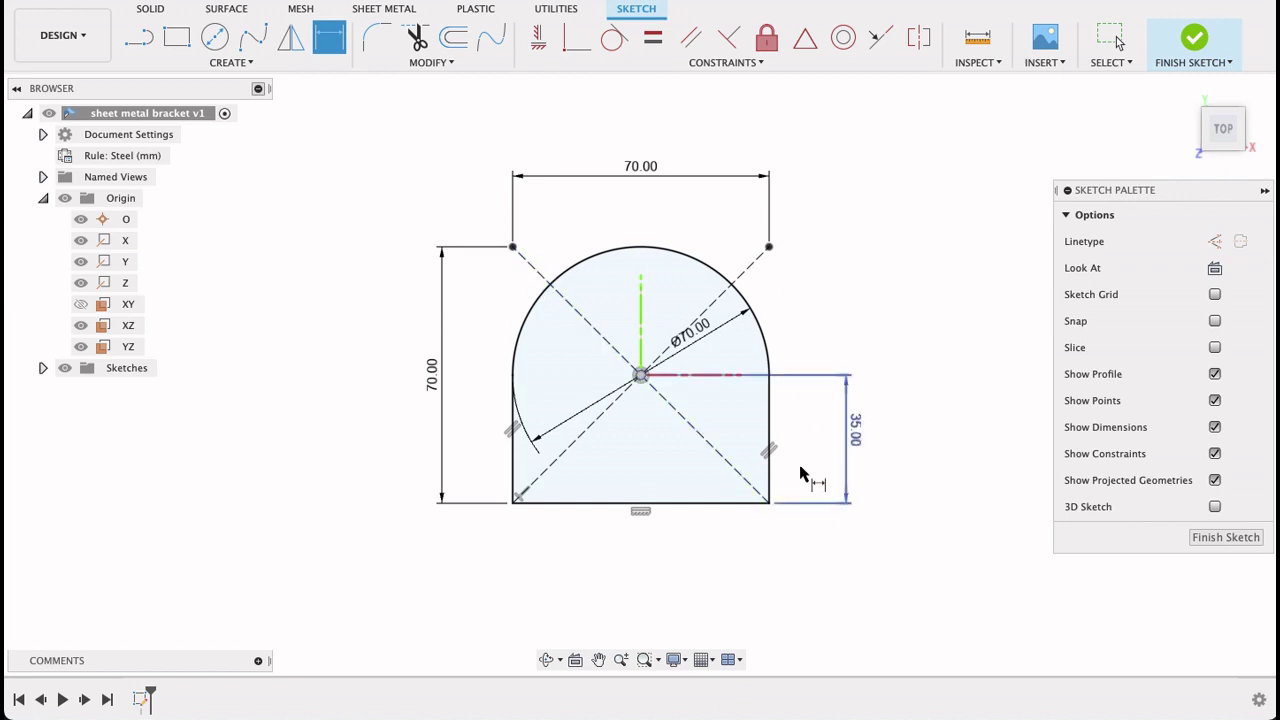
{"action": "scroll", "coordinate": [586, 430], "scroll_direction": "up", "scroll_amount": 3}
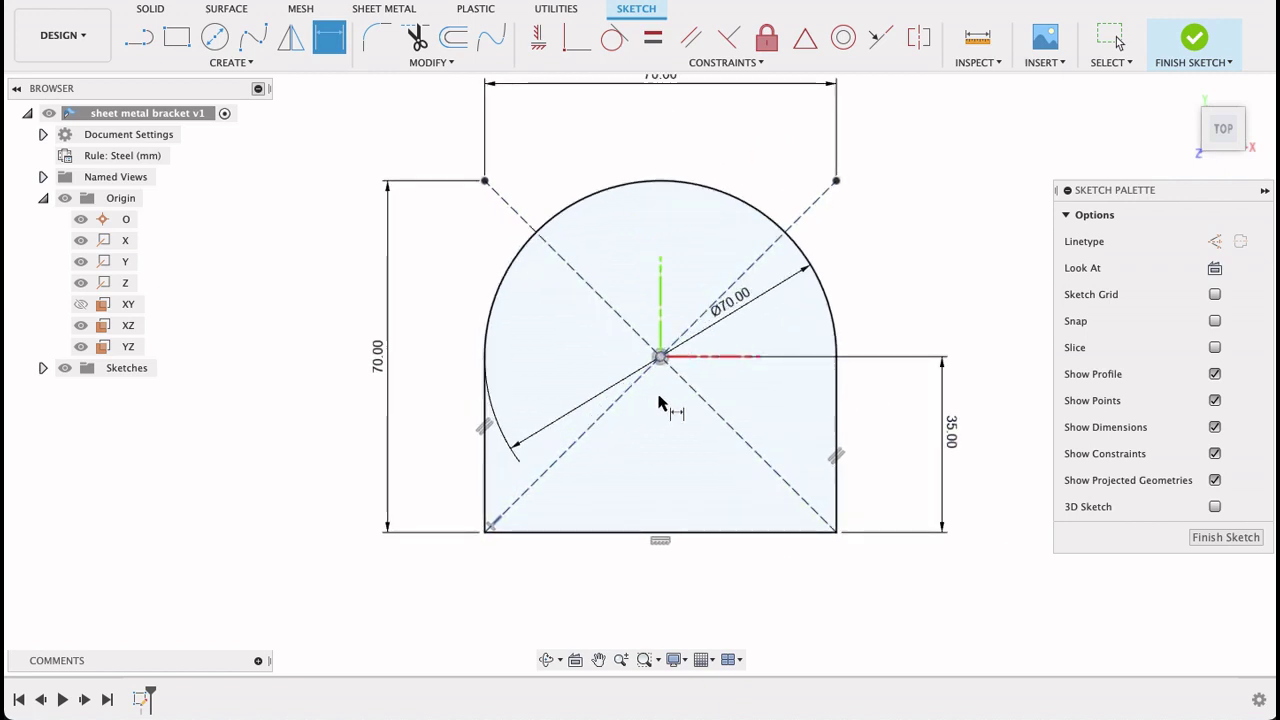
{"action": "middle_click_drag", "start_coordinate": [760, 398], "coordinate": [740, 438]}
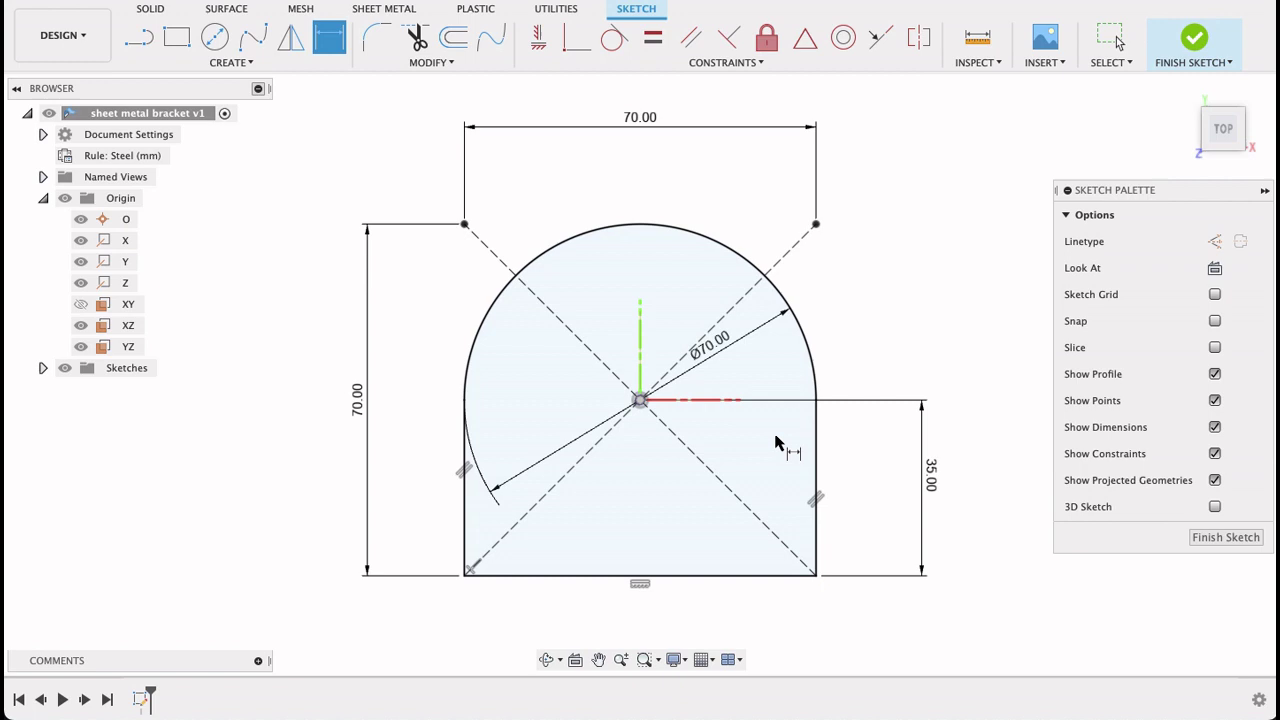
- Draw a 25 mm circle centred on the origin
{"action": "left_click", "coordinate": [215, 38]}
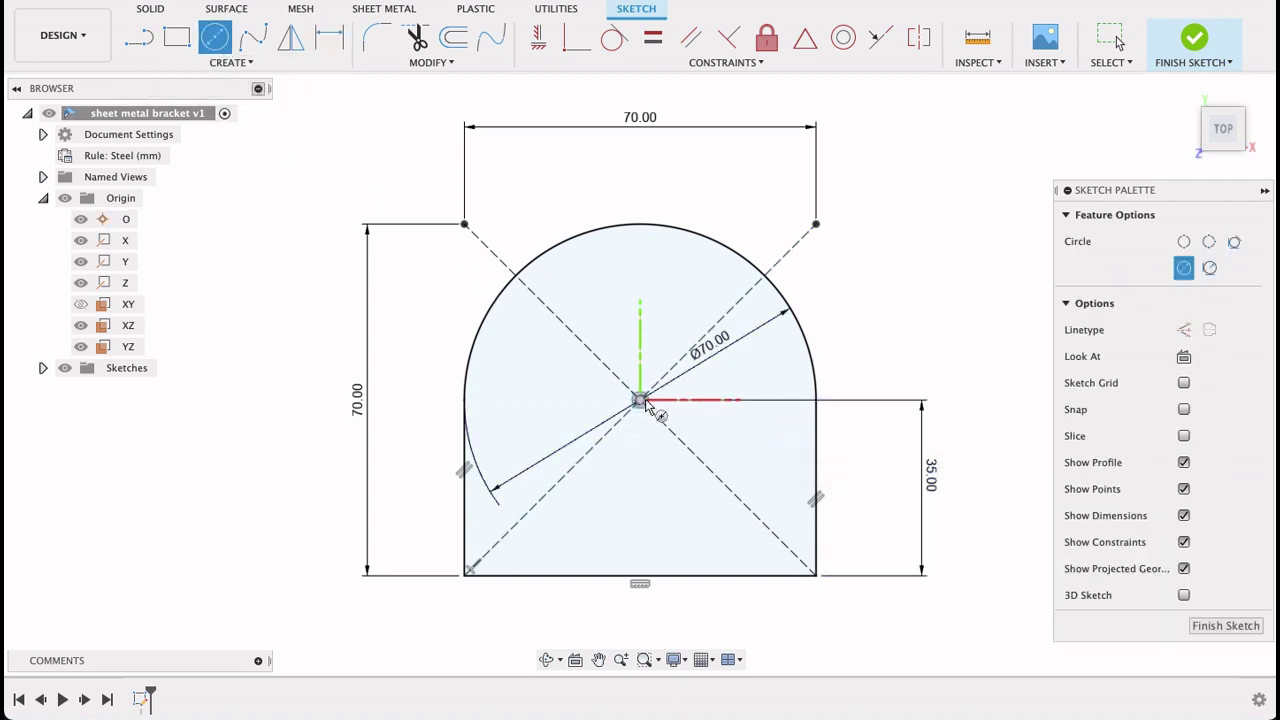
{"action": "left_click", "coordinate": [645, 402]}
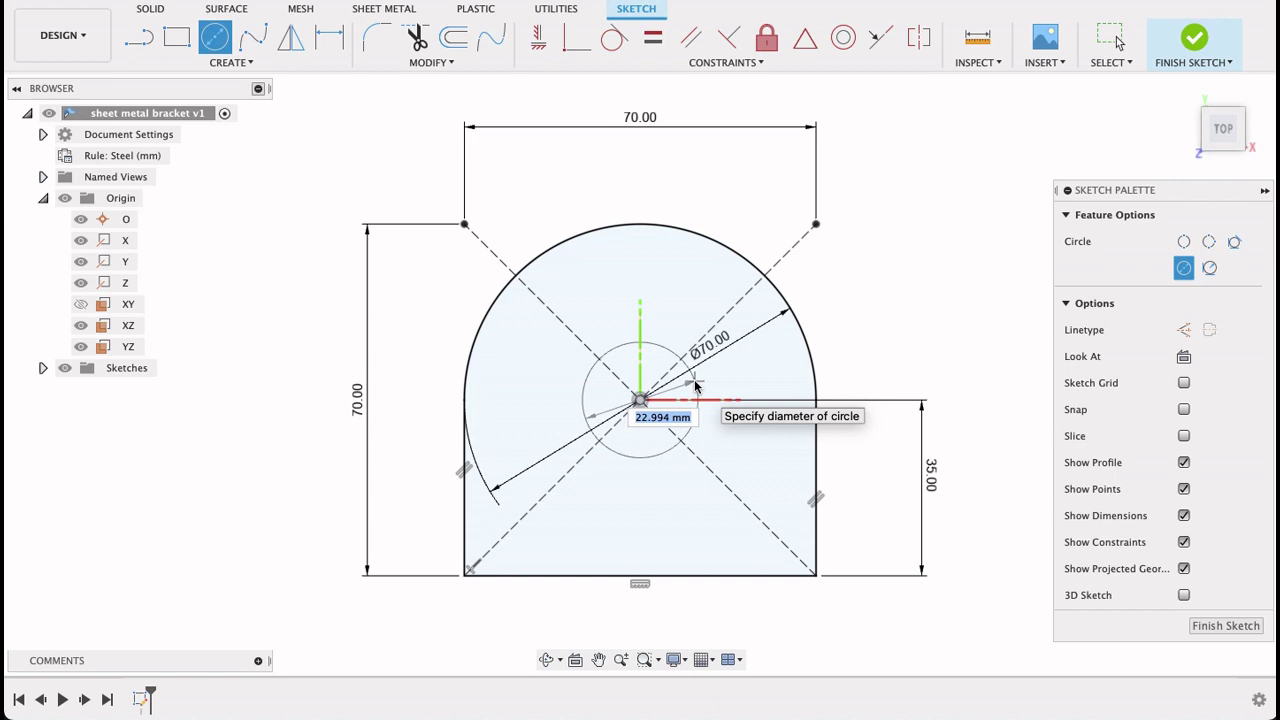
{"action": "key", "text": "Return"}
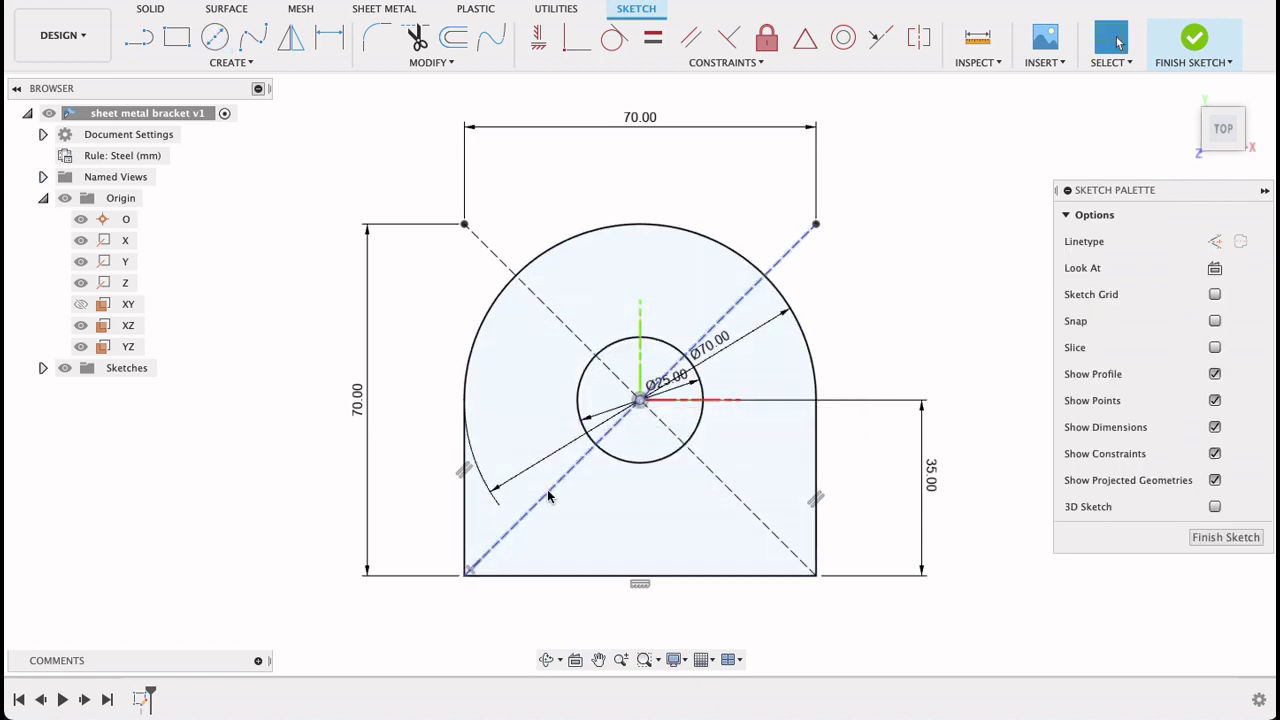
- Add a 40 mm construction circle centred on the origin
{"action": "key", "text": "c"}
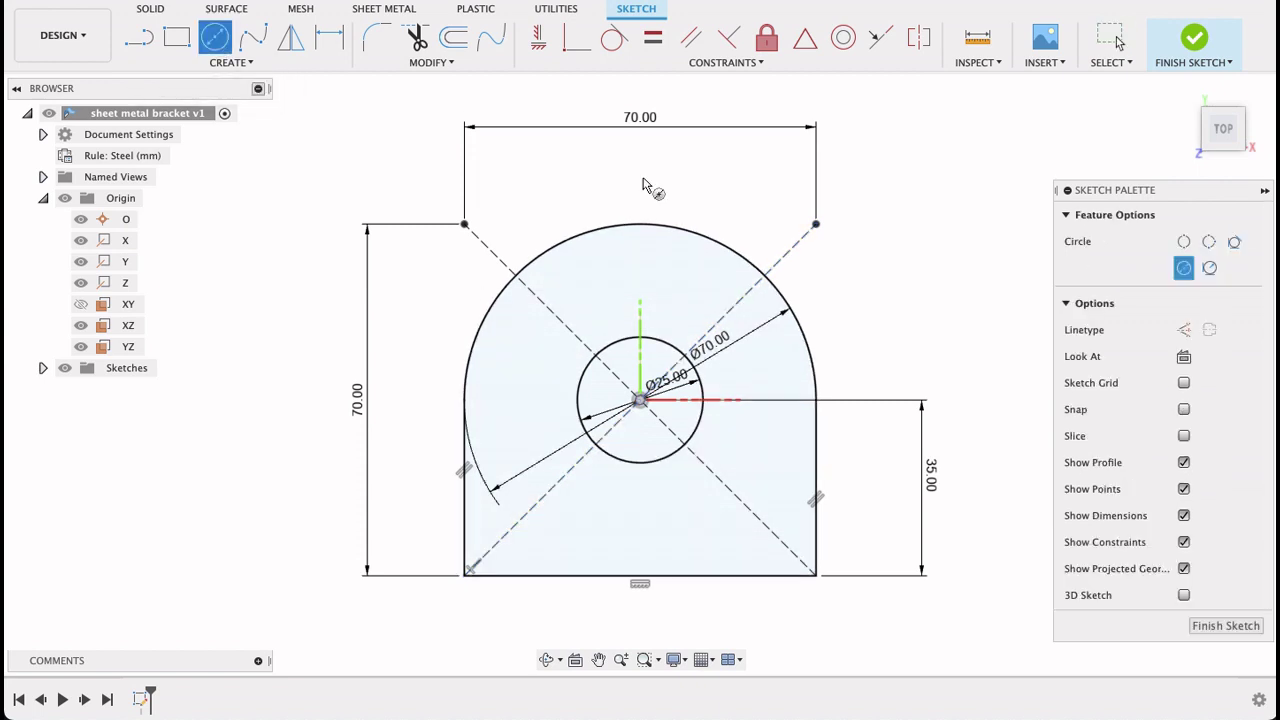
{"action": "left_click", "coordinate": [1178, 334]}
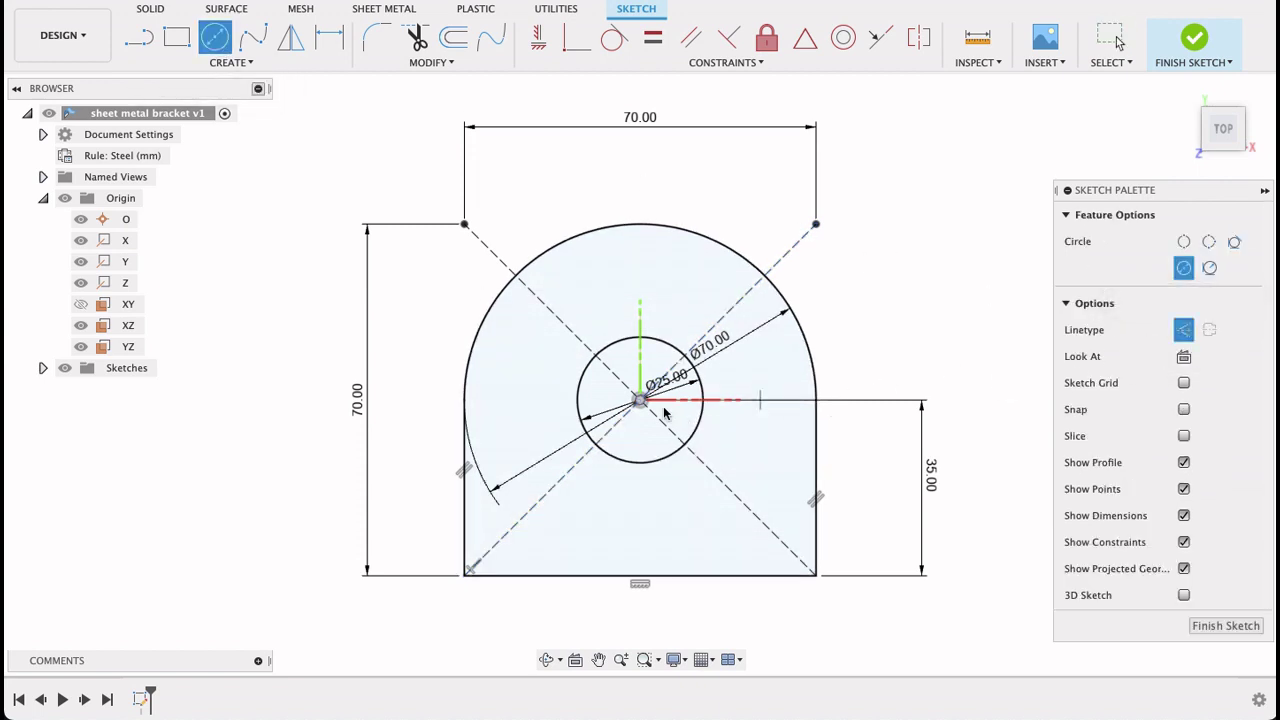
{"action": "left_click", "coordinate": [640, 401]}
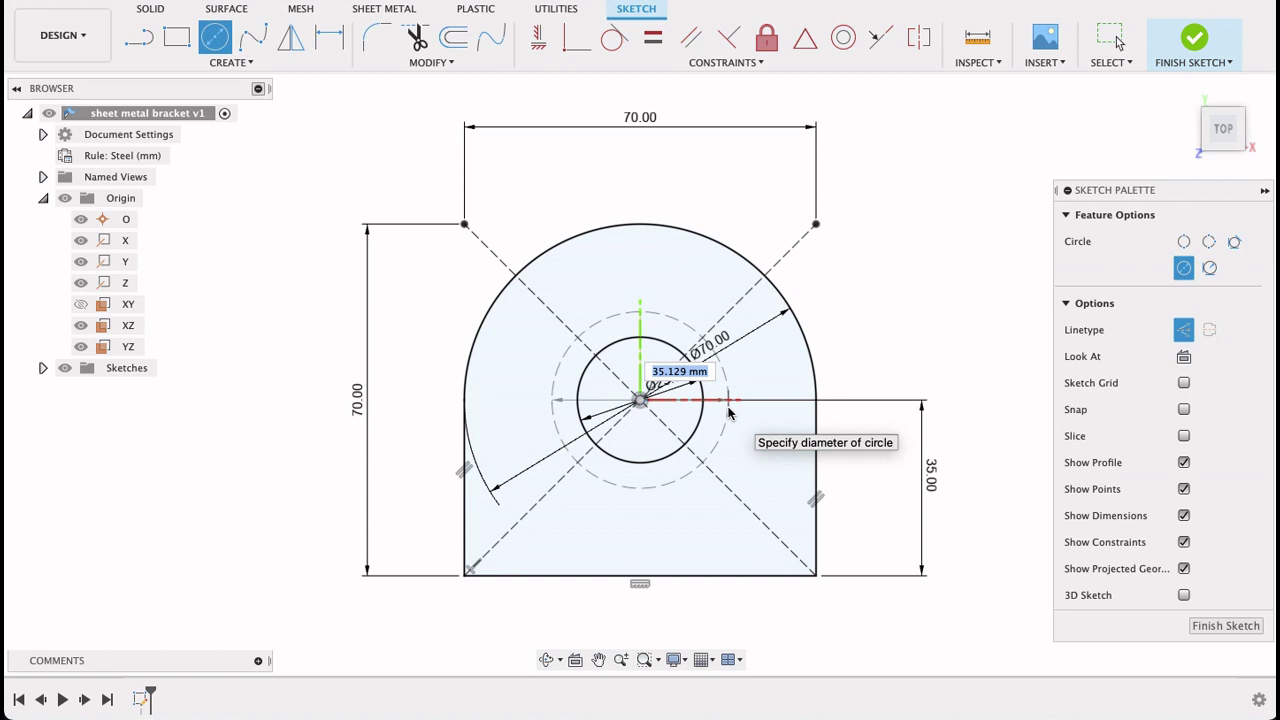
{"action": "key", "text": "Return"}
{"action": "key", "text": "Escape"}
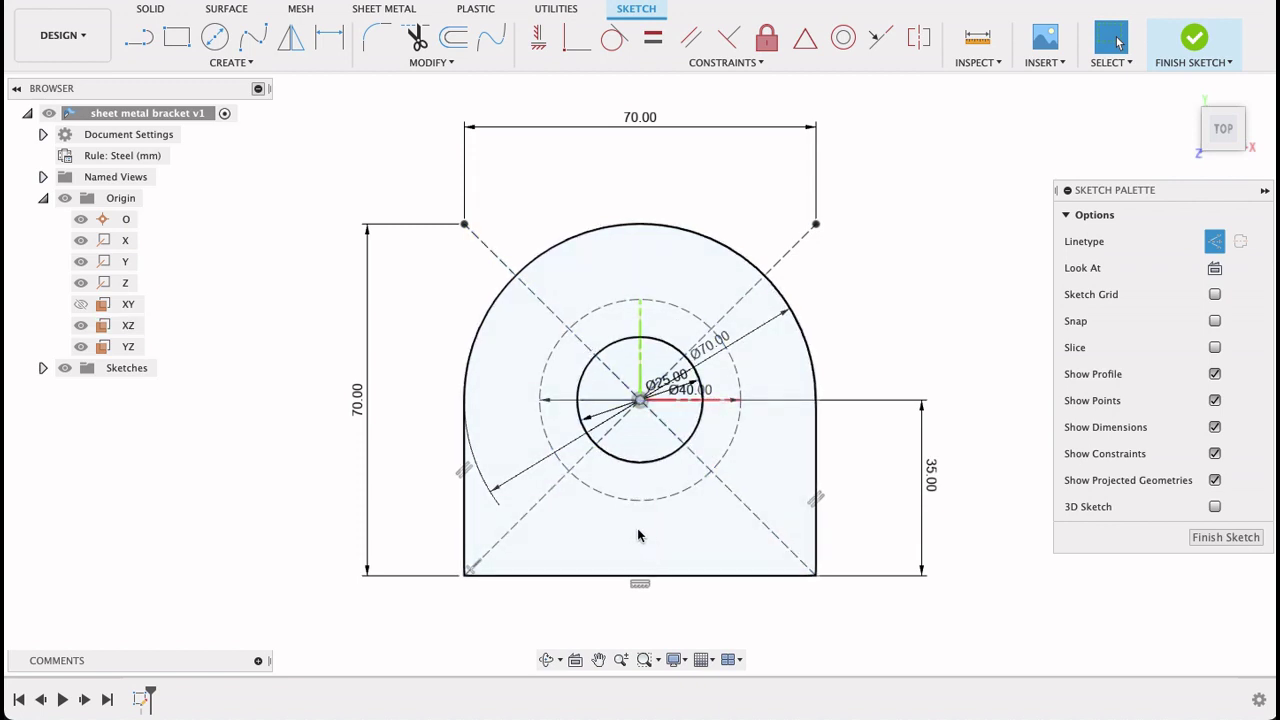
- Hide the origin and draw a 6 mm solid-line hole circle inside the arch
{"action": "left_click", "coordinate": [64, 198]}
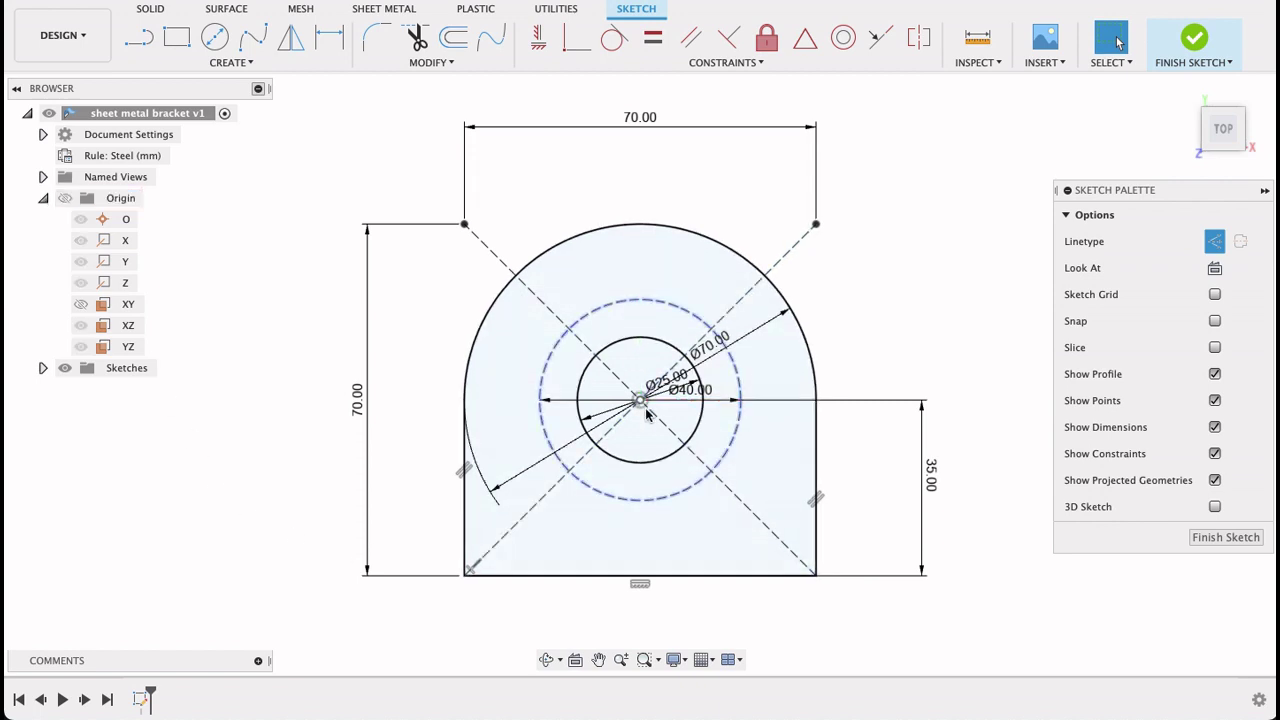
{"action": "left_click", "coordinate": [40, 202]}
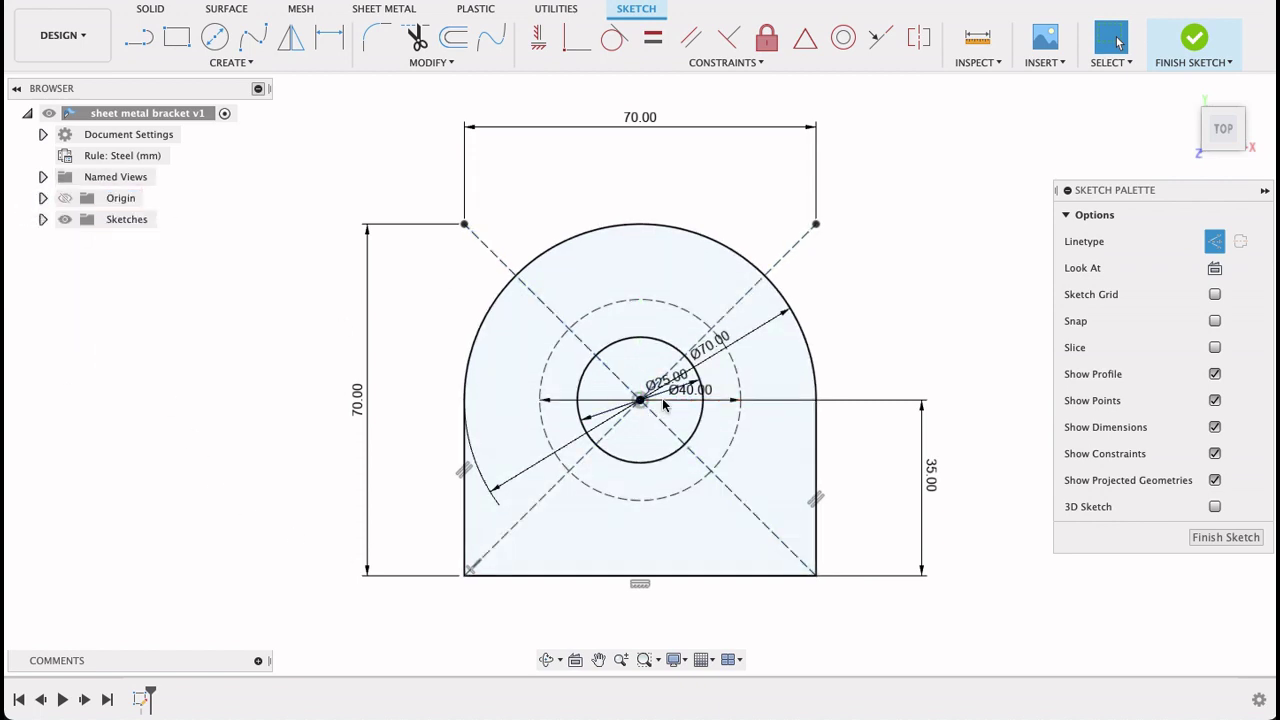
{"action": "left_click", "coordinate": [216, 40]}
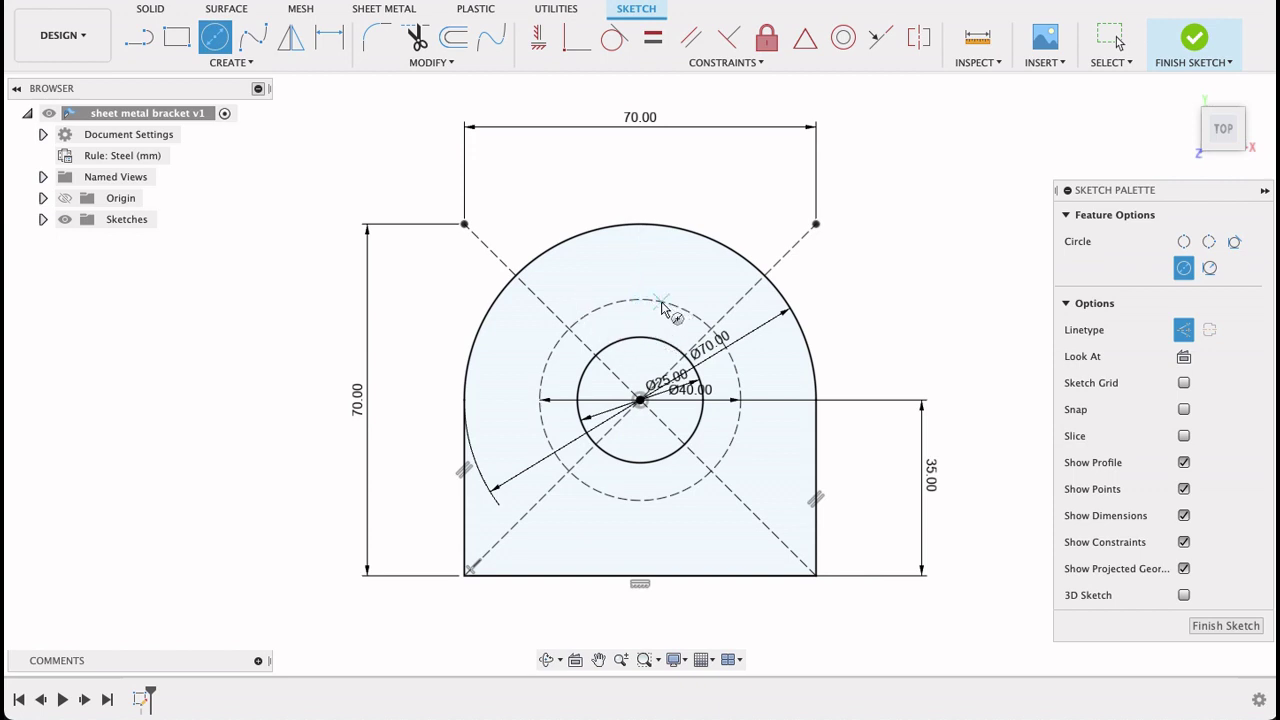
{"action": "left_click", "coordinate": [640, 299]}
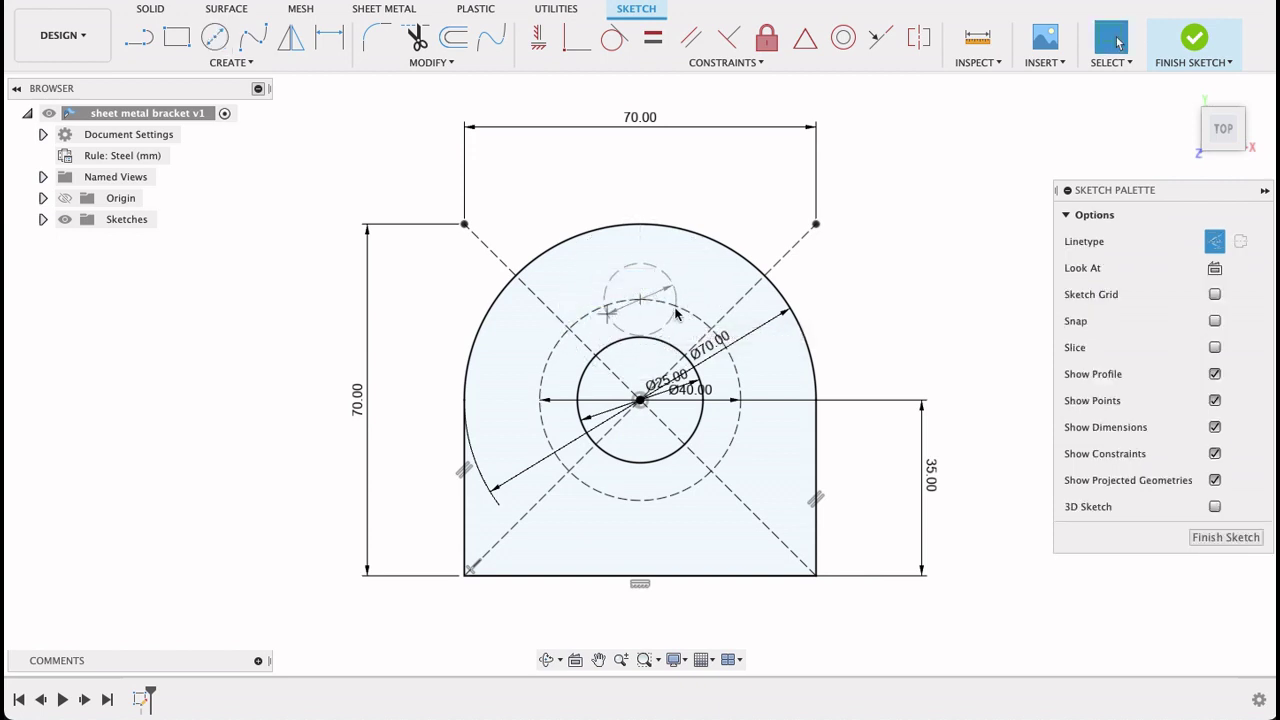
{"action": "left_click", "coordinate": [214, 37]}
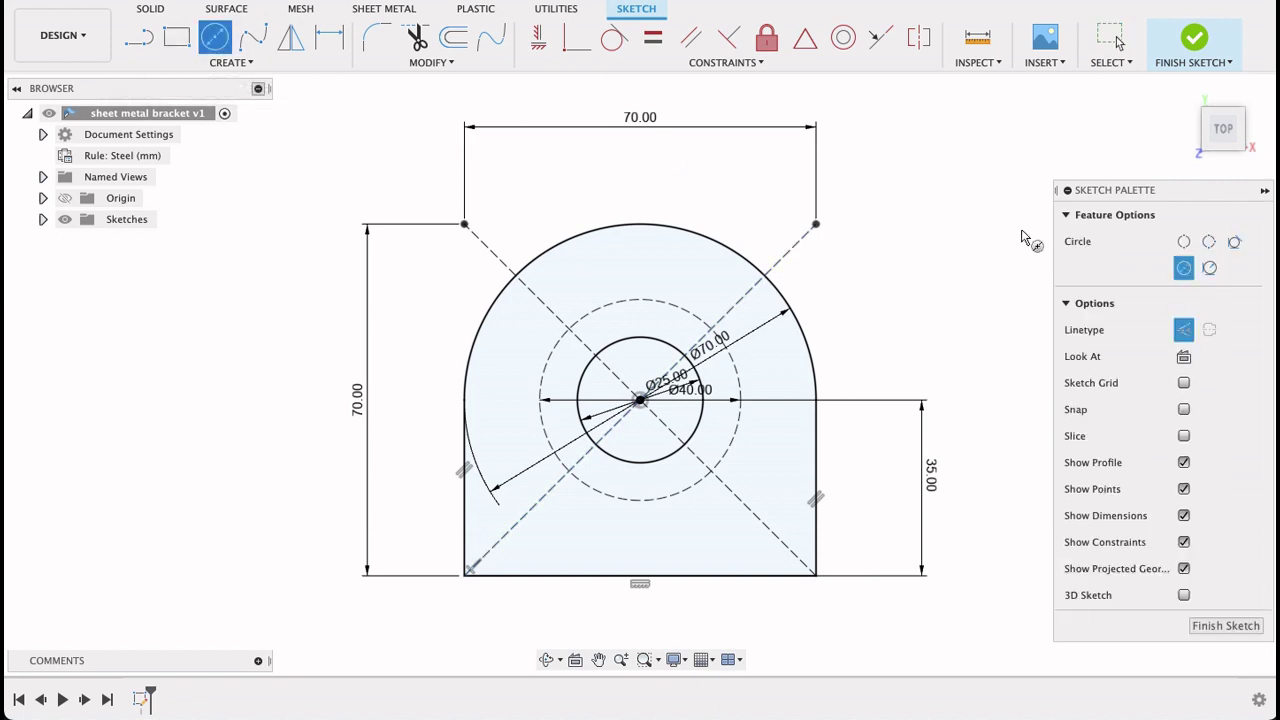
{"action": "left_click", "coordinate": [1183, 329]}
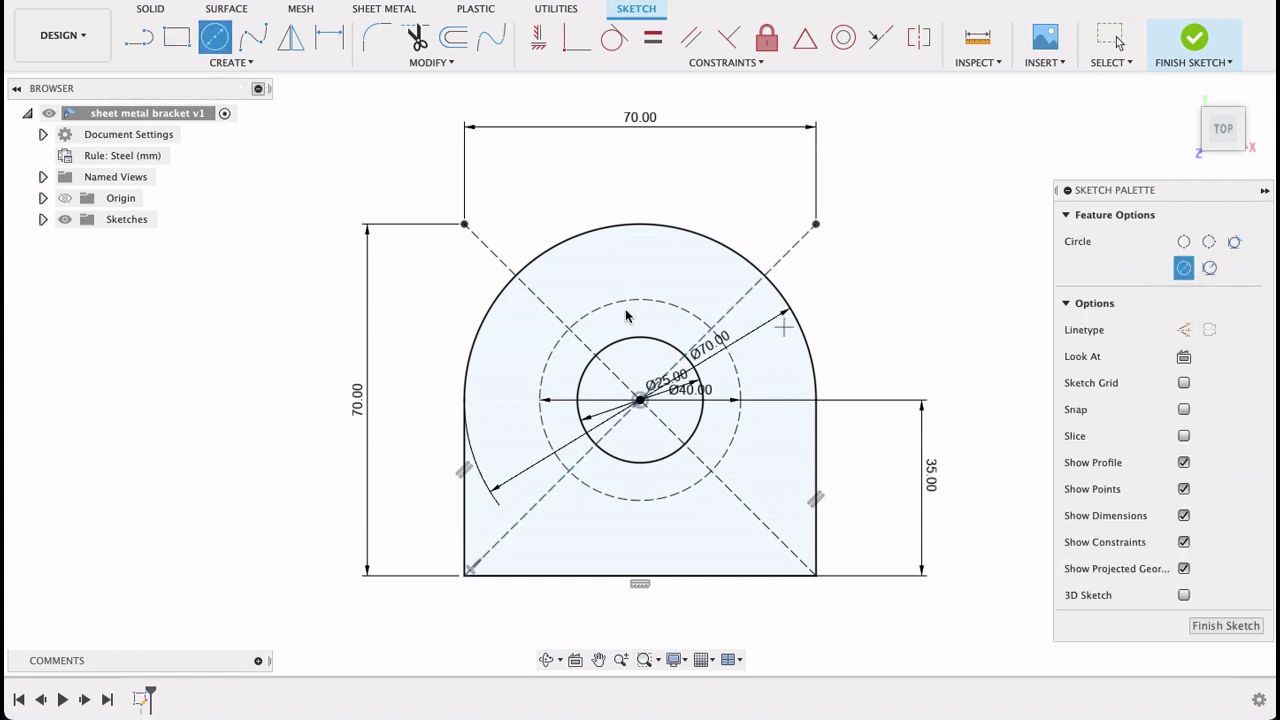
{"action": "left_click", "coordinate": [588, 264]}
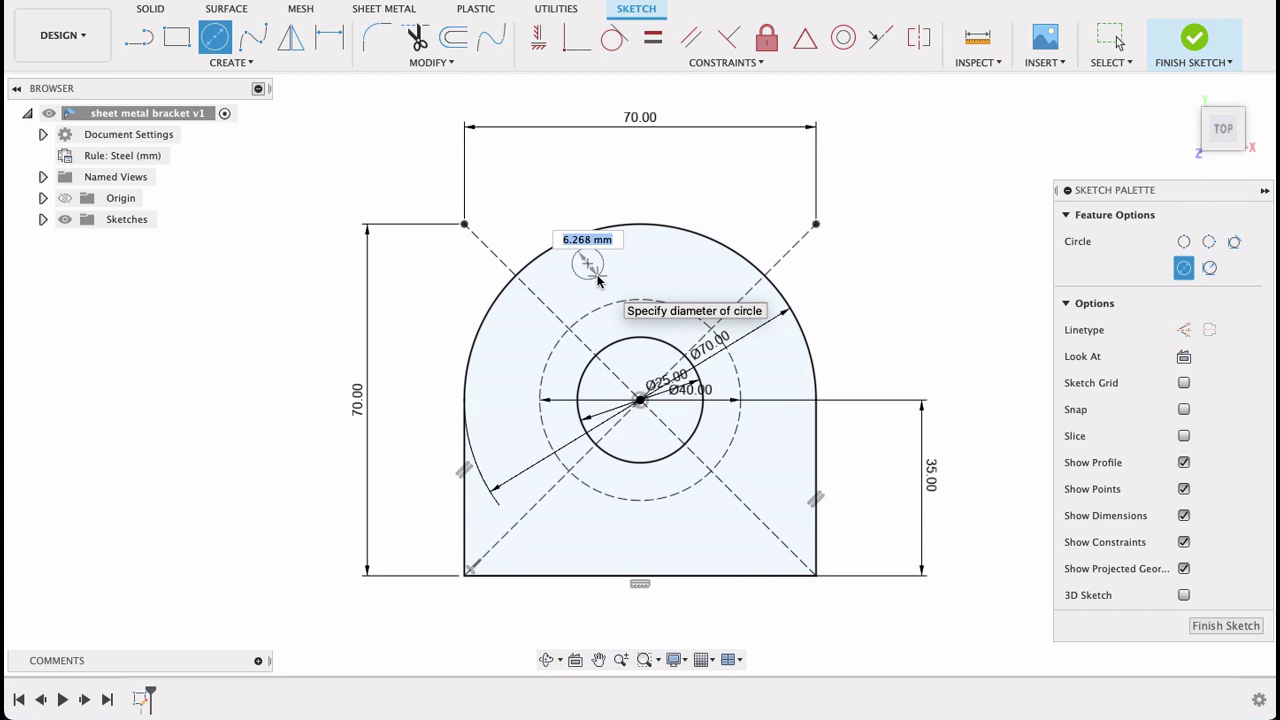
{"action": "type", "text": "6"}
{"action": "key", "text": "Return"}
{"action": "left_click", "coordinate": [1118, 41]}
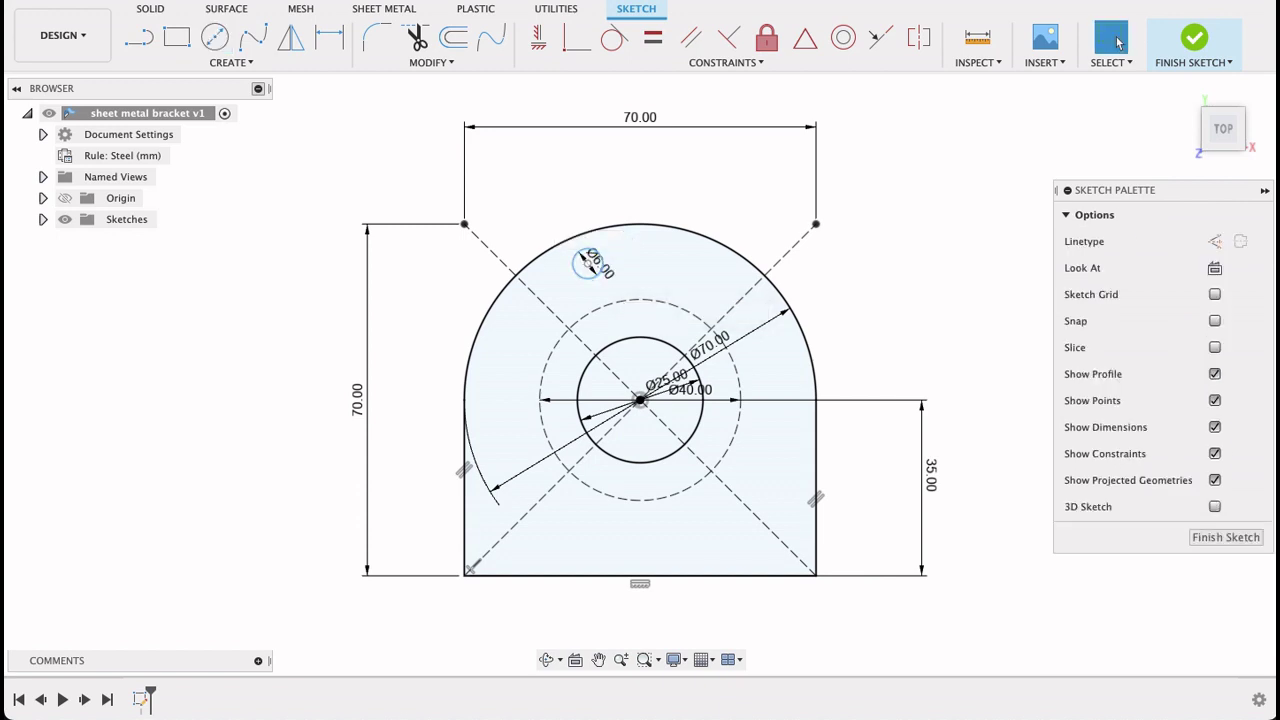
- Constrain the 6 mm hole centre onto the 40 mm circle, vertically above the origin
{"action": "left_click", "coordinate": [570, 52]}
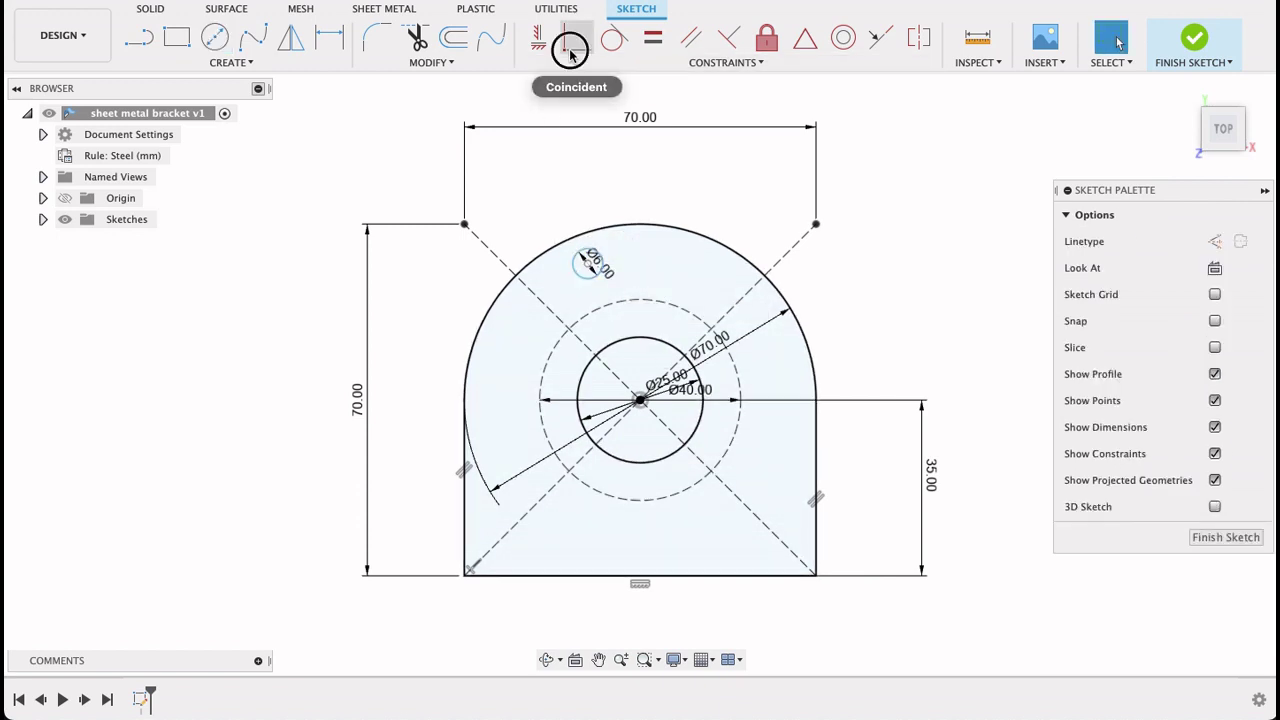
{"action": "left_click", "coordinate": [588, 268]}
{"action": "left_click", "coordinate": [606, 302]}
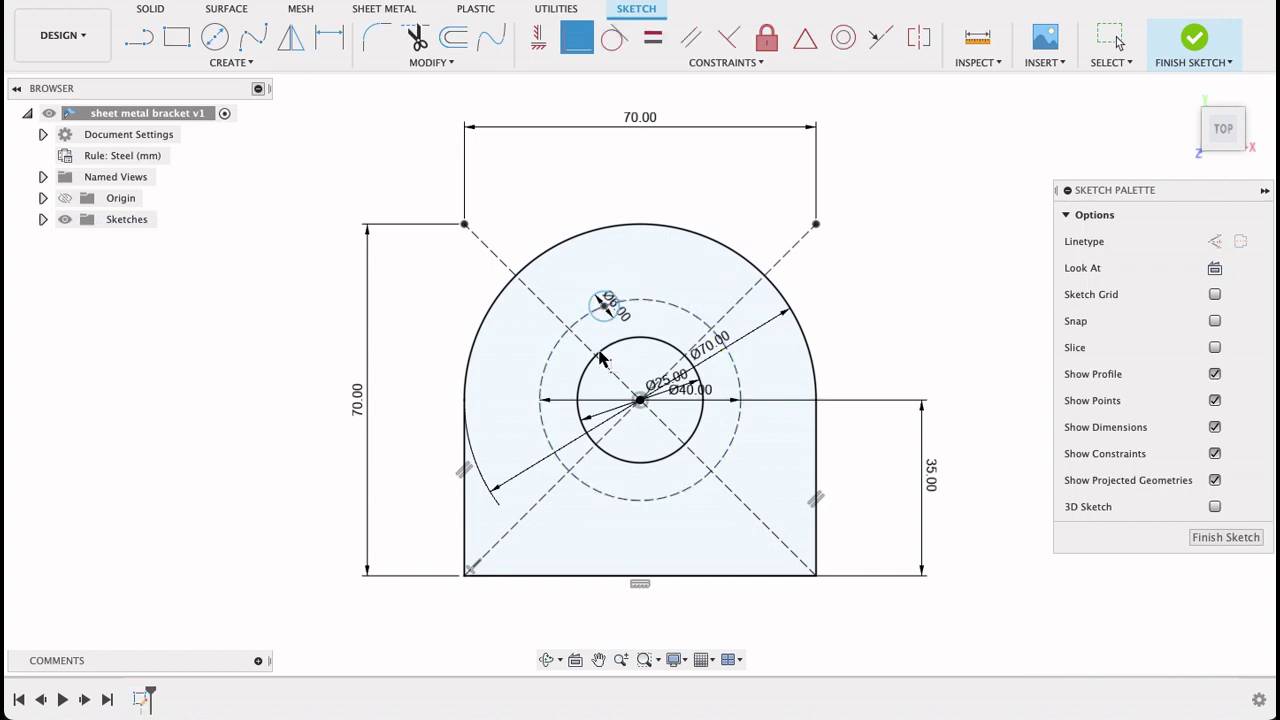
{"action": "left_click", "coordinate": [538, 37]}
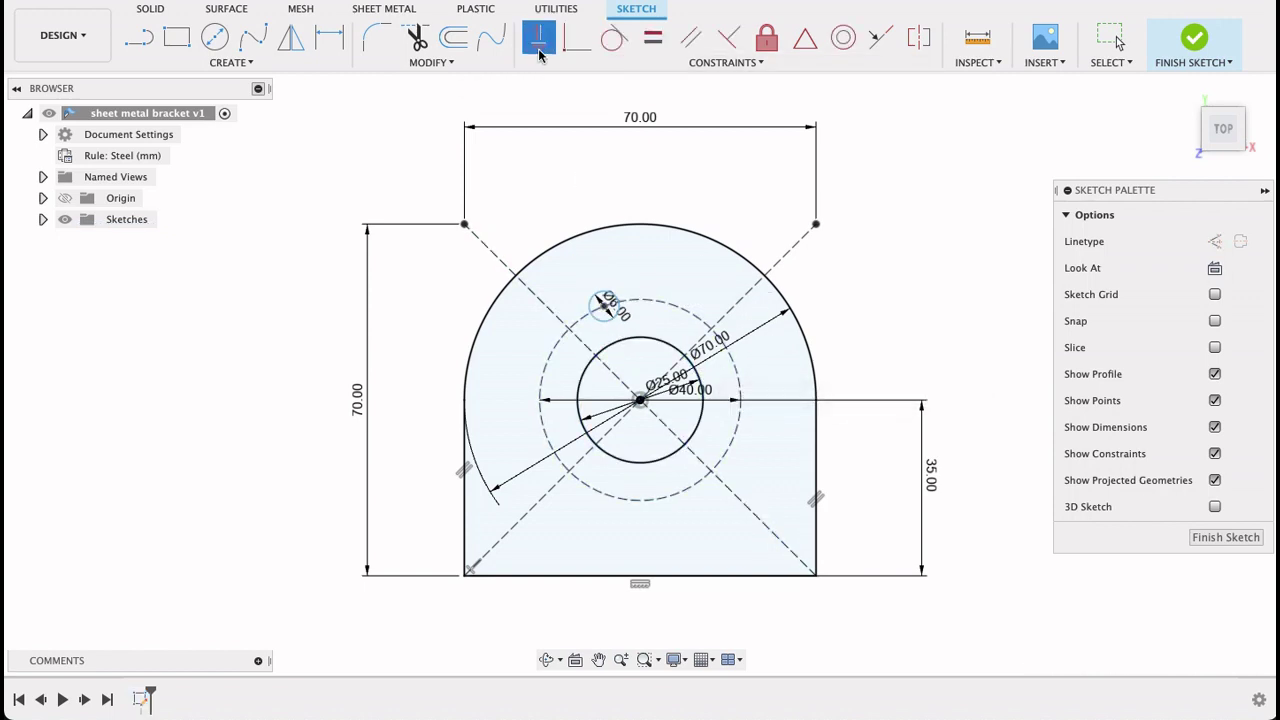
{"action": "left_click", "coordinate": [605, 307]}
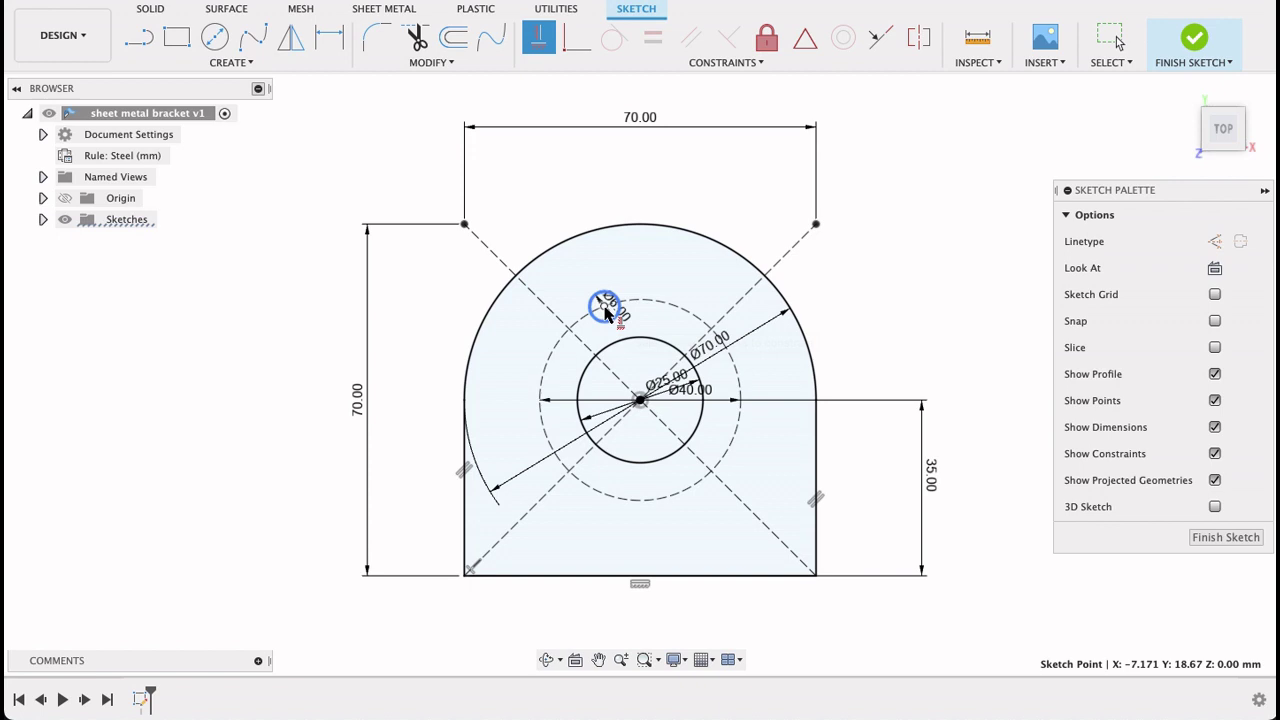
{"action": "left_click", "coordinate": [641, 403]}
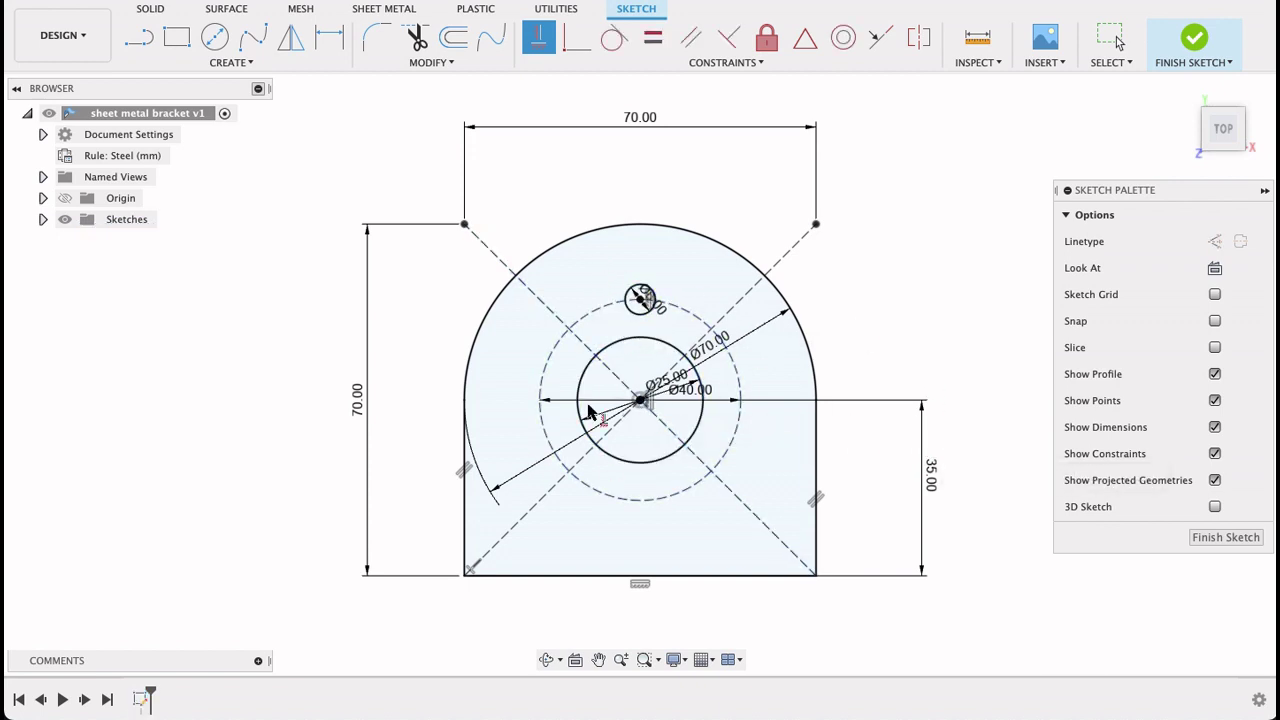
- Circular-pattern the 6 mm hole 4 times around the sketch centre
{"action": "key", "text": "Escape"}
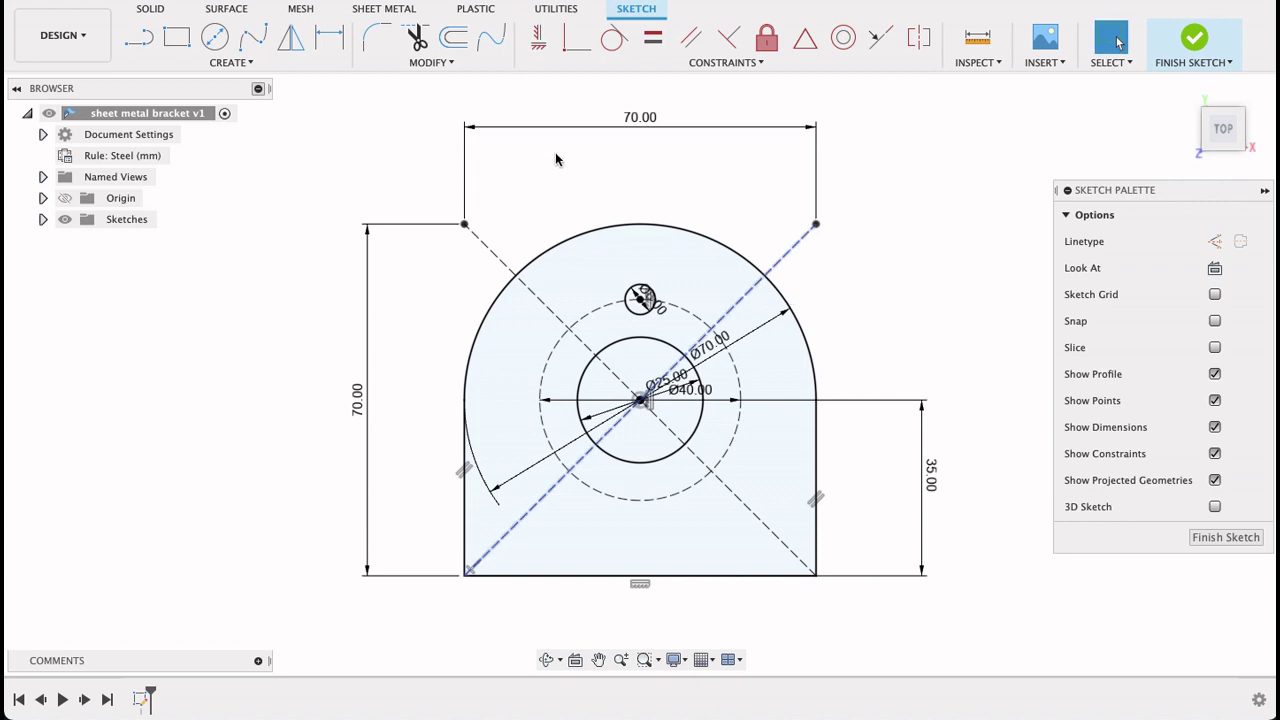
{"action": "left_click", "coordinate": [250, 64]}
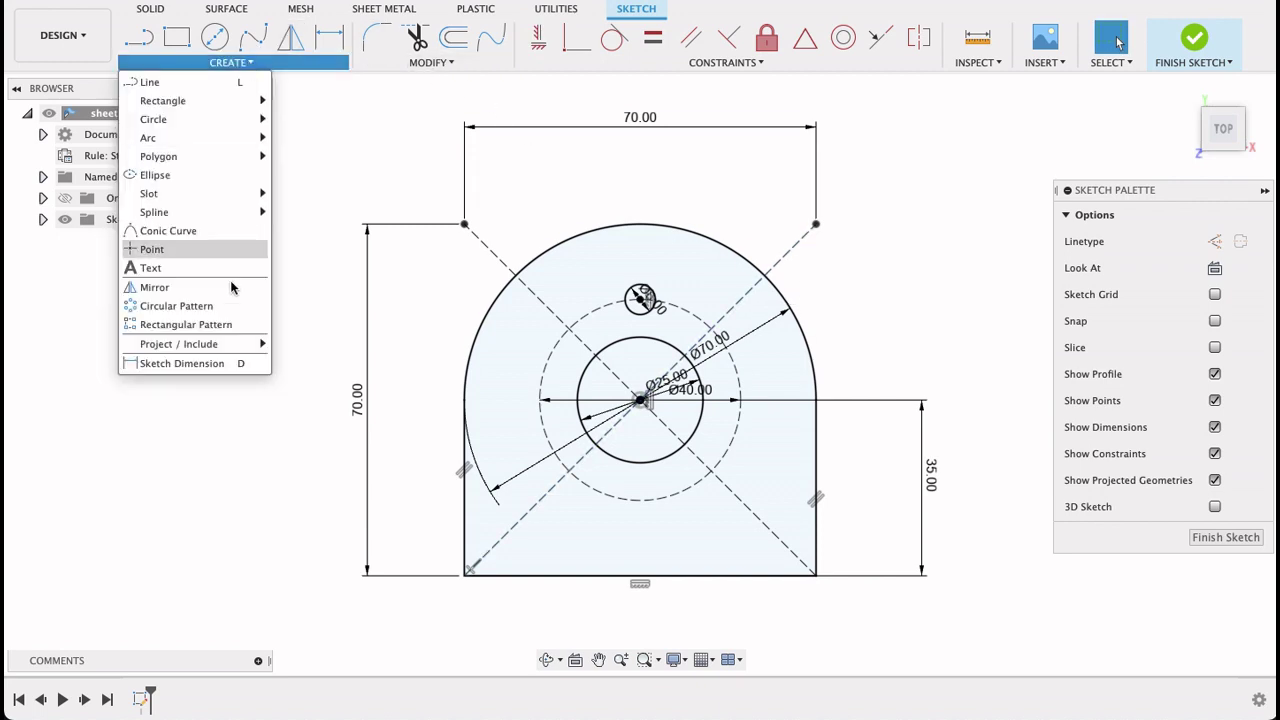
{"action": "left_click", "coordinate": [215, 310]}
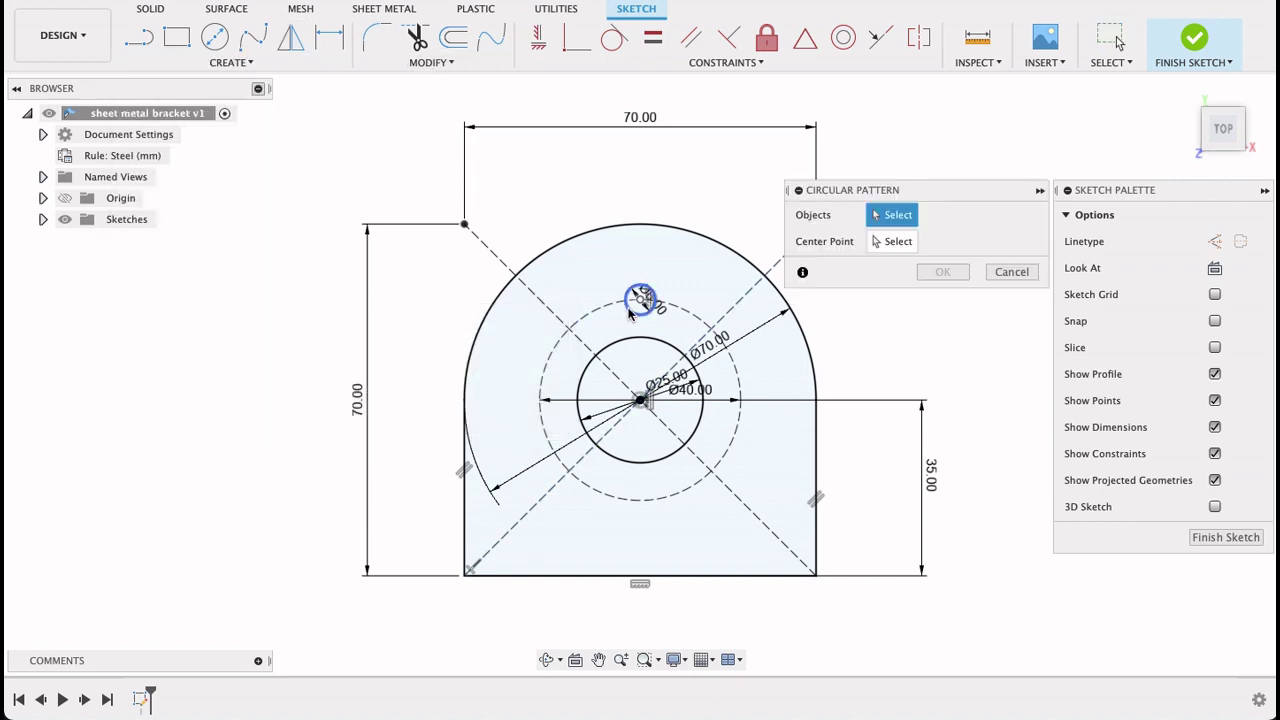
{"action": "left_click", "coordinate": [630, 312]}
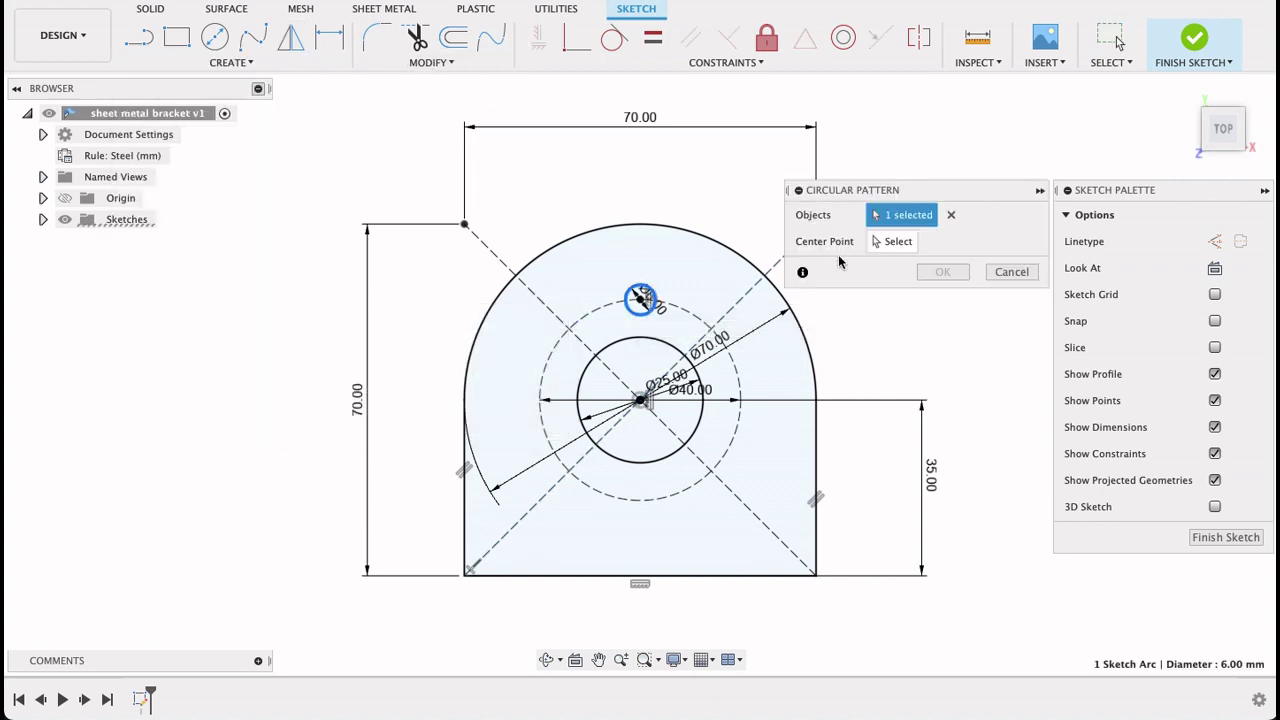
{"action": "left_click", "coordinate": [640, 401]}
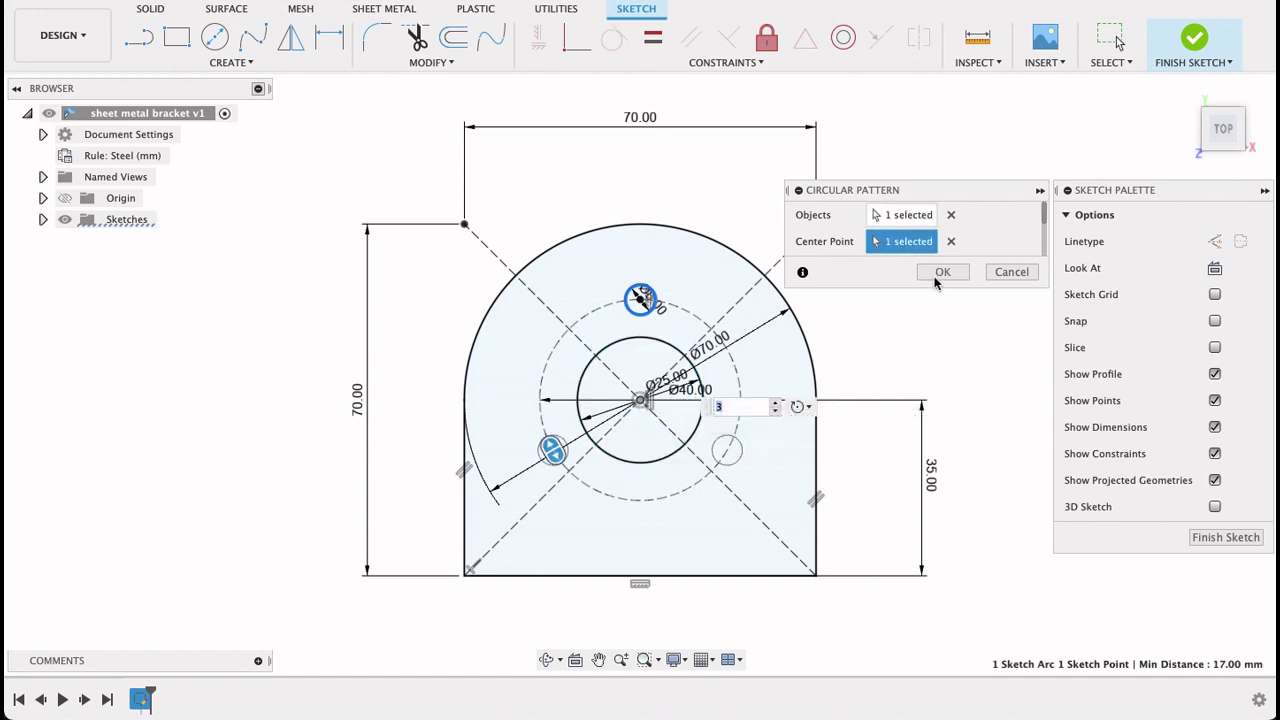
{"action": "type", "text": "4"}
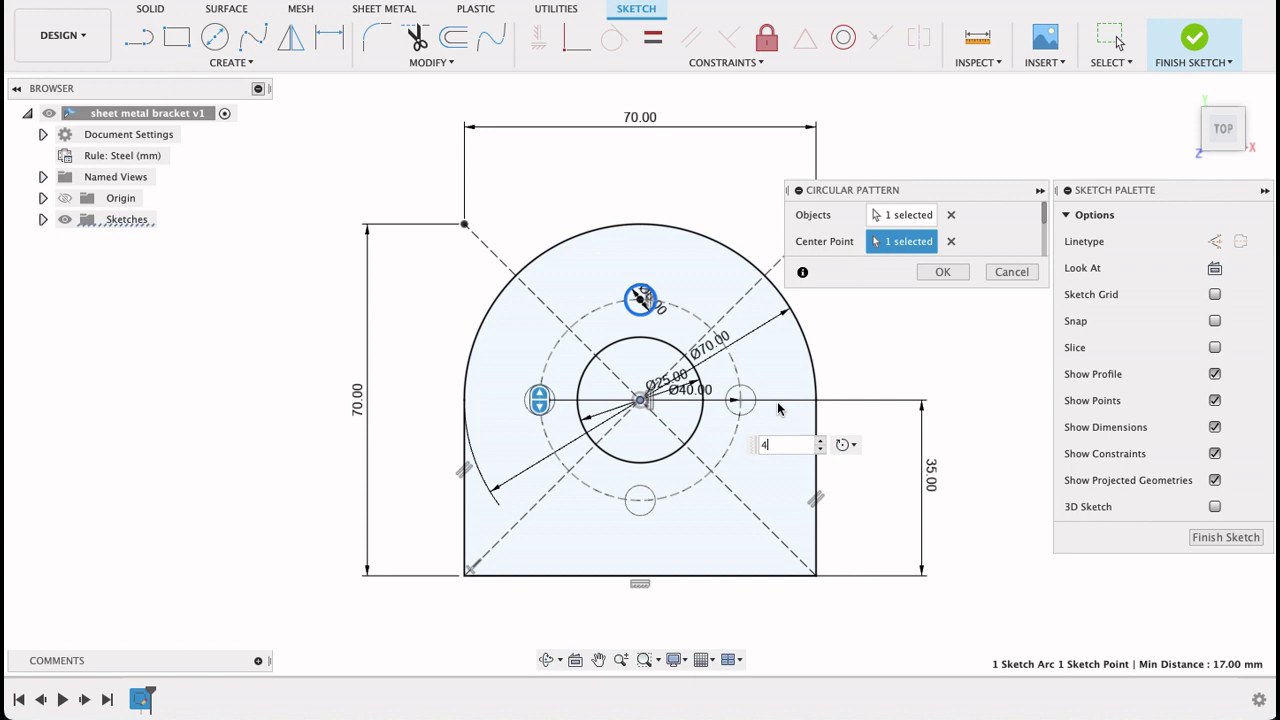
{"action": "left_click", "coordinate": [944, 276]}
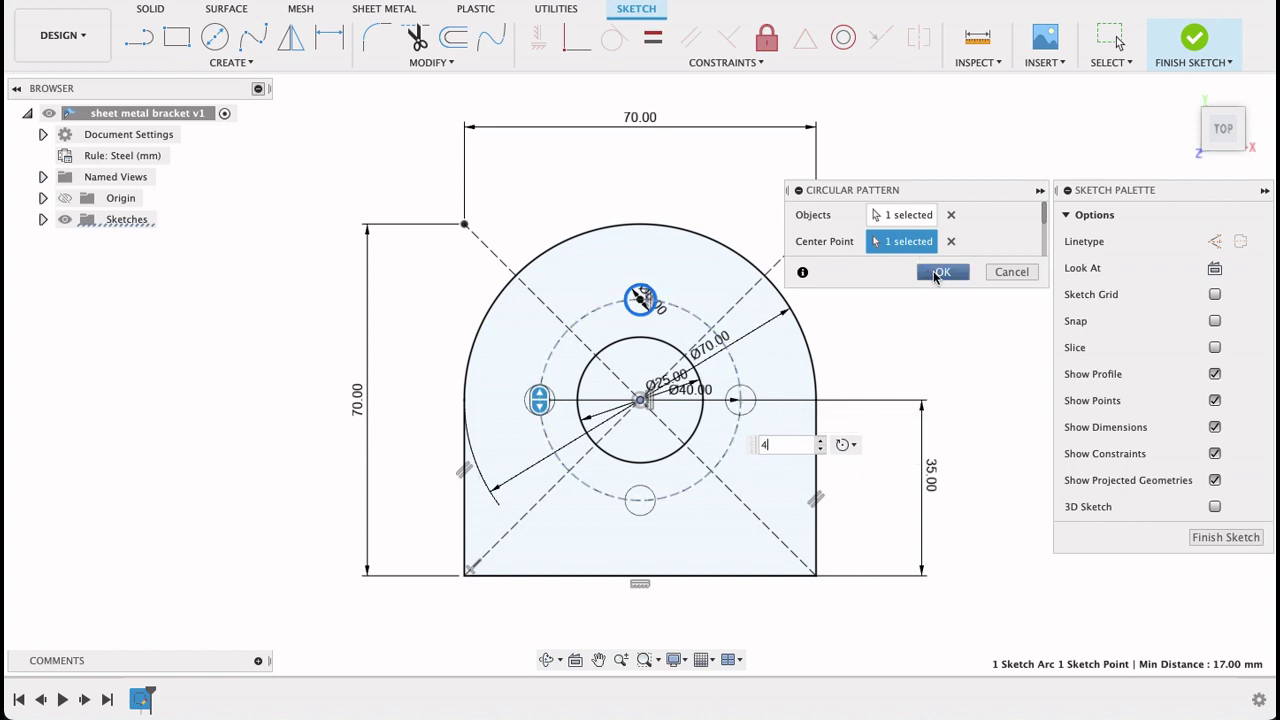
{"action": "left_click", "coordinate": [936, 276]}
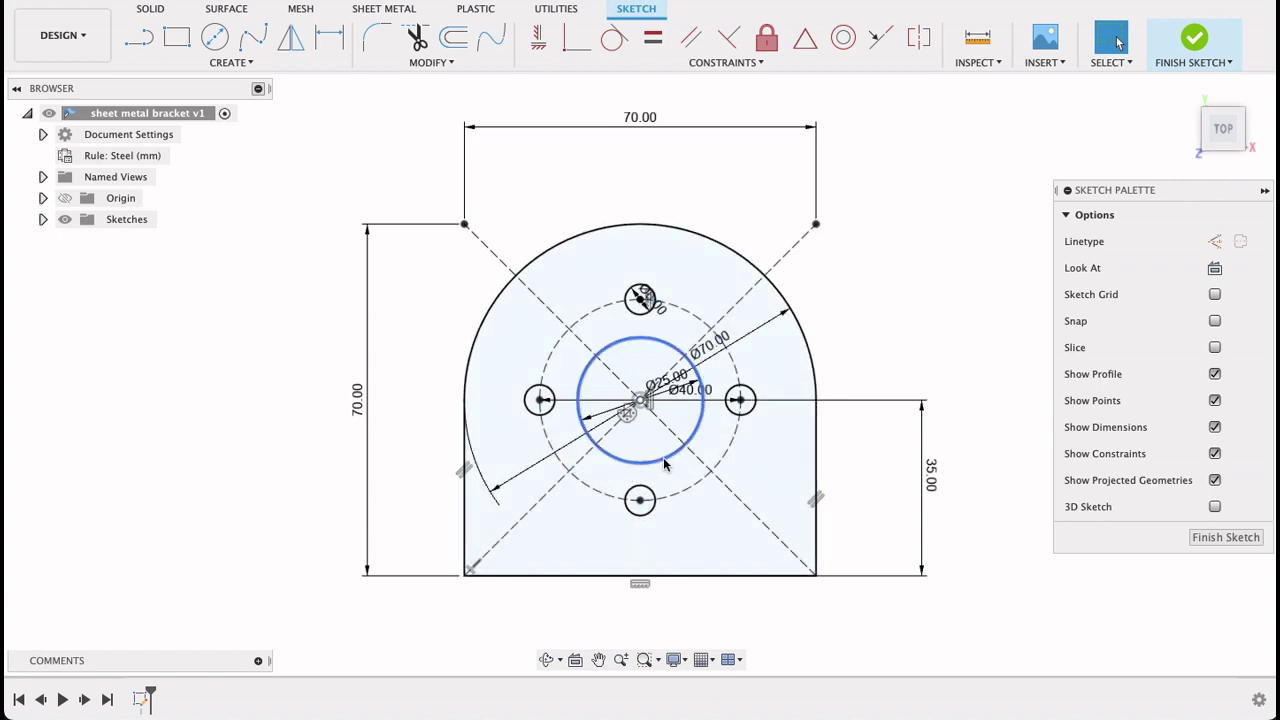
- Finish the sketch and tilt the view to inspect it
{"action": "left_click", "coordinate": [1225, 537]}
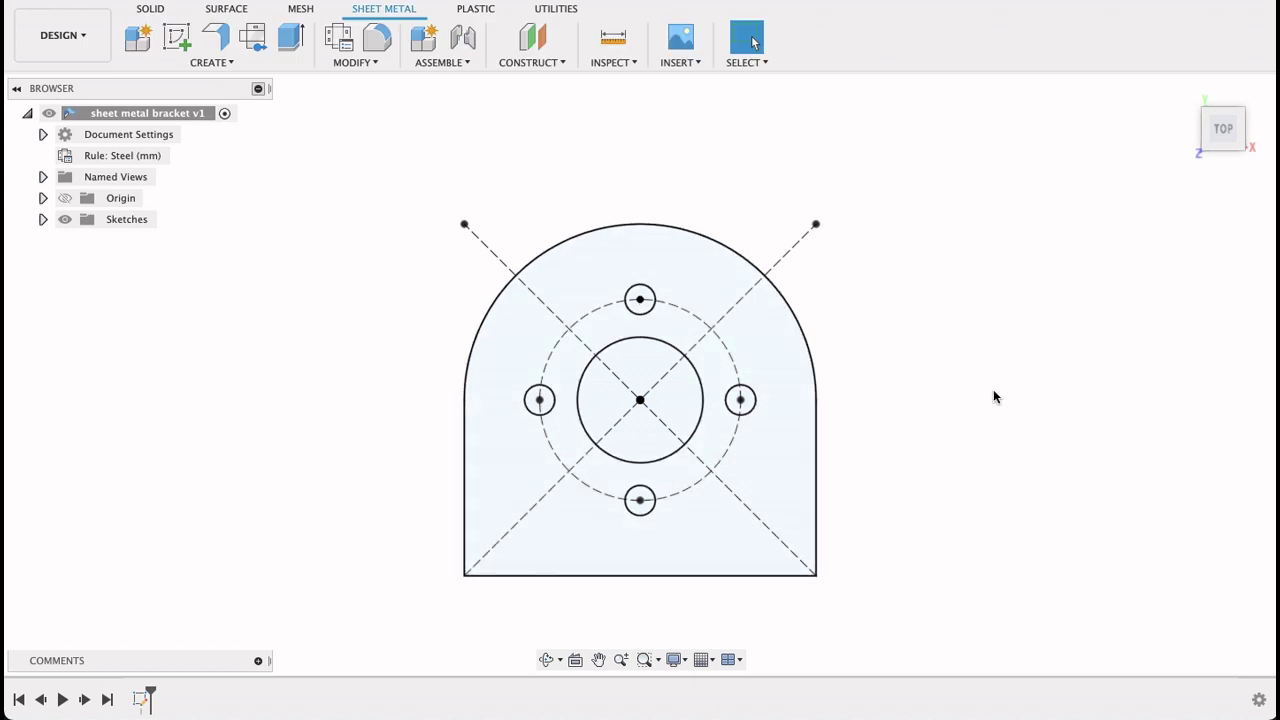
{"action": "scroll", "coordinate": [993, 389], "scroll_direction": "down", "scroll_amount": 1}
{"action": "scroll", "coordinate": [993, 389], "scroll_direction": "down", "scroll_amount": 1}
{"action": "scroll", "coordinate": [1022, 376], "scroll_direction": "down", "scroll_amount": 3}
{"action": "scroll", "coordinate": [1030, 380], "scroll_direction": "up", "scroll_amount": 3}
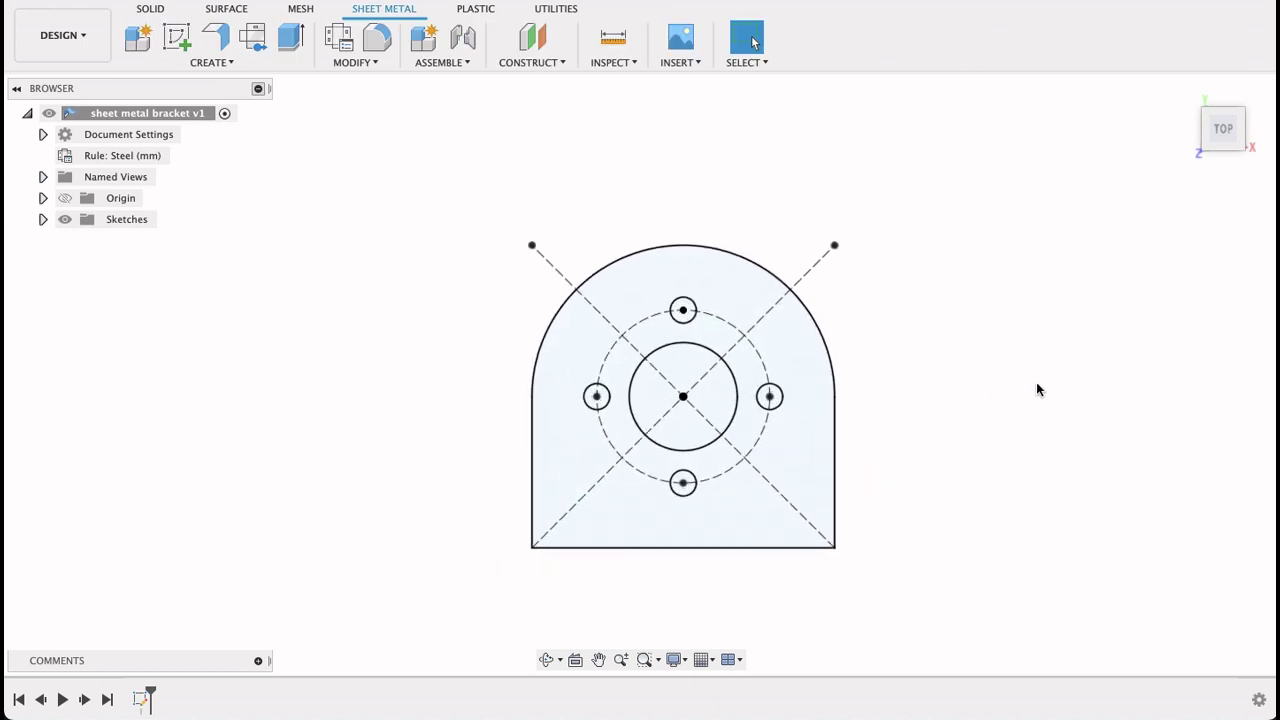
{"action": "mouse_move", "coordinate": [1065, 398]}
{"action": "middle_mouse_down", "text": "shift"}
{"action": "mouse_move", "coordinate": [931, 386]}
{"action": "mouse_move", "coordinate": [1045, 392]}
{"action": "middle_mouse_up", "text": "shift"}
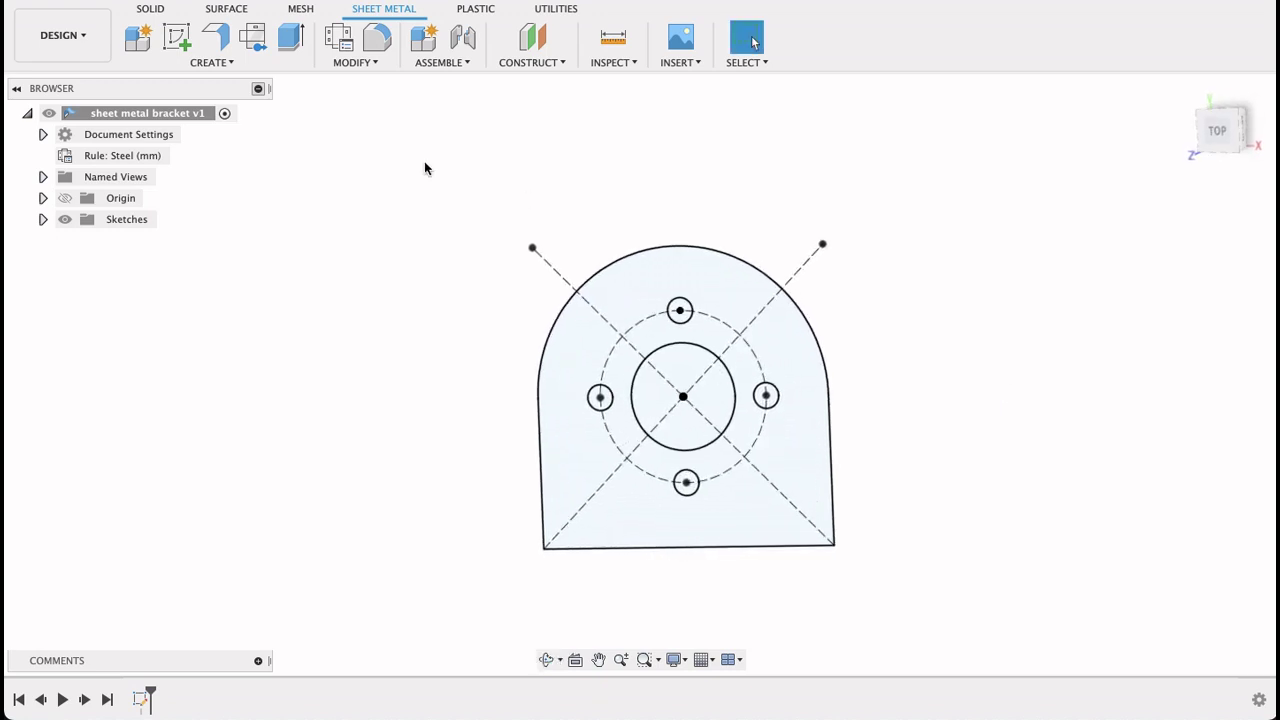
- Create a flat sheet metal plate from the bracket outline profile
{"action": "left_click", "coordinate": [215, 37]}
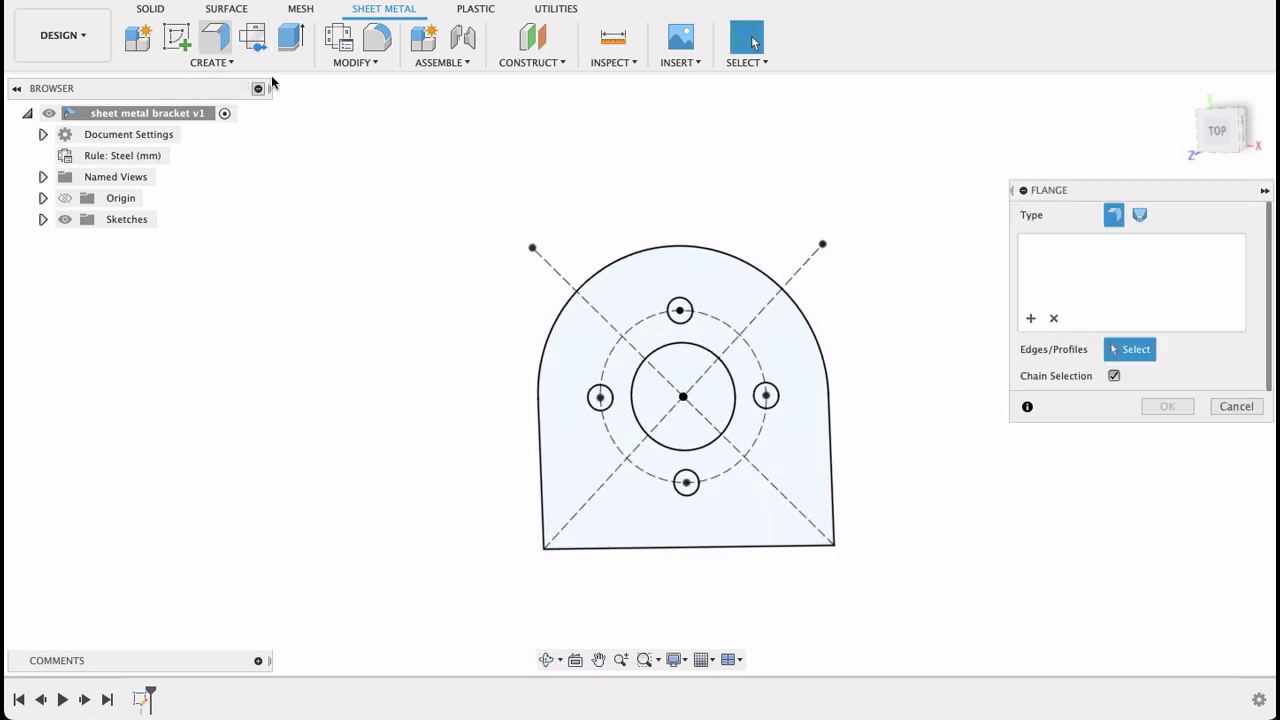
{"action": "left_click", "coordinate": [594, 312]}
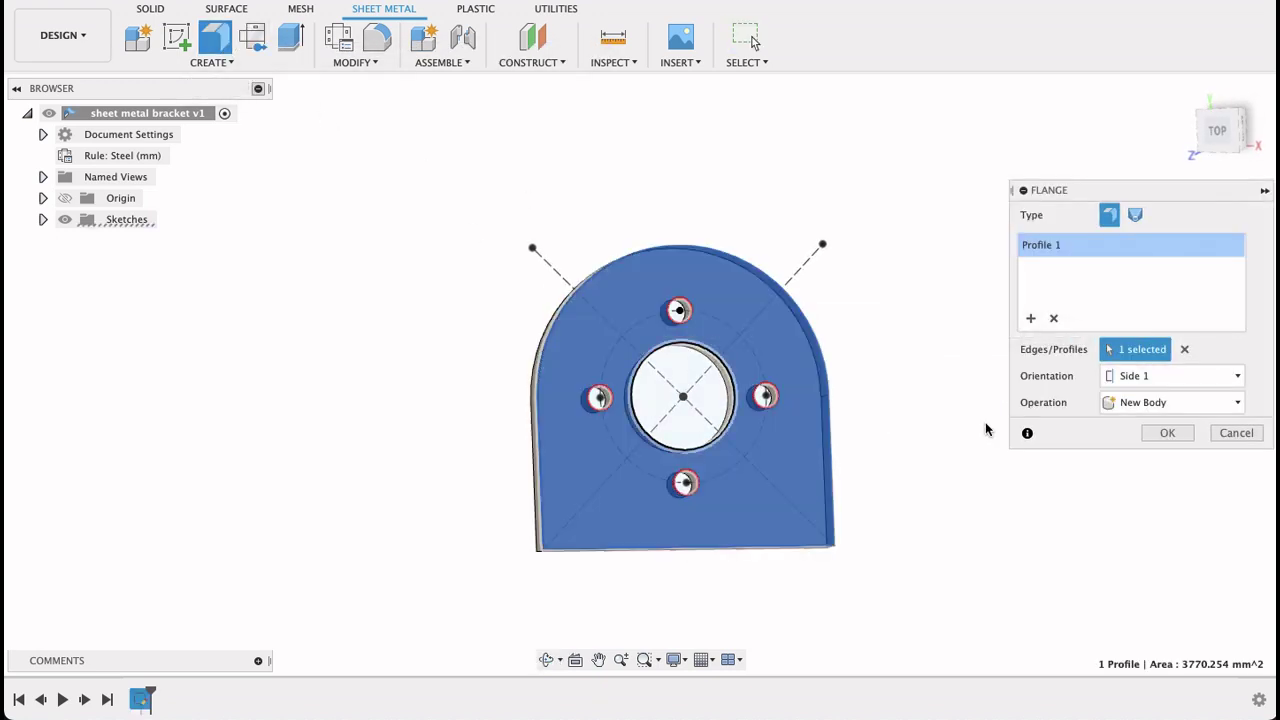
{"action": "left_click", "coordinate": [1168, 432]}
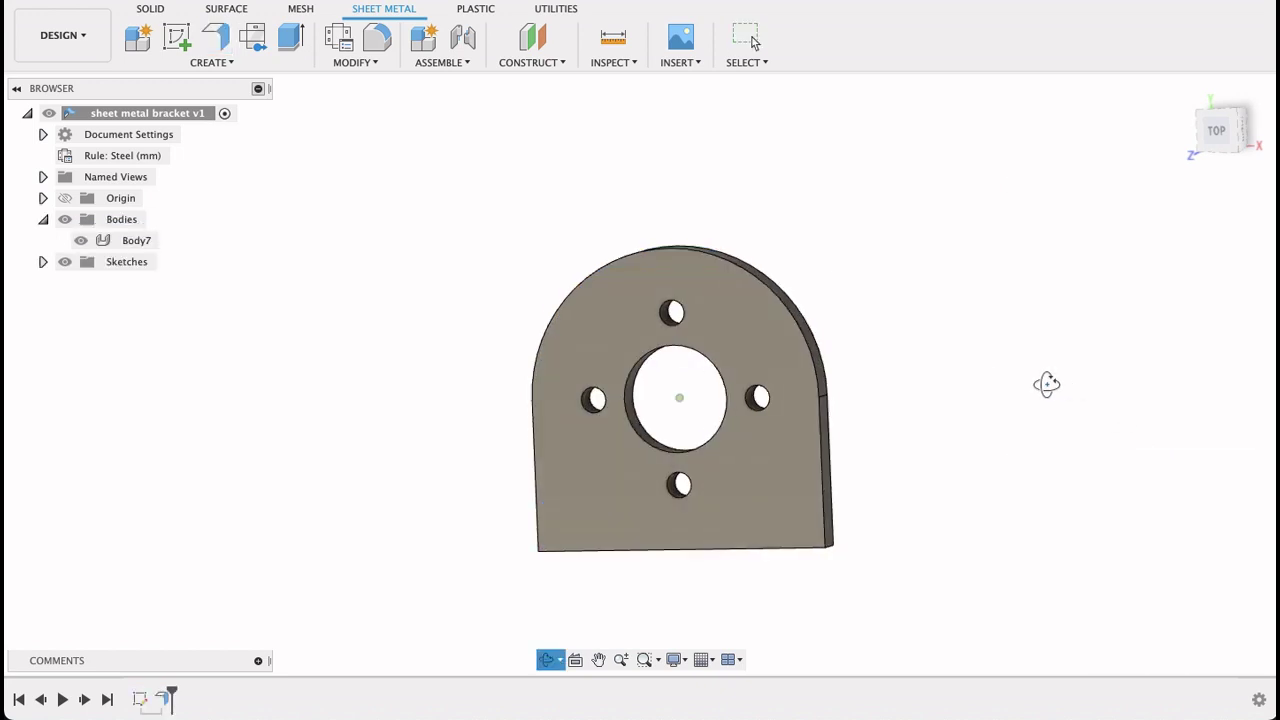
{"action": "mouse_move", "coordinate": [1046, 384]}
{"action": "left_mouse_down"}
{"action": "mouse_move", "coordinate": [968, 377]}
{"action": "mouse_move", "coordinate": [1054, 403]}
{"action": "mouse_move", "coordinate": [1080, 360]}
{"action": "mouse_move", "coordinate": [1094, 414]}
{"action": "mouse_move", "coordinate": [1080, 417]}
{"action": "mouse_move", "coordinate": [1080, 371]}
{"action": "mouse_move", "coordinate": [1054, 377]}
{"action": "mouse_move", "coordinate": [1063, 367]}
{"action": "left_mouse_up"}
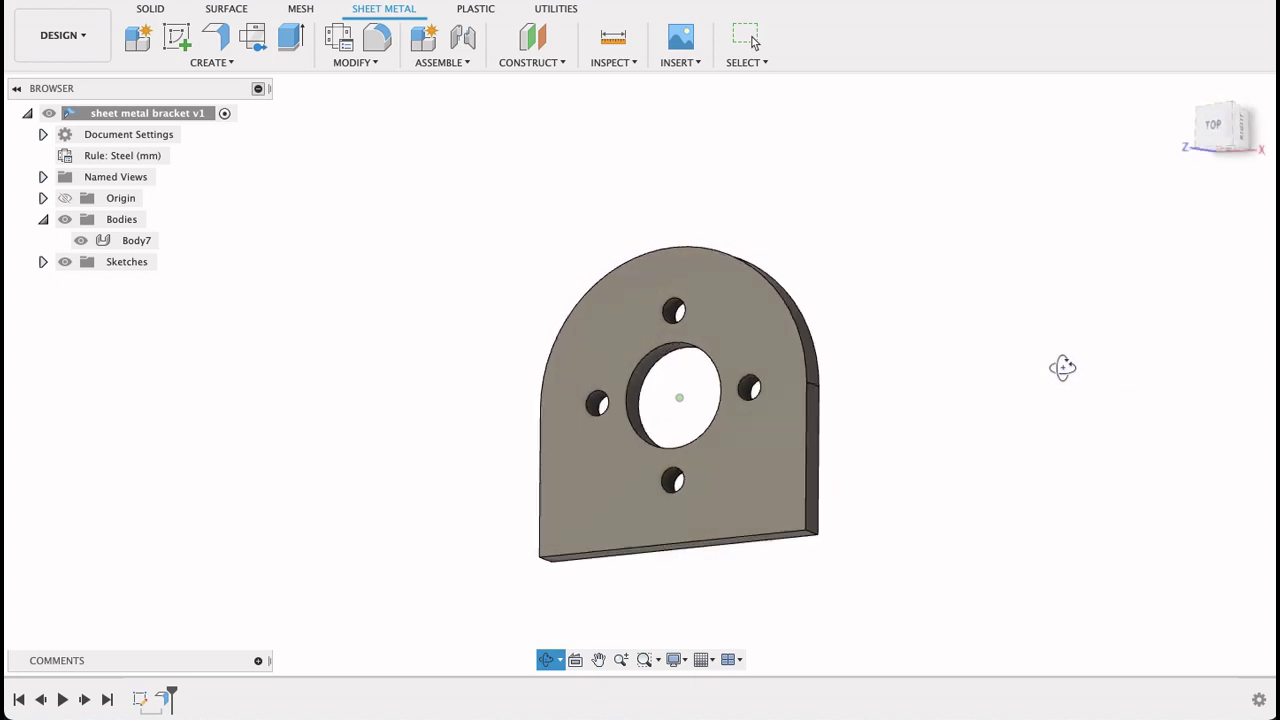
{"action": "left_click", "coordinate": [753, 40]}
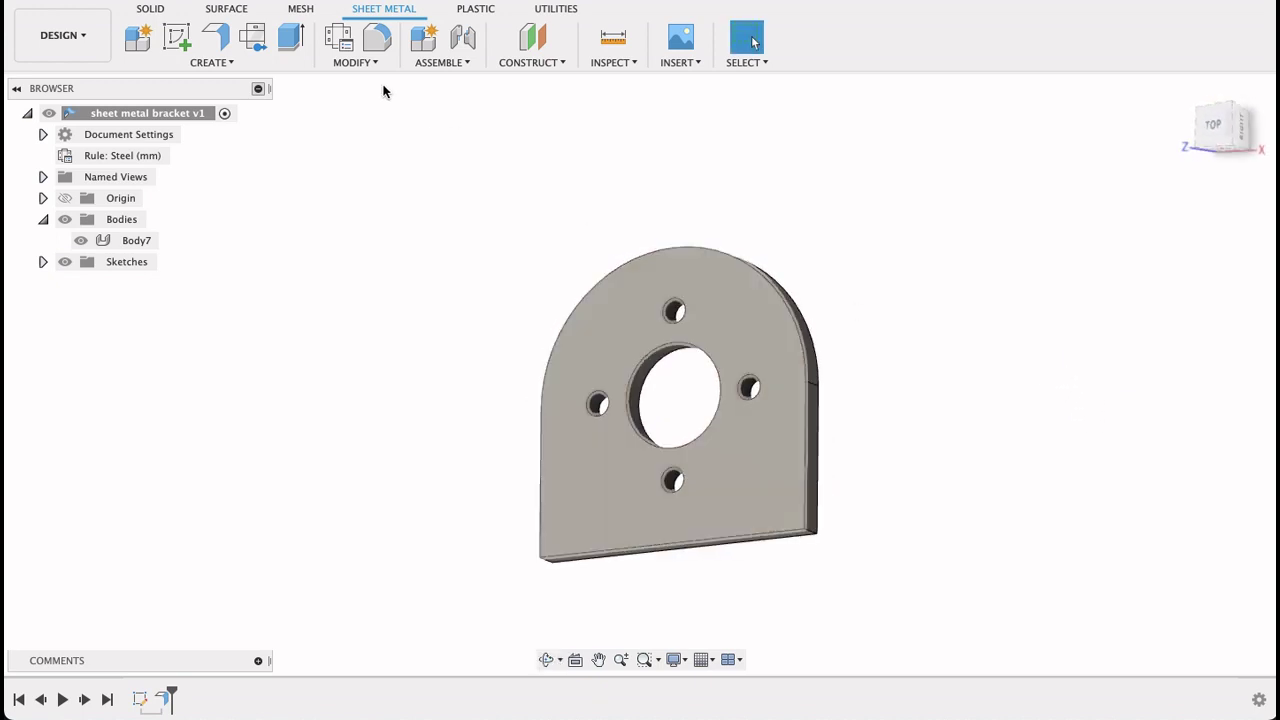
- Pull a 50 mm, 90° flange from the plate's bottom edge and check it side-on
{"action": "left_click", "coordinate": [210, 40]}
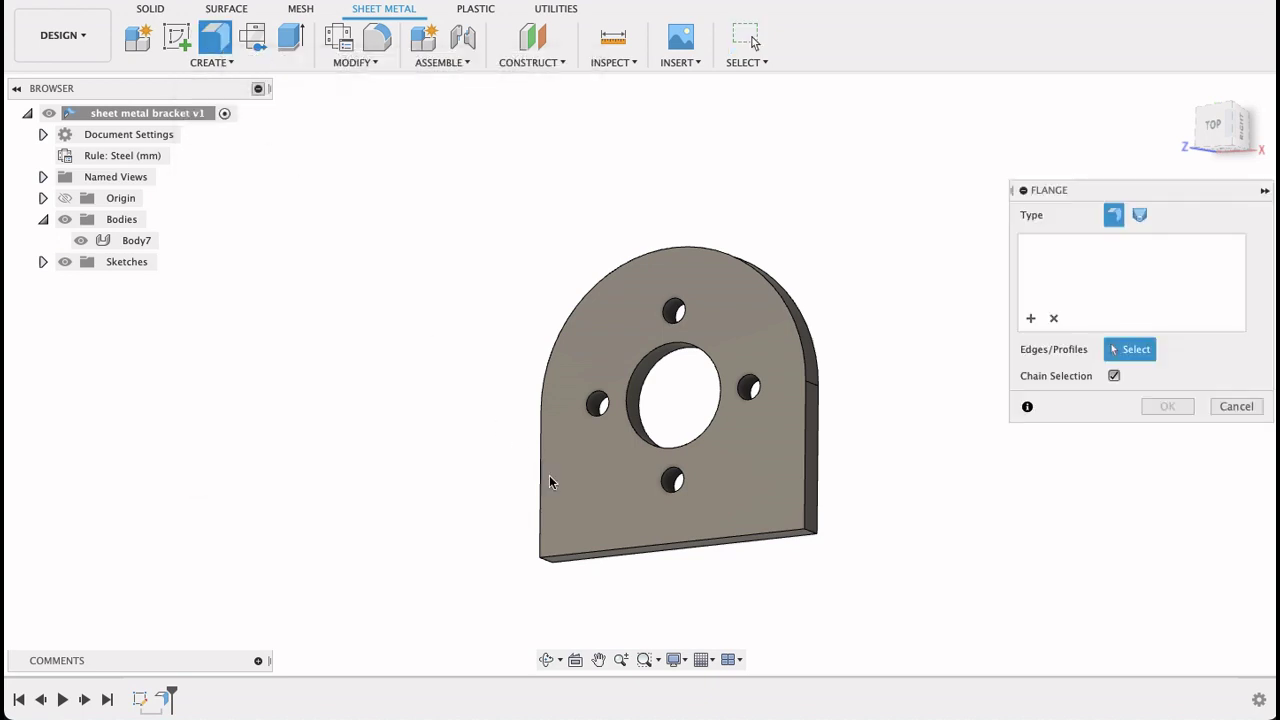
{"action": "left_click", "coordinate": [655, 546]}
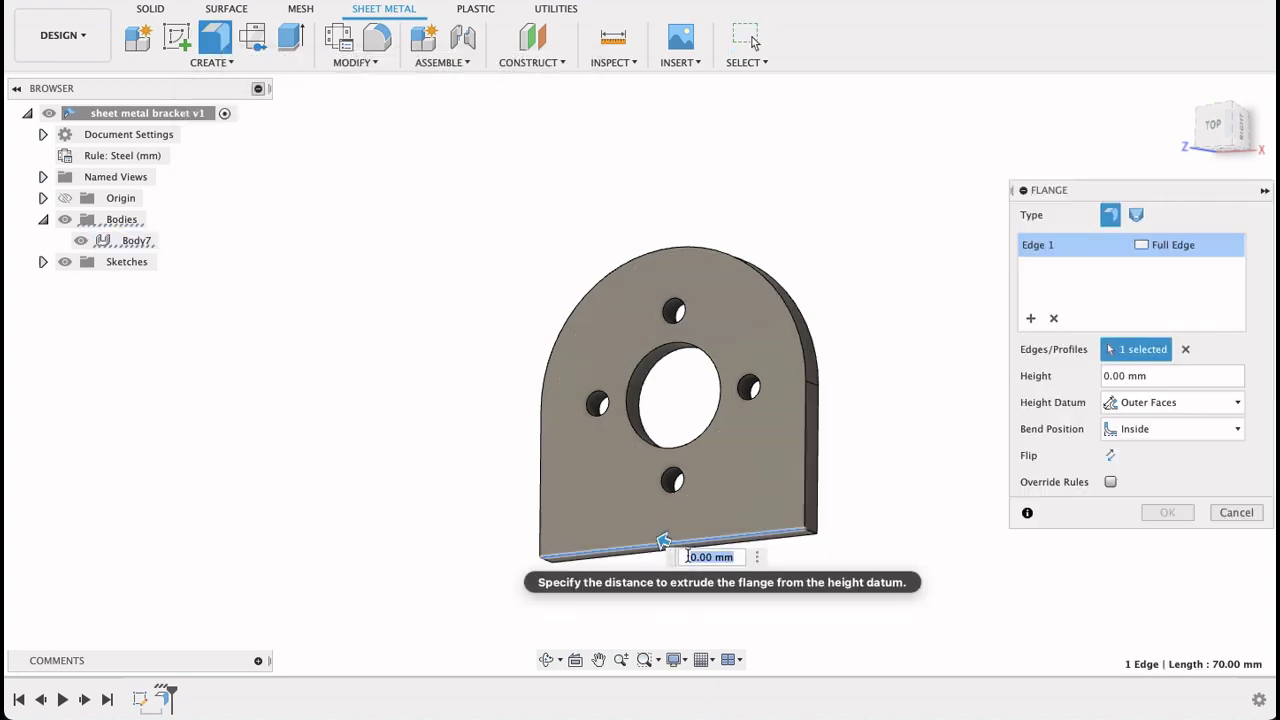
{"action": "left_click_drag", "start_coordinate": [660, 538], "coordinate": [559, 502]}
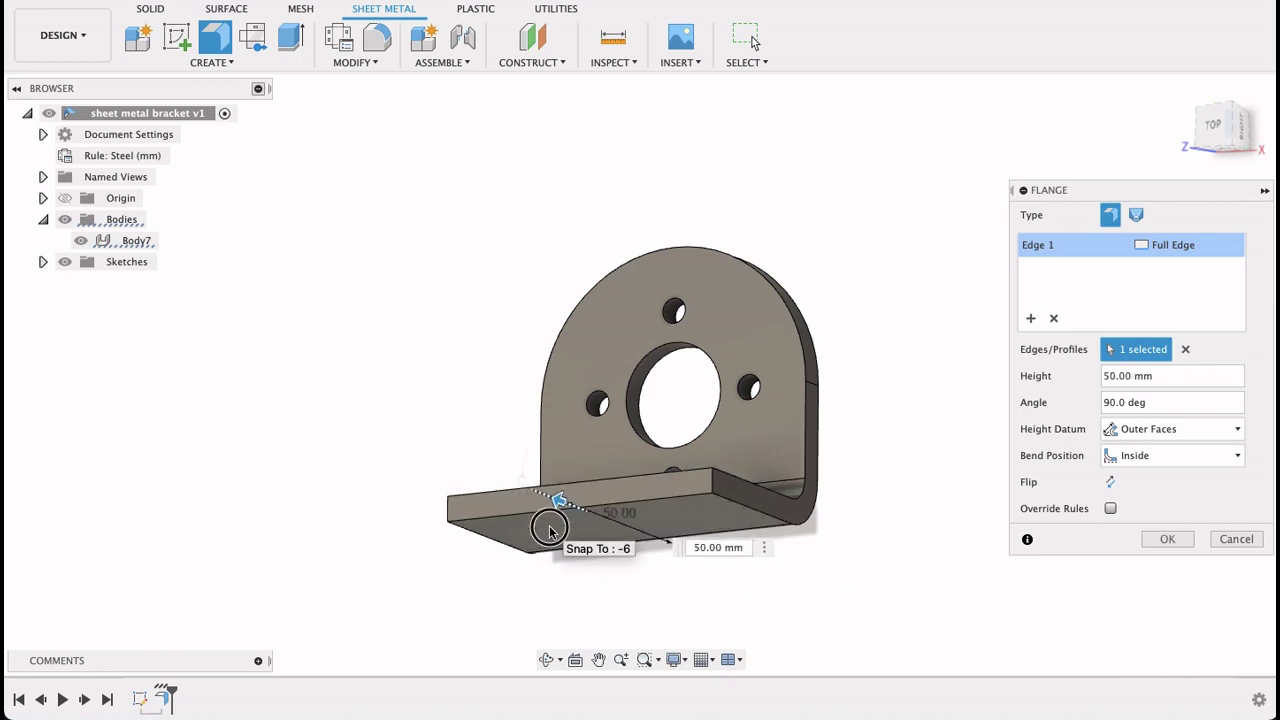
{"action": "middle_click_drag", "start_coordinate": [934, 323], "coordinate": [881, 339], "text": "shift"}
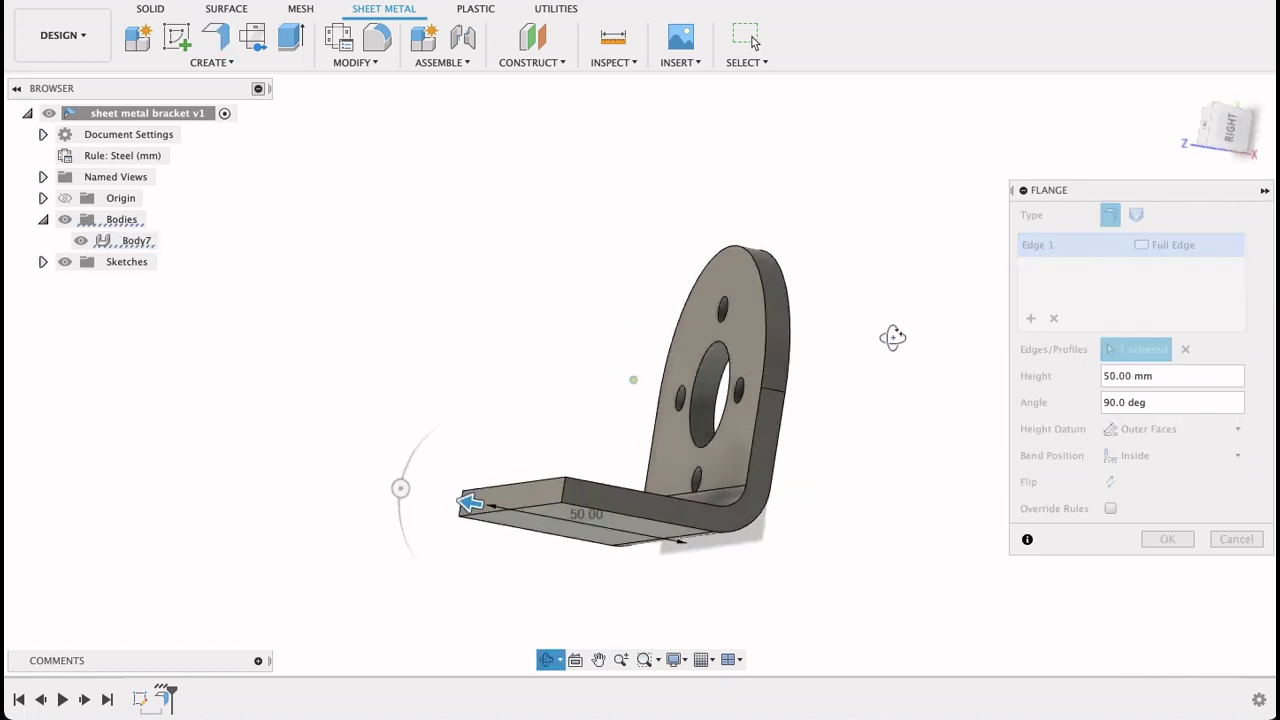
{"action": "left_click", "coordinate": [1224, 128]}
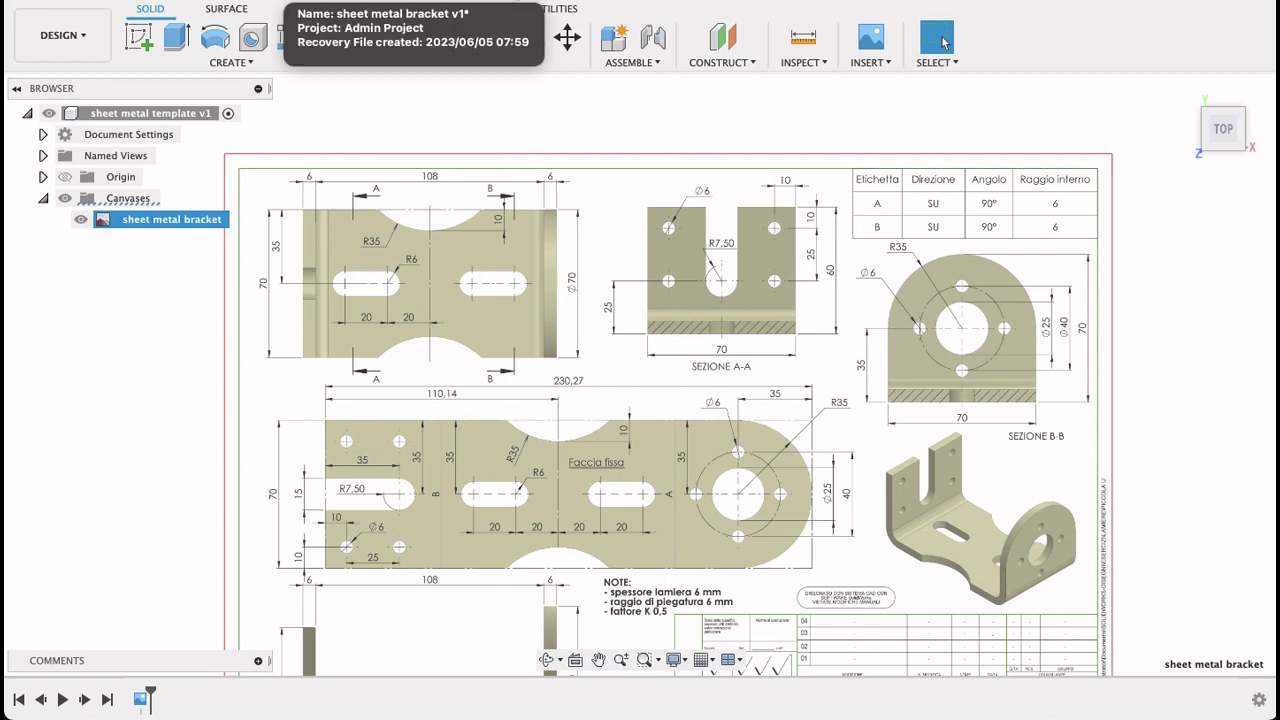
- Edit the last flange feature to 108 mm and view the bracket at an angle
{"action": "scroll", "coordinate": [386, 286], "scroll_direction": "down", "scroll_amount": 3}
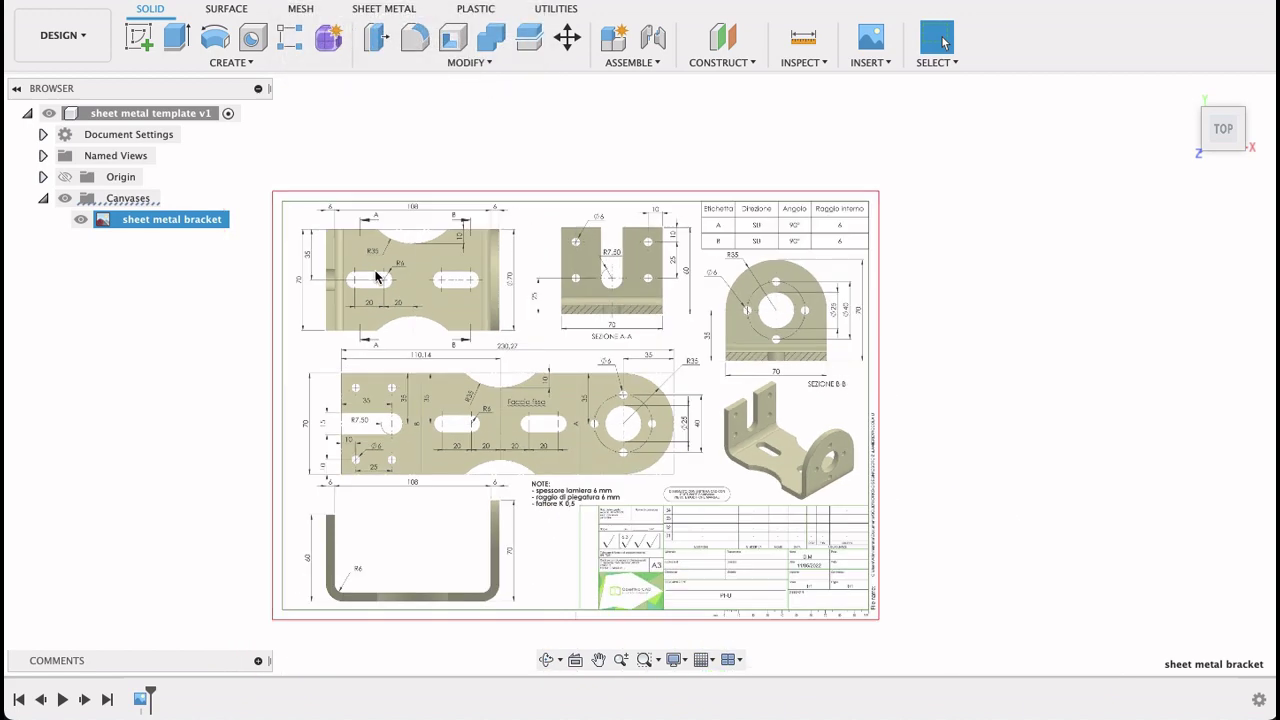
{"action": "scroll", "coordinate": [380, 277], "scroll_direction": "up", "scroll_amount": 6}
{"action": "middle_click_drag", "start_coordinate": [457, 251], "coordinate": [540, 354]}
{"action": "scroll", "coordinate": [537, 346], "scroll_direction": "up", "scroll_amount": 2}
{"action": "scroll", "coordinate": [570, 339], "scroll_direction": "down", "scroll_amount": 1}
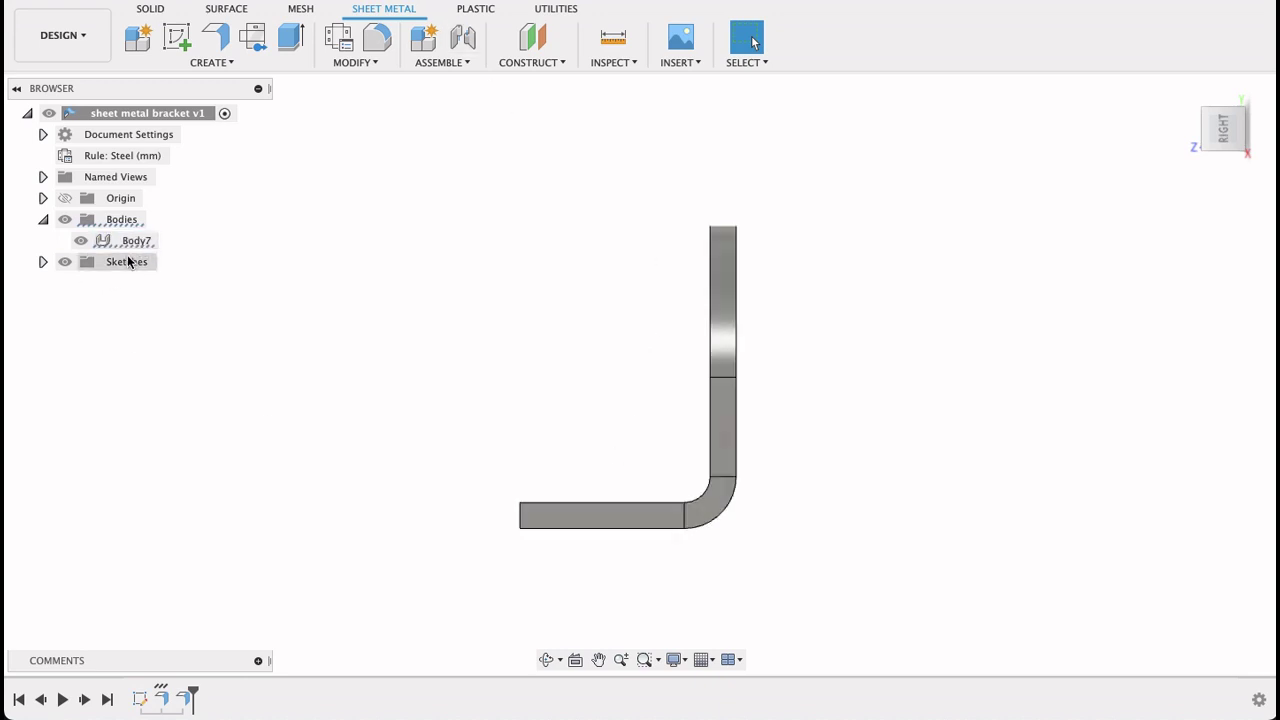
{"action": "left_click", "coordinate": [186, 700]}
{"action": "double_click", "coordinate": [186, 700]}
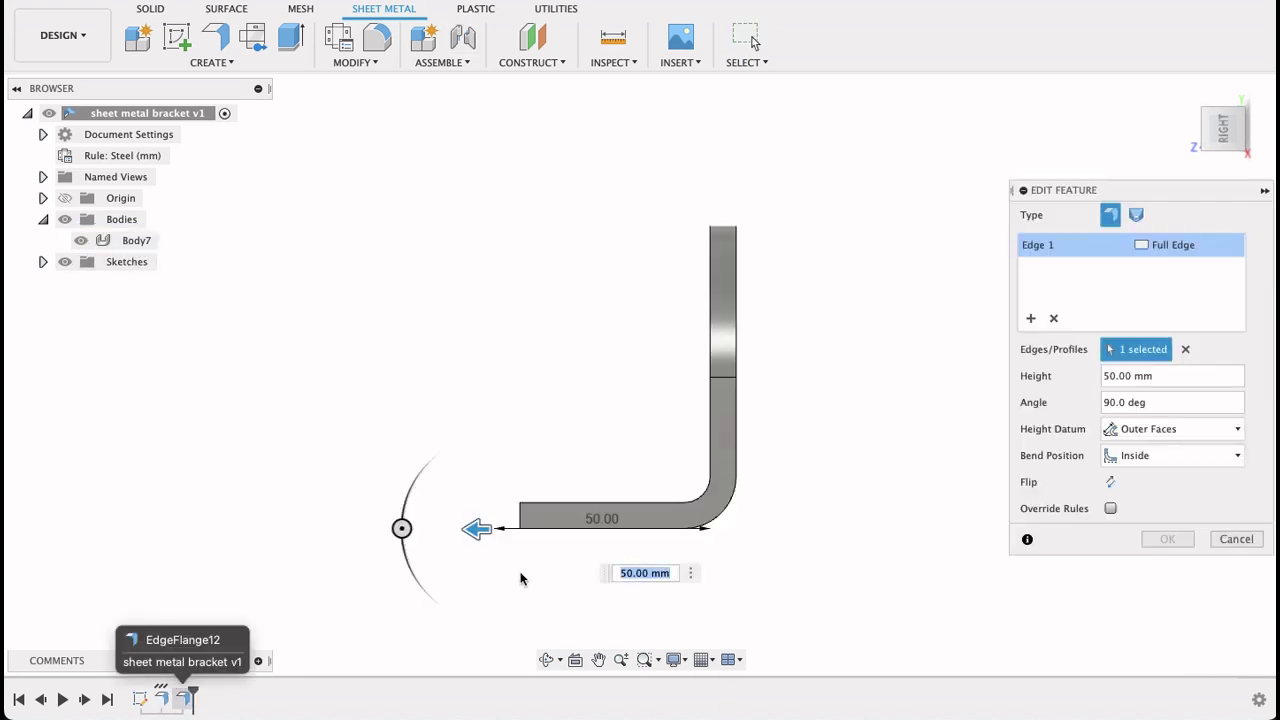
{"action": "type", "text": "108"}
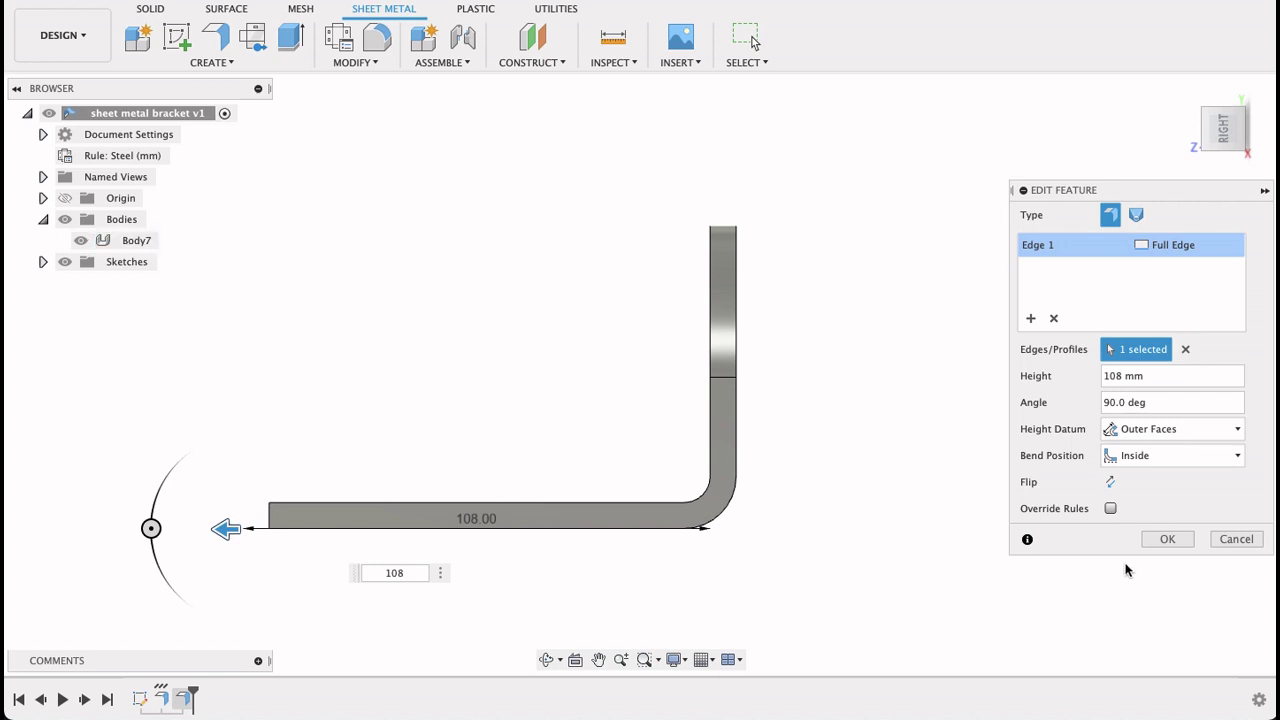
{"action": "left_click", "coordinate": [1166, 541]}
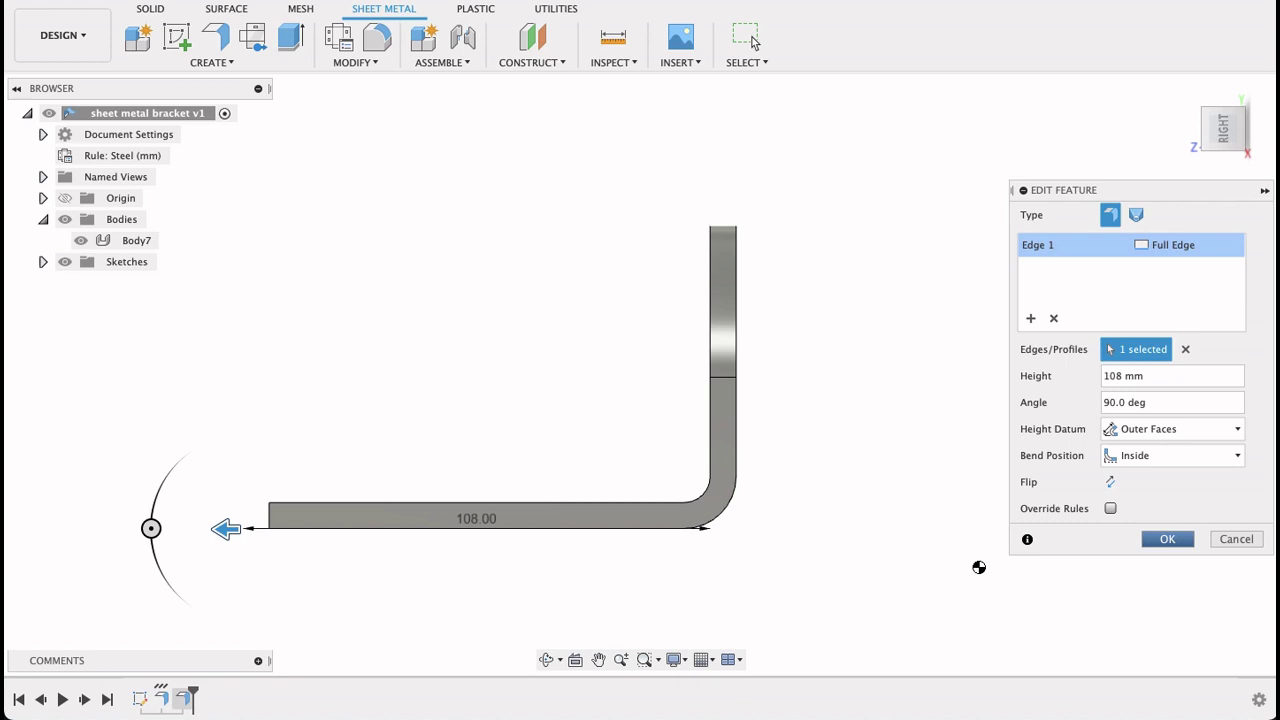
{"action": "middle_click_drag", "start_coordinate": [988, 484], "coordinate": [980, 523], "text": "shift"}
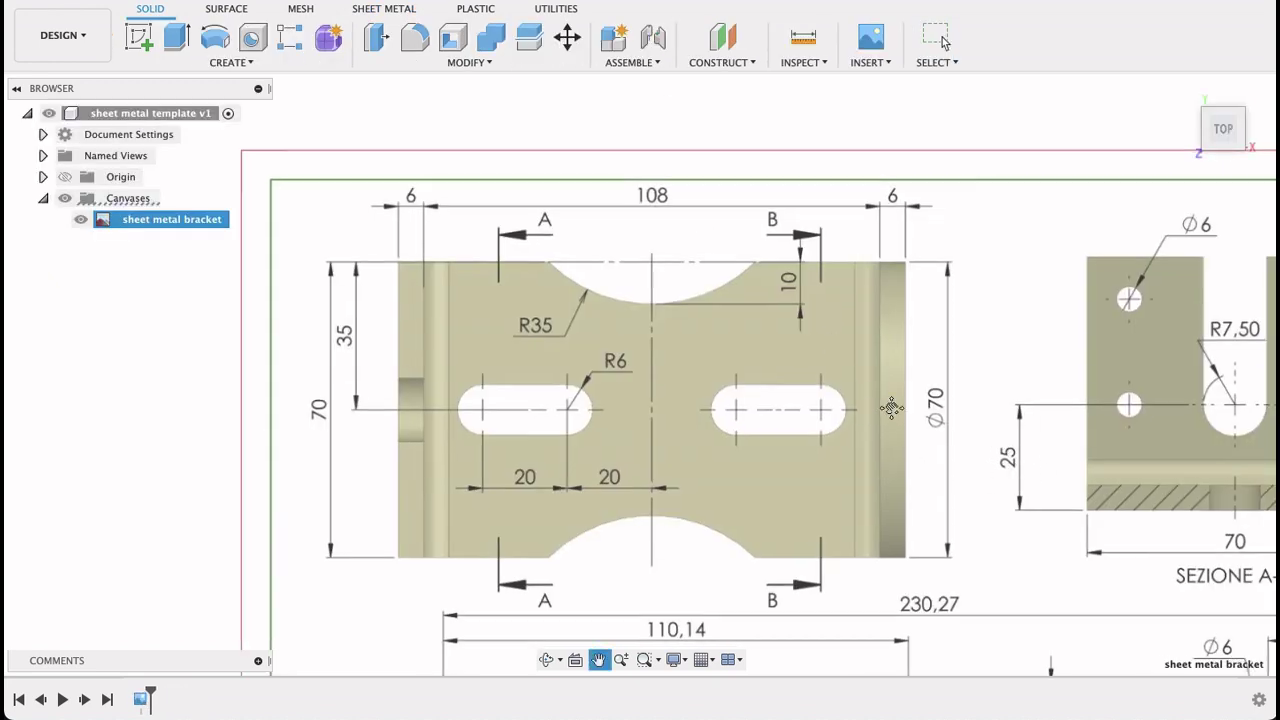
- Add a 60 mm flange on the base's free left edge to form the U profile
{"action": "scroll", "coordinate": [1025, 470], "scroll_direction": "right", "scroll_amount": 10}
{"action": "scroll", "coordinate": [1025, 470], "scroll_direction": "down", "scroll_amount": 2}
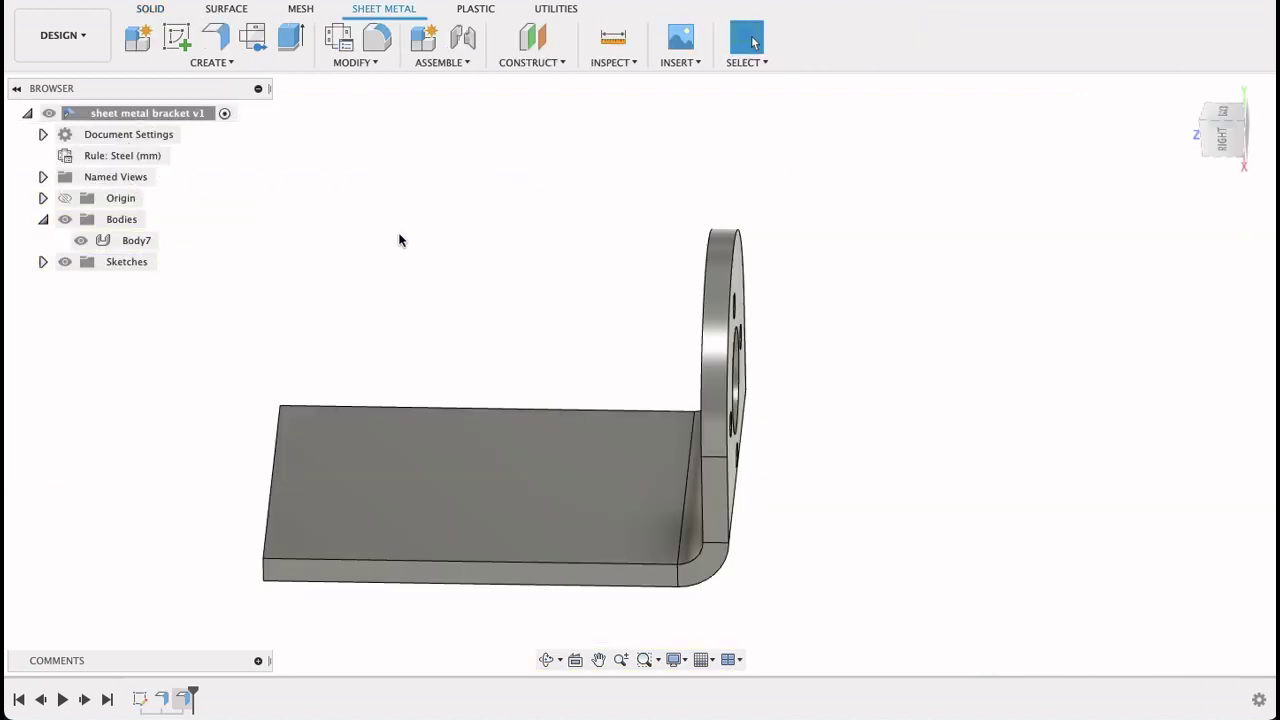
{"action": "left_click", "coordinate": [214, 37]}
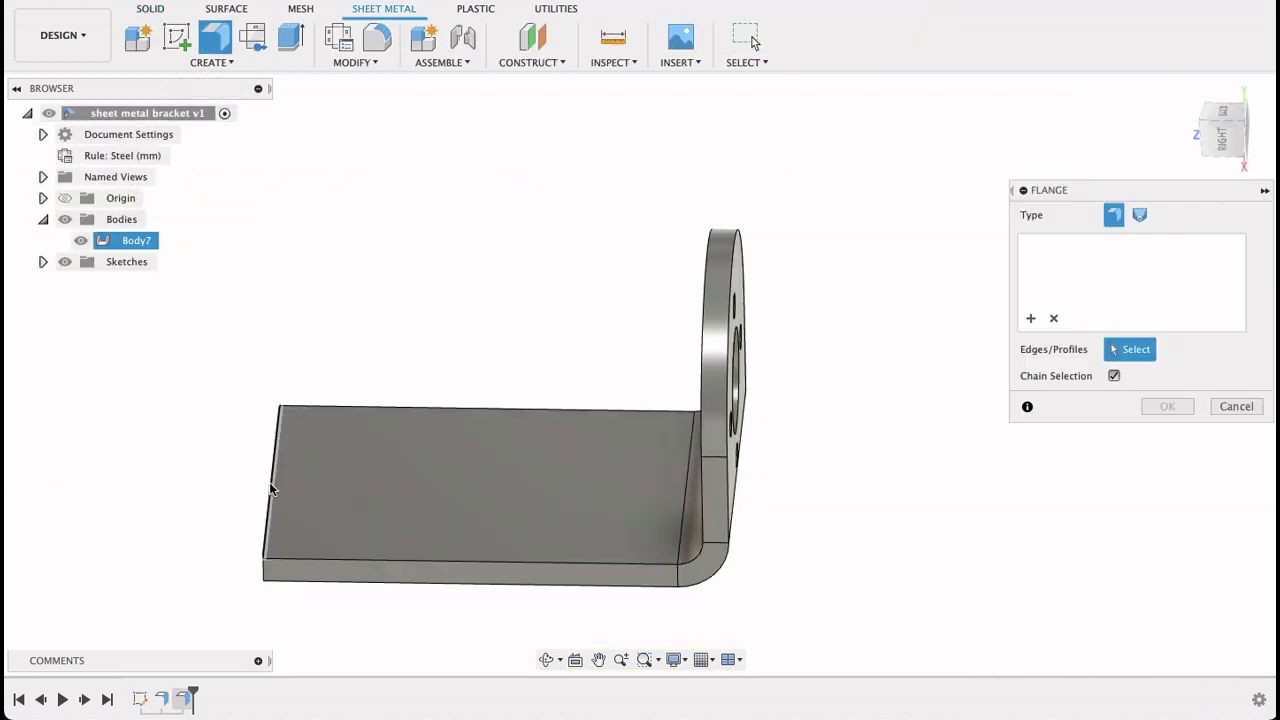
{"action": "left_click", "coordinate": [274, 489]}
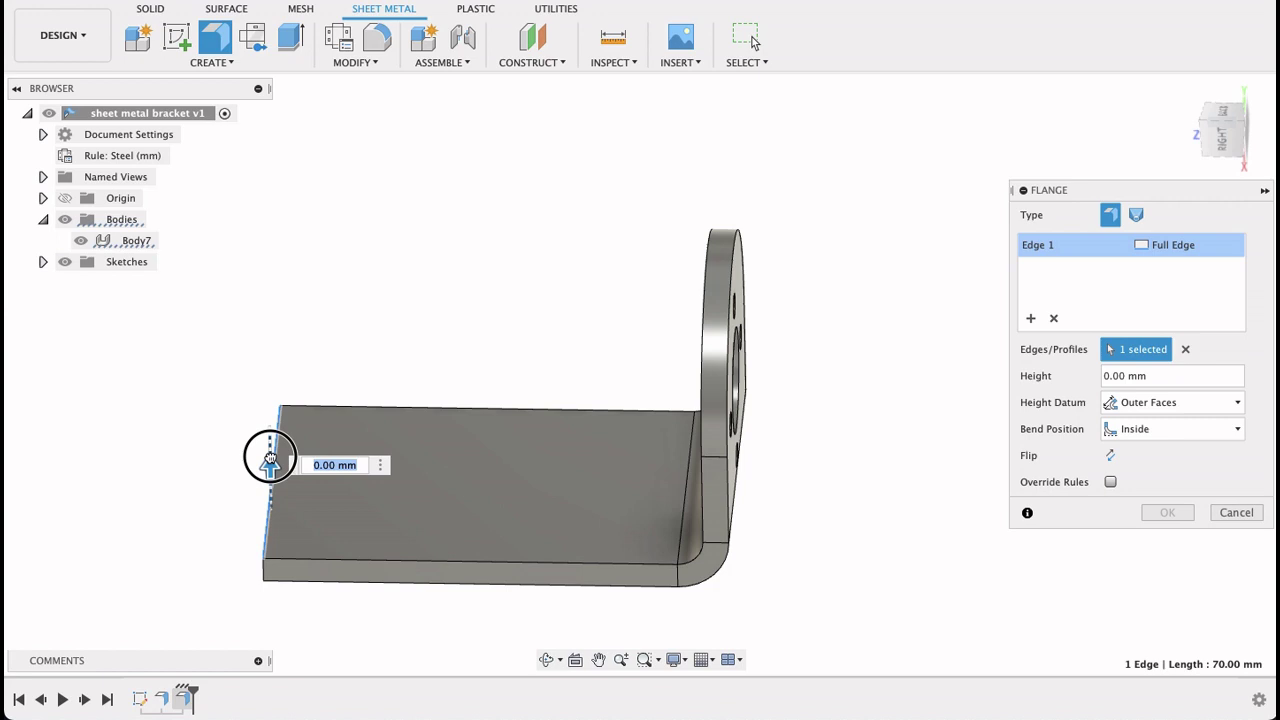
{"action": "mouse_move", "coordinate": [266, 453]}
{"action": "left_mouse_down"}
{"action": "mouse_move", "coordinate": [291, 298]}
{"action": "mouse_move", "coordinate": [268, 236]}
{"action": "left_mouse_up"}
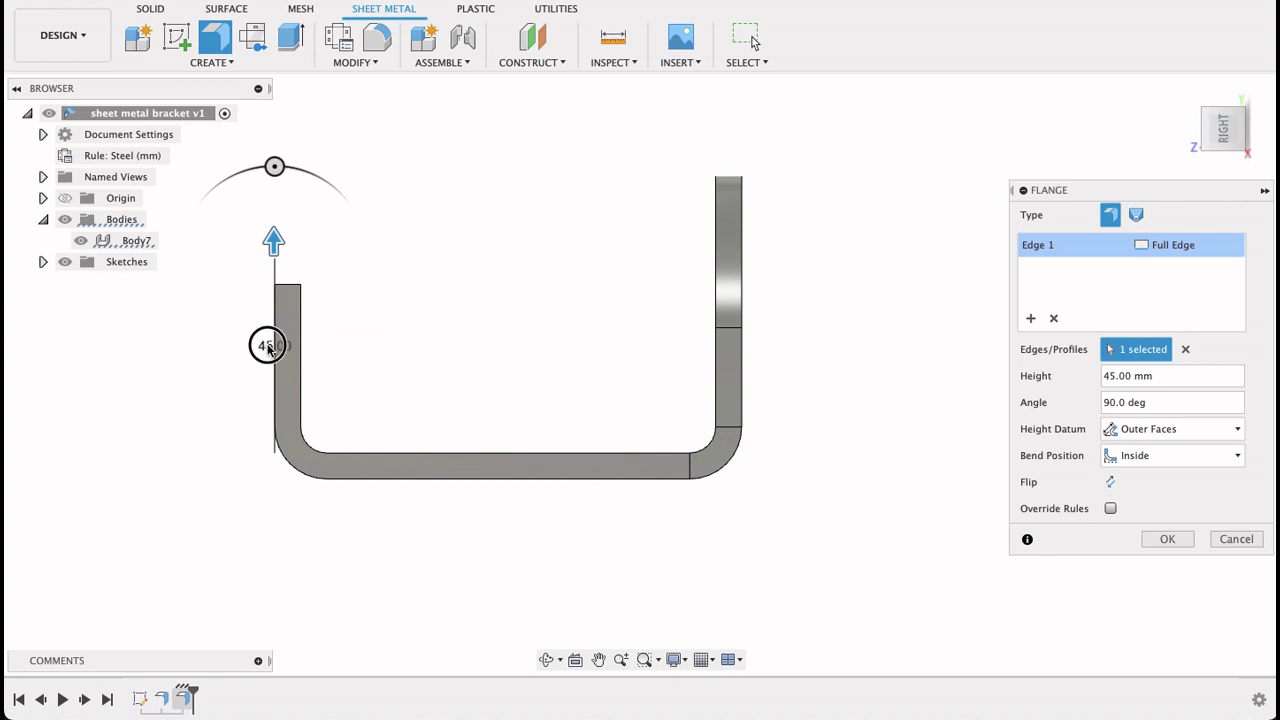
{"action": "left_click", "coordinate": [264, 352]}
{"action": "middle_click_drag", "start_coordinate": [500, 360], "coordinate": [660, 360]}
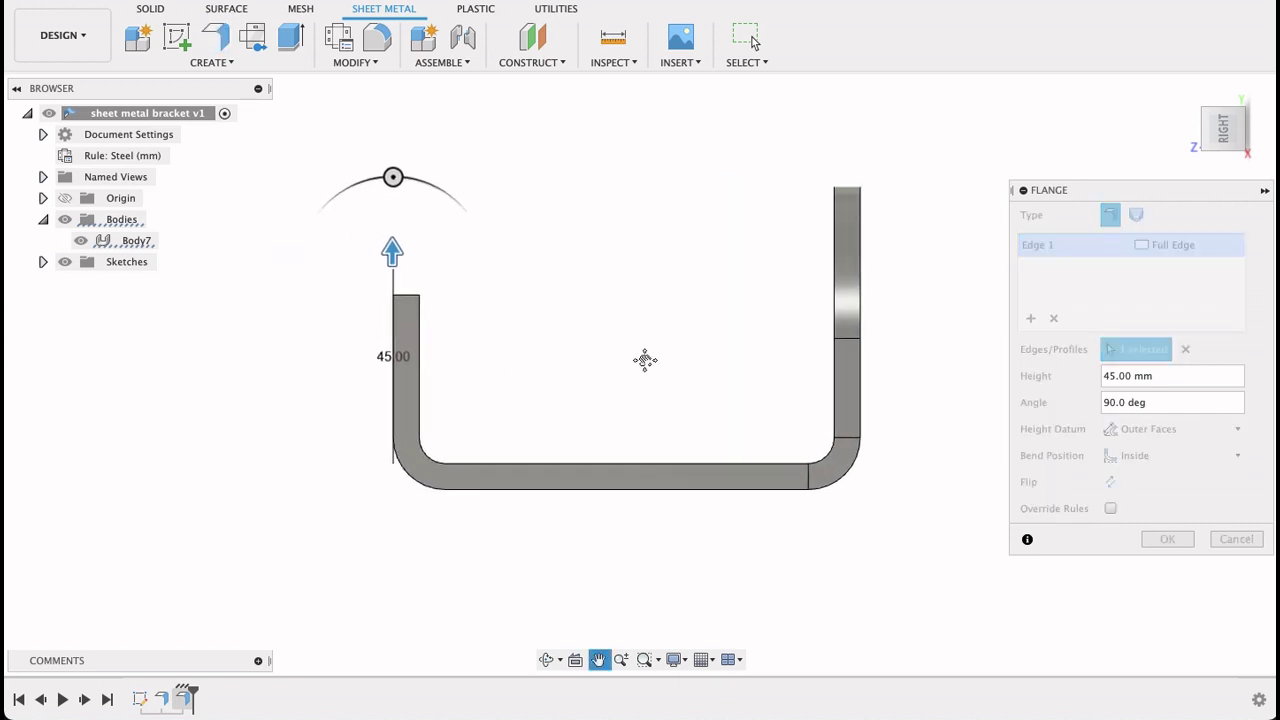
{"action": "type", "text": "60"}
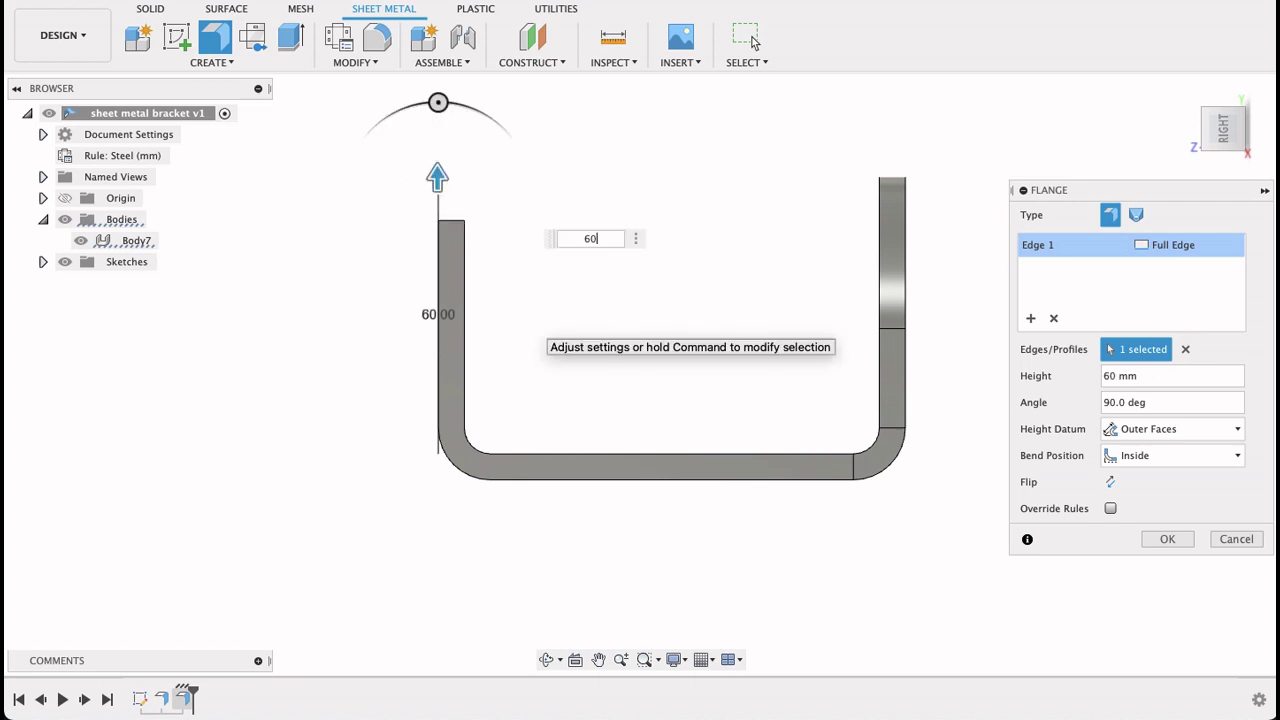
{"action": "key", "text": "Return"}
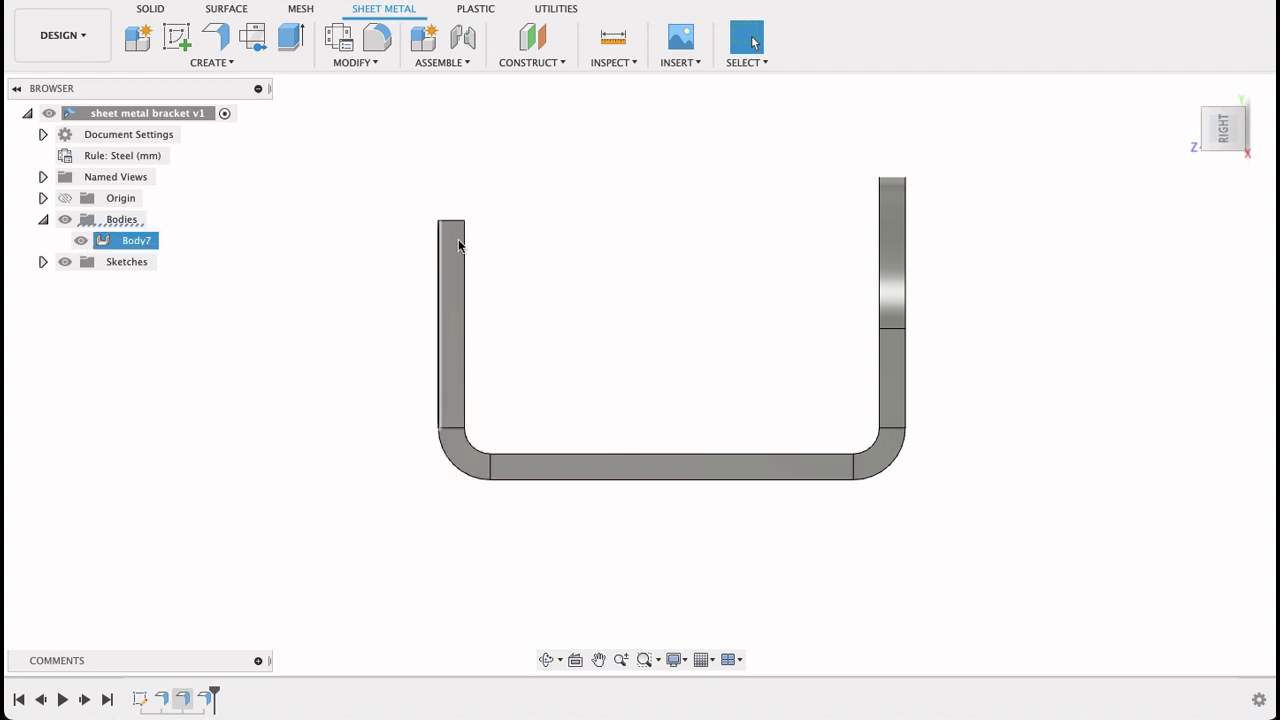
- Start a sketch on the left flange's side face and project its top corner vertex
{"action": "left_click", "coordinate": [176, 40]}
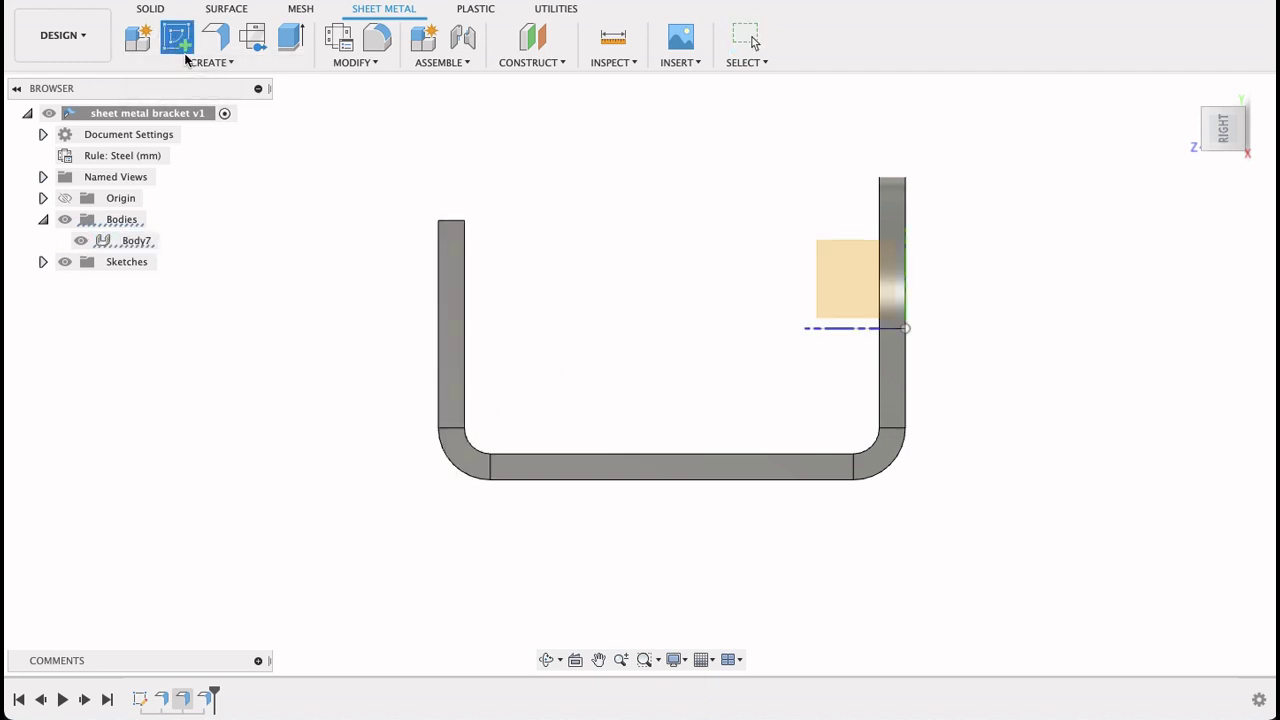
{"action": "left_click", "coordinate": [455, 244]}
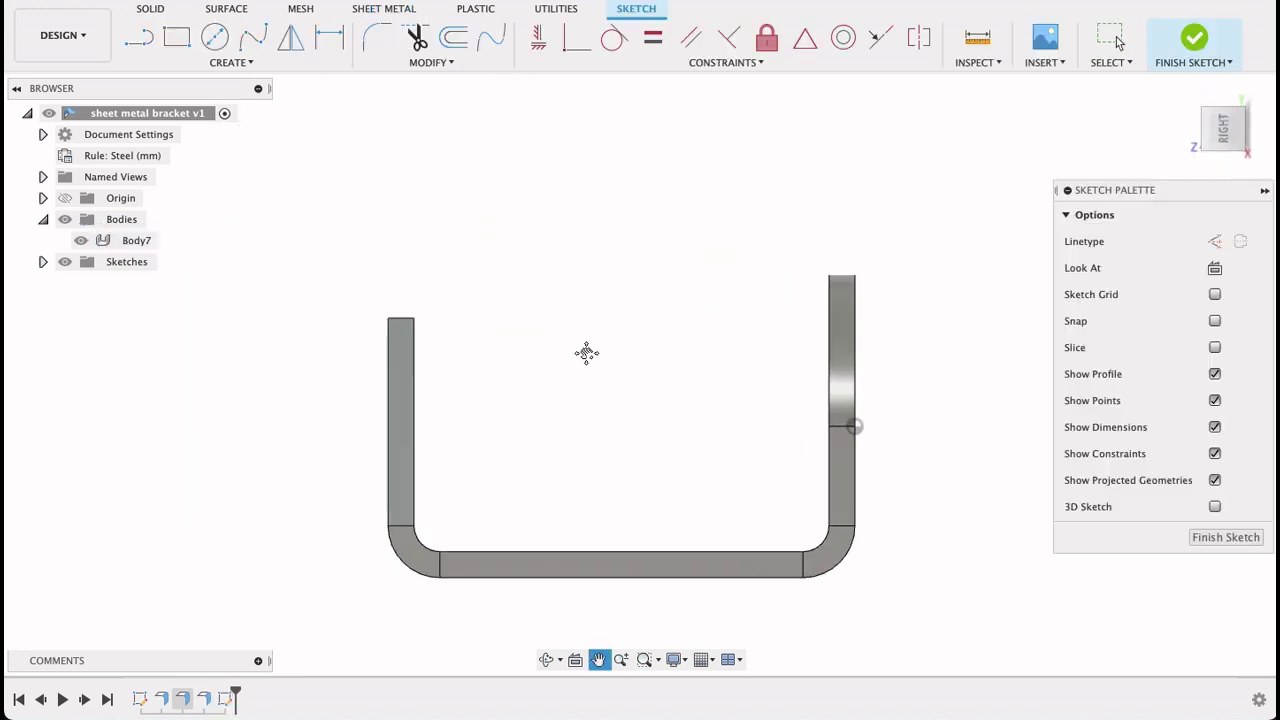
{"action": "left_click", "coordinate": [139, 37]}
{"action": "left_click", "coordinate": [1214, 241]}
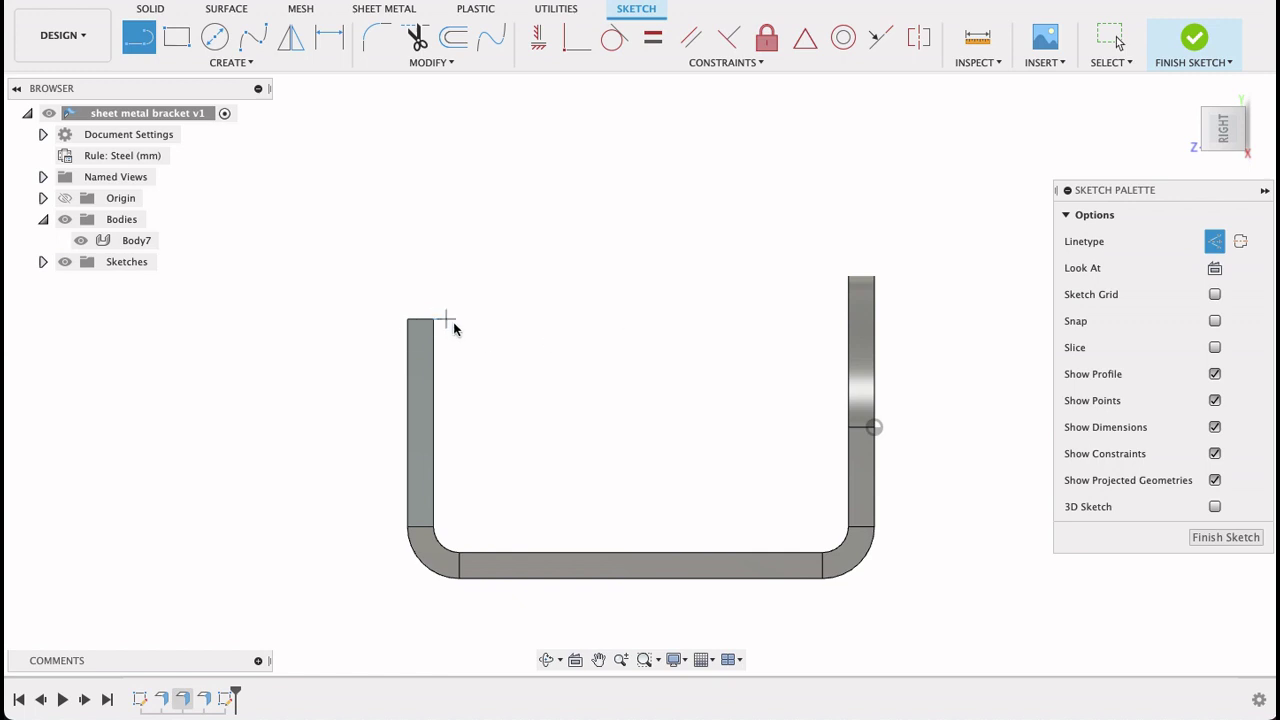
{"action": "key", "text": "p"}
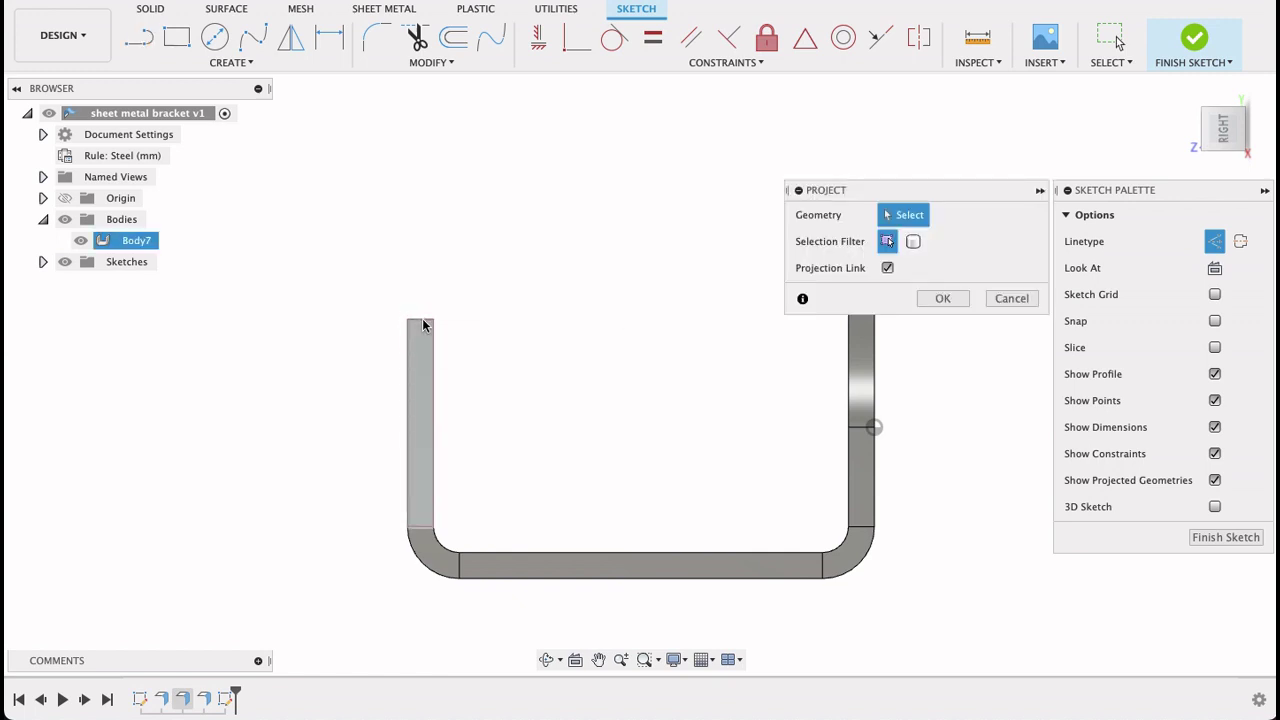
{"action": "left_click", "coordinate": [433, 320]}
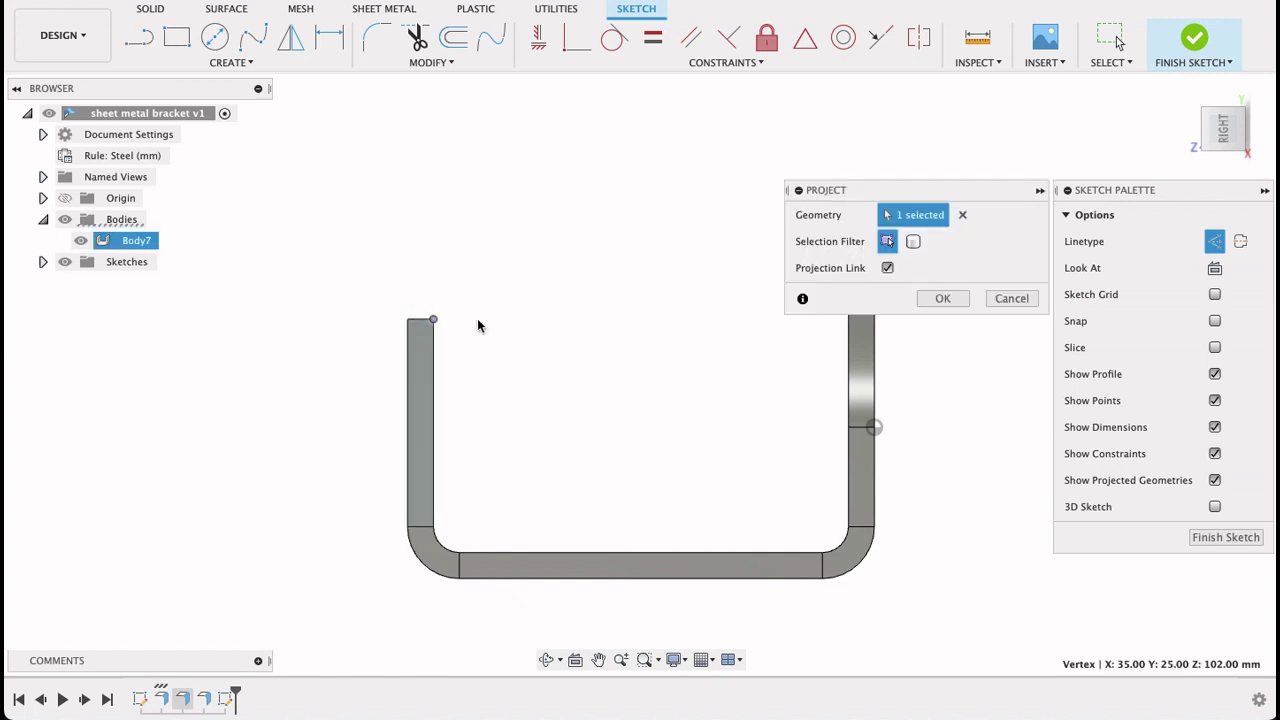
{"action": "left_click", "coordinate": [943, 298]}
- Draw a short horizontal construction line rightward from the projected corner and finish the sketch
{"action": "left_click", "coordinate": [139, 37]}
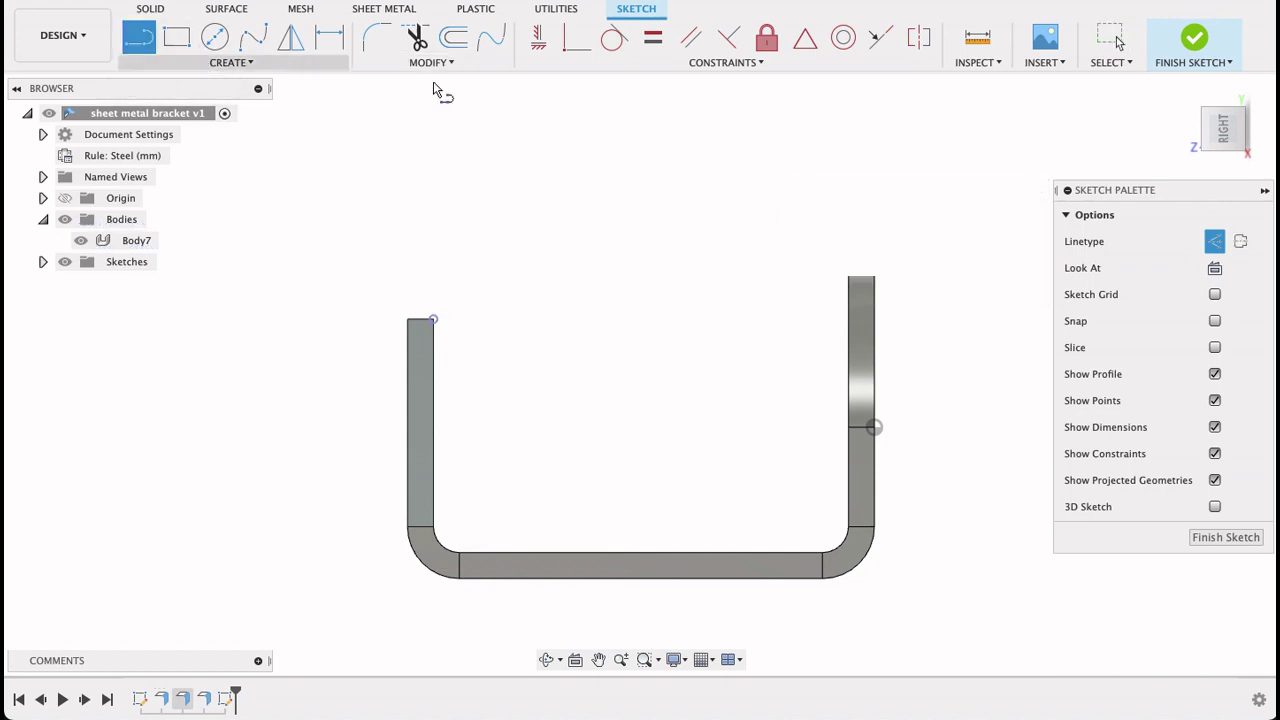
{"action": "left_click", "coordinate": [433, 320]}
{"action": "left_click", "coordinate": [549, 319]}
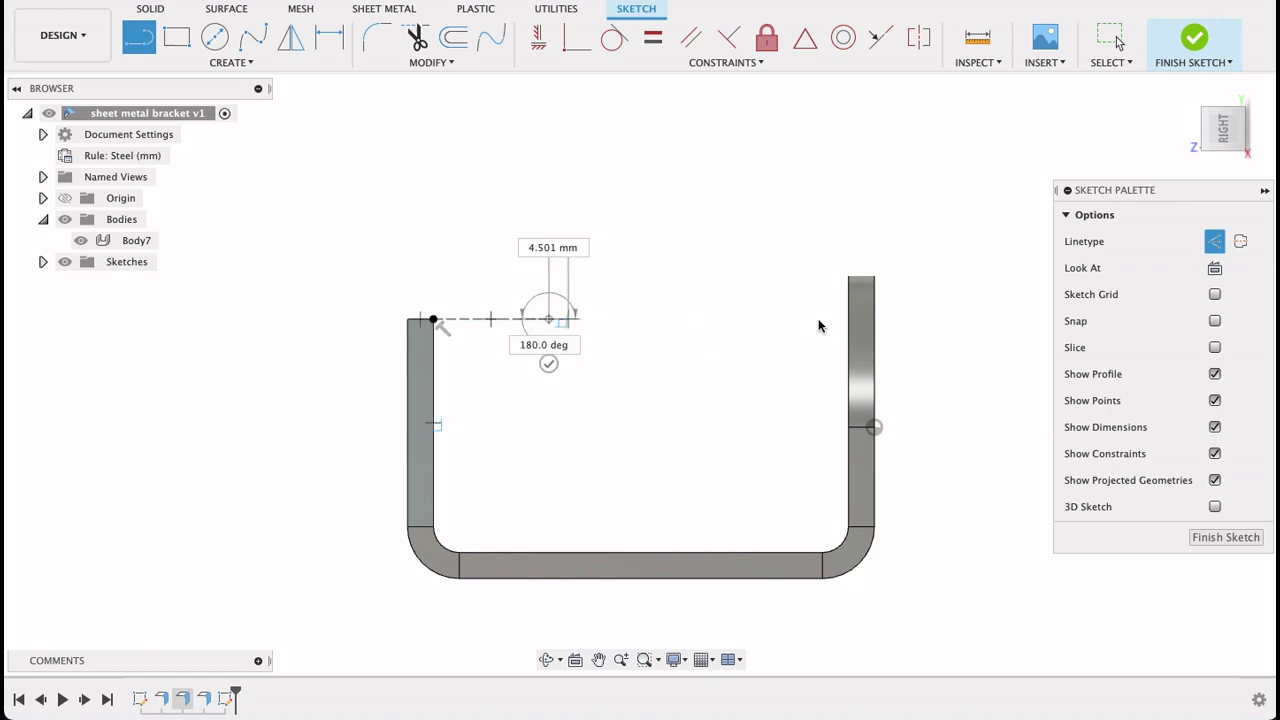
{"action": "key", "text": "Escape"}
{"action": "left_click", "coordinate": [1219, 541]}
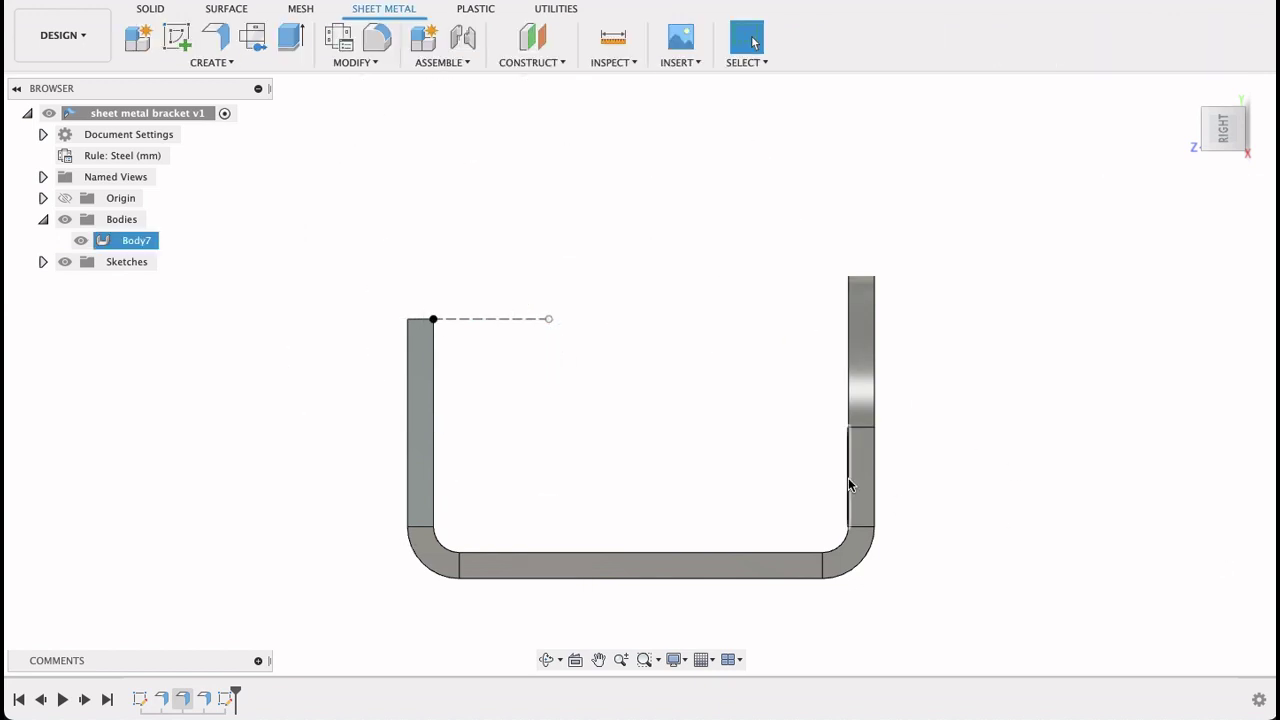
{"action": "left_click", "coordinate": [613, 38]}
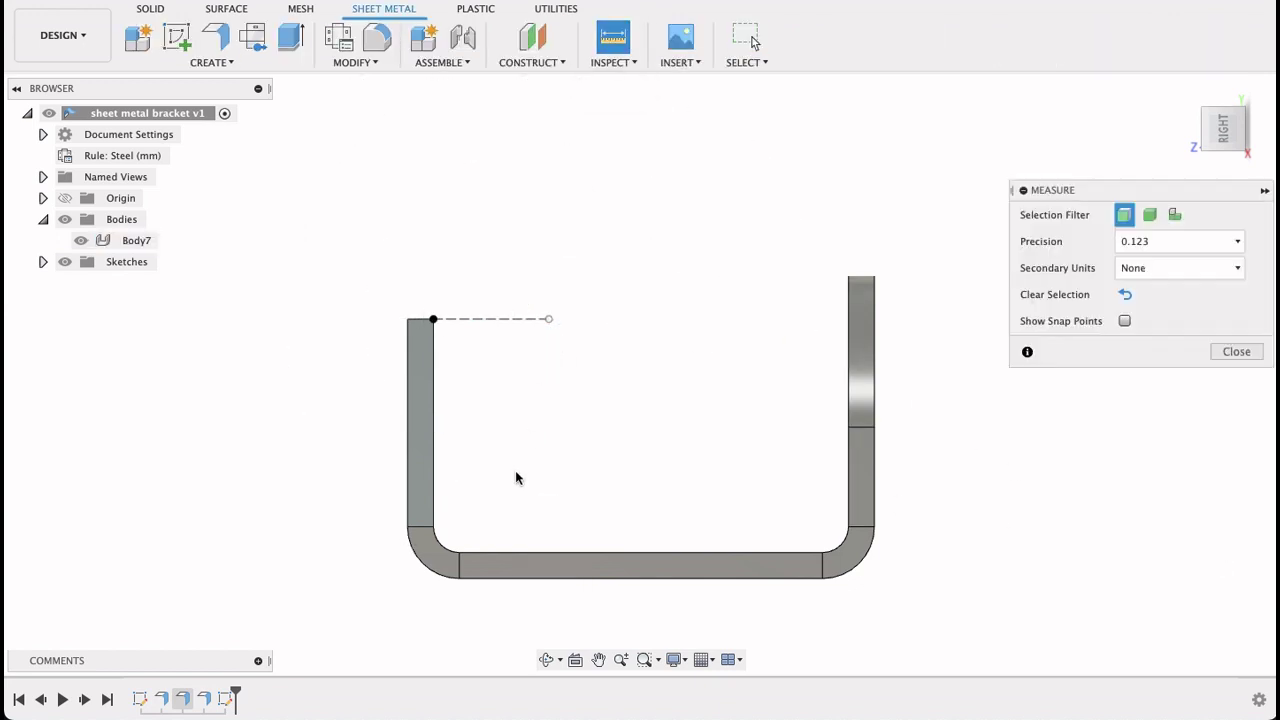
{"action": "left_click", "coordinate": [475, 586]}
{"action": "left_click", "coordinate": [492, 319]}
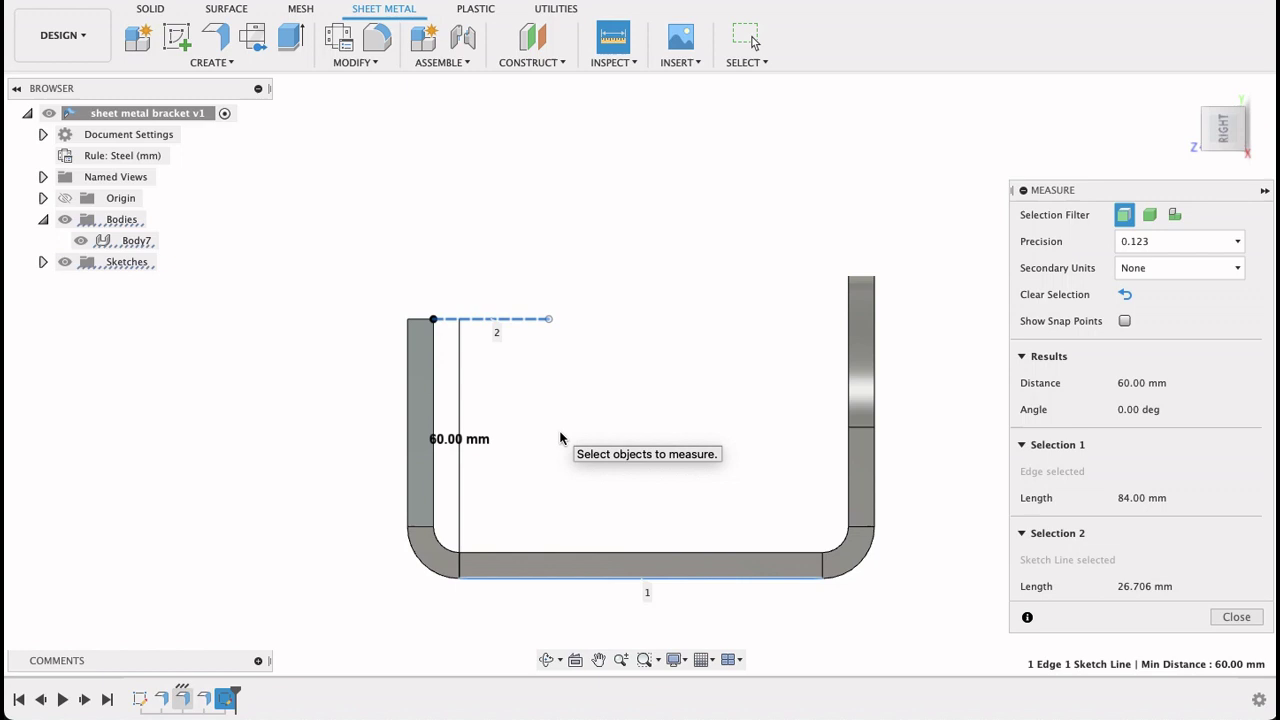
{"action": "left_click", "coordinate": [846, 490]}
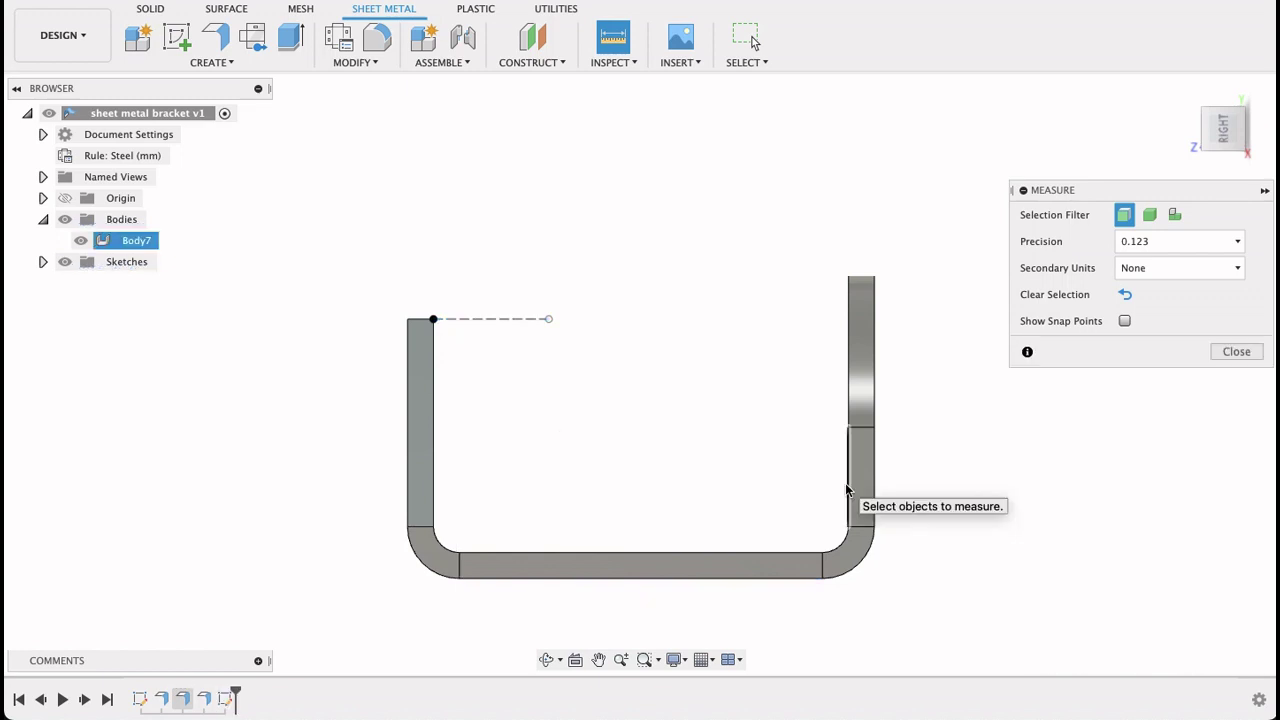
{"action": "left_click", "coordinate": [434, 495]}
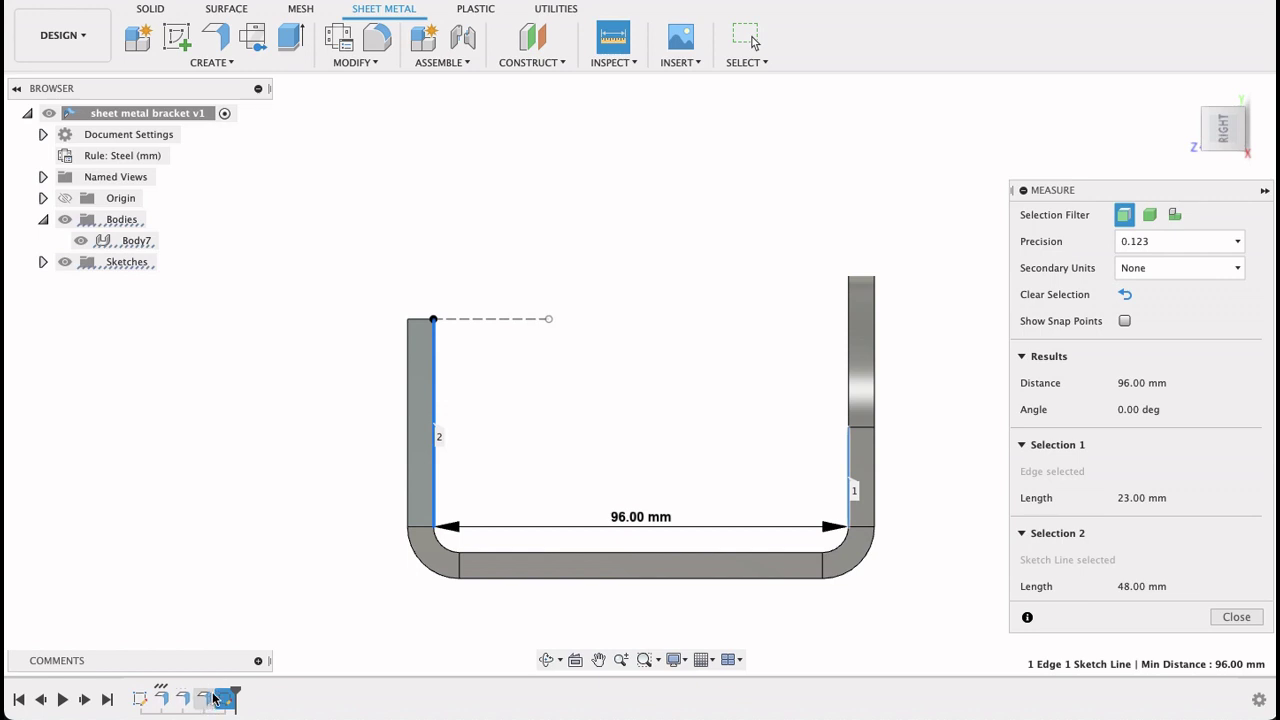
{"action": "left_click", "coordinate": [1245, 618]}
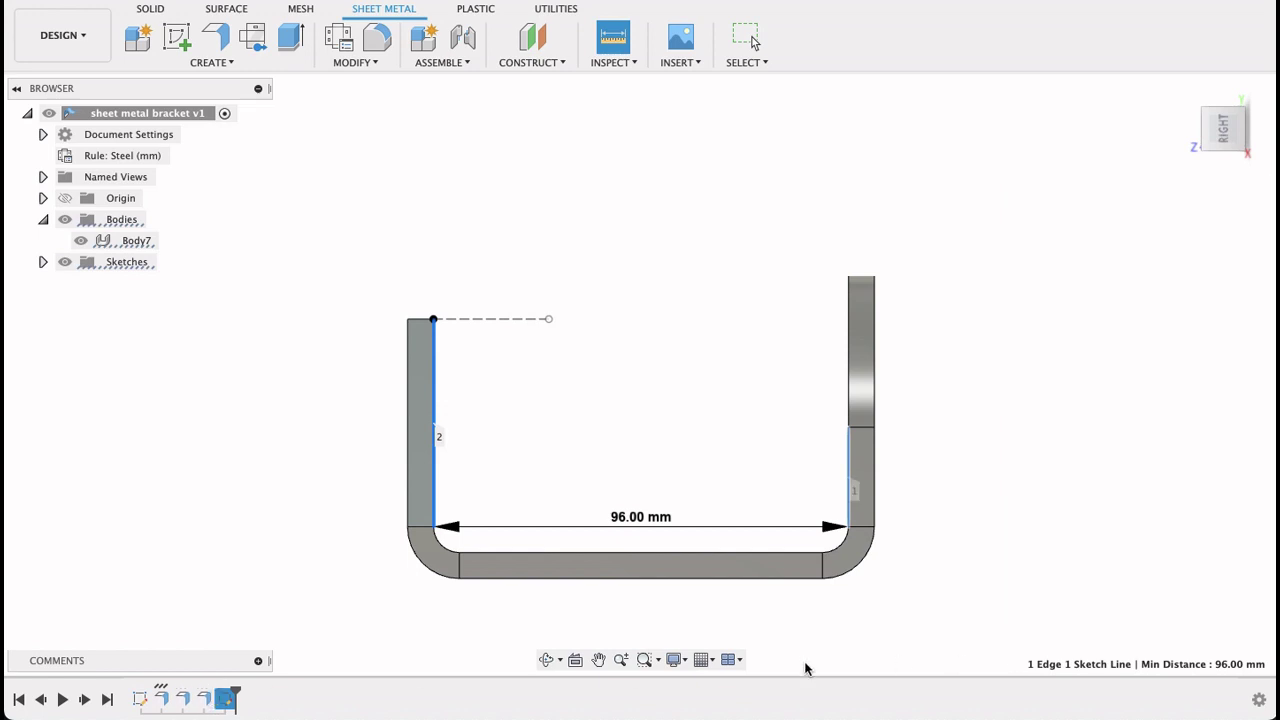
- Change the 60 mm flange's bend position to outside
{"action": "double_click", "coordinate": [206, 700]}
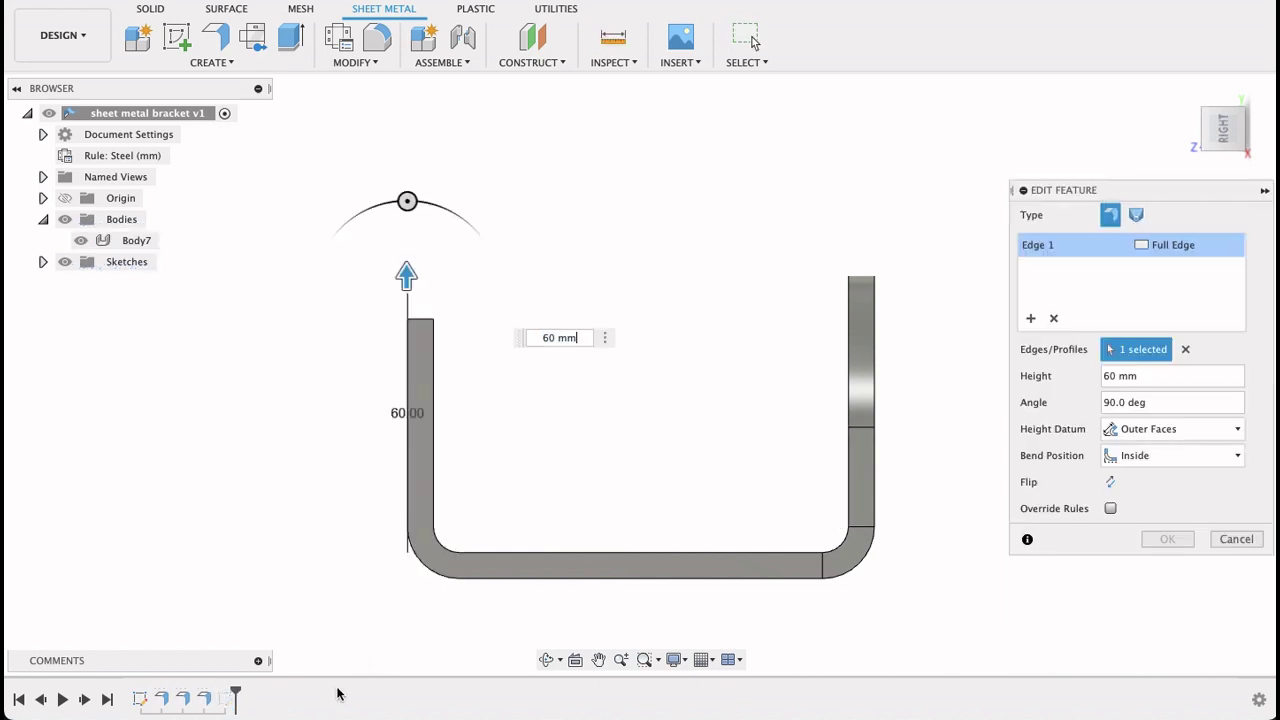
{"action": "left_click", "coordinate": [1158, 458]}
{"action": "left_click", "coordinate": [1141, 498]}
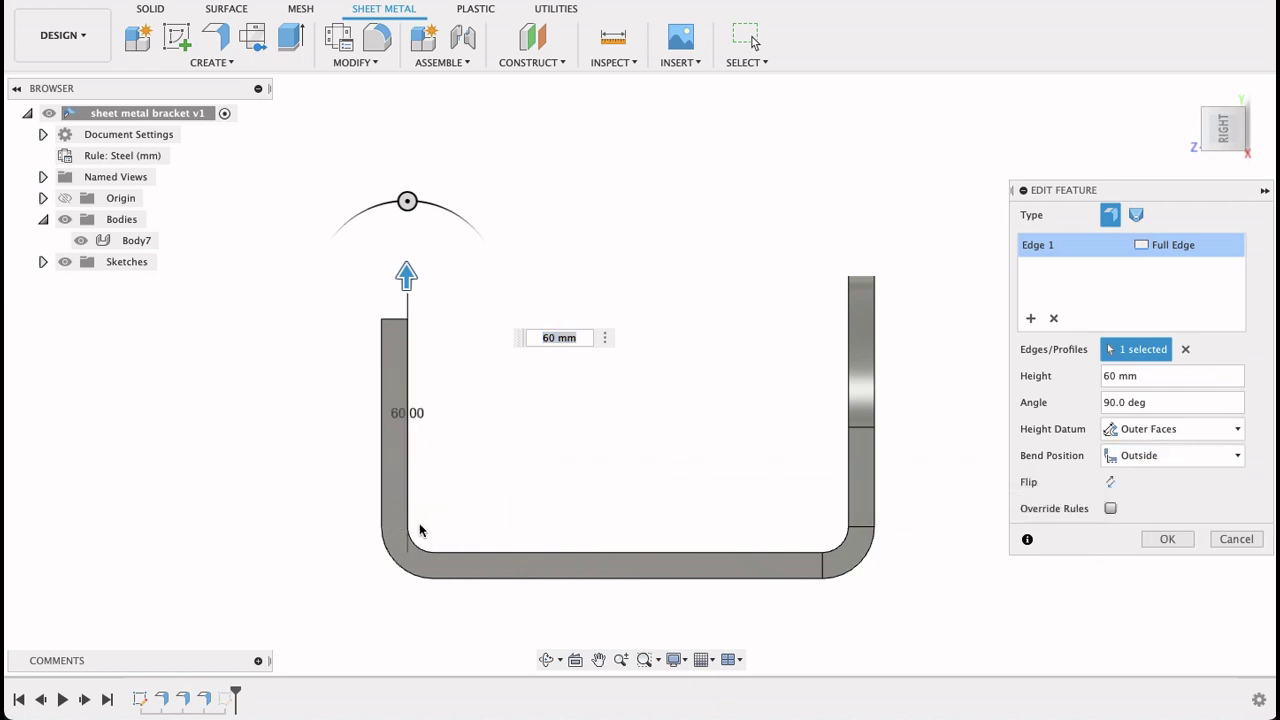
{"action": "left_click", "coordinate": [1153, 541]}
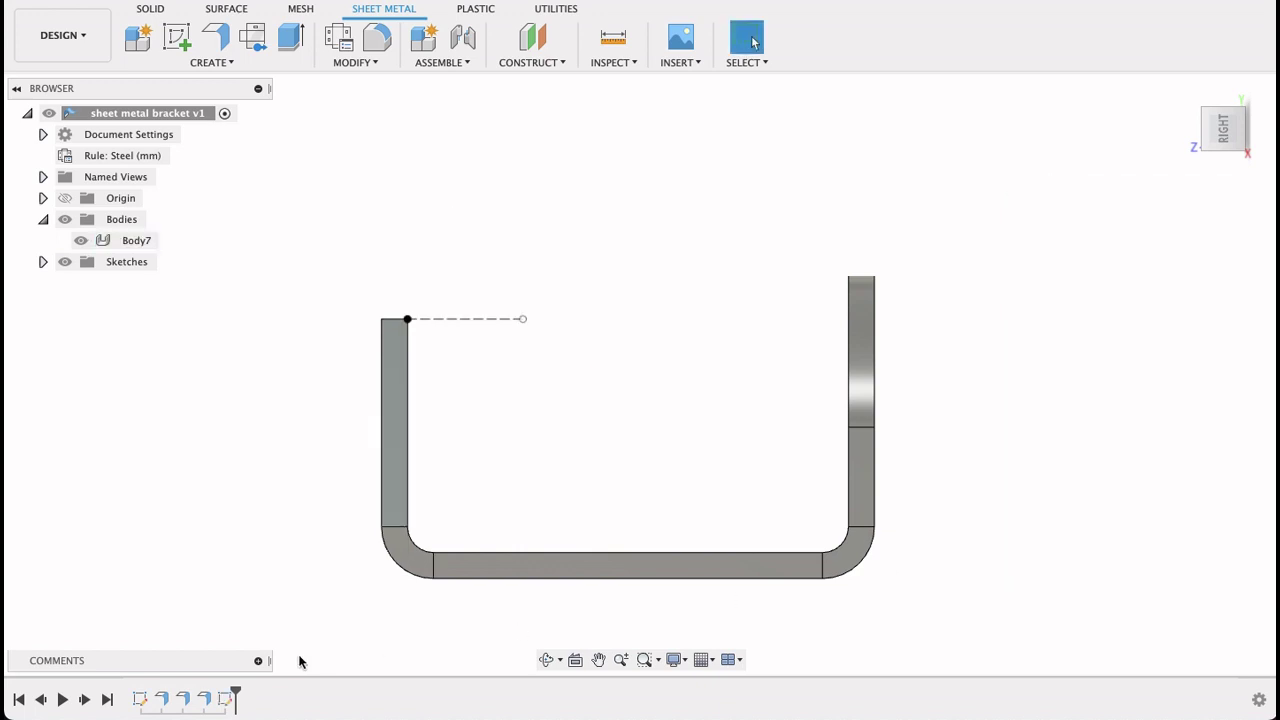
- Set the 108 mm flange's height datum to Inner Faces, keeping its bend inside
{"action": "double_click", "coordinate": [180, 700]}
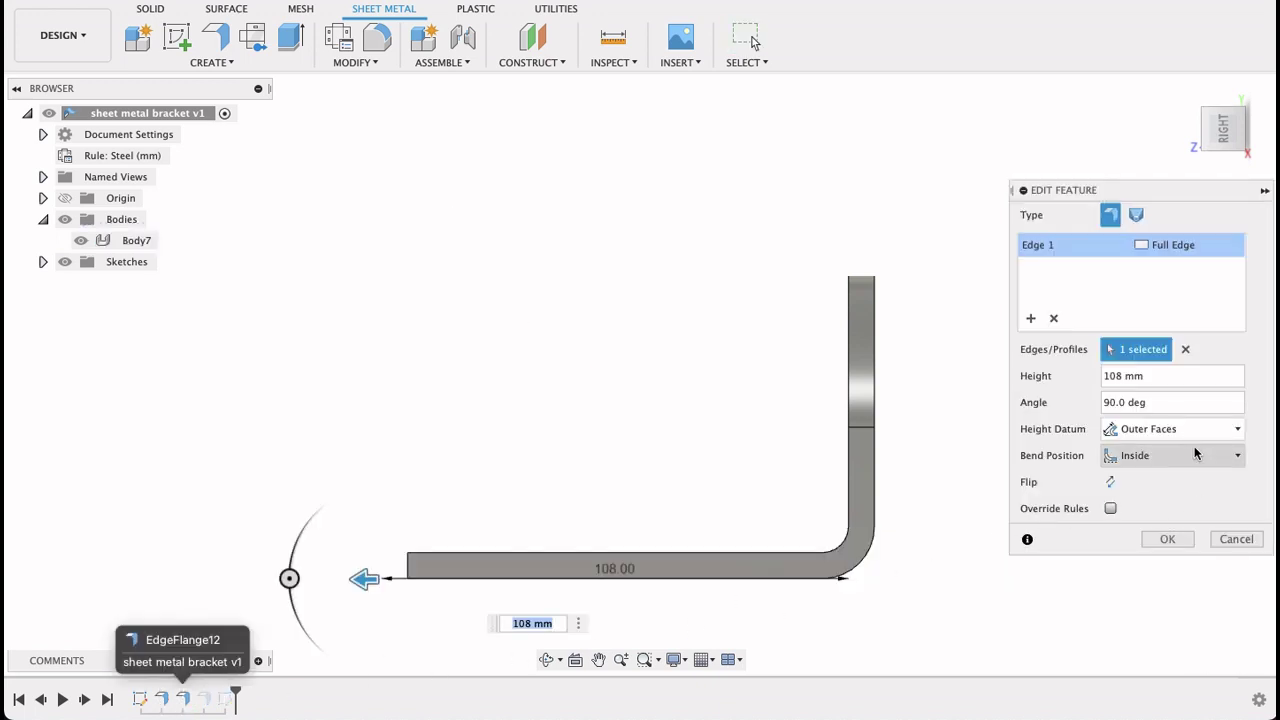
{"action": "left_click", "coordinate": [1194, 452]}
{"action": "left_click", "coordinate": [1170, 497]}
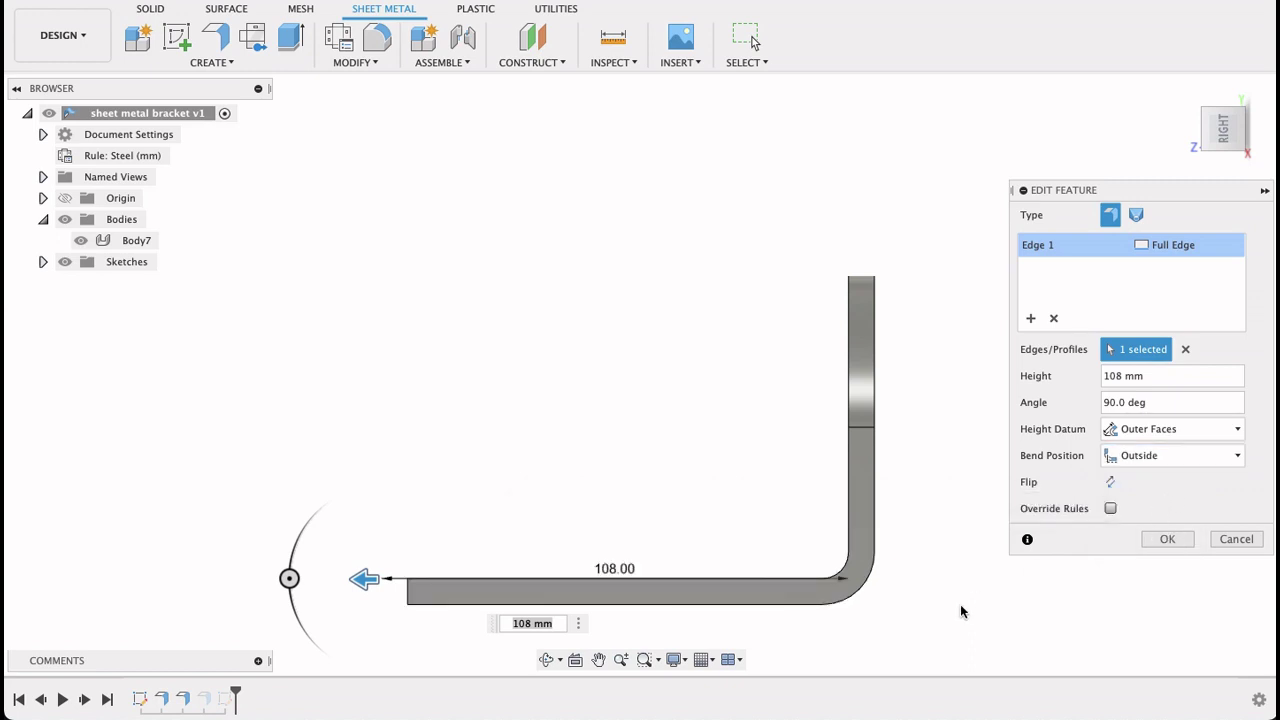
{"action": "left_click", "coordinate": [1163, 455]}
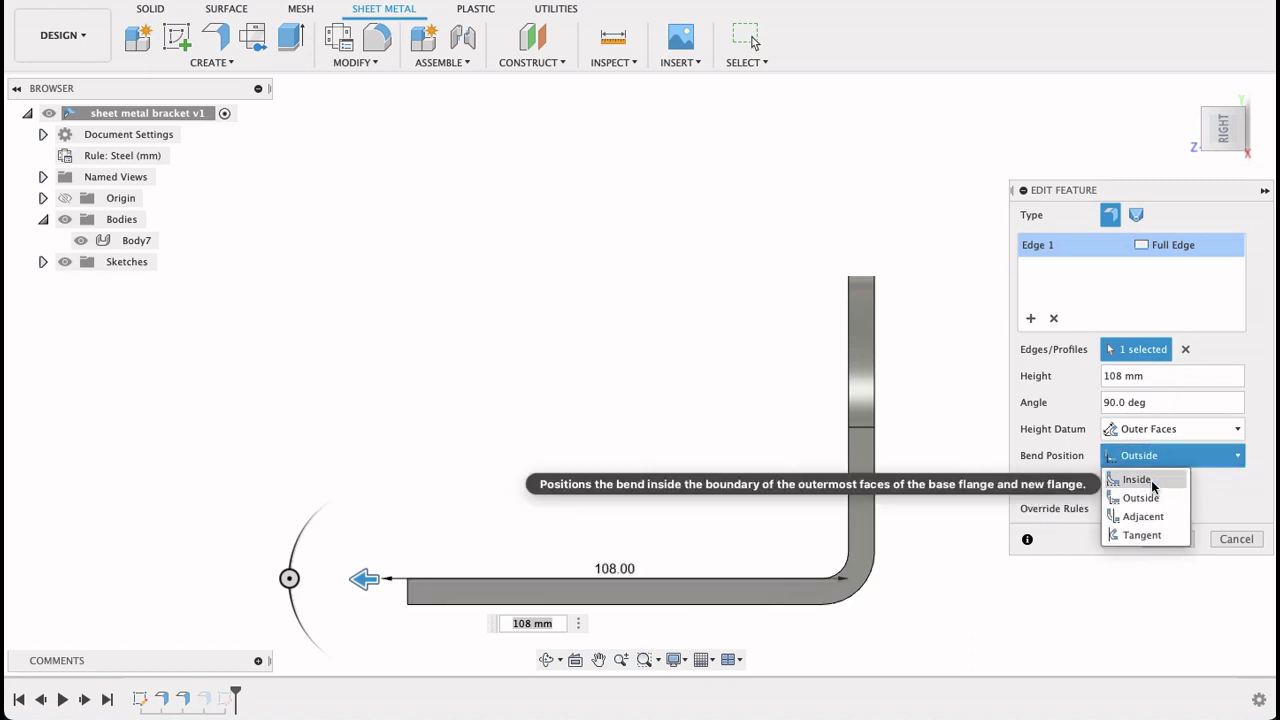
{"action": "left_click", "coordinate": [1140, 480]}
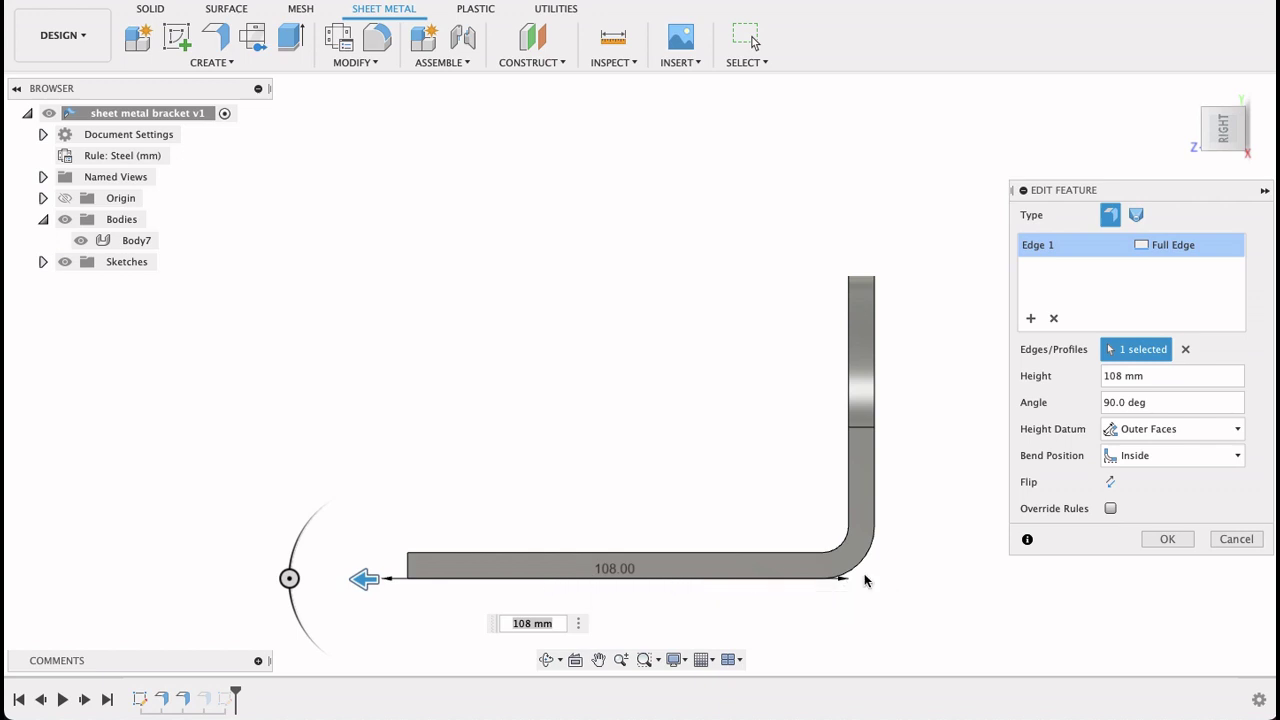
{"action": "left_click", "coordinate": [1178, 438]}
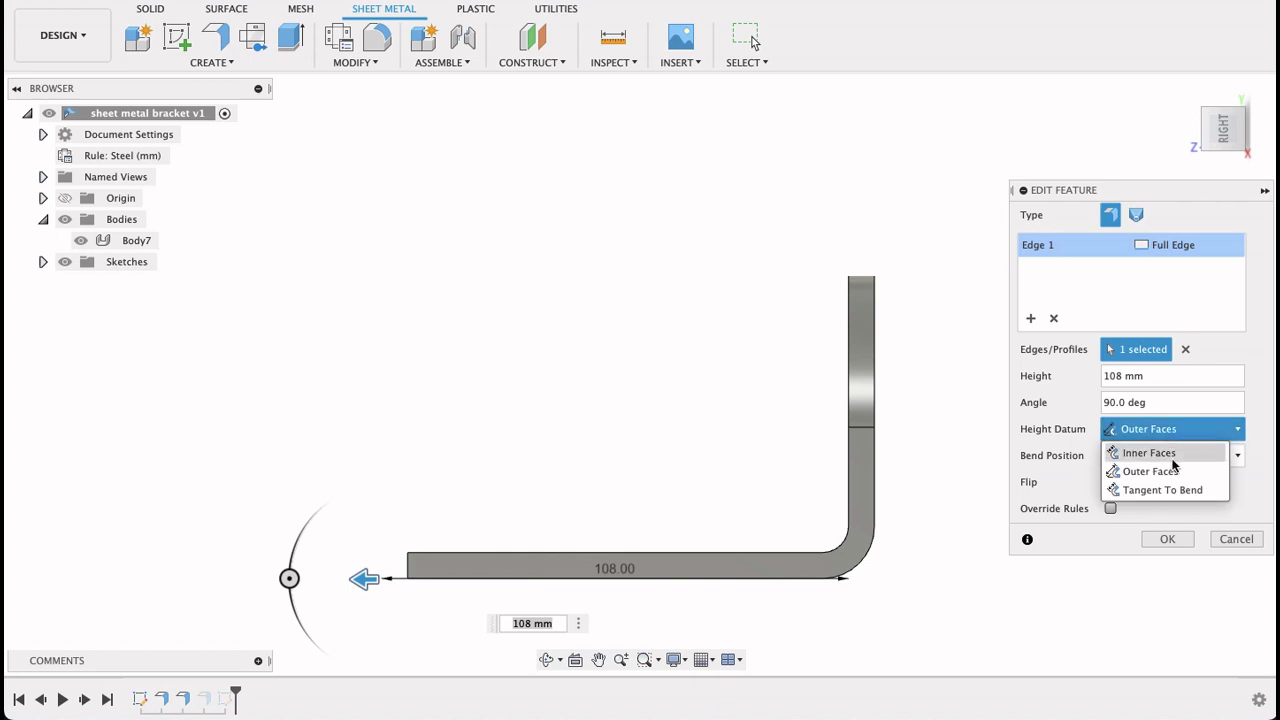
{"action": "left_click", "coordinate": [1171, 460]}
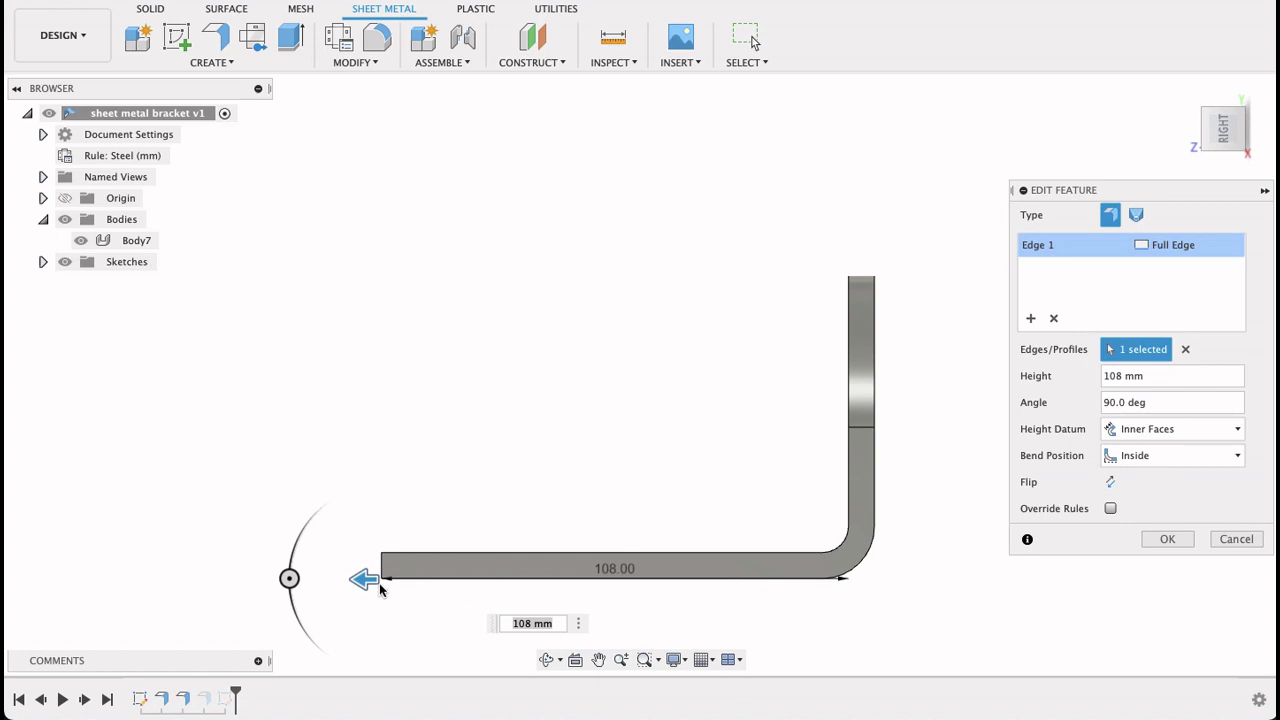
{"action": "left_click", "coordinate": [1167, 539]}
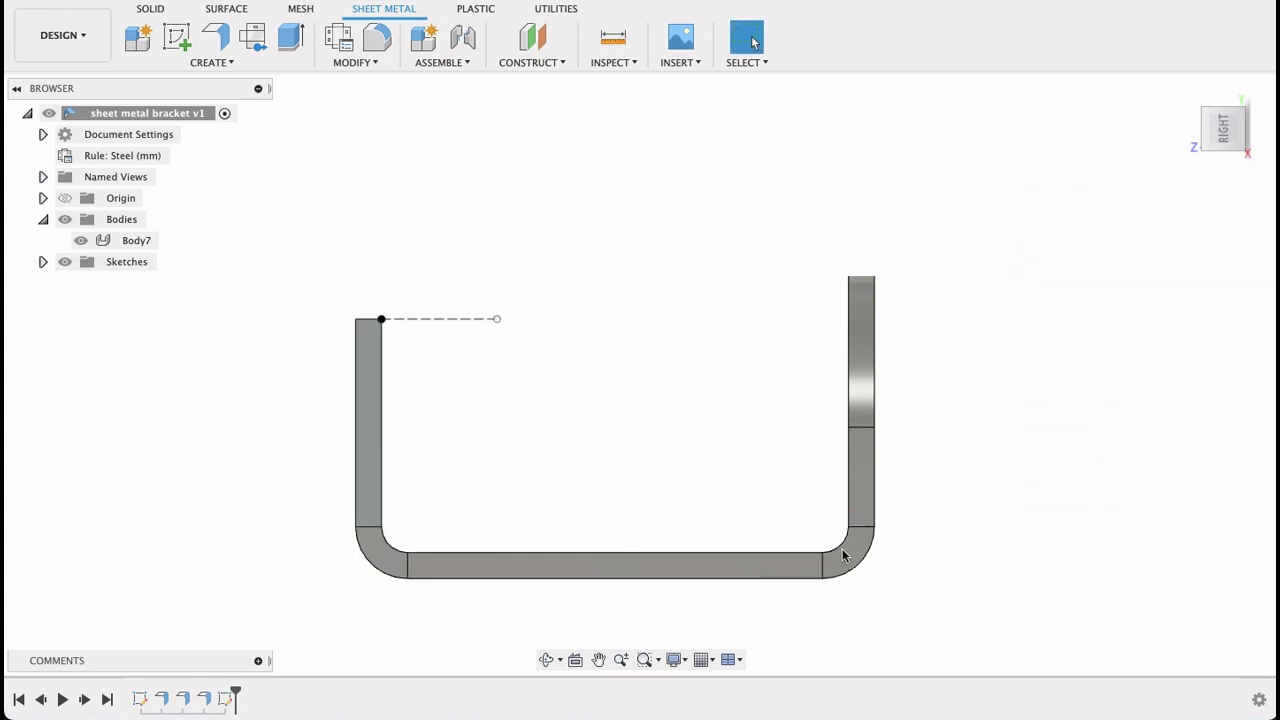
- Measure the gap between the inner edges of the right and left flanges
{"action": "left_click", "coordinate": [616, 45]}
{"action": "left_click", "coordinate": [852, 470]}
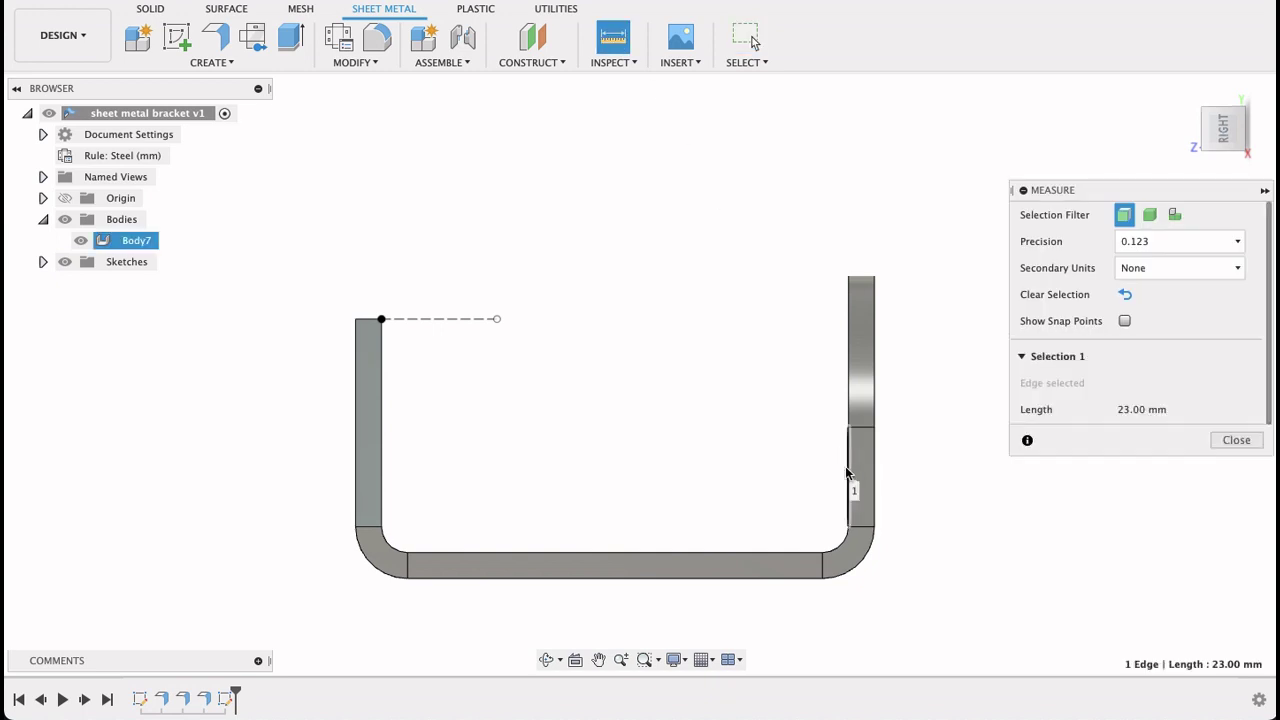
{"action": "left_click", "coordinate": [384, 489]}
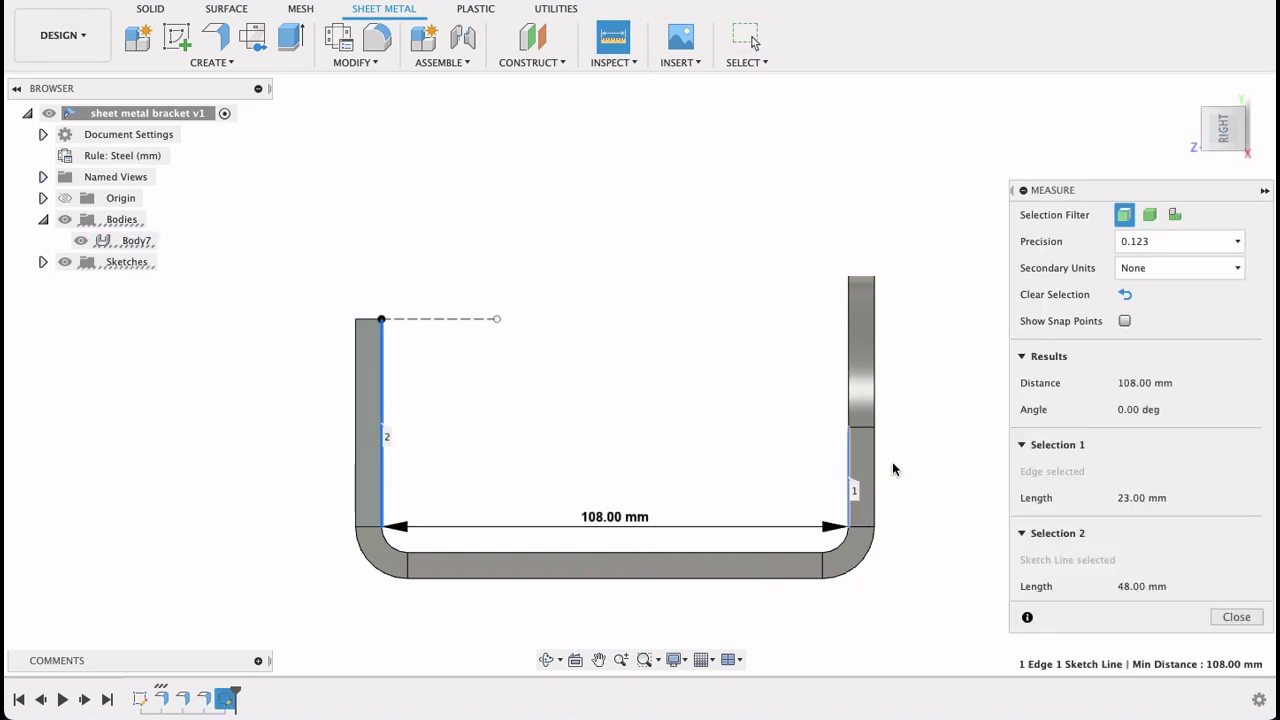
{"action": "left_click", "coordinate": [1236, 617]}
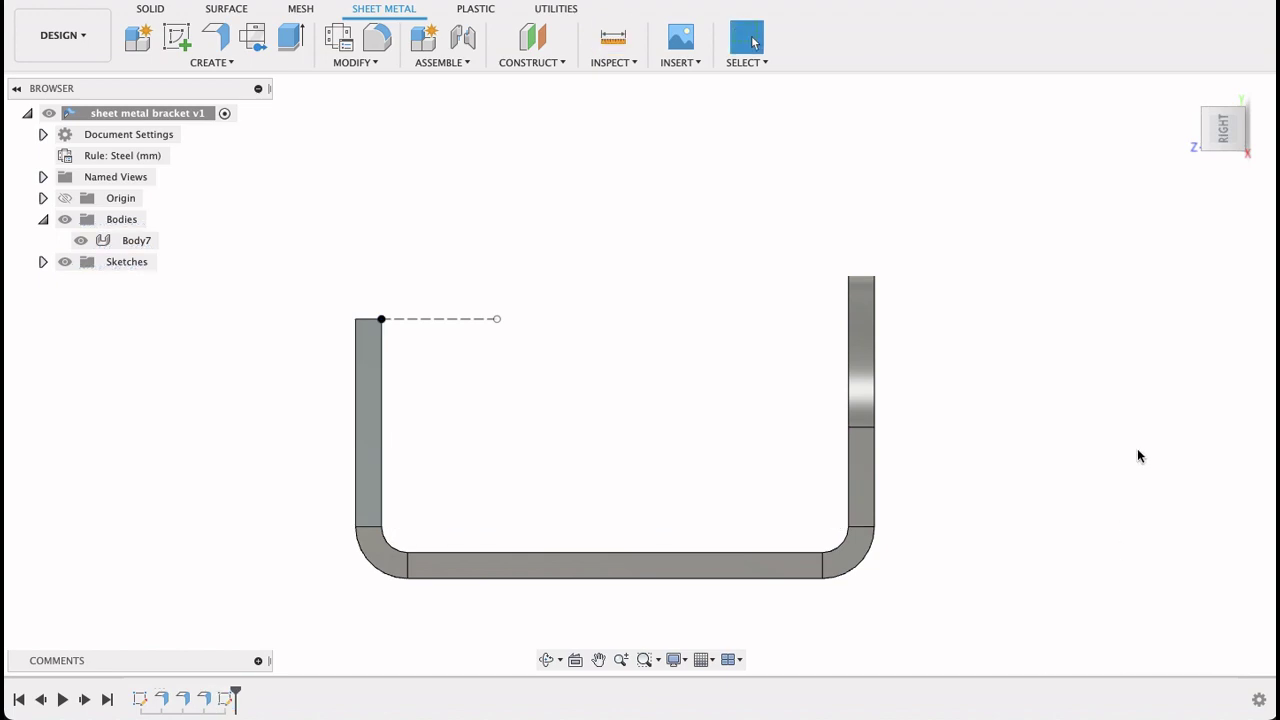
- Orbit the bracket into a 3D view and pan the reference drawing
{"action": "middle_click_drag", "start_coordinate": [1140, 462], "coordinate": [1114, 517], "text": "shift"}
{"action": "left_click", "coordinate": [696, 471]}
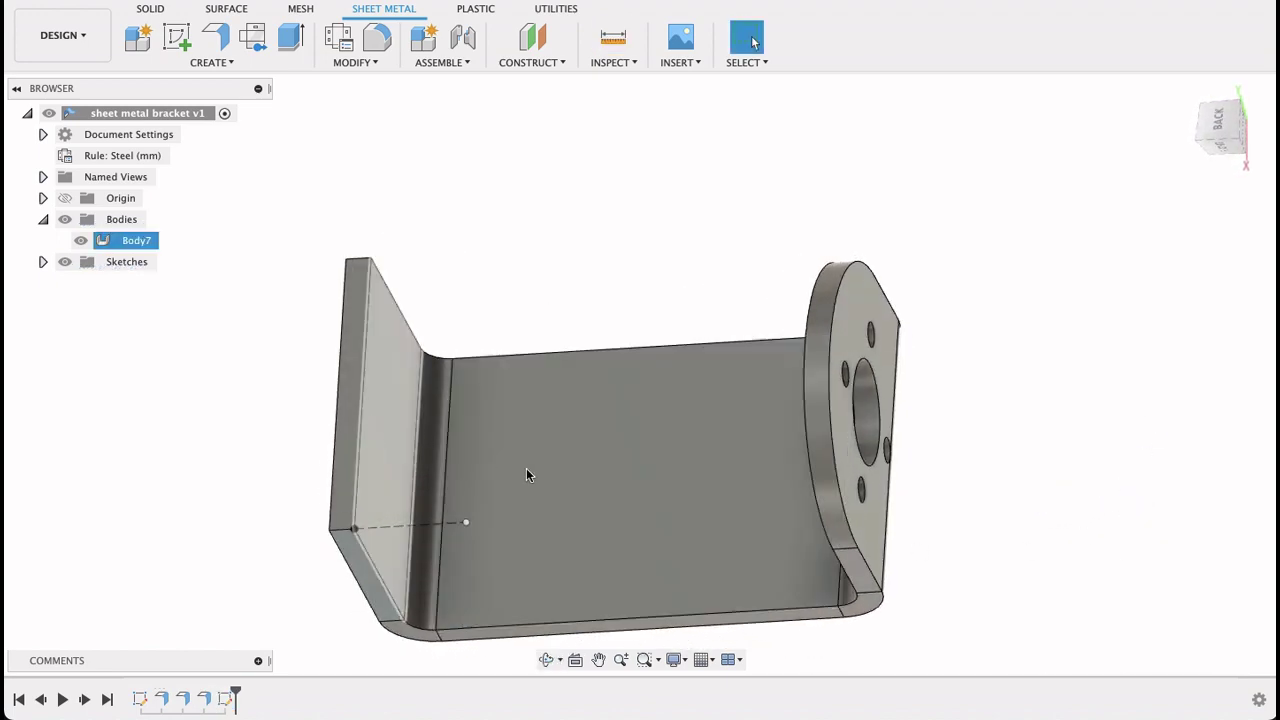
{"action": "left_click", "coordinate": [526, 312]}
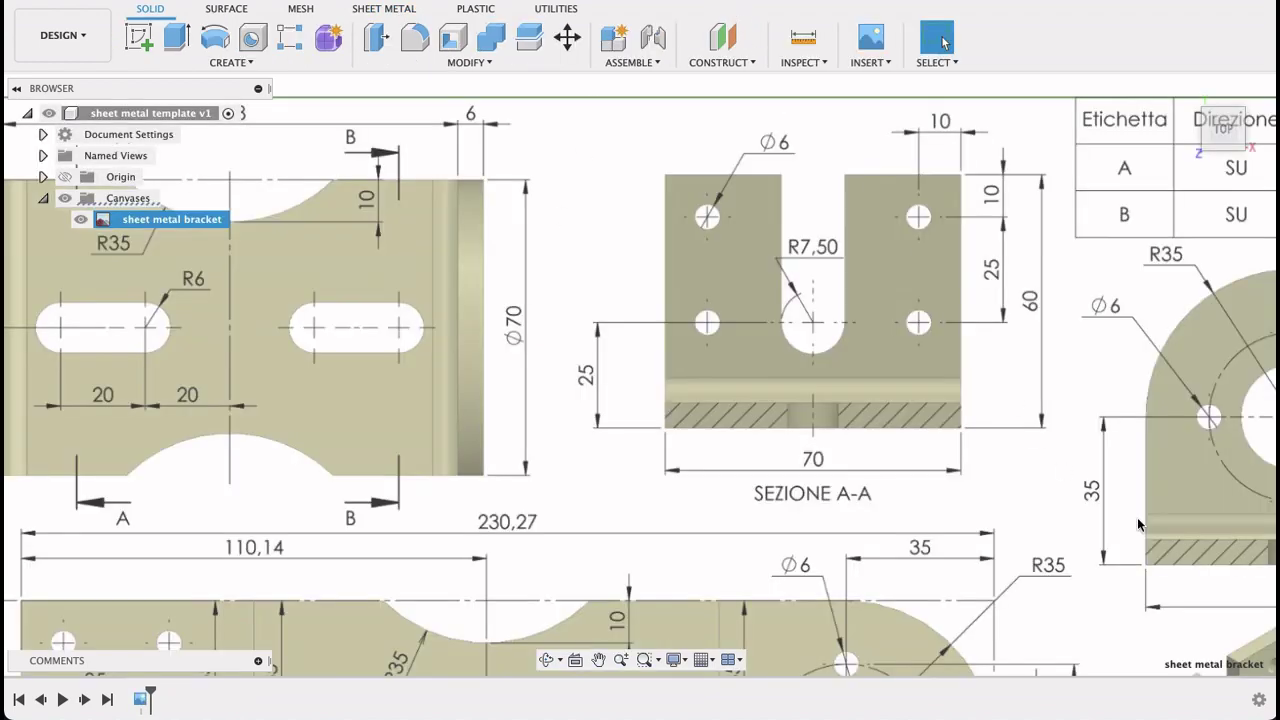
{"action": "scroll", "coordinate": [1138, 524], "scroll_direction": "down", "scroll_amount": 5}
{"action": "scroll", "coordinate": [1000, 480], "scroll_direction": "up", "scroll_amount": 2}
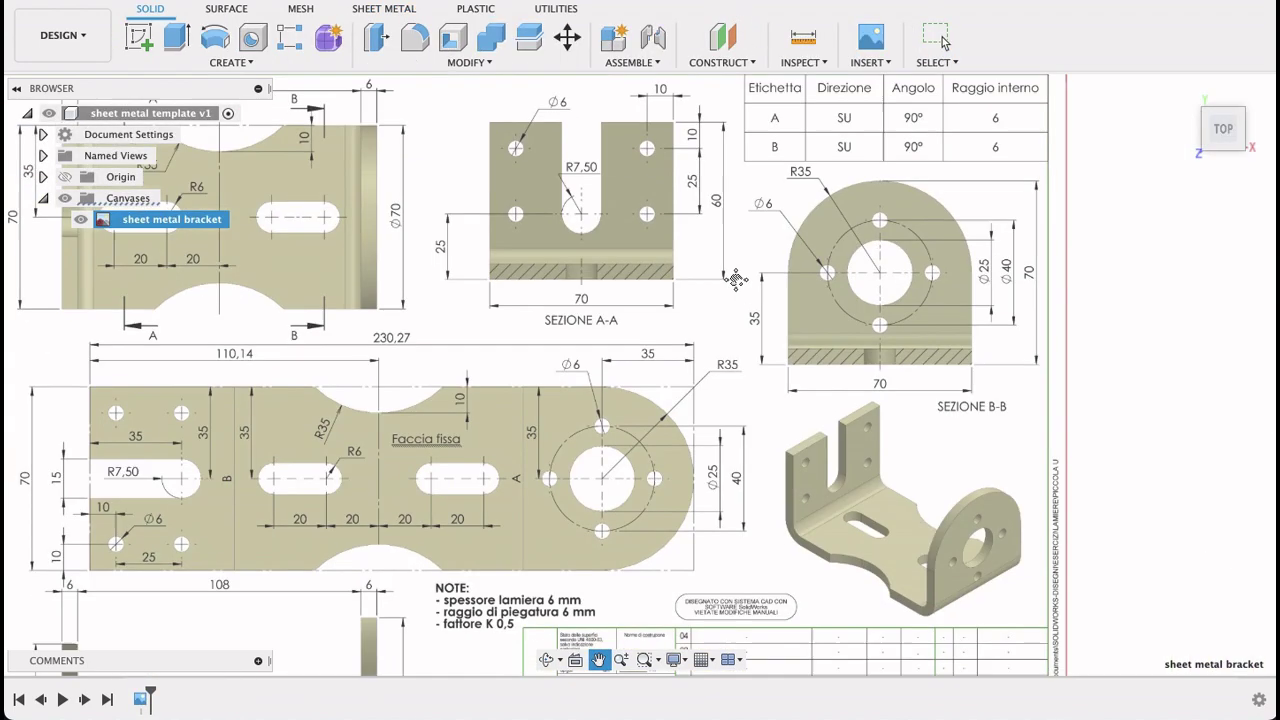
{"action": "middle_click_drag", "start_coordinate": [914, 480], "coordinate": [908, 450]}
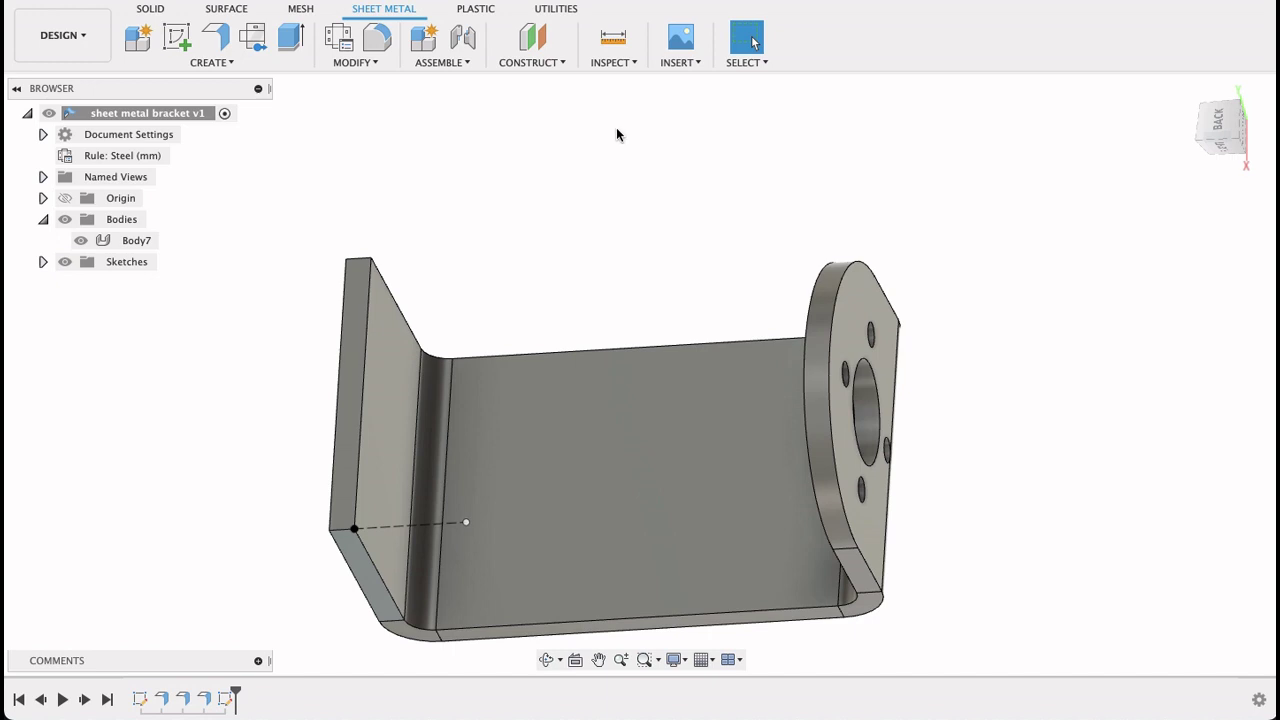
- Unfold the bracket into its flat pattern with the base face kept stationary
{"action": "left_click", "coordinate": [358, 62]}
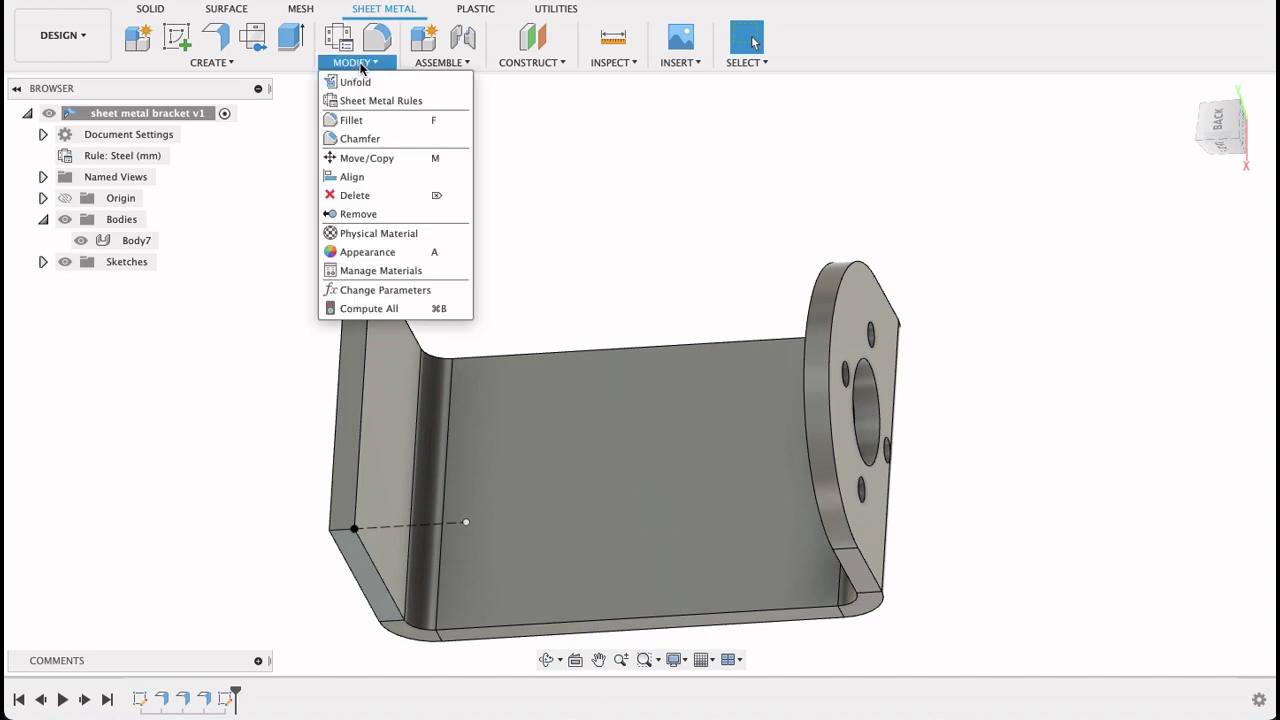
{"action": "left_click", "coordinate": [361, 85]}
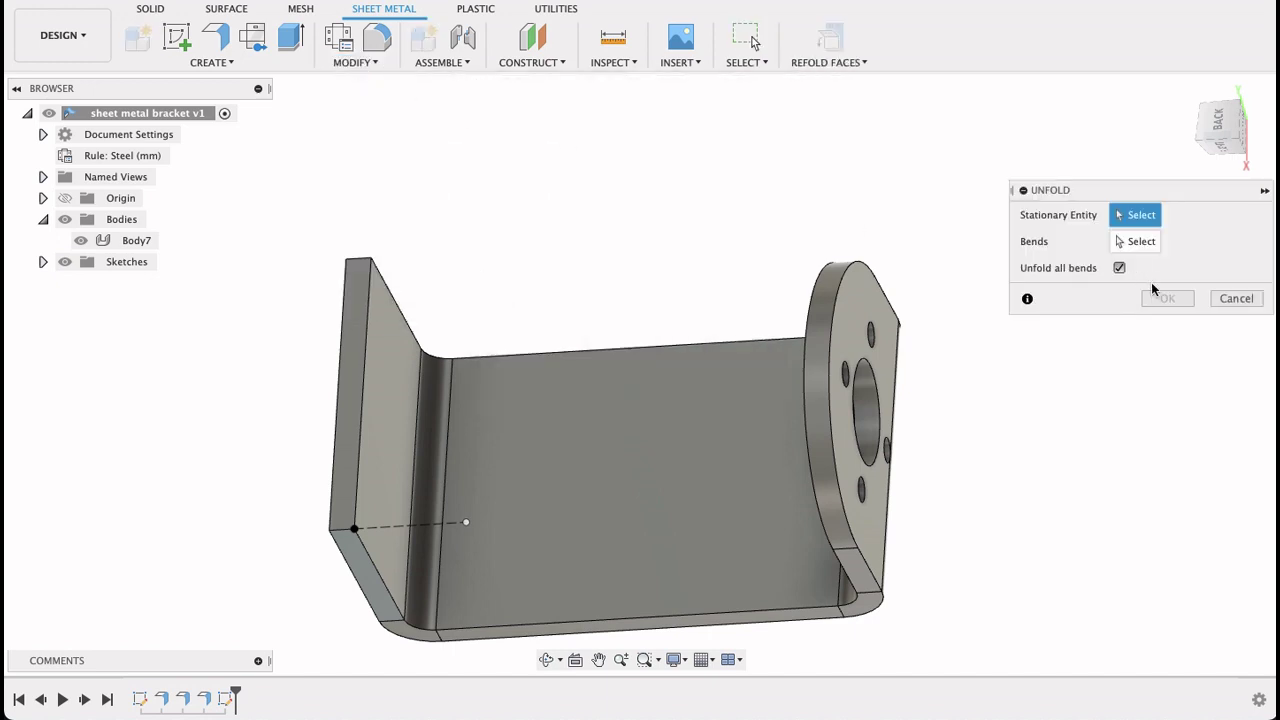
{"action": "left_click", "coordinate": [614, 455]}
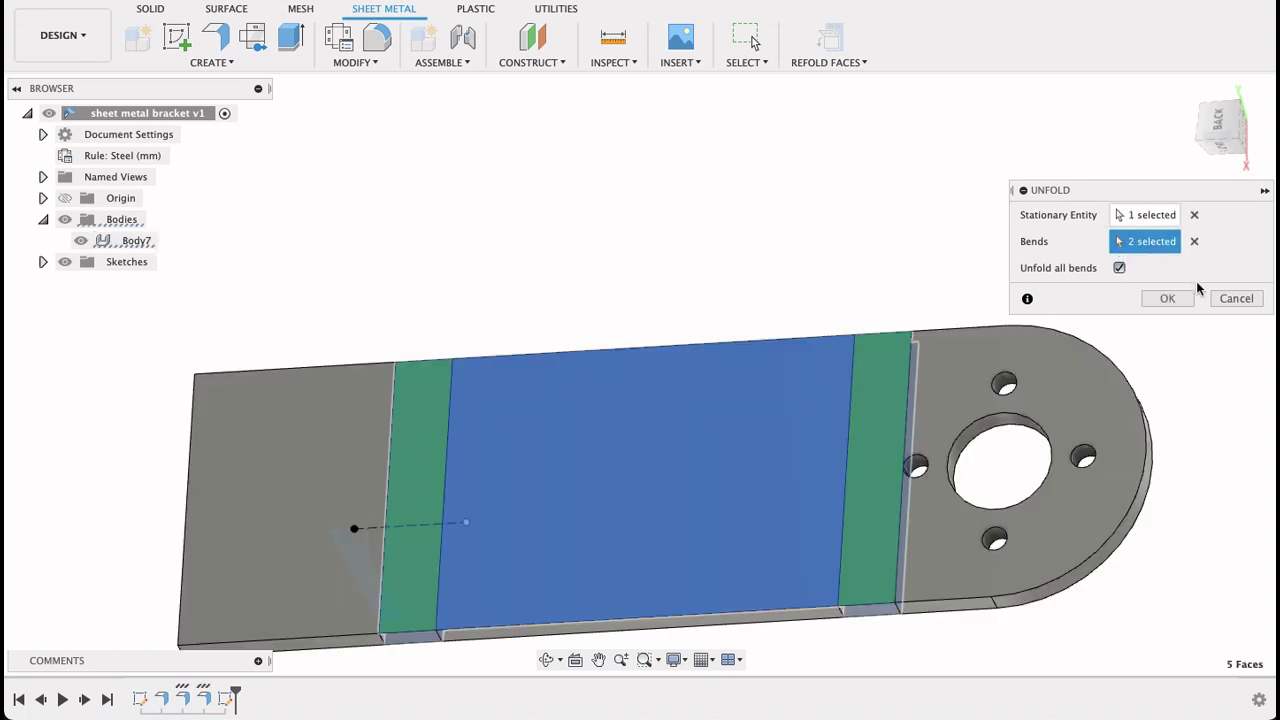
{"action": "left_click", "coordinate": [1167, 298]}
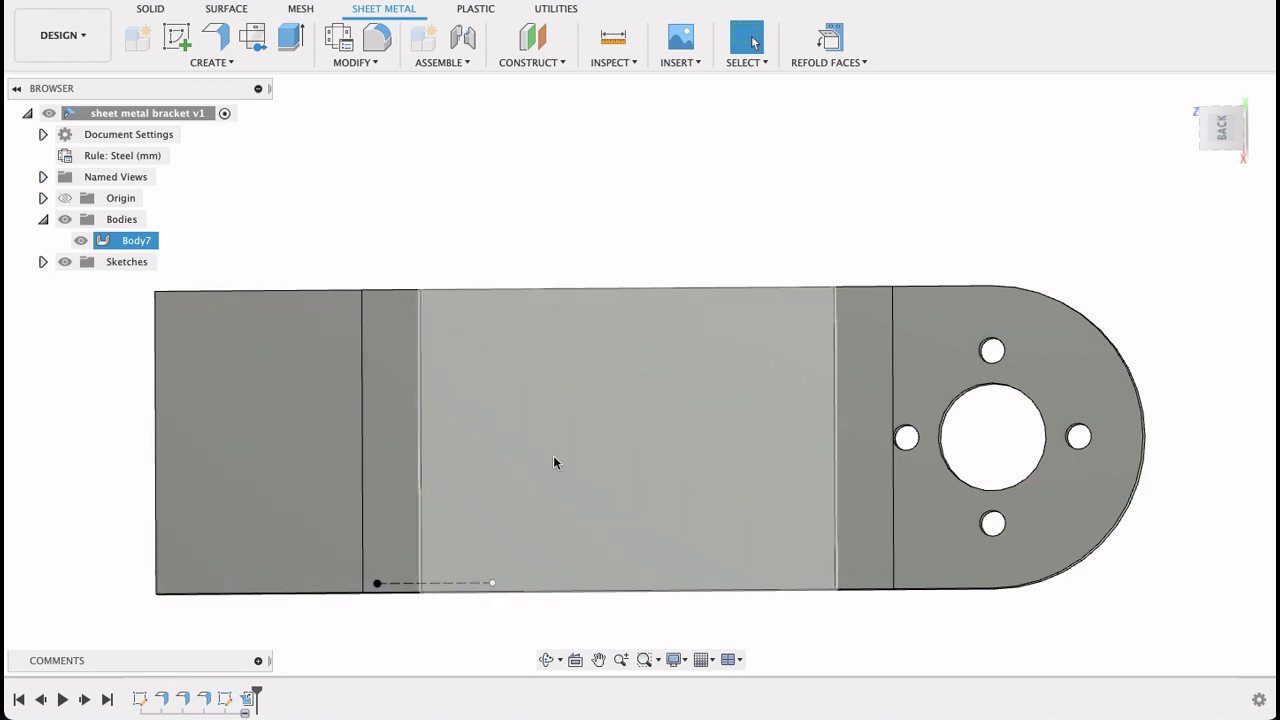
- Refold the flat pattern back into the bent U-bracket
{"action": "left_click", "coordinate": [817, 64]}
{"action": "left_click", "coordinate": [818, 80]}
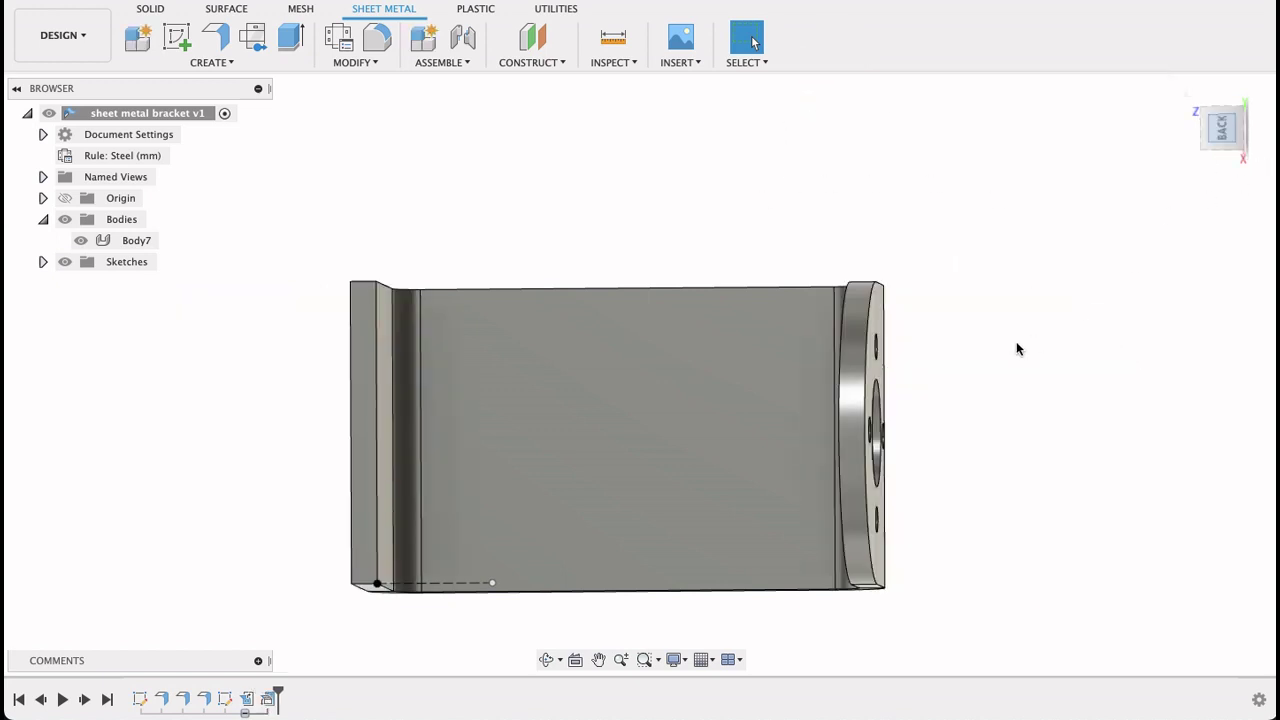
{"action": "left_click", "coordinate": [631, 419]}
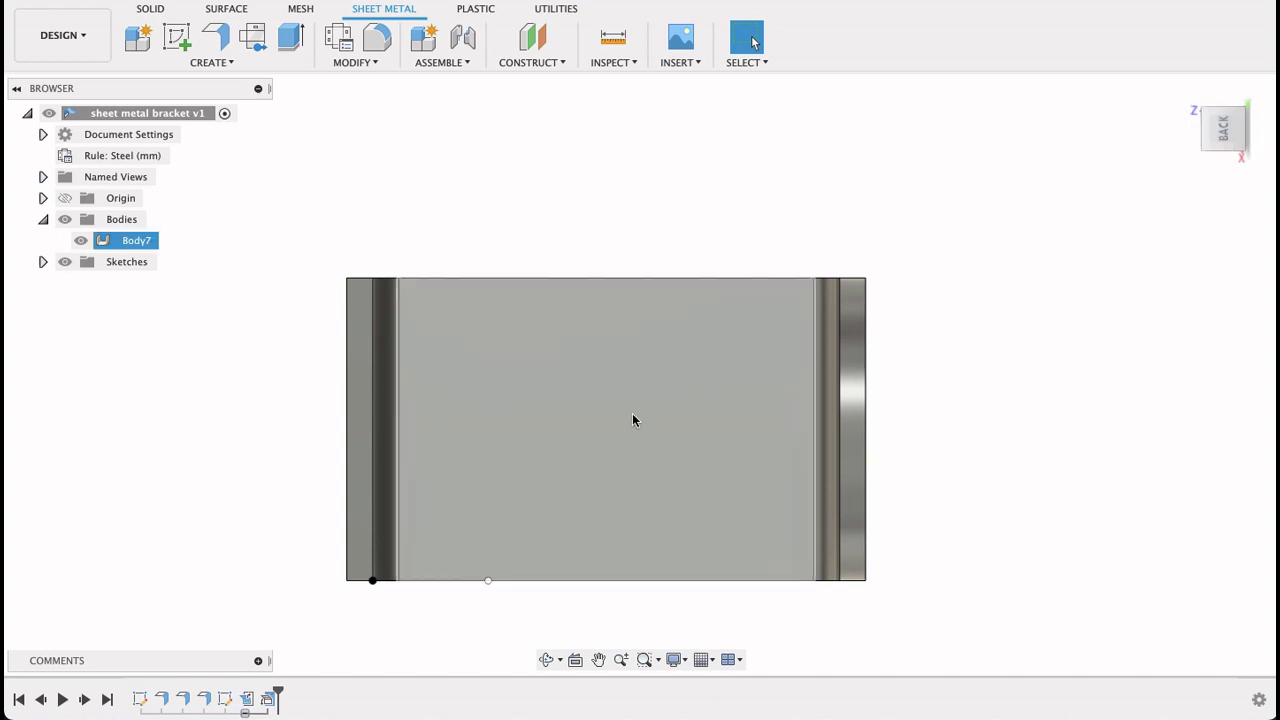
{"action": "key", "text": "Escape"}
- Create a sketch on the back face and project the base face's outline into it with P
{"action": "left_click", "coordinate": [170, 36]}
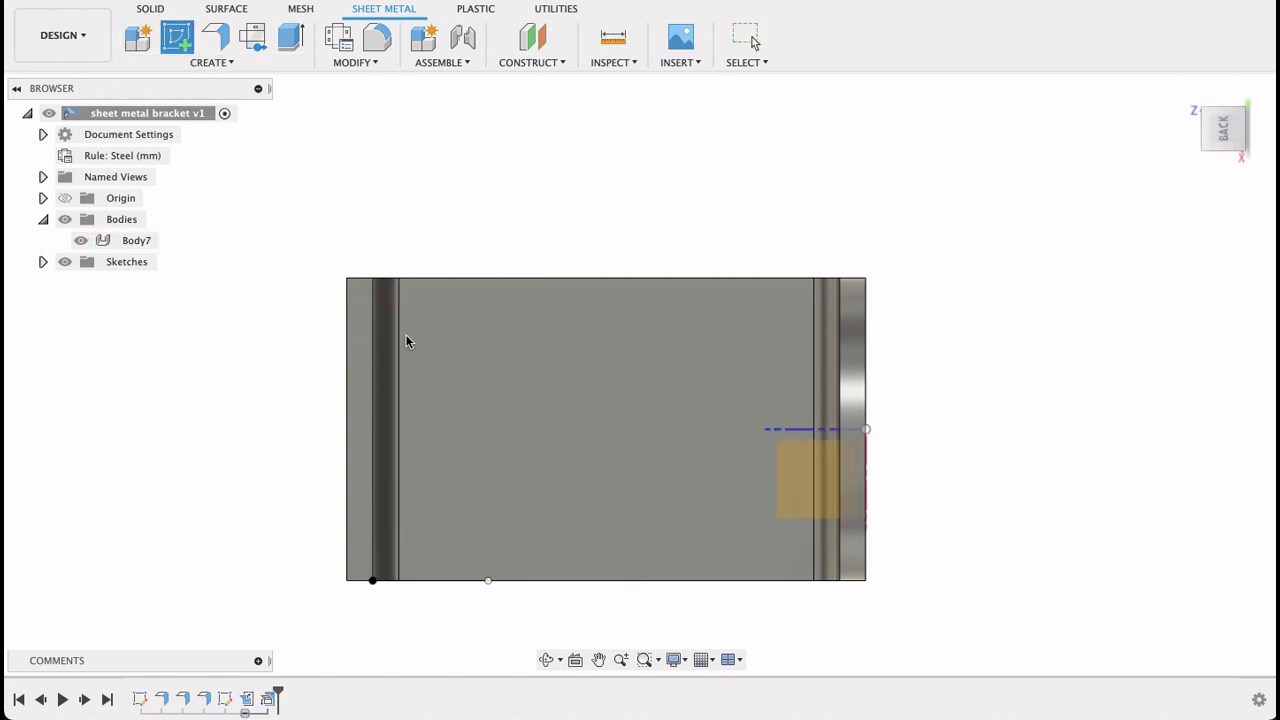
{"action": "left_click", "coordinate": [486, 402]}
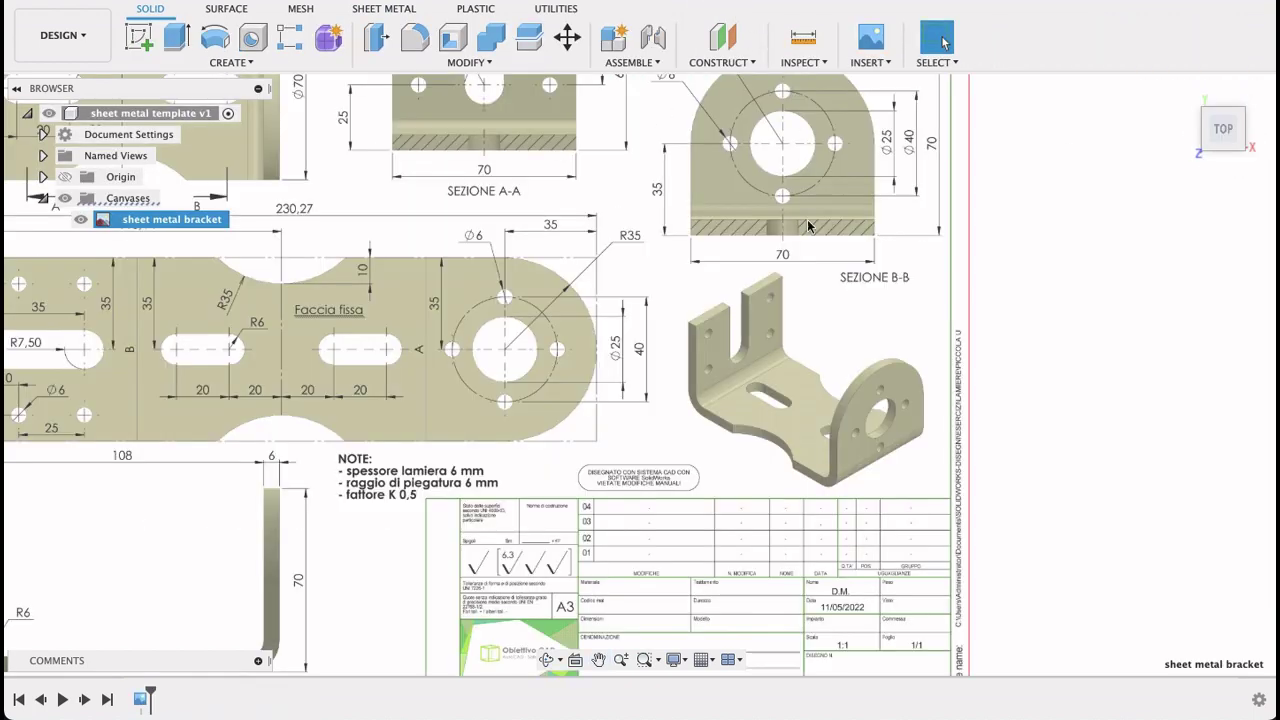
{"action": "middle_click_drag", "start_coordinate": [274, 235], "coordinate": [484, 250]}
{"action": "scroll", "coordinate": [482, 250], "scroll_direction": "up", "scroll_amount": 3}
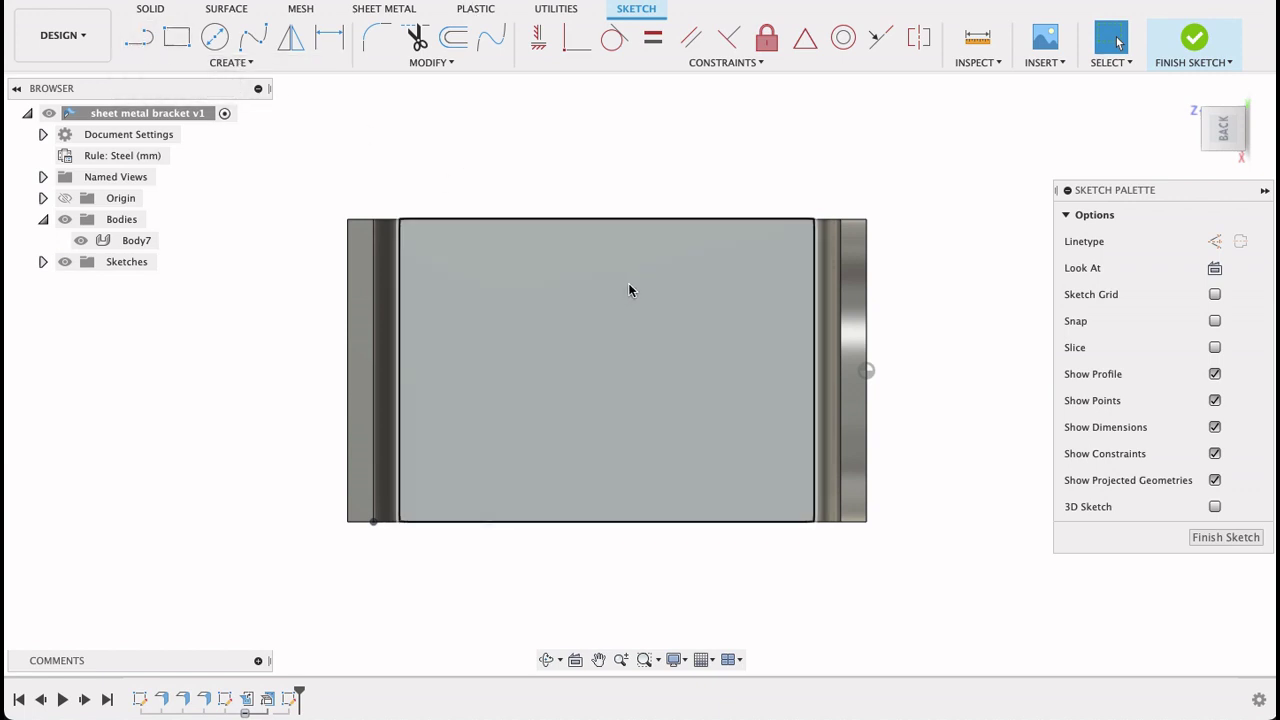
{"action": "key", "text": "p"}
{"action": "left_click", "coordinate": [588, 345]}
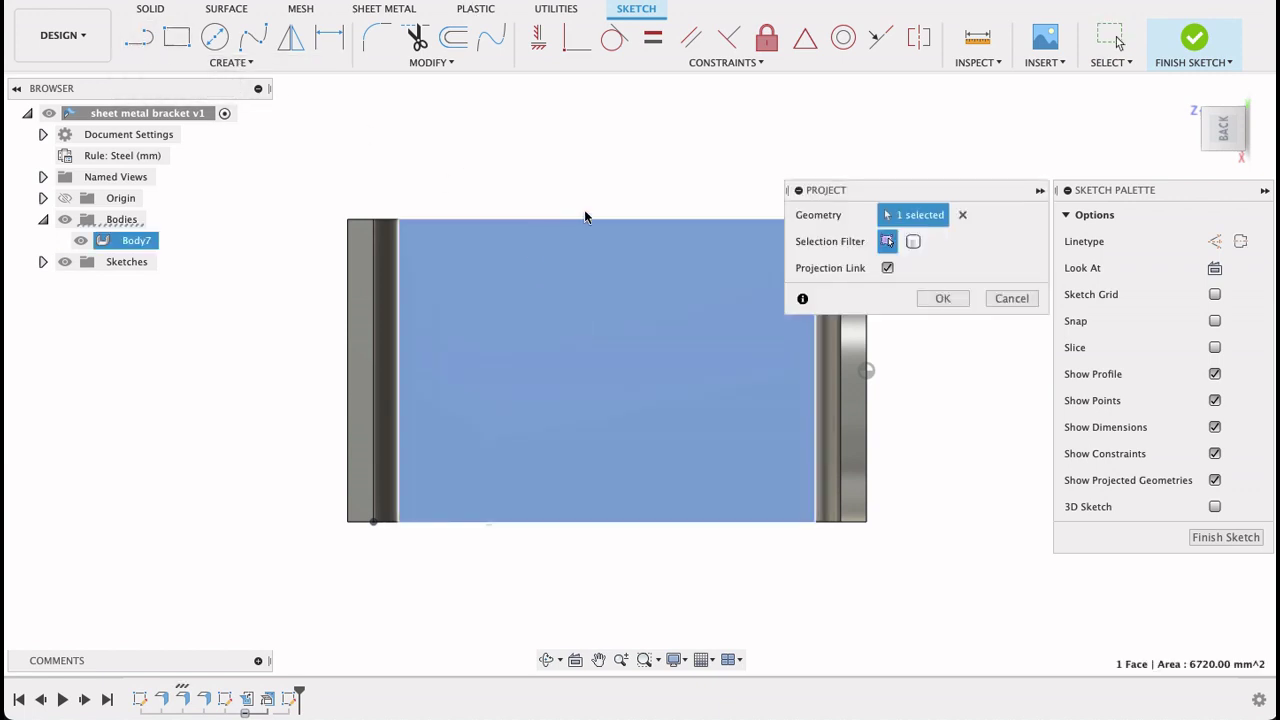
{"action": "left_click", "coordinate": [943, 298]}
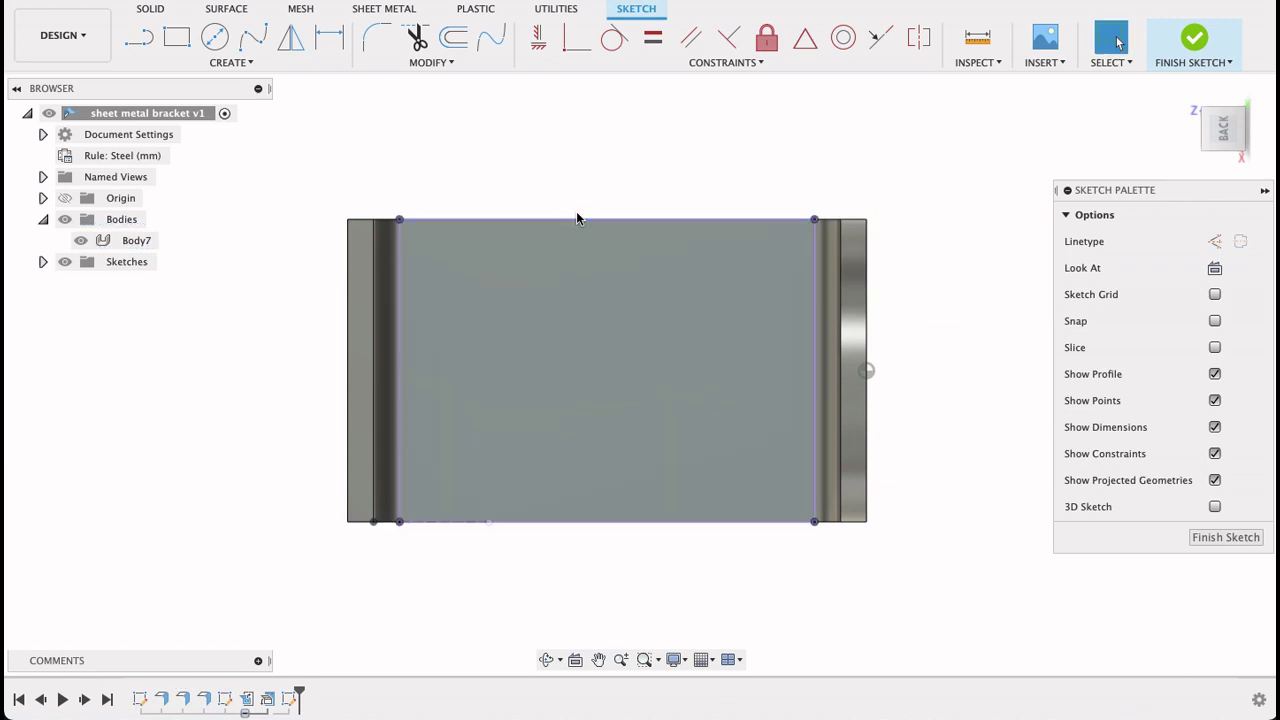
- Draw a vertical construction centre line between the top and bottom edge midpoints
{"action": "key", "text": "l"}
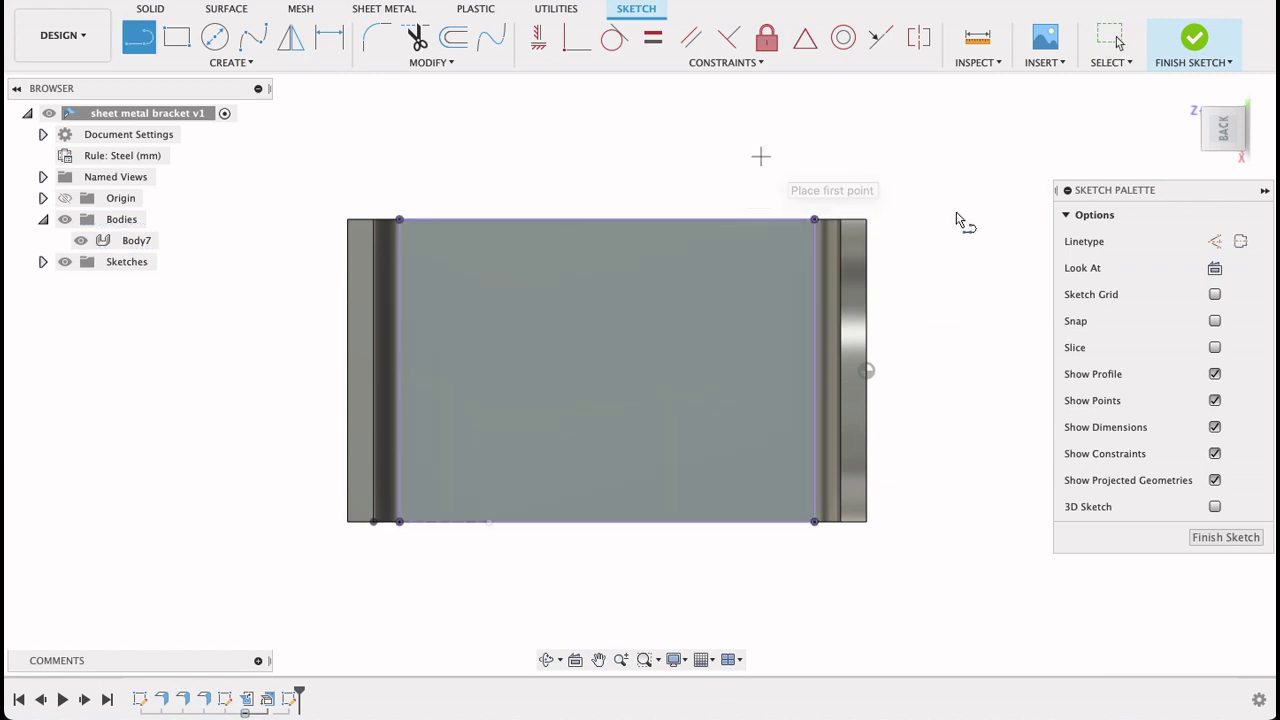
{"action": "left_click", "coordinate": [1218, 243]}
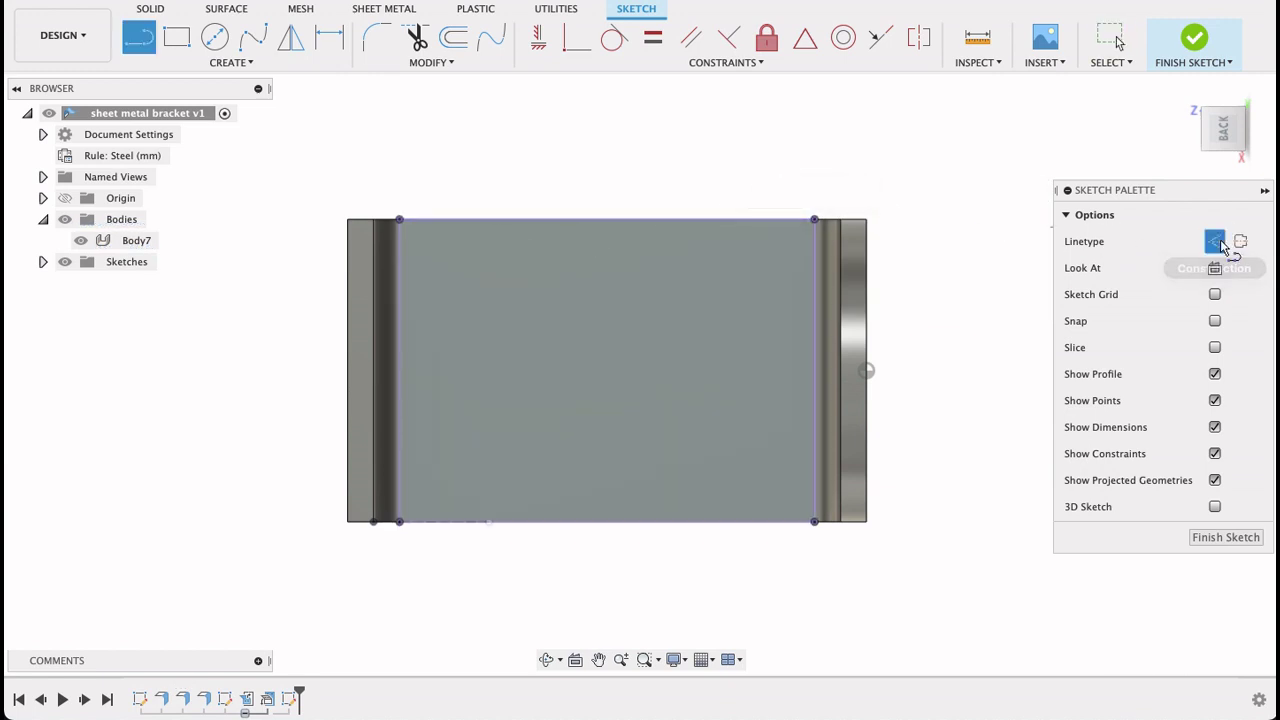
{"action": "left_click", "coordinate": [605, 221]}
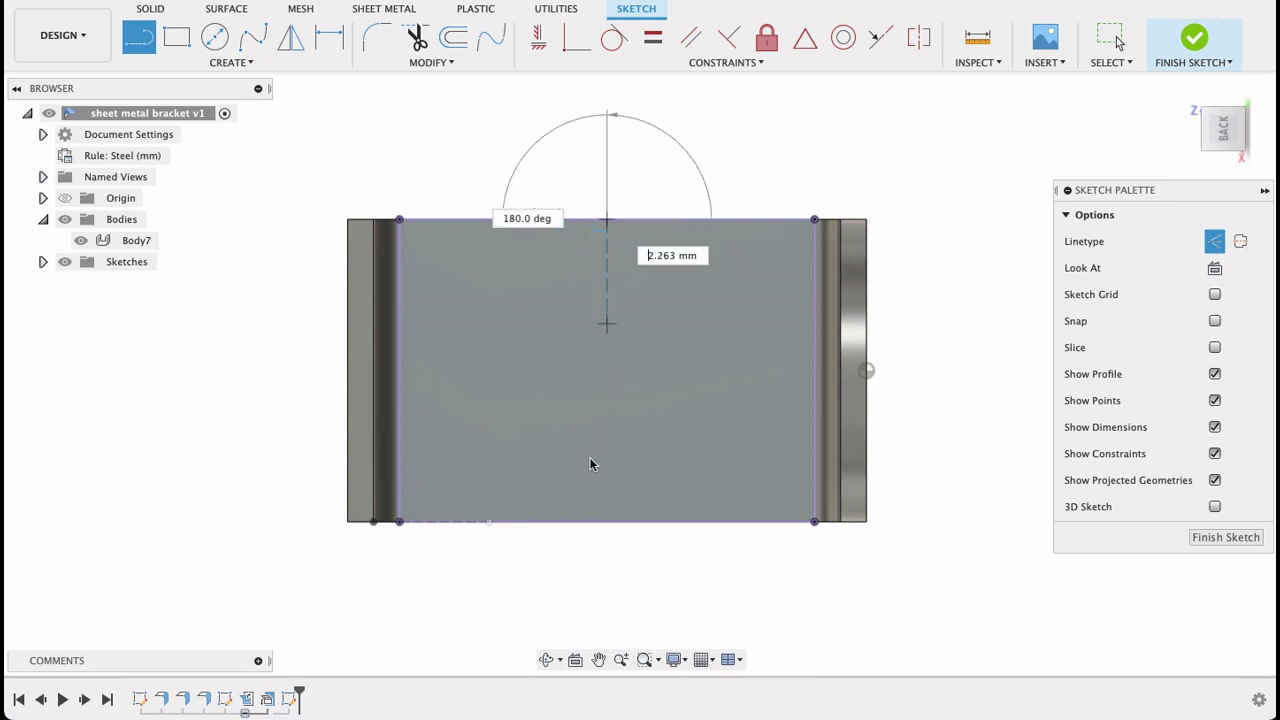
{"action": "double_click", "coordinate": [606, 521]}
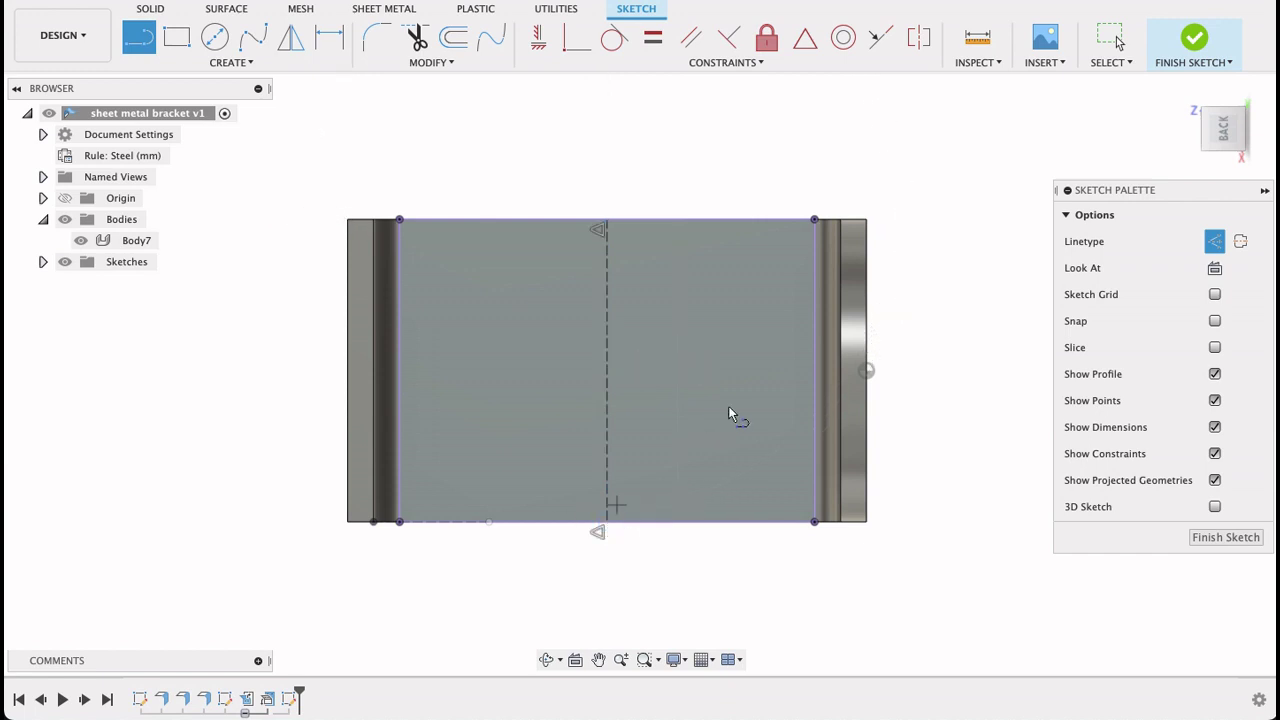
{"action": "key", "text": "Escape"}
- Check the vertical centre line's distances to the side edges (48 mm) without placing dimensions
{"action": "key", "text": "d"}
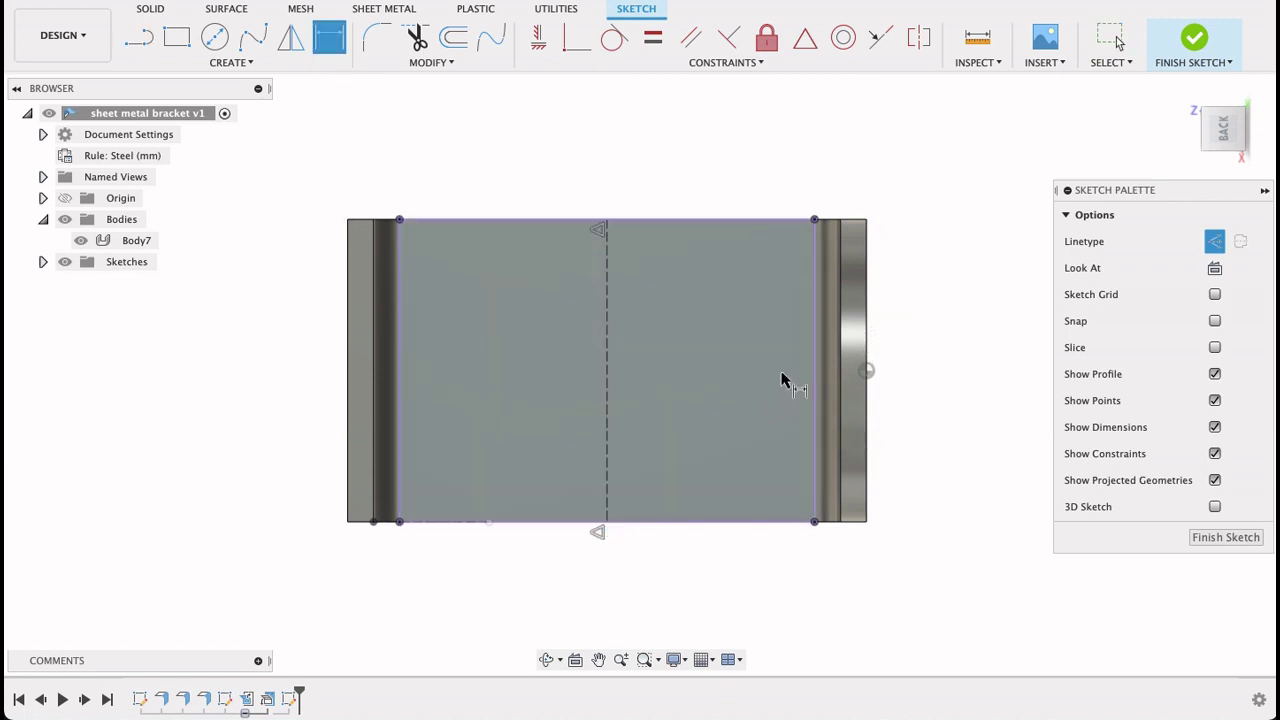
{"action": "left_click", "coordinate": [815, 371]}
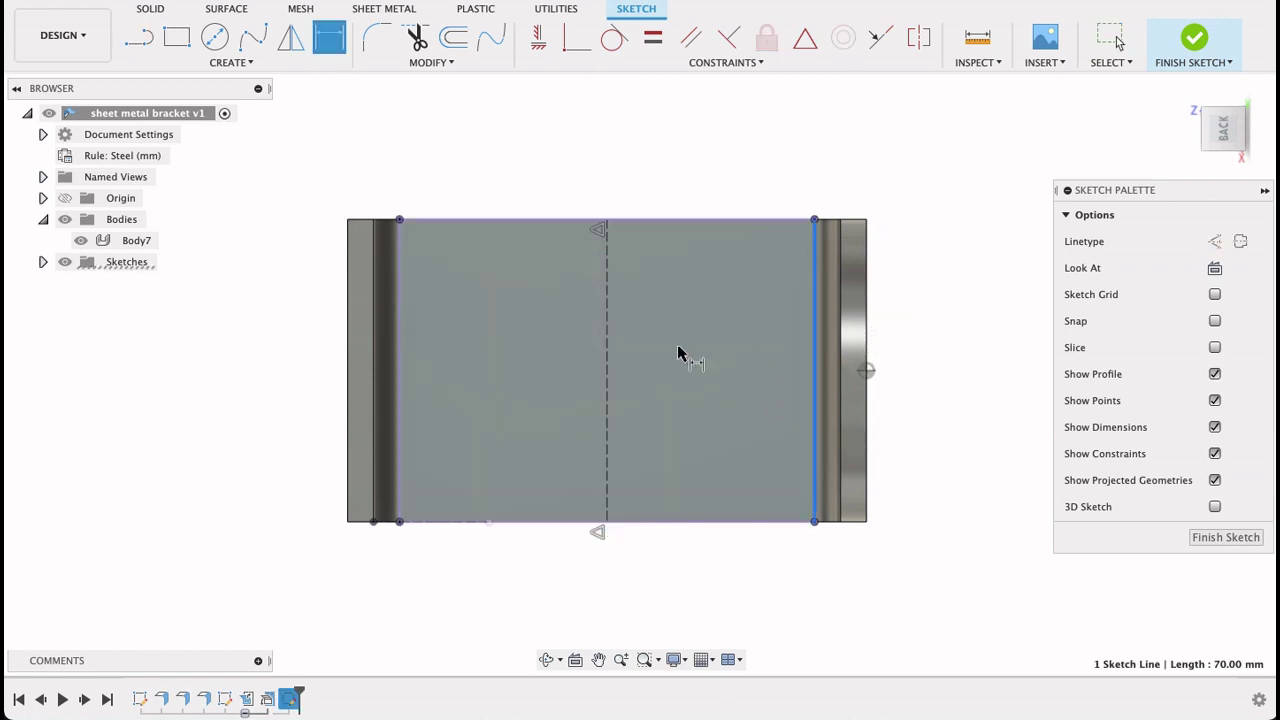
{"action": "left_click", "coordinate": [607, 354]}
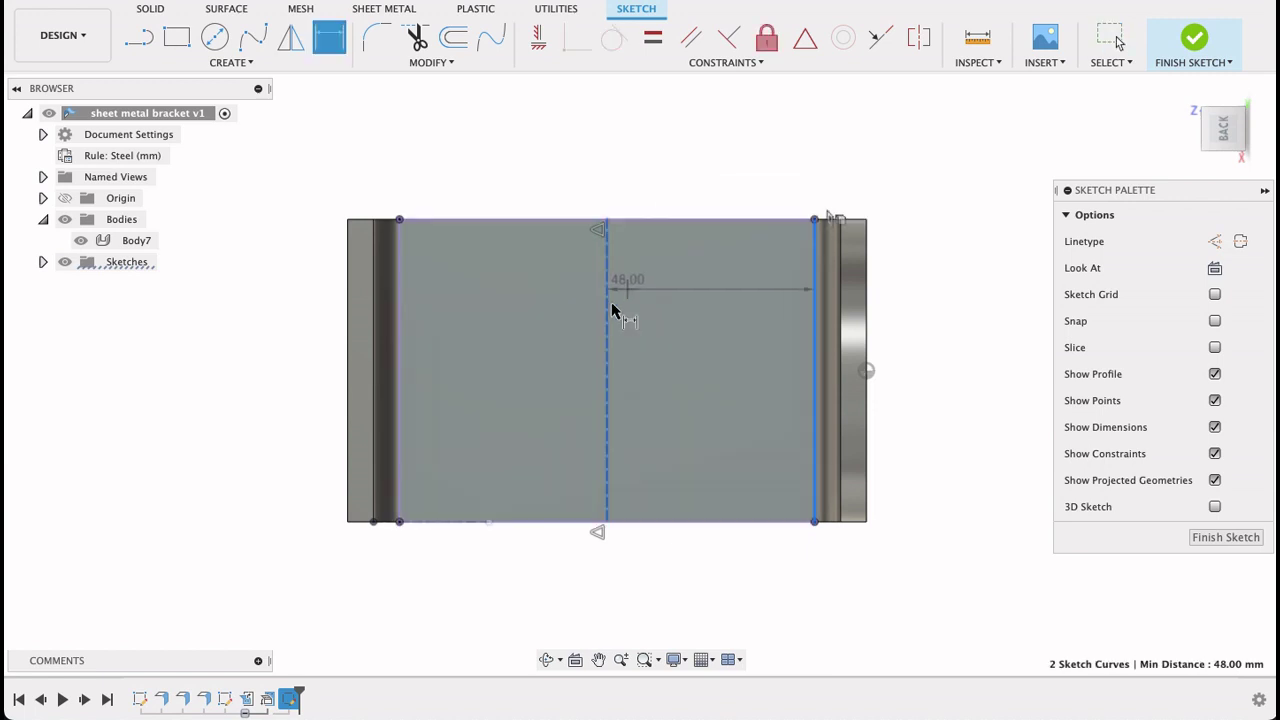
{"action": "key", "text": "Escape"}
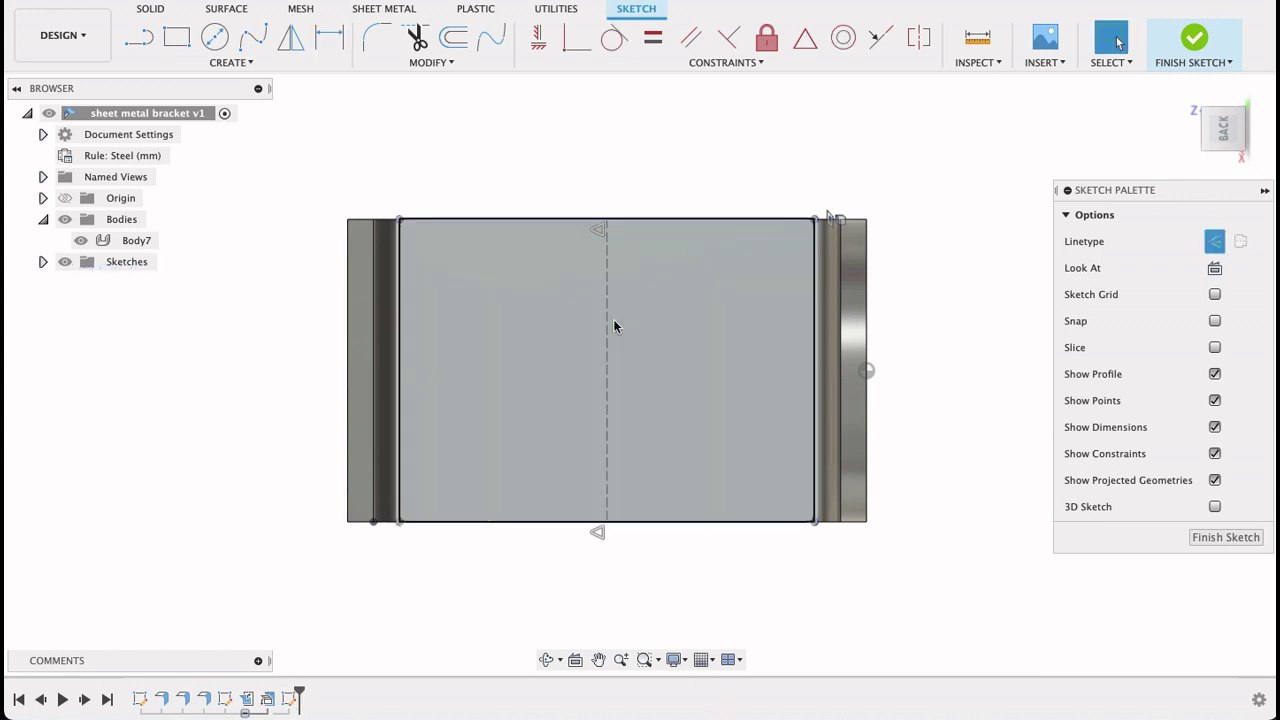
{"action": "key", "text": "d"}
{"action": "left_click", "coordinate": [607, 320]}
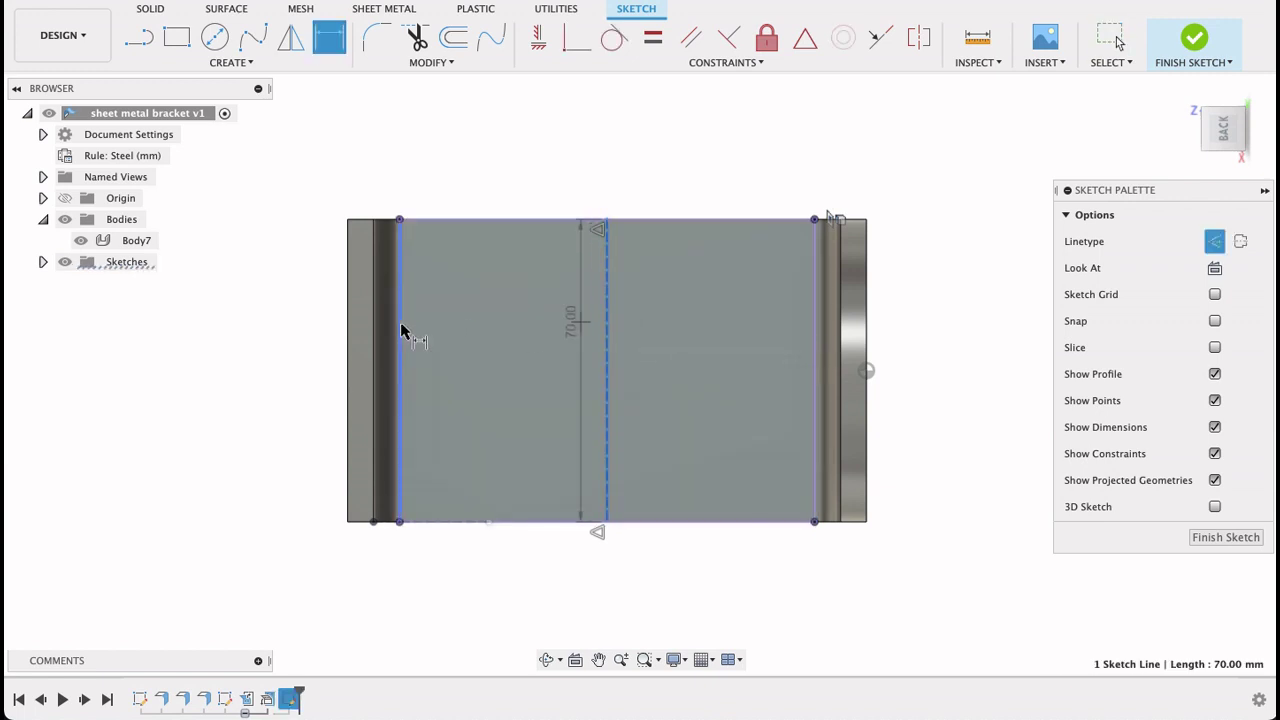
{"action": "left_click", "coordinate": [400, 331]}
{"action": "key", "text": "Escape"}
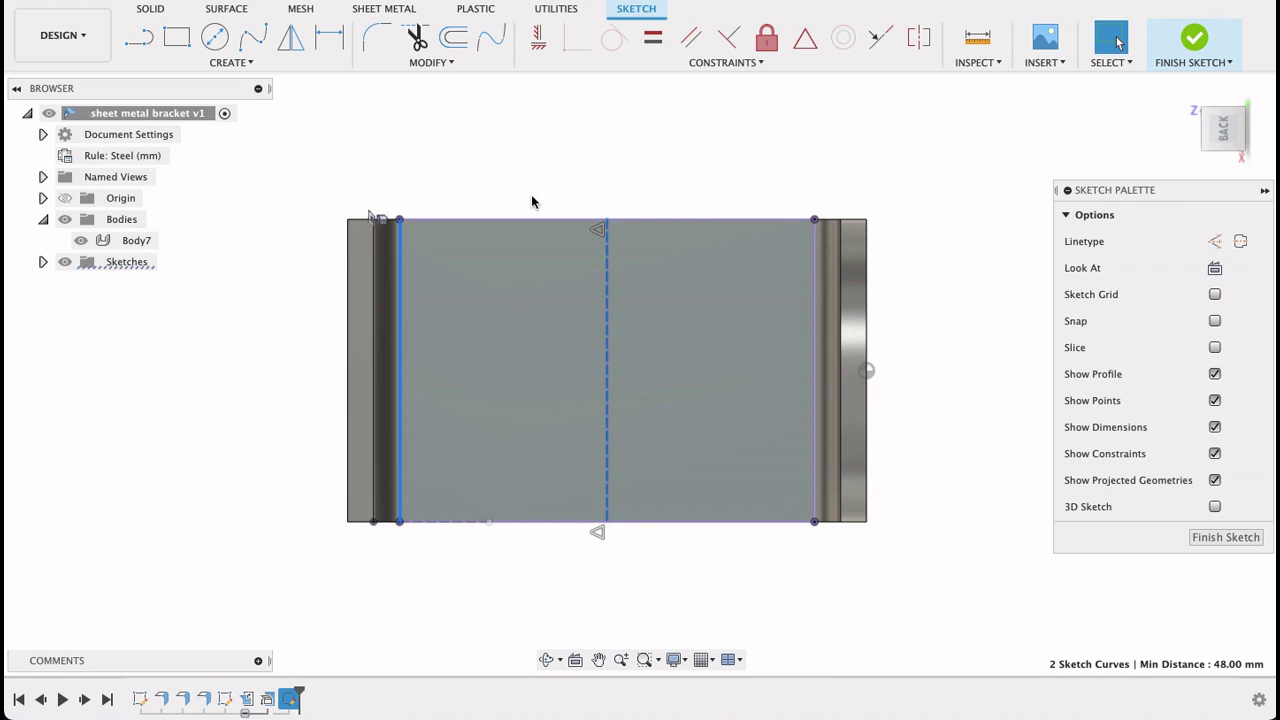
- Draw a horizontal construction line between the side edges, about 35 mm above the bottom edge
{"action": "key", "text": "l"}
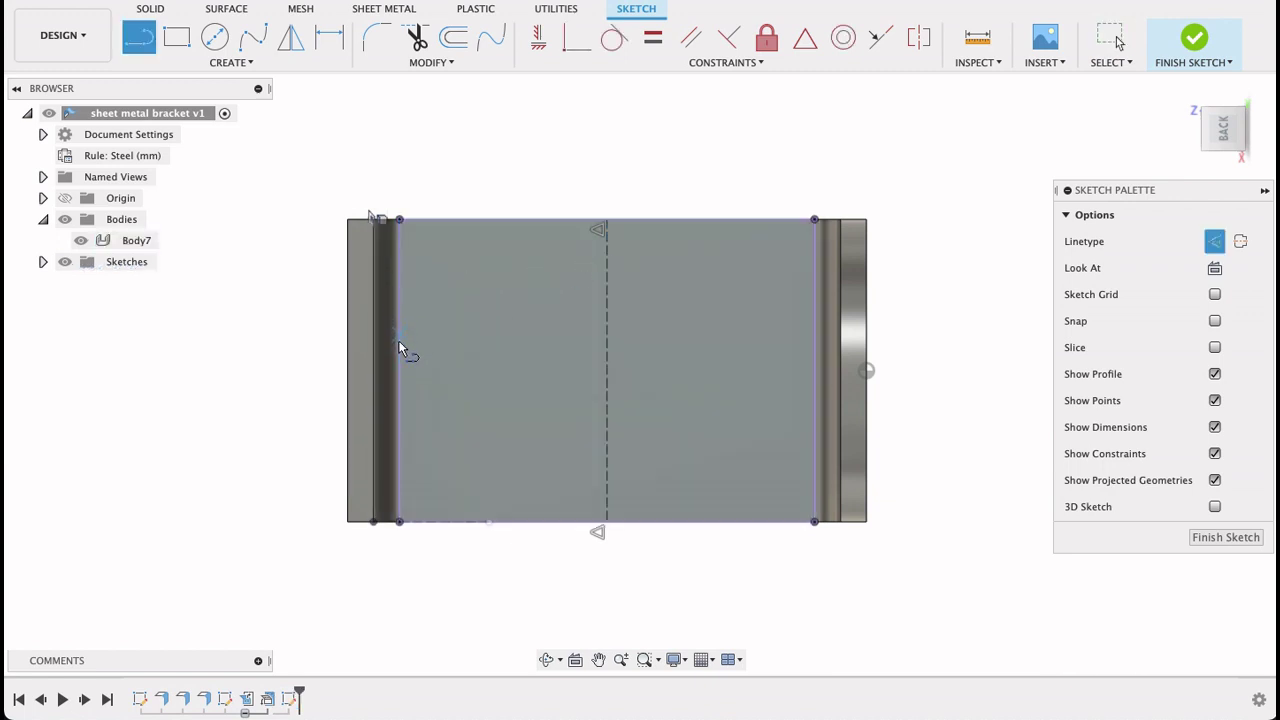
{"action": "left_click", "coordinate": [399, 370]}
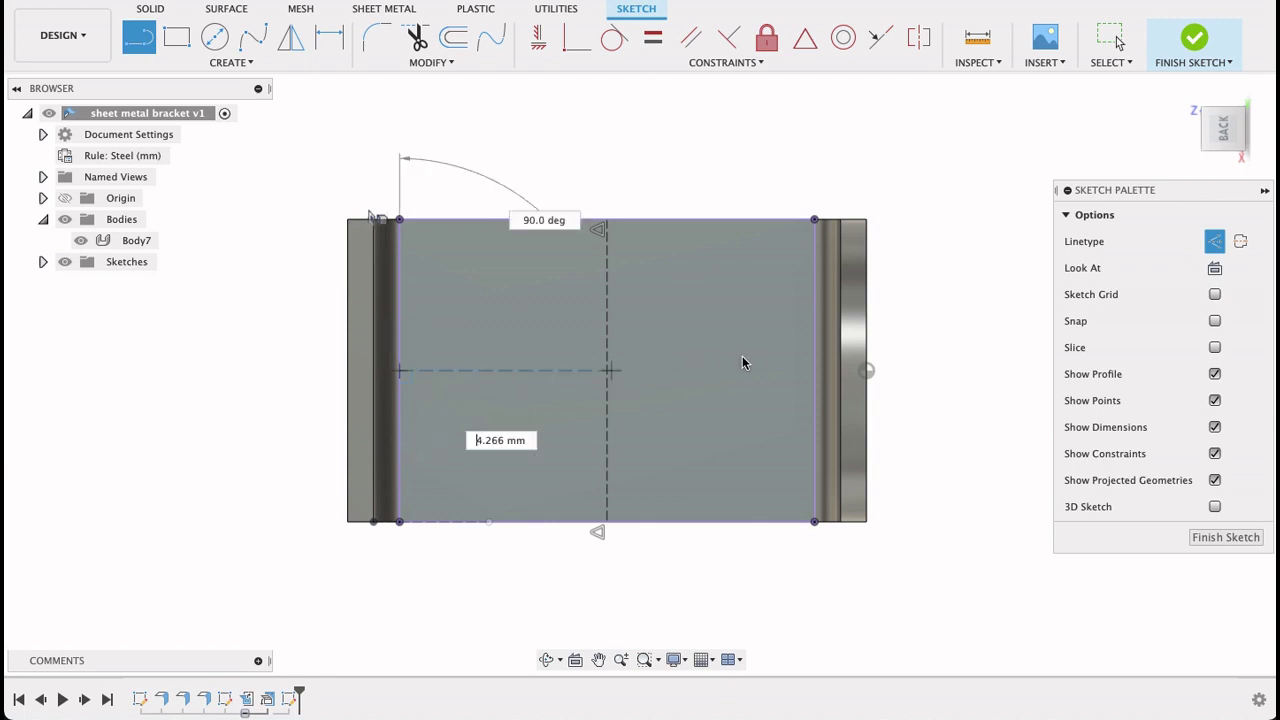
{"action": "left_click", "coordinate": [815, 371]}
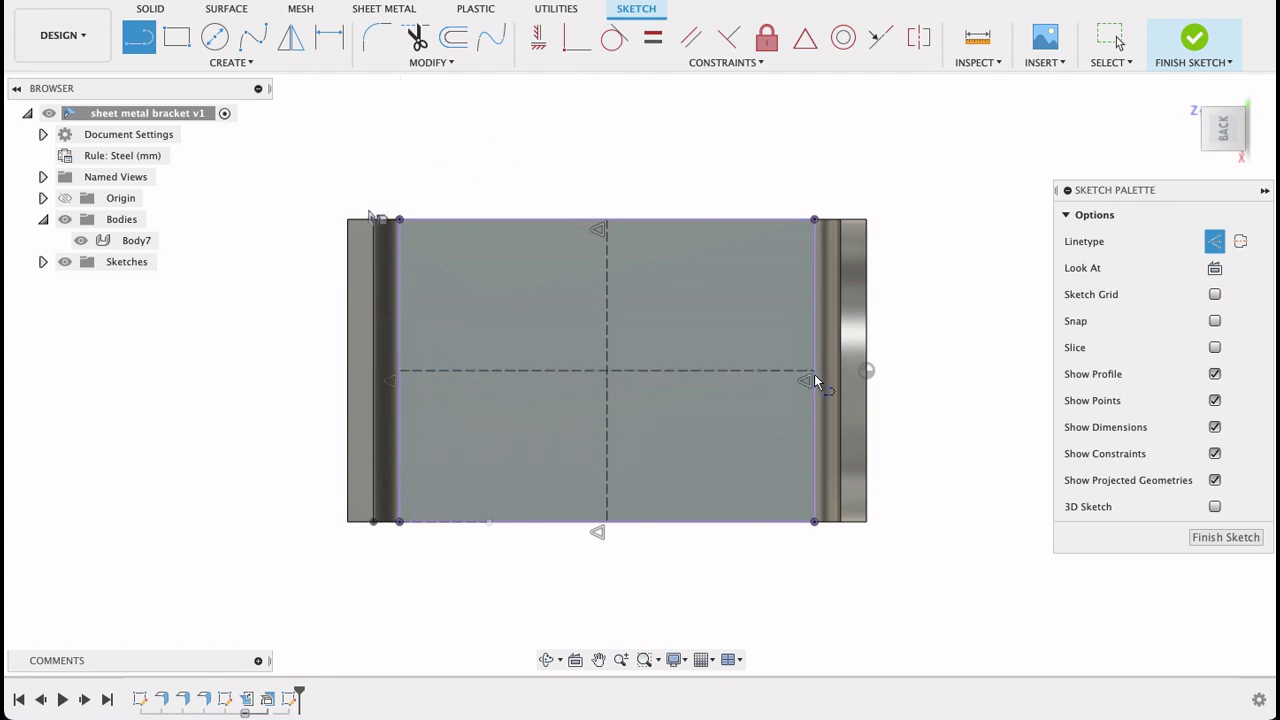
{"action": "key", "text": "Escape"}
{"action": "key", "text": "d"}
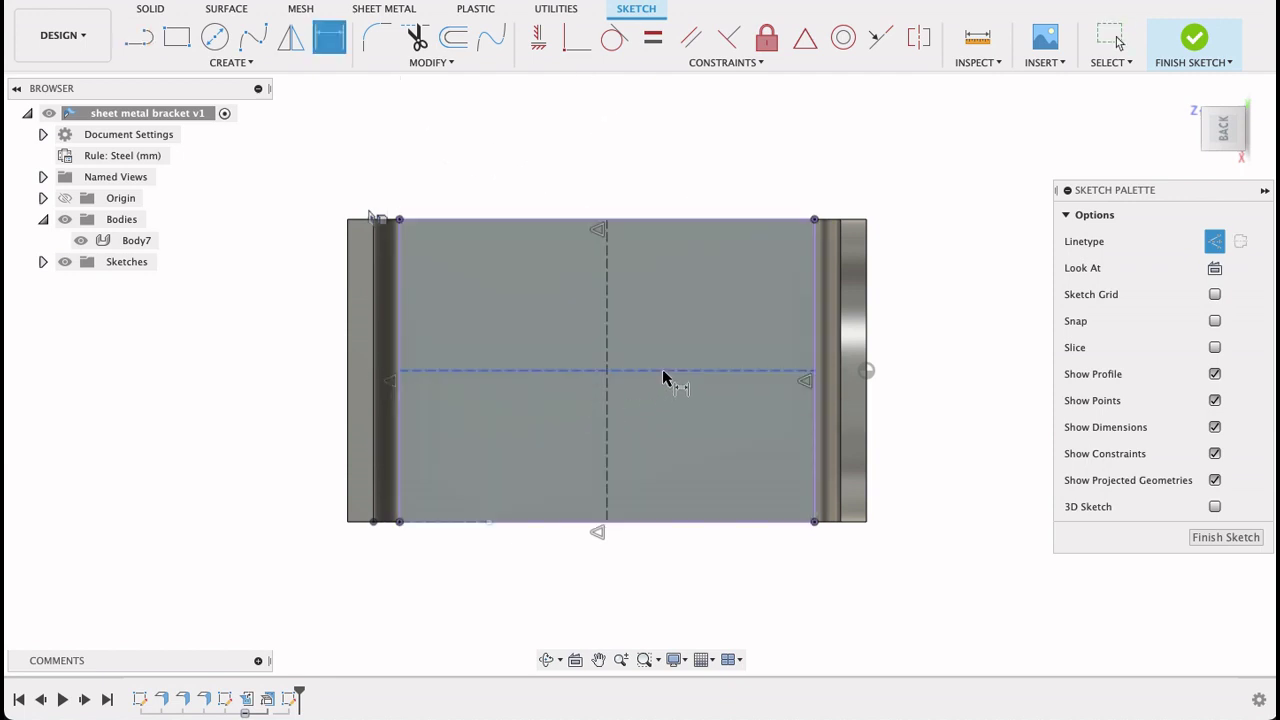
{"action": "left_click", "coordinate": [666, 371]}
{"action": "left_click", "coordinate": [669, 530]}
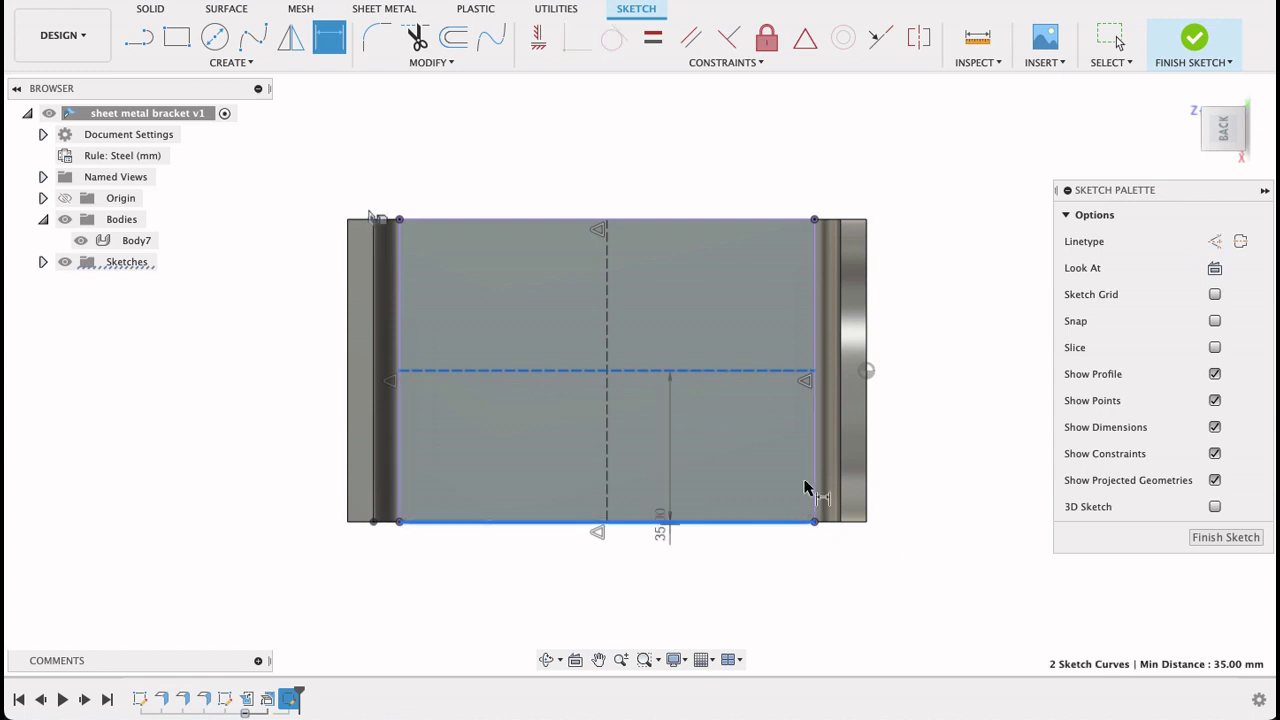
{"action": "key", "text": "Escape"}
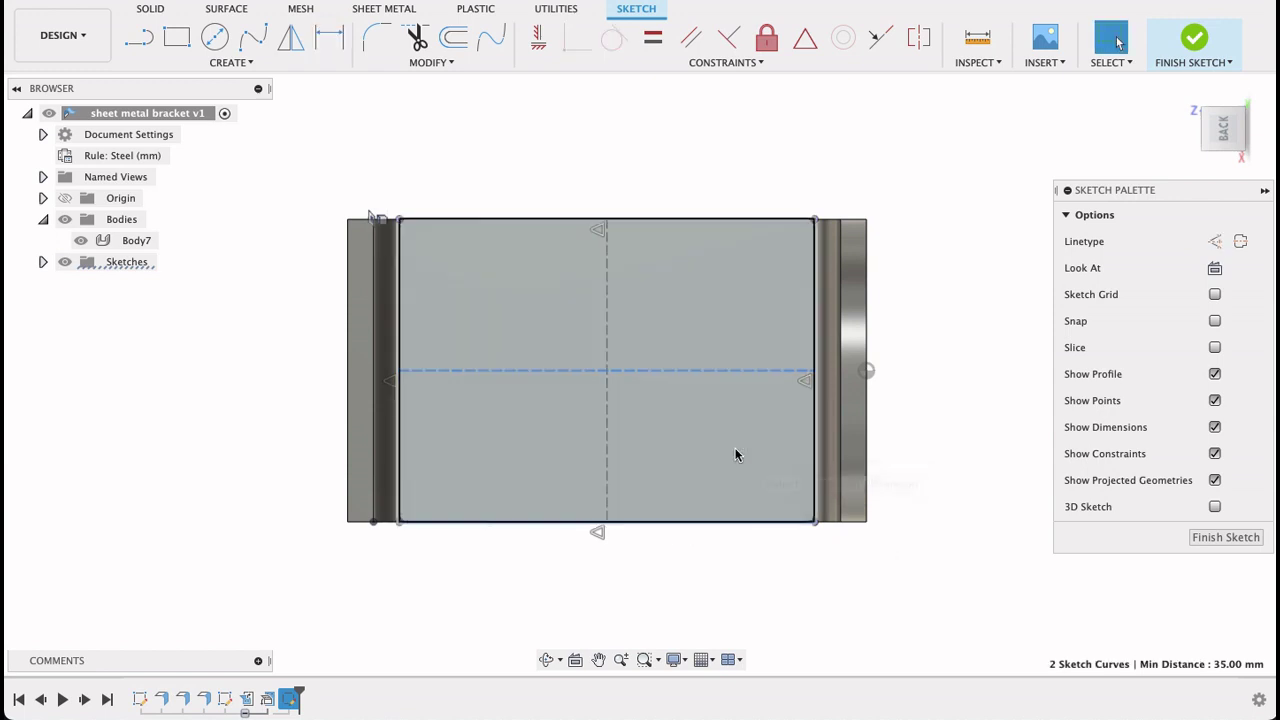
{"action": "left_click", "coordinate": [845, 385]}
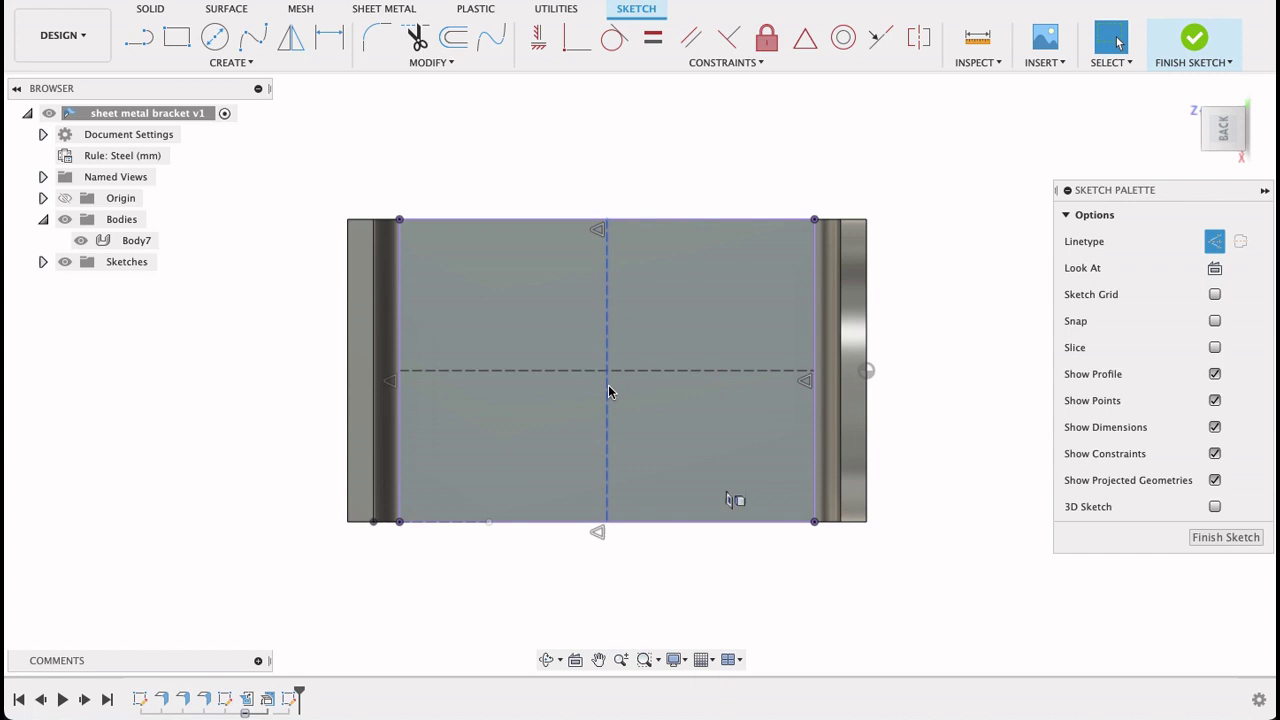
{"action": "left_click", "coordinate": [255, 62]}
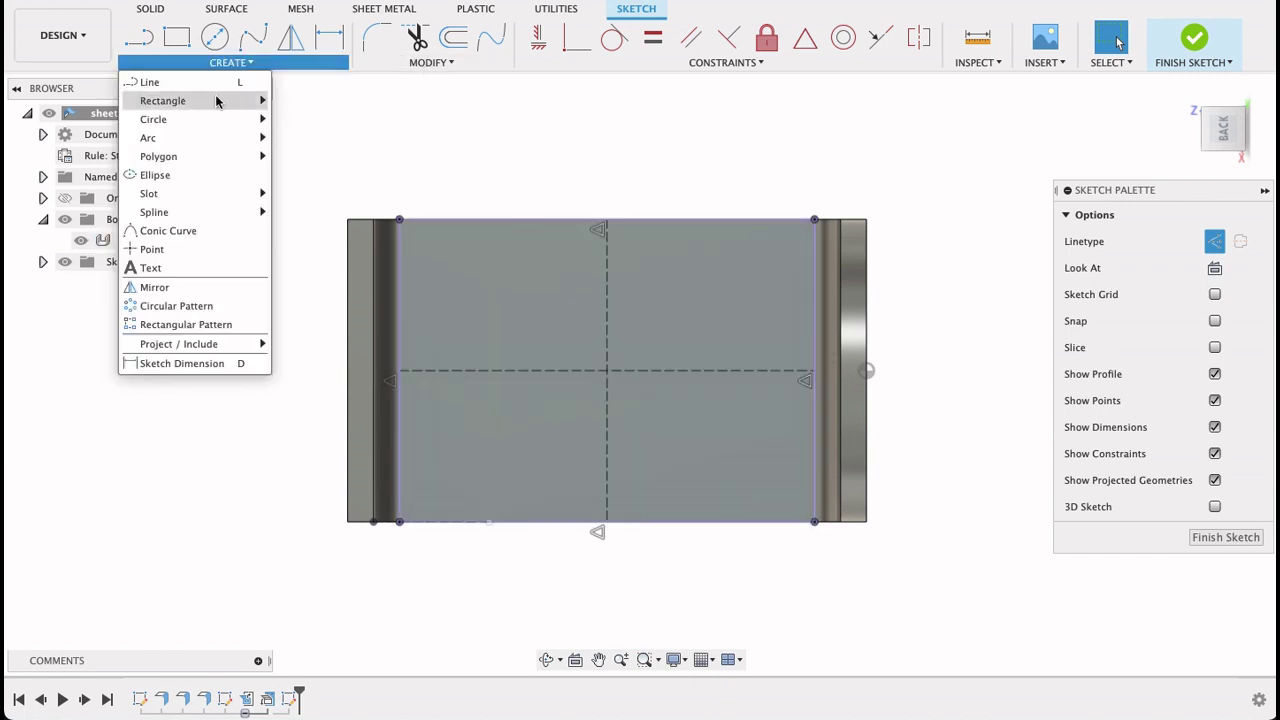
{"action": "mouse_move", "coordinate": [160, 193]}
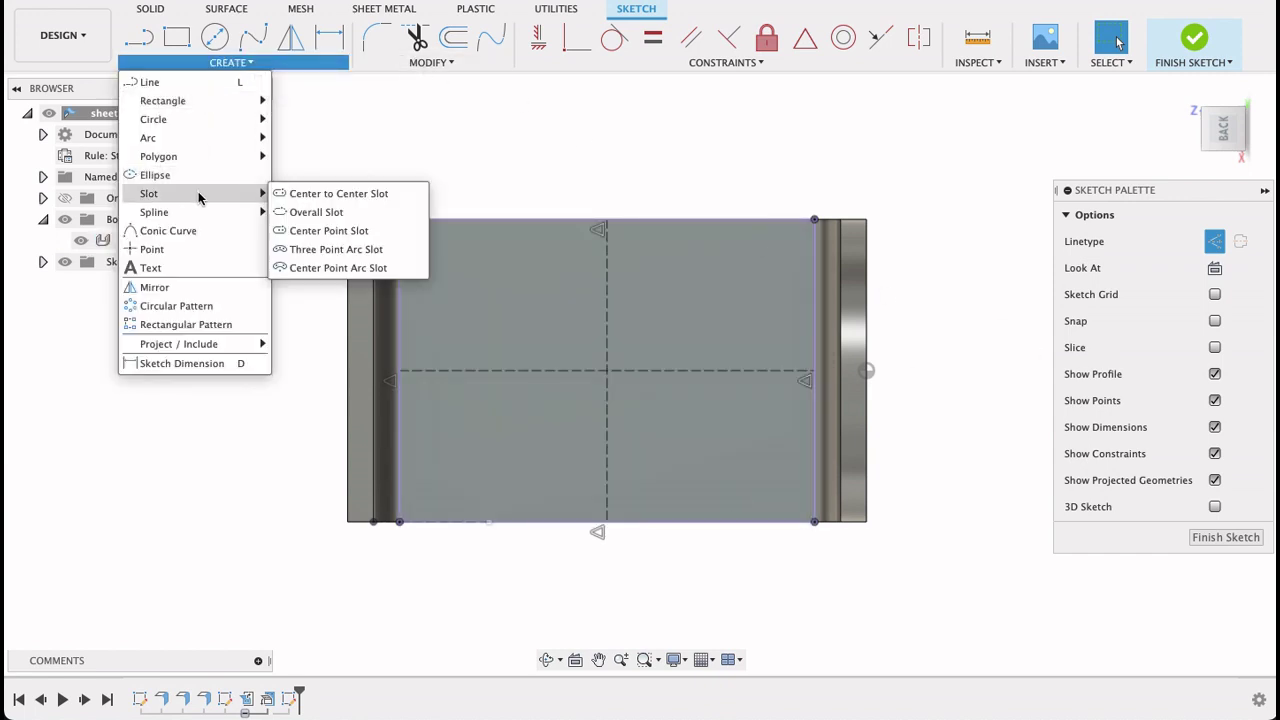
- Draw a centre-to-centre slot and dimension its centre length to 20 mm
{"action": "left_click", "coordinate": [327, 197]}
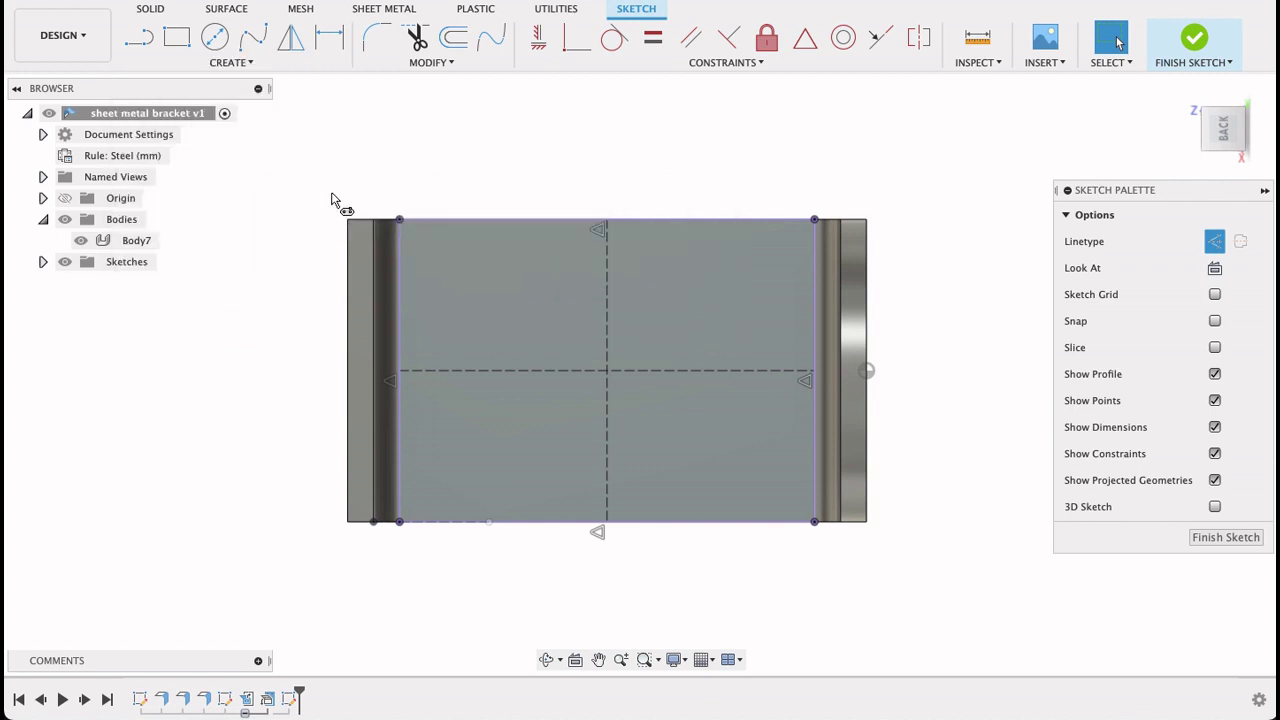
{"action": "left_click", "coordinate": [441, 306]}
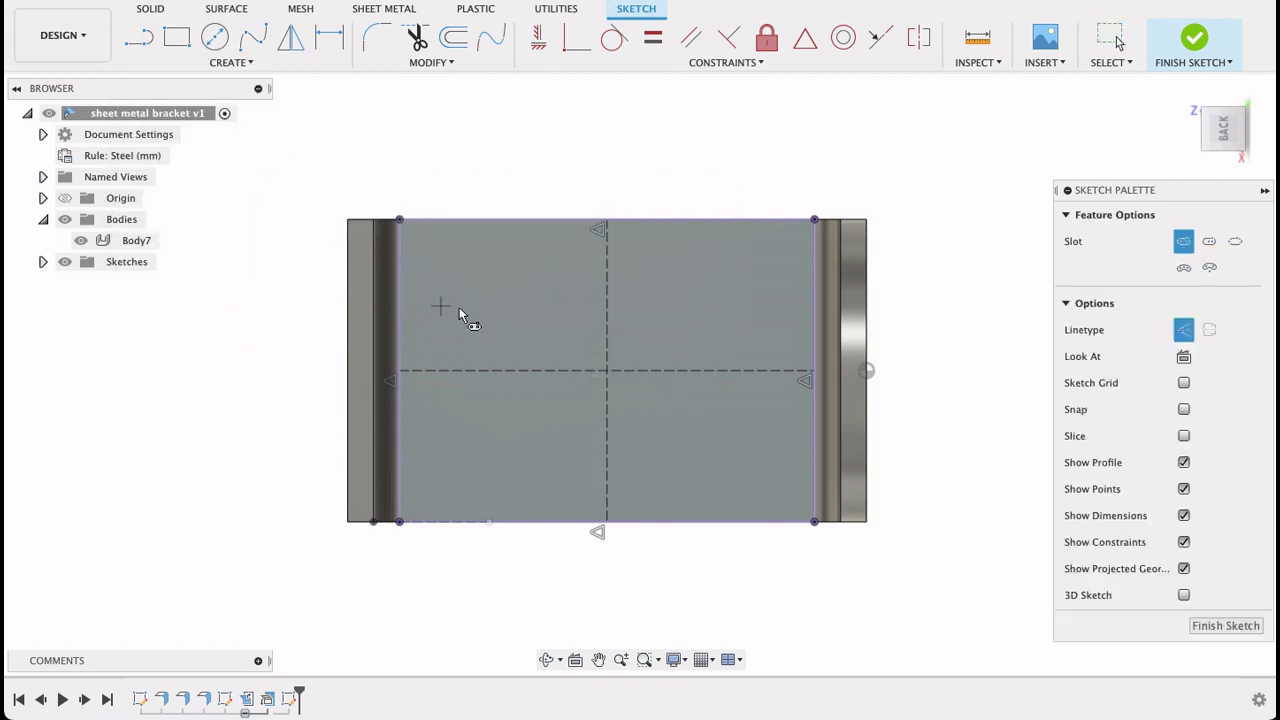
{"action": "left_click", "coordinate": [553, 307]}
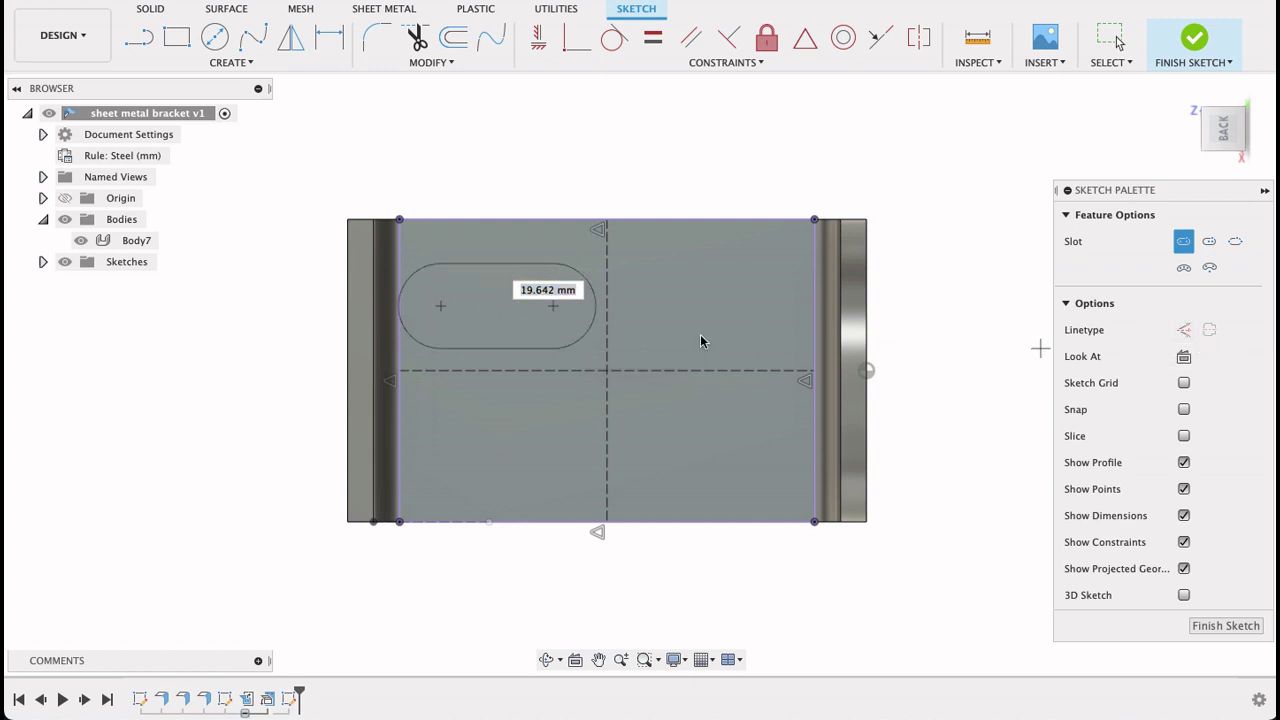
{"action": "left_click", "coordinate": [578, 332]}
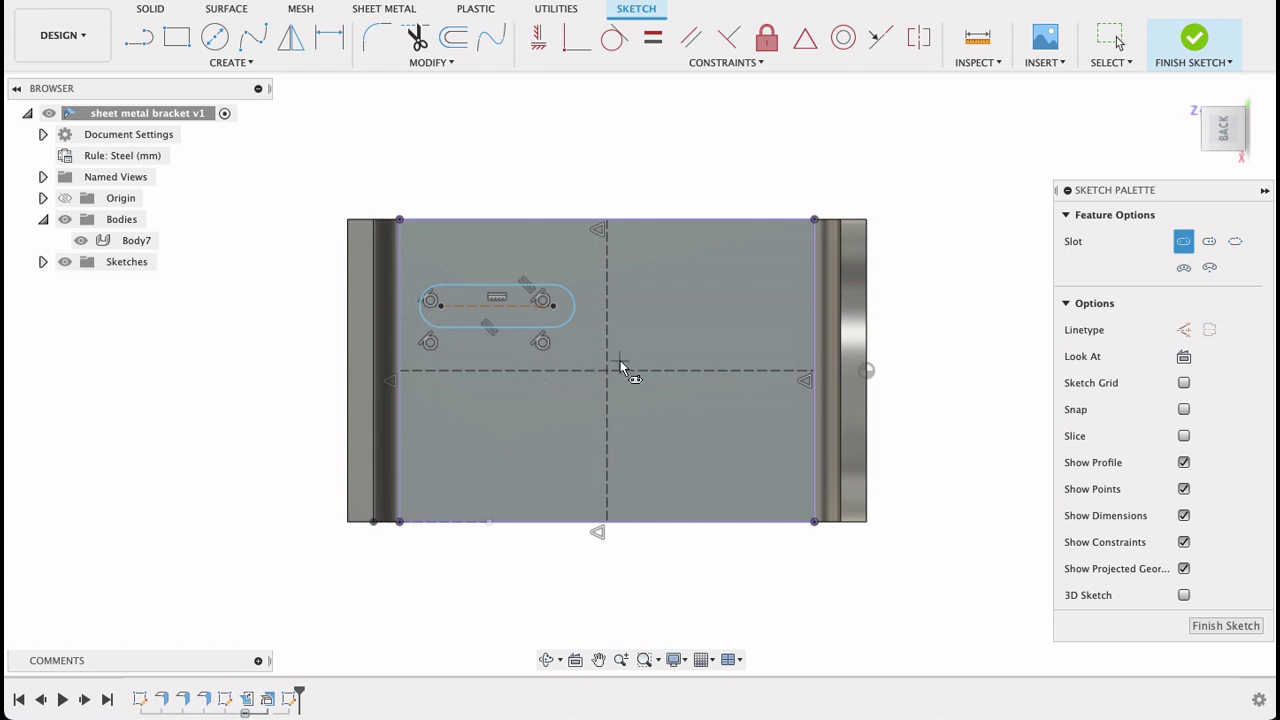
{"action": "key", "text": "d"}
{"action": "left_click", "coordinate": [510, 306]}
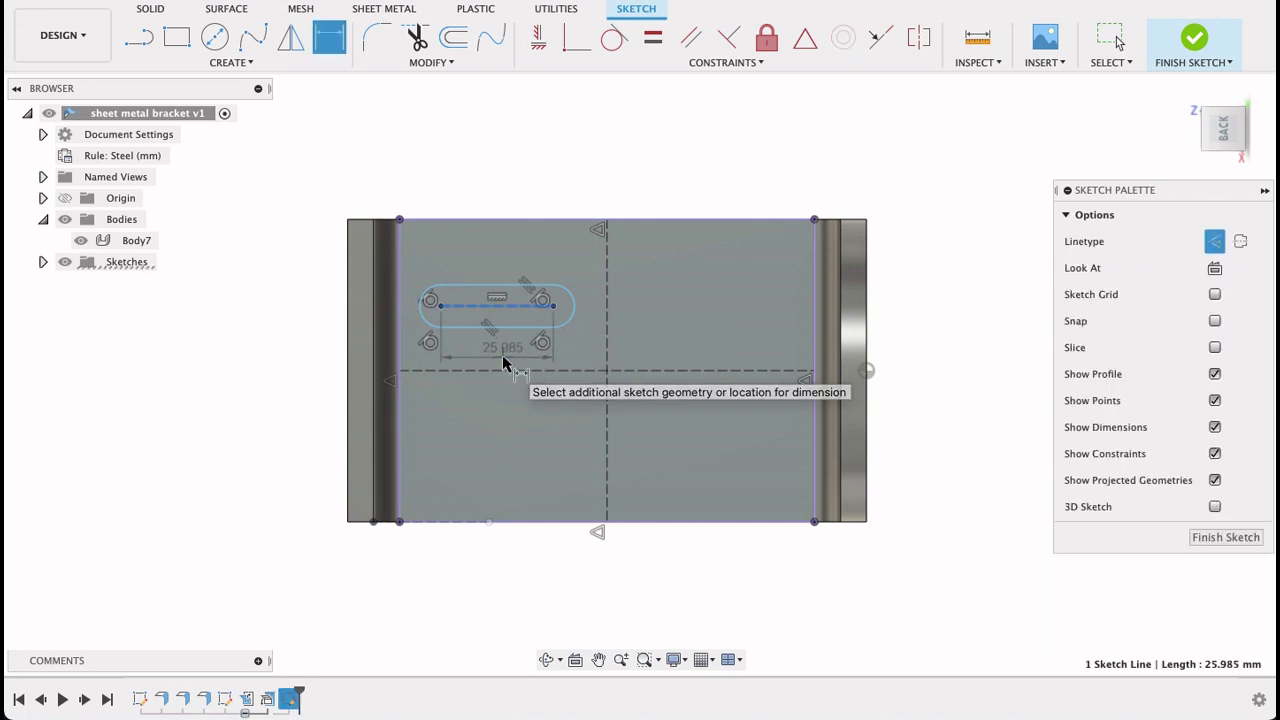
{"action": "left_click", "coordinate": [508, 360]}
{"action": "type", "text": "20"}
{"action": "key", "text": "Return"}
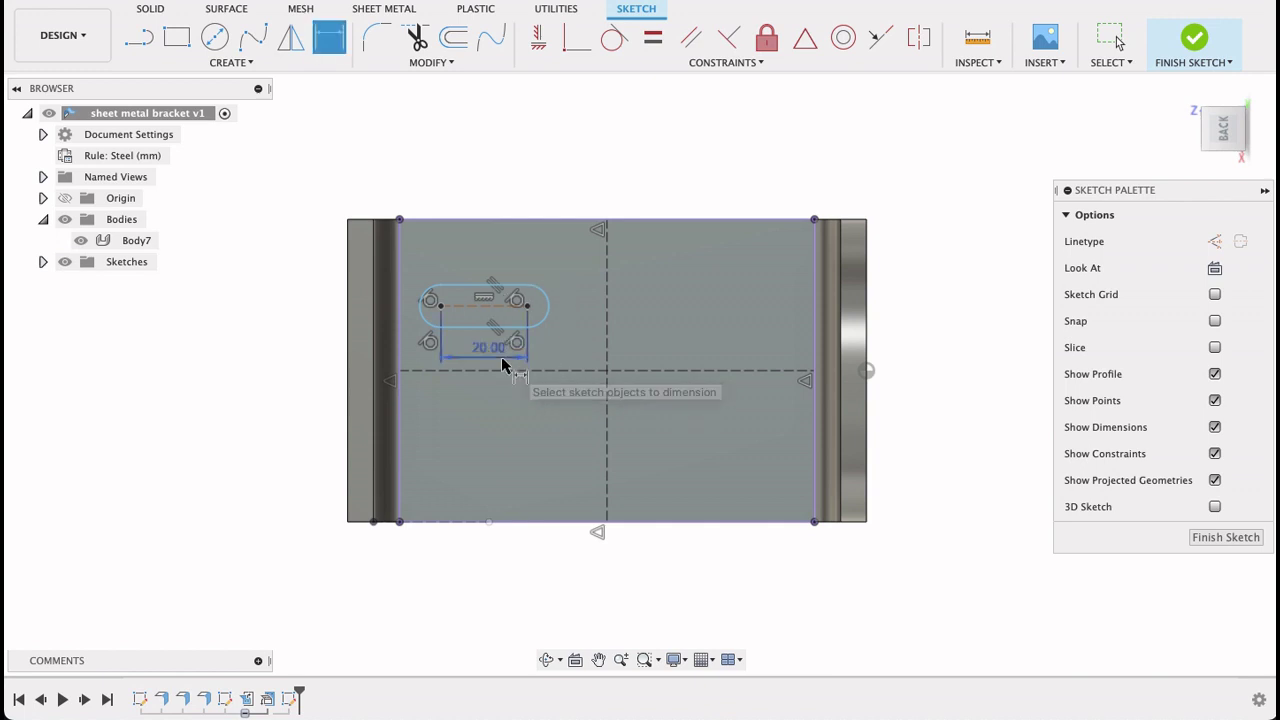
- Put the slot on the horizontal centre line, 20 mm from the vertical centre line
{"action": "left_click", "coordinate": [563, 46]}
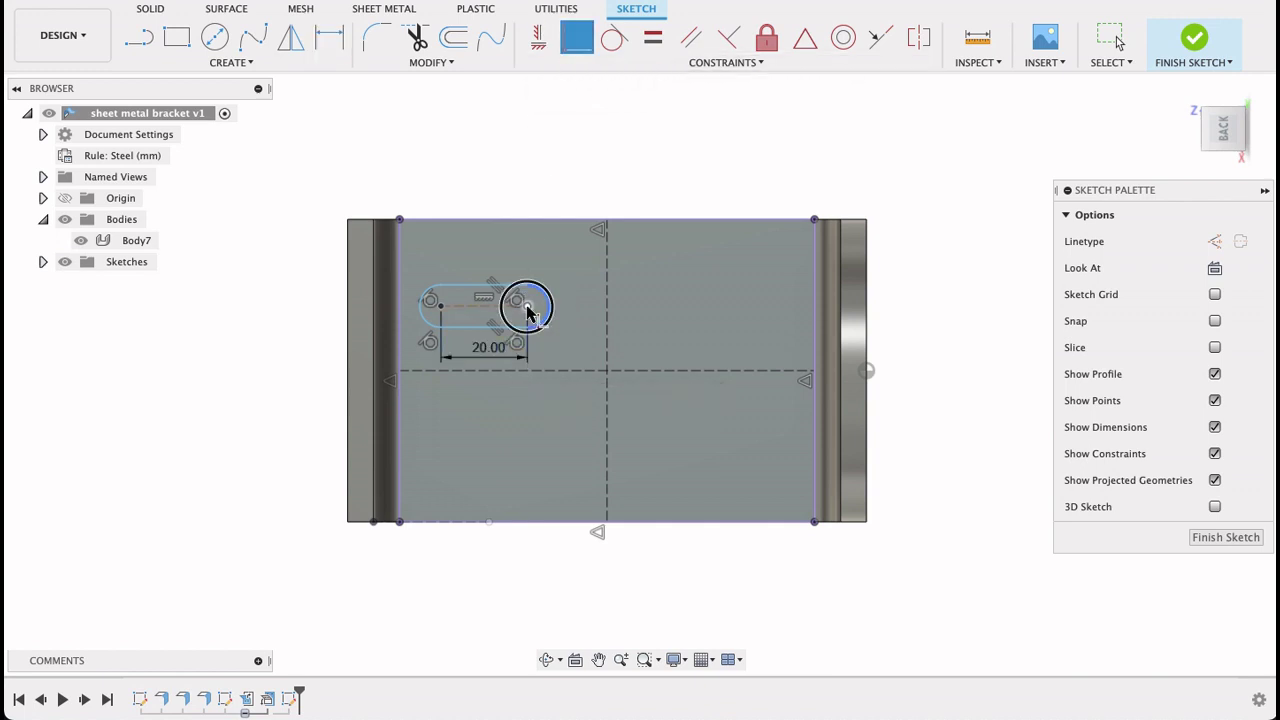
{"action": "left_click", "coordinate": [527, 305]}
{"action": "left_click", "coordinate": [545, 372]}
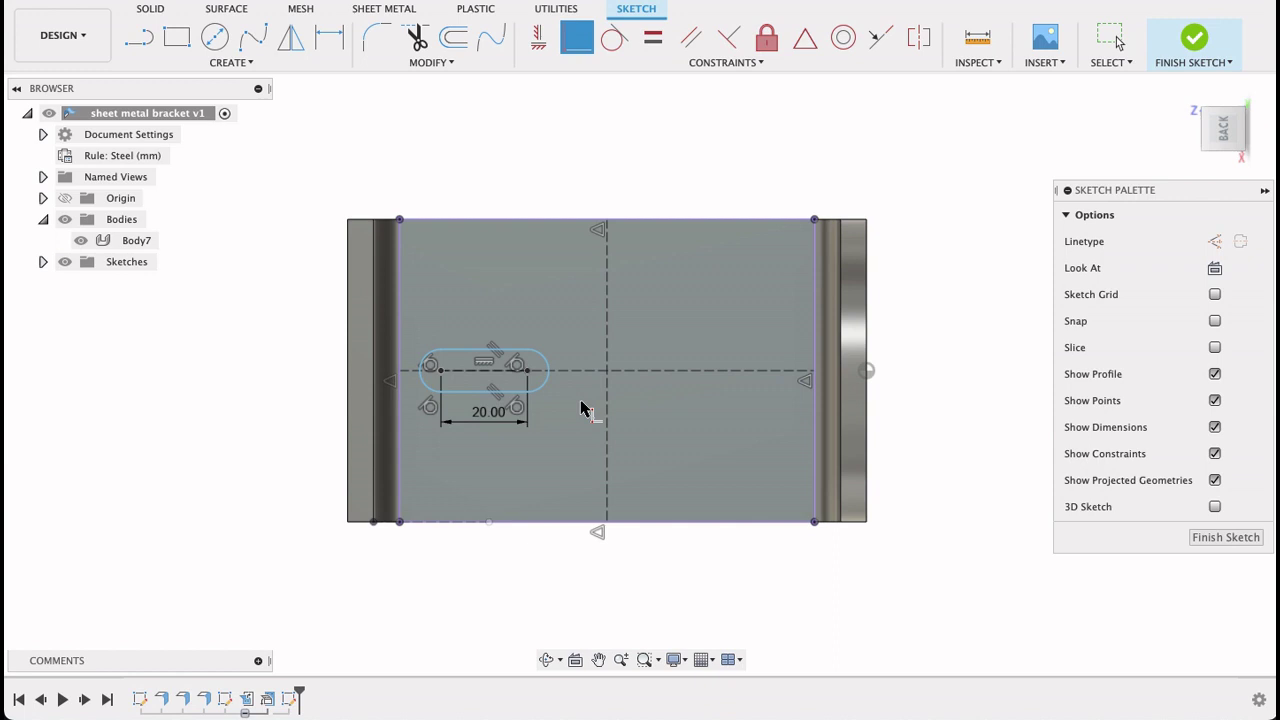
{"action": "key", "text": "d"}
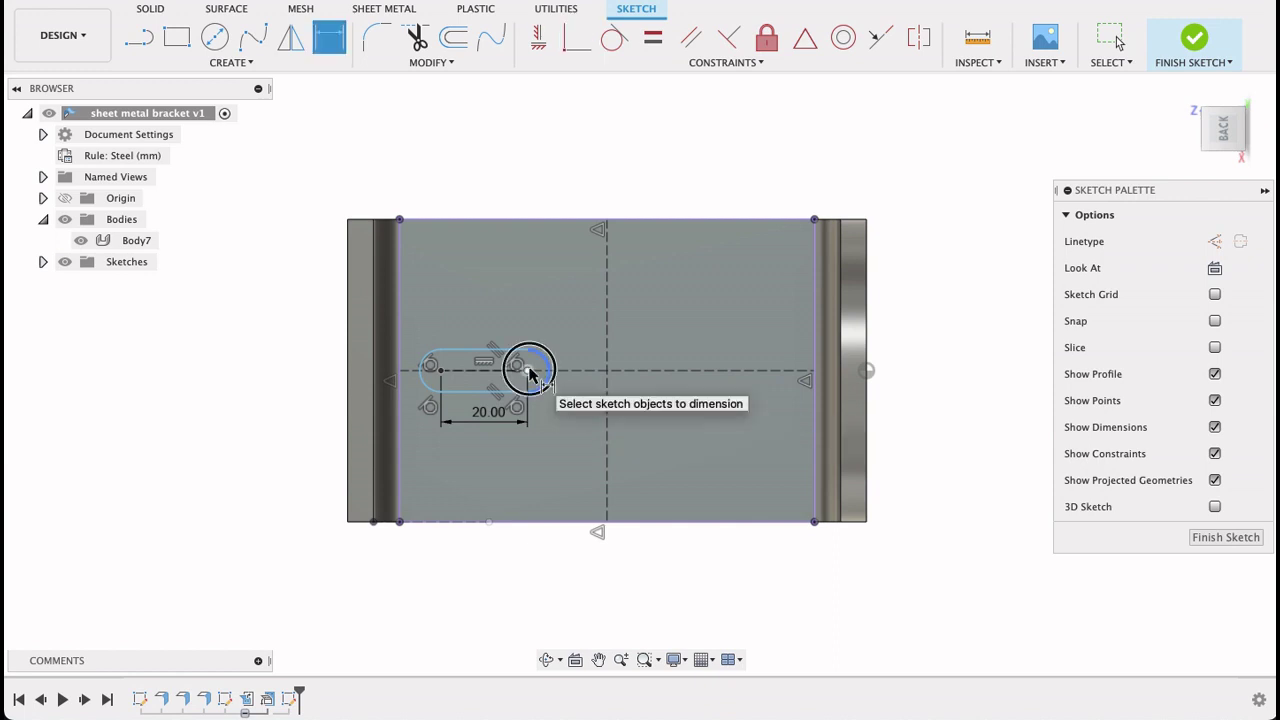
{"action": "left_click", "coordinate": [527, 370]}
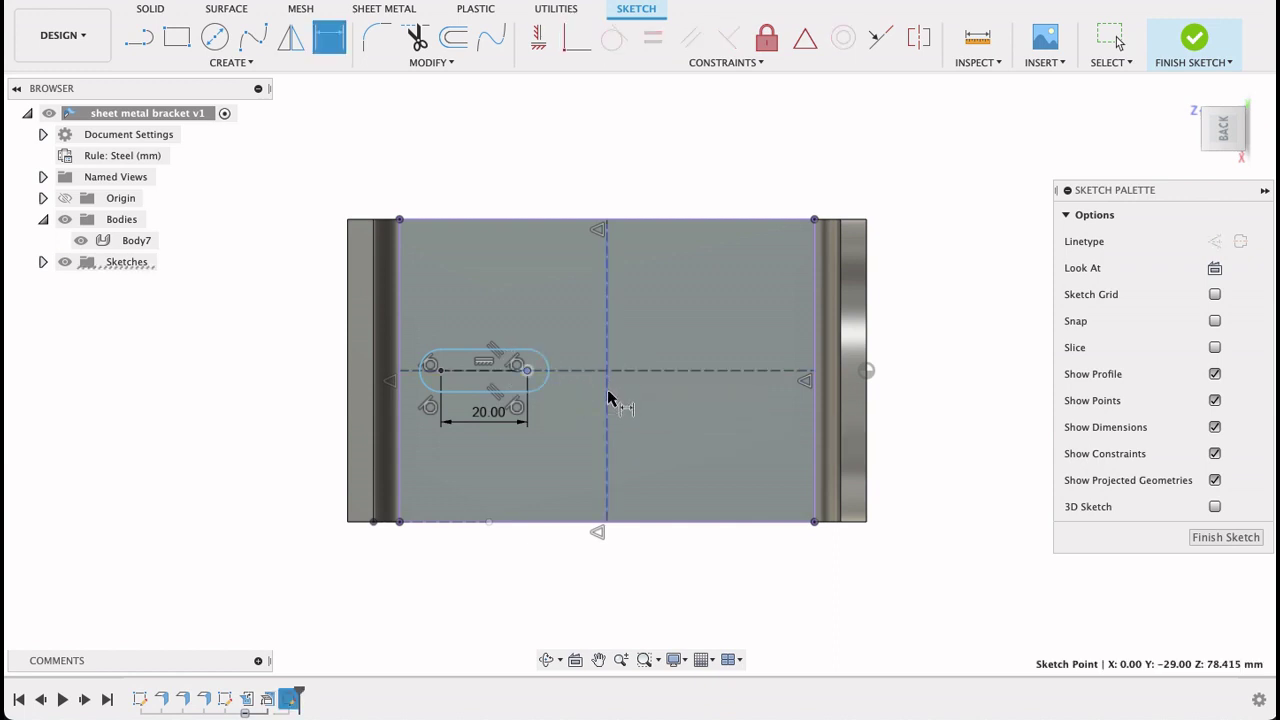
{"action": "left_click", "coordinate": [607, 398]}
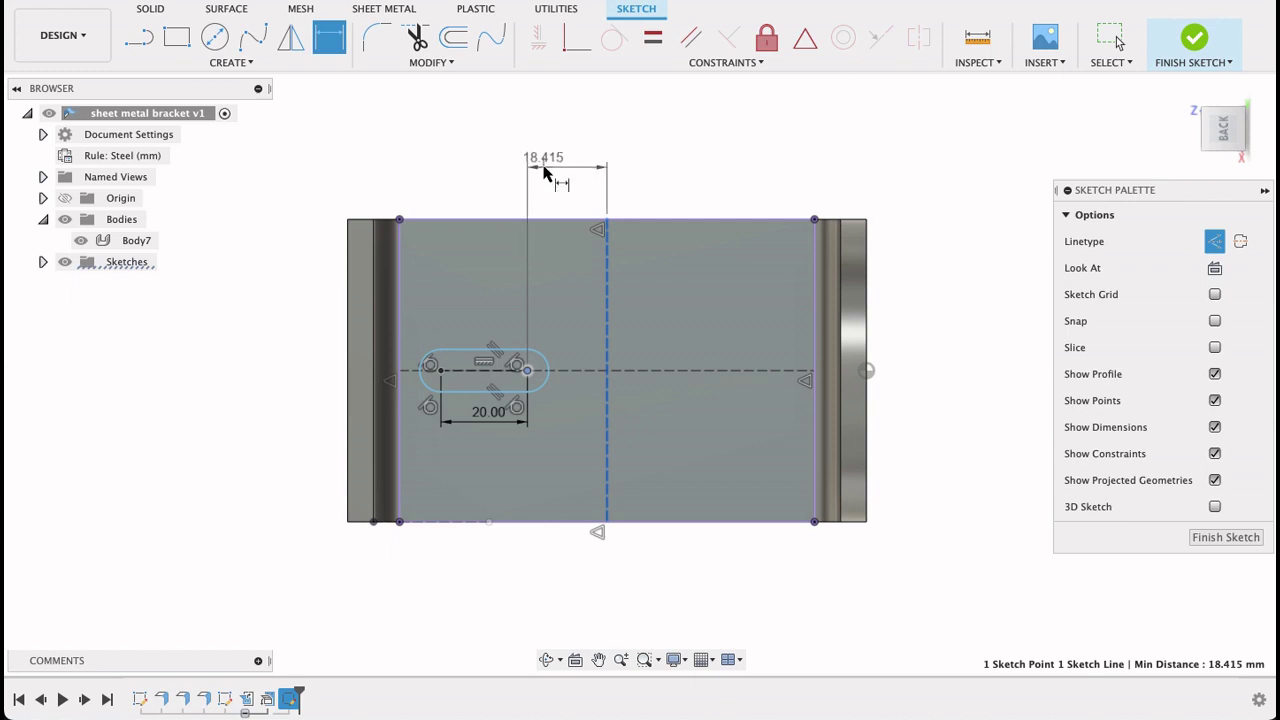
{"action": "left_click", "coordinate": [545, 170]}
{"action": "type", "text": "20"}
{"action": "key", "text": "Return"}
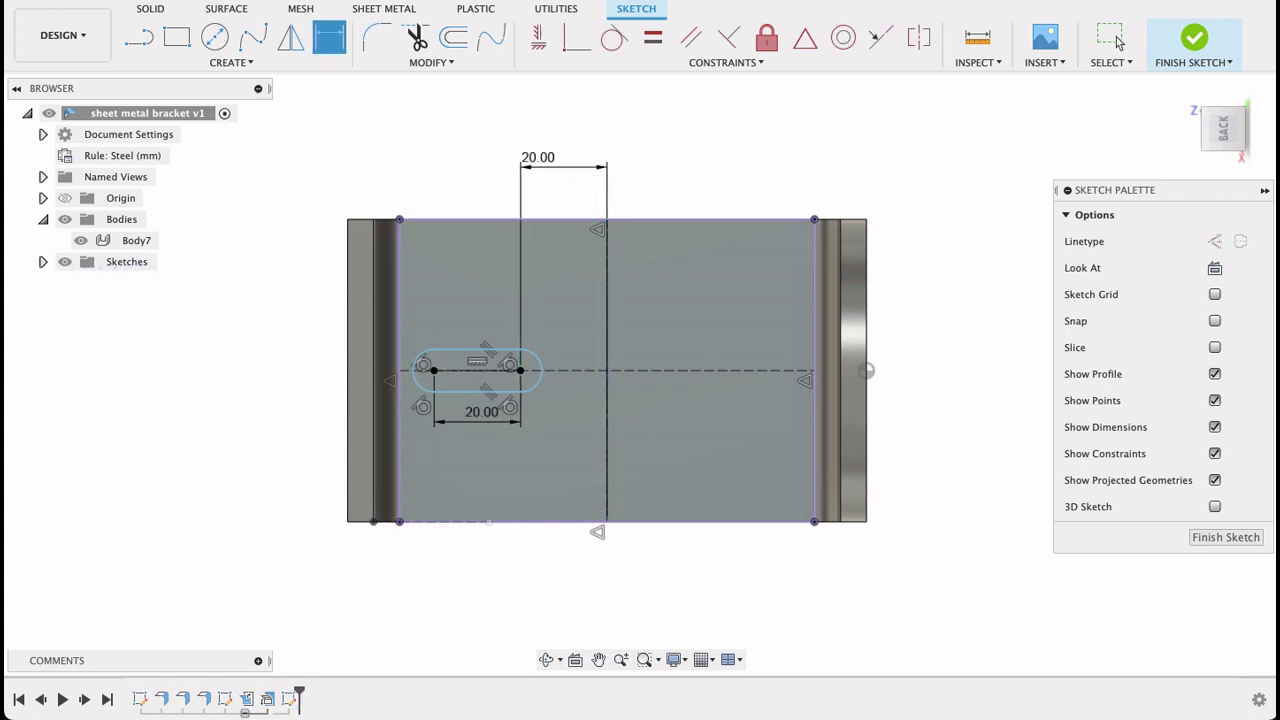
- Set the slot's end radius to 6 mm
{"action": "left_click", "coordinate": [535, 392]}
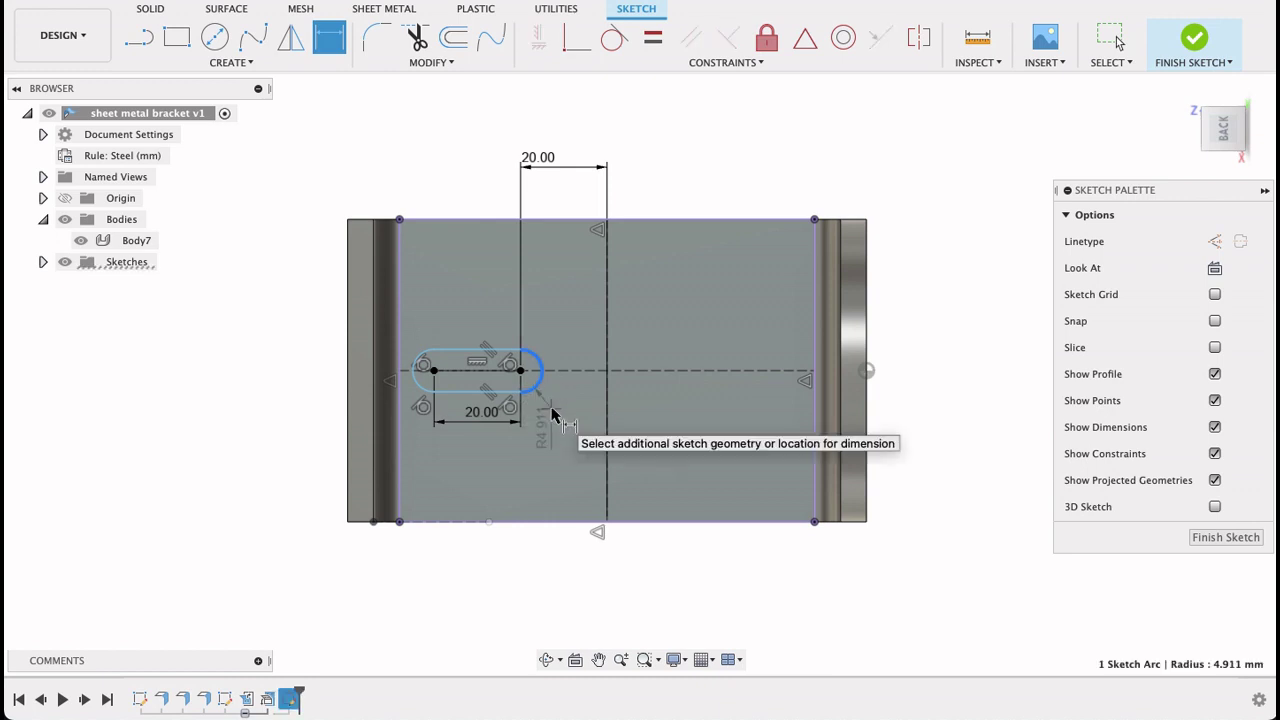
{"action": "left_click", "coordinate": [552, 413]}
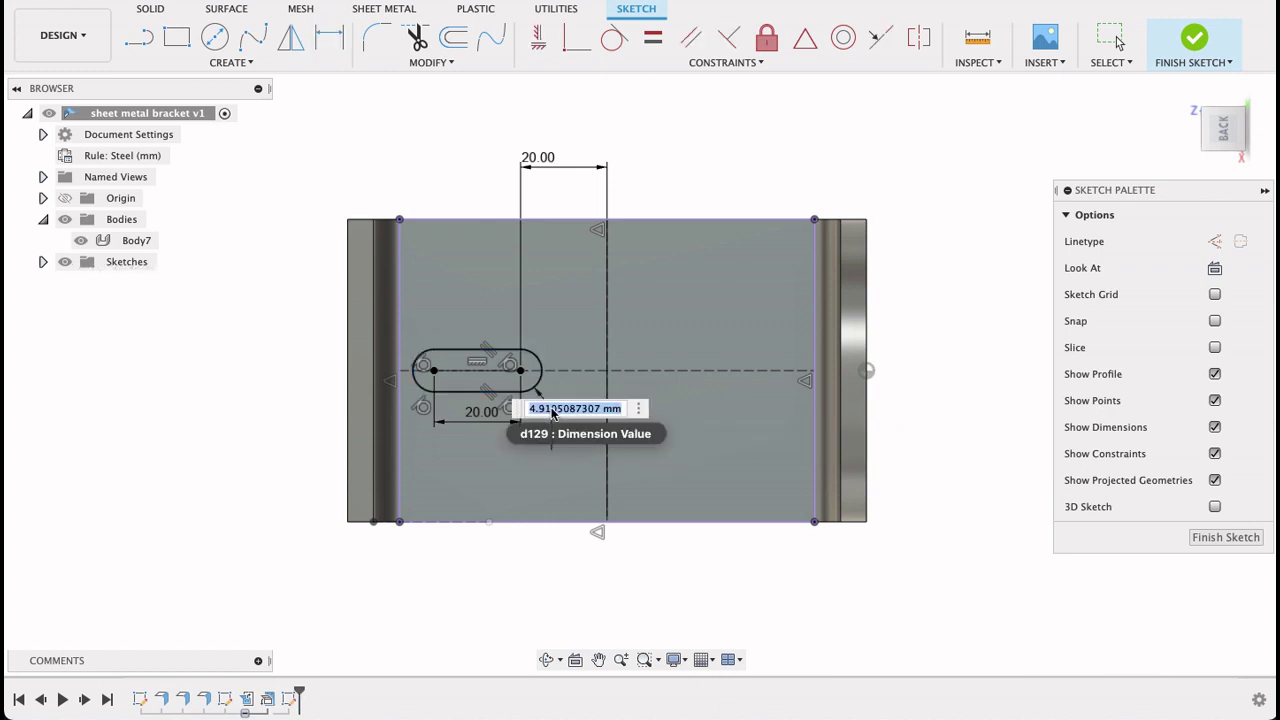
{"action": "type", "text": "6"}
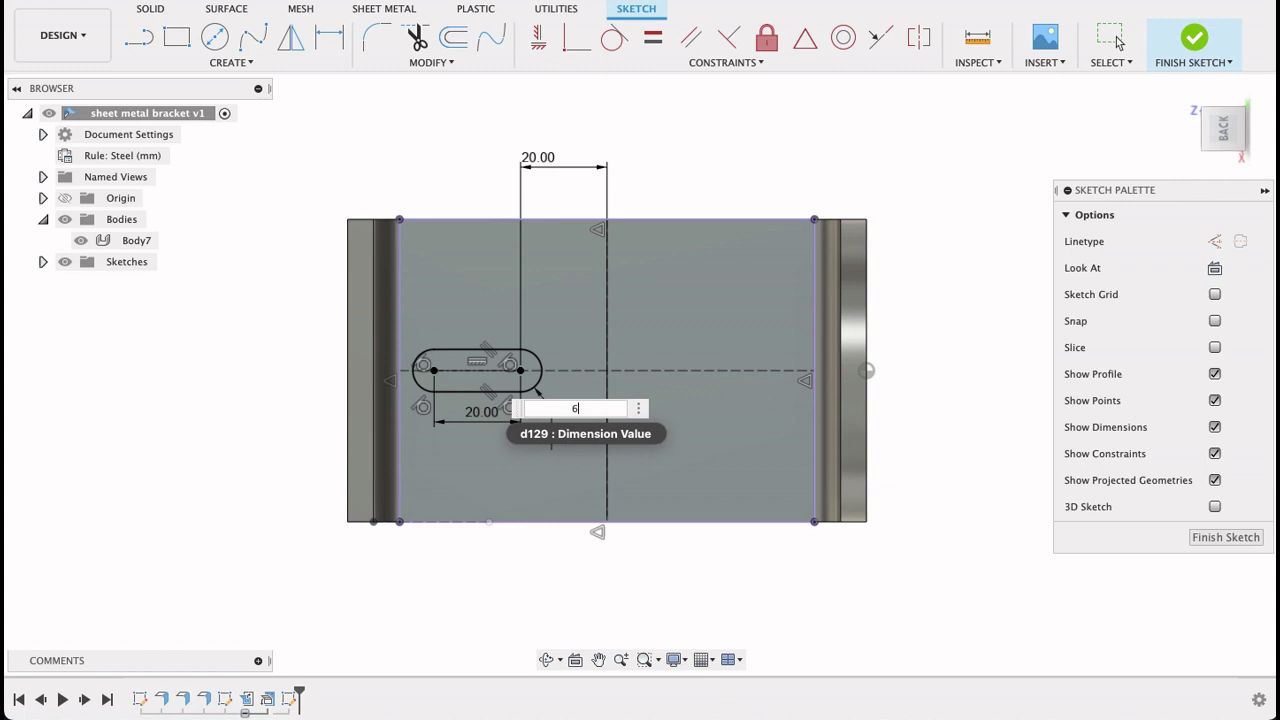
{"action": "key", "text": "Return"}
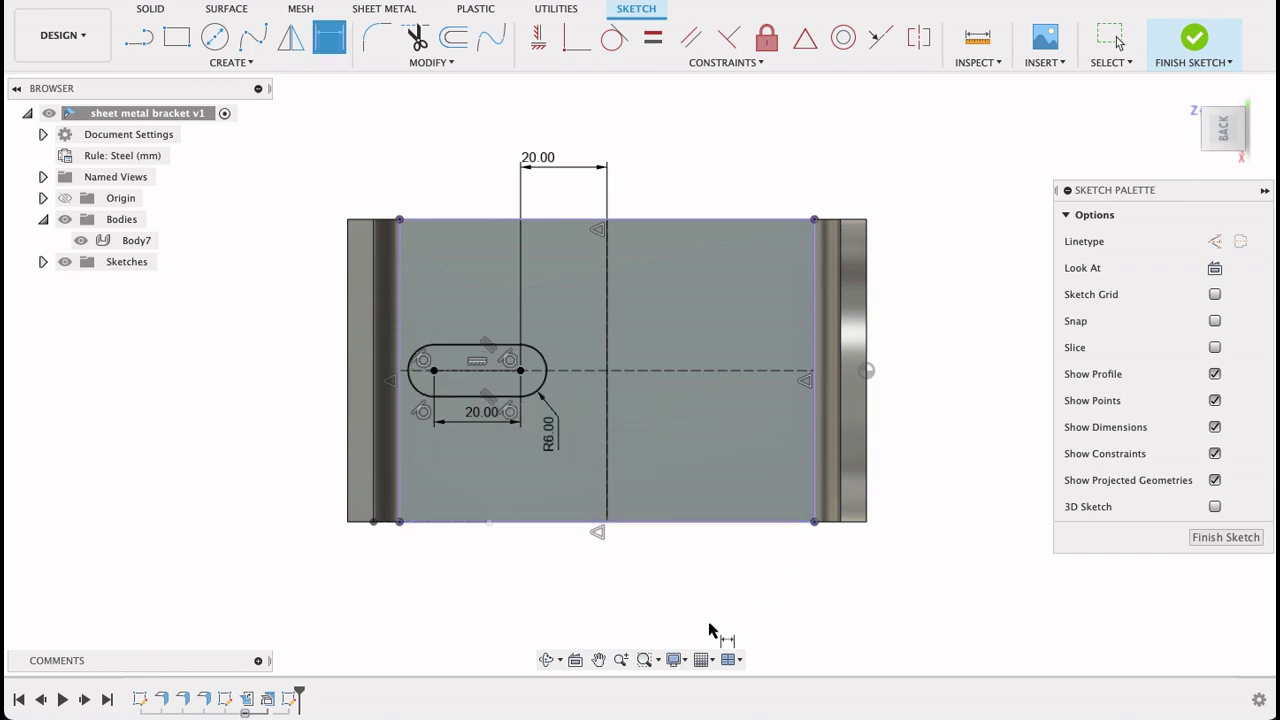
- Mirror the slot's two lines and two arcs across the vertical centre line
{"action": "left_click", "coordinate": [287, 47]}
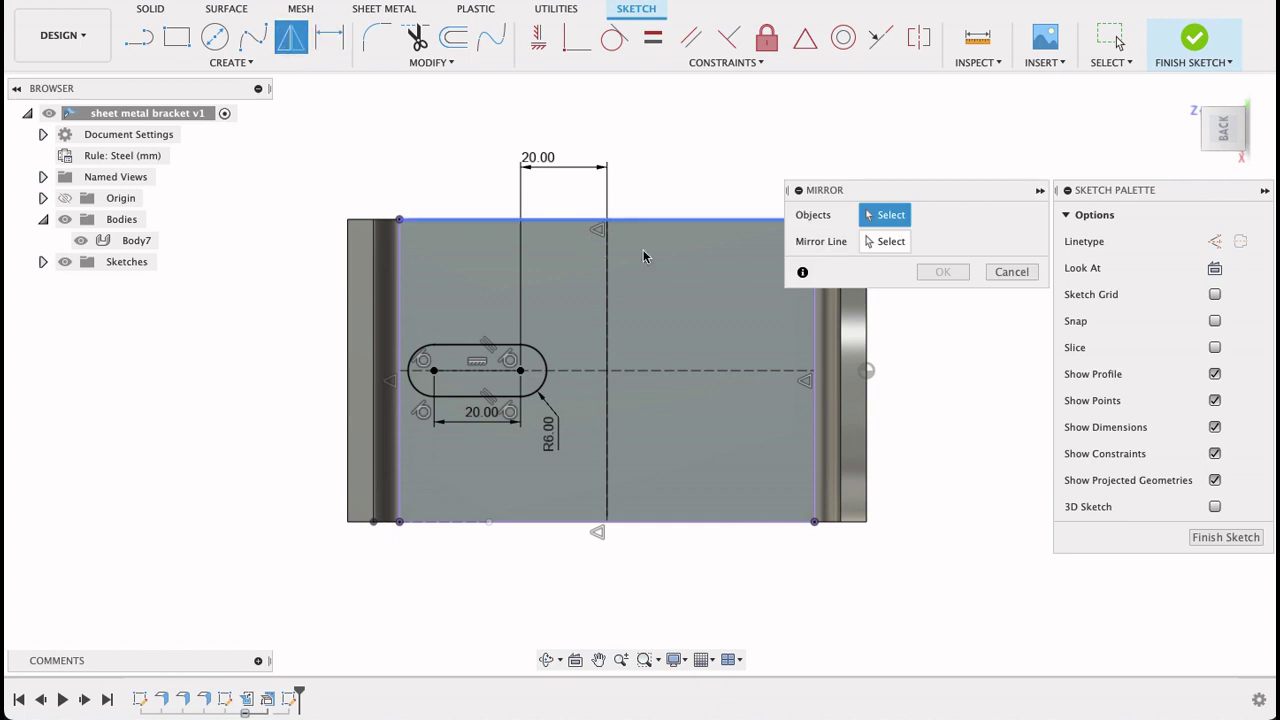
{"action": "left_click", "coordinate": [497, 347]}
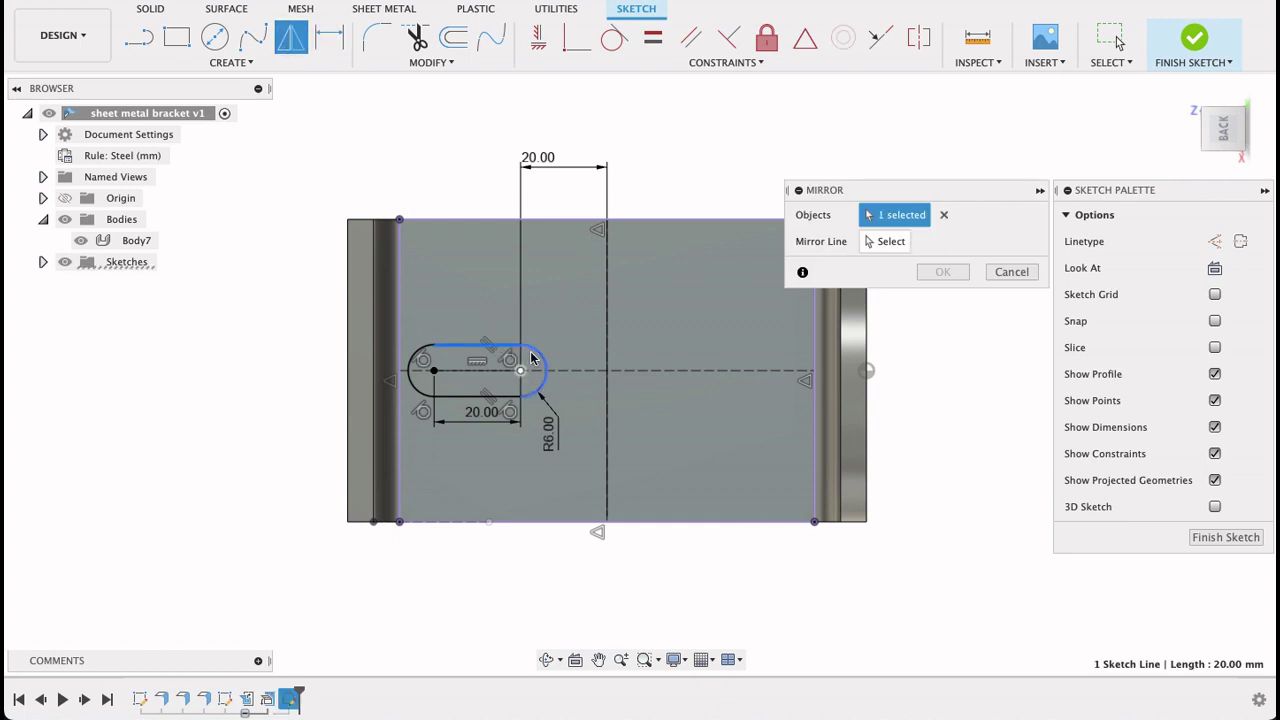
{"action": "left_click", "coordinate": [532, 369]}
{"action": "left_click", "coordinate": [486, 398]}
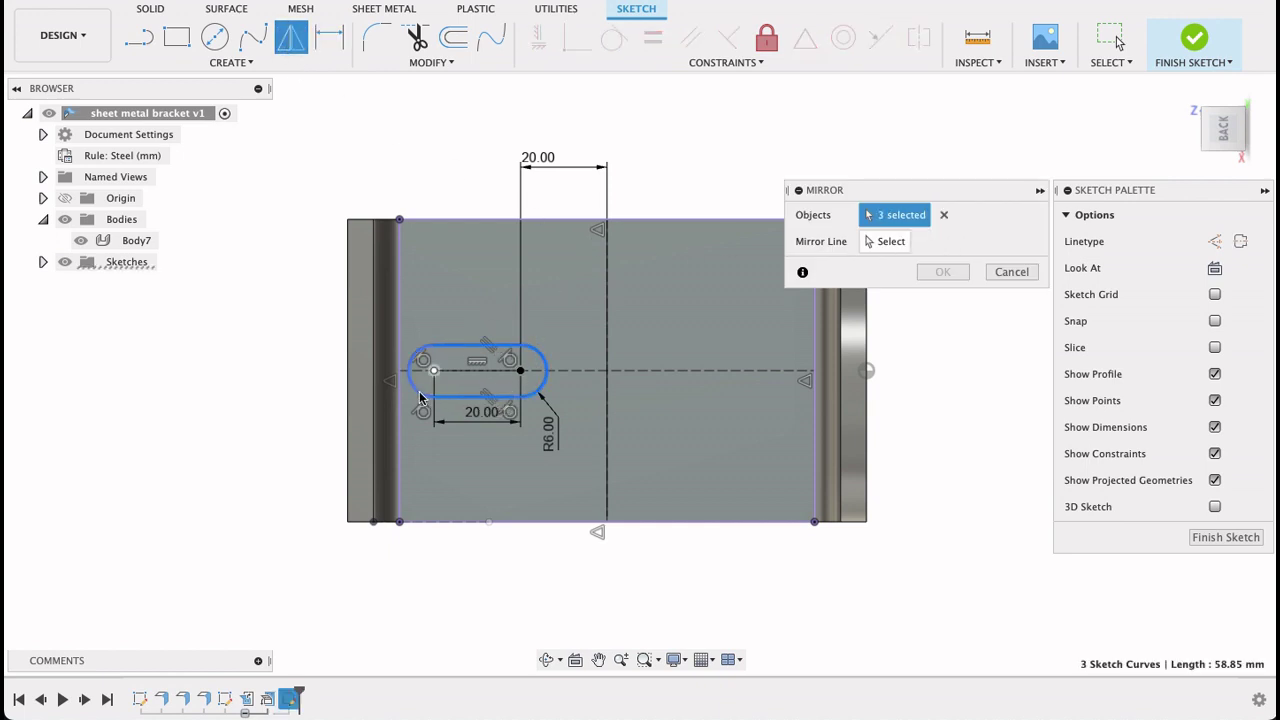
{"action": "left_click", "coordinate": [420, 397]}
{"action": "left_click", "coordinate": [880, 245]}
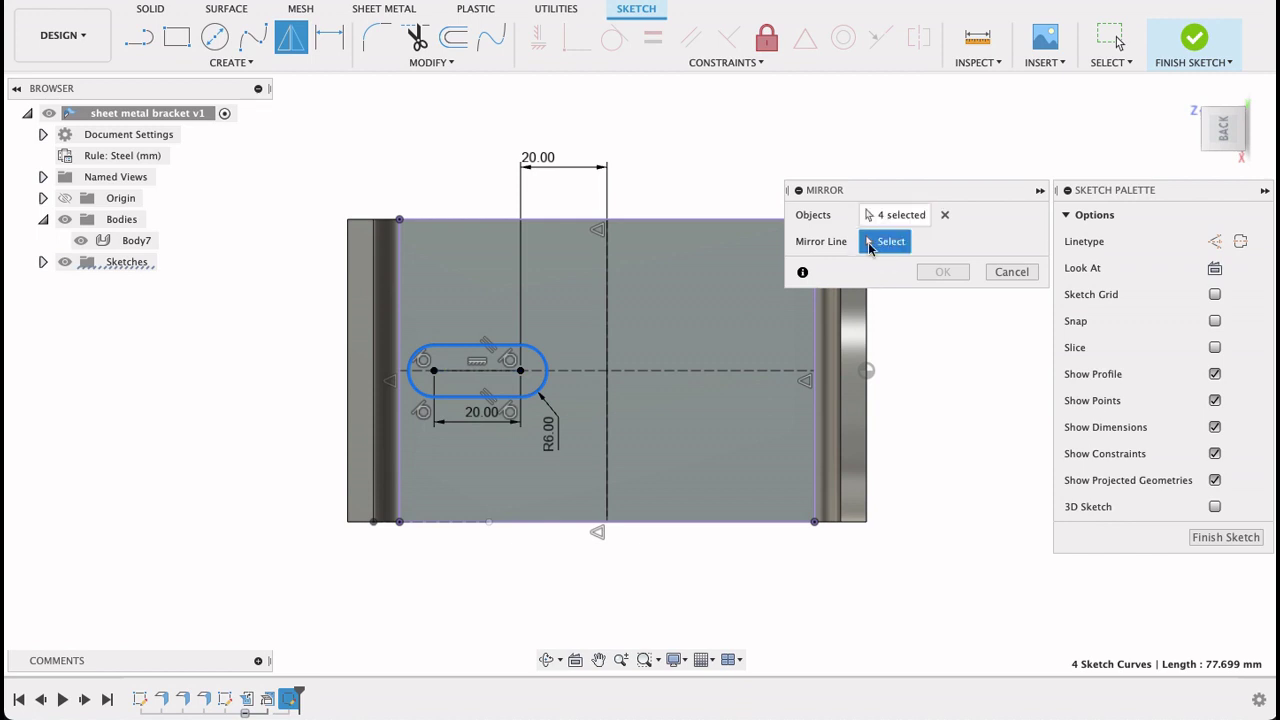
{"action": "left_click", "coordinate": [607, 314]}
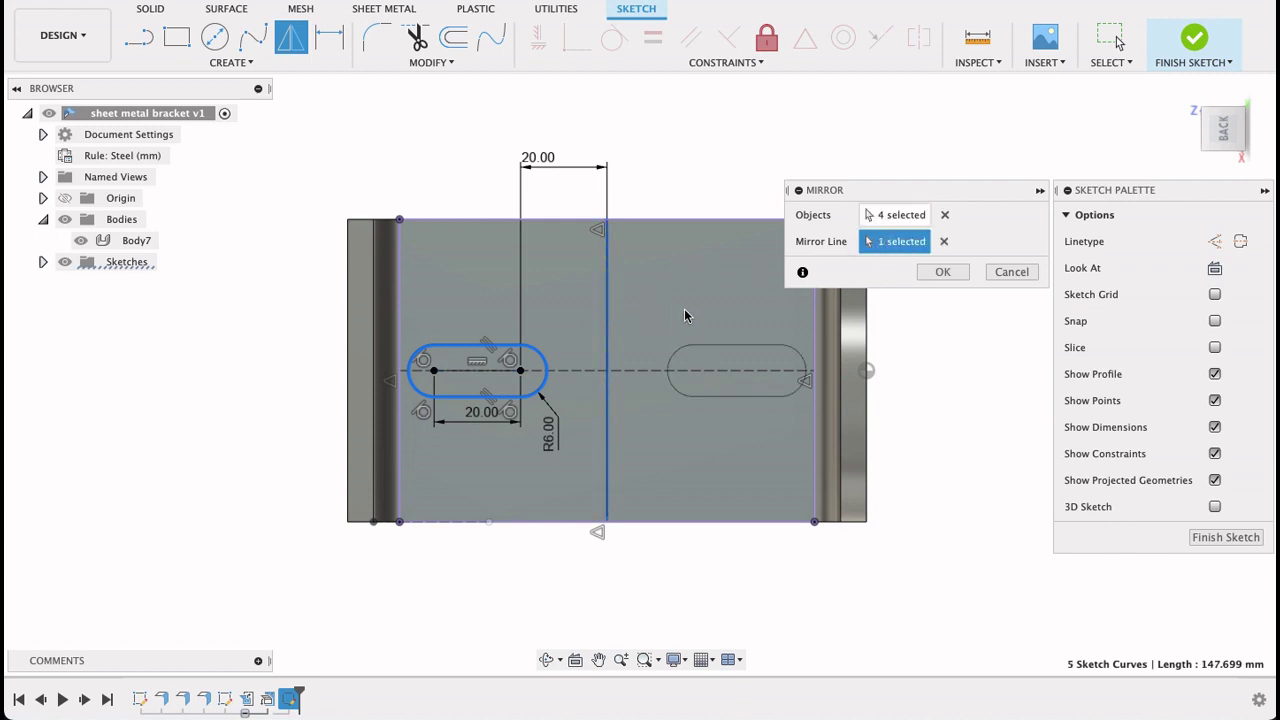
{"action": "left_click", "coordinate": [943, 272]}
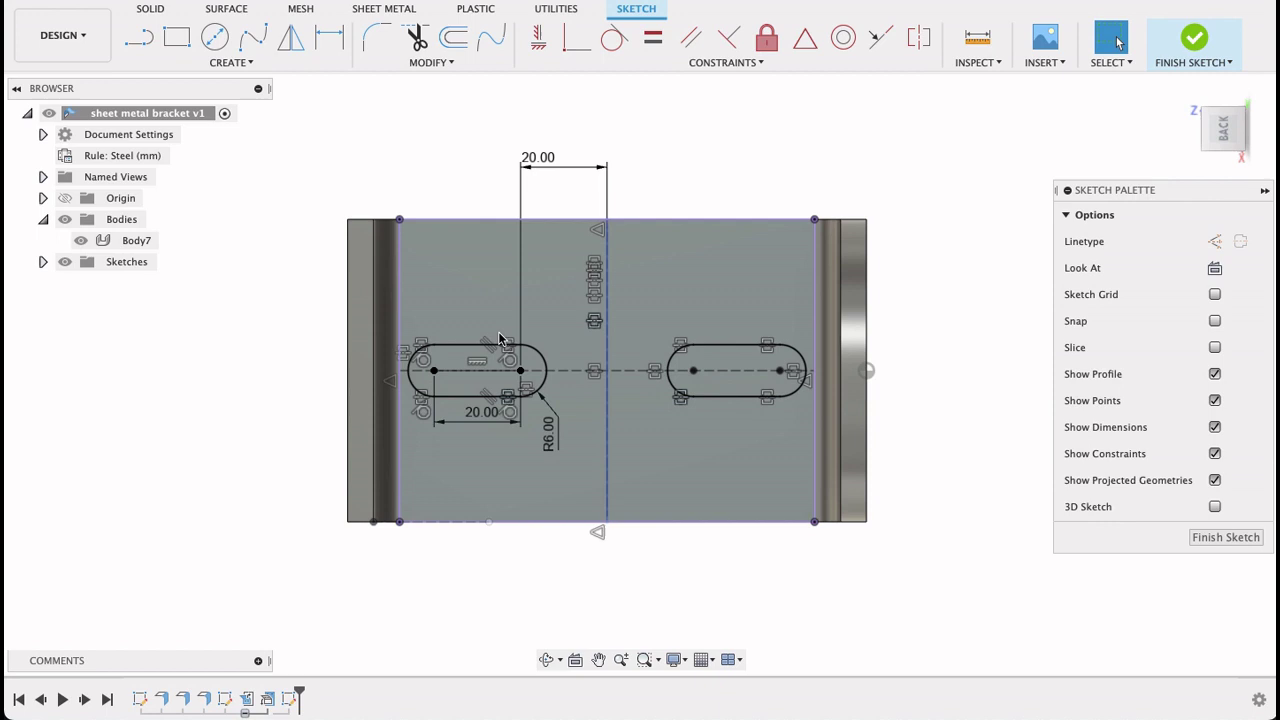
- Move the 20.00 dimension beside the slots and pan the reference drawing to its flat pattern
{"action": "left_click_drag", "start_coordinate": [545, 163], "coordinate": [567, 372]}
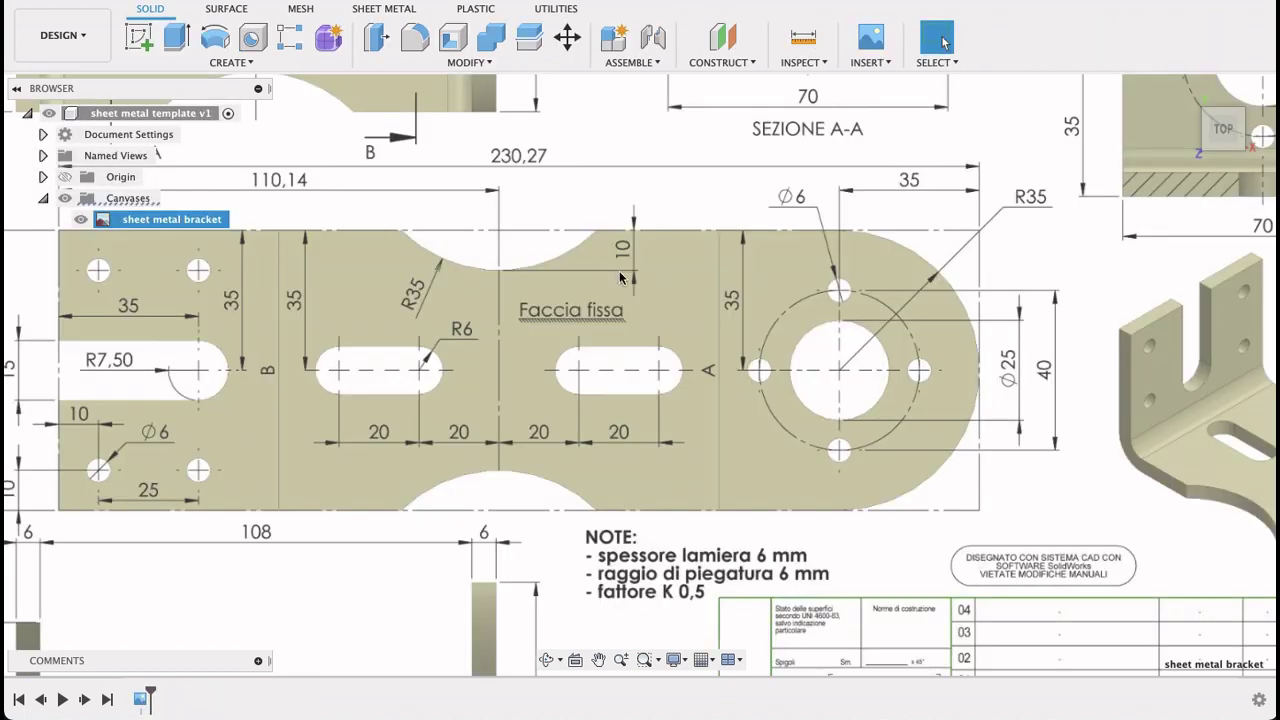
{"action": "scroll", "coordinate": [620, 278], "scroll_direction": "down", "scroll_amount": 1}
{"action": "middle_click_drag", "start_coordinate": [666, 202], "coordinate": [680, 290]}
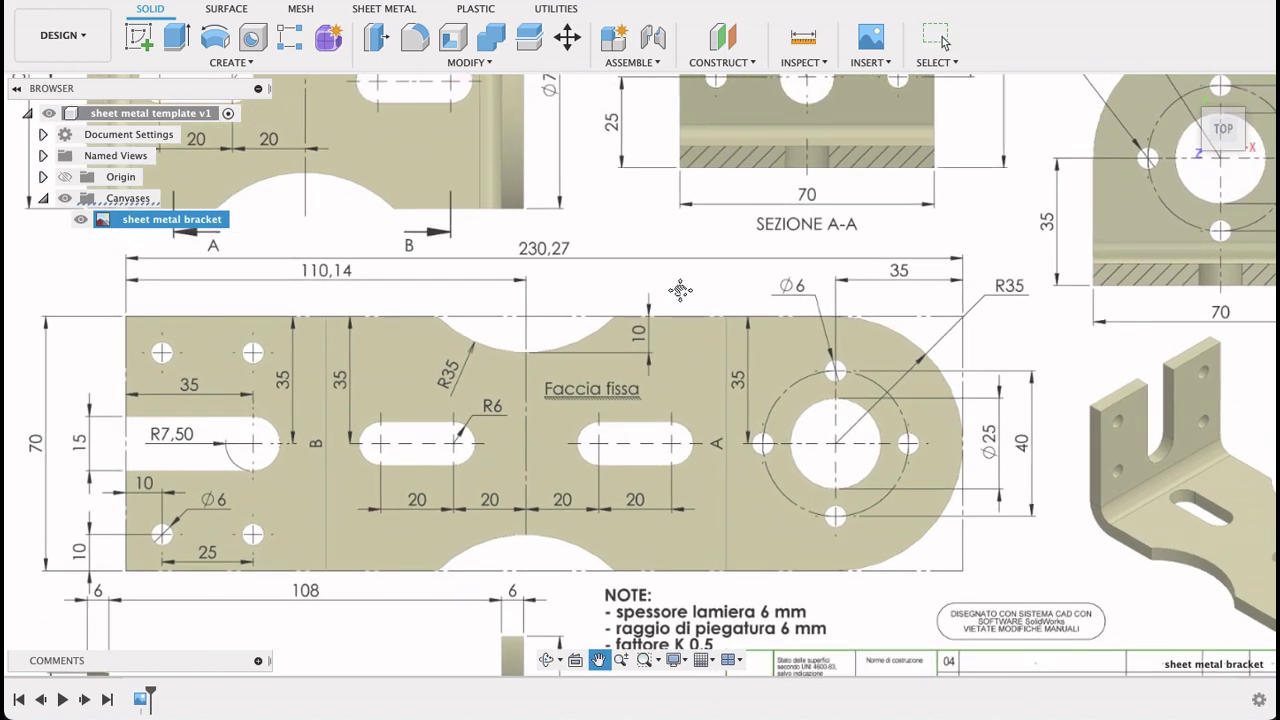
{"action": "left_click_drag", "start_coordinate": [680, 290], "coordinate": [688, 325]}
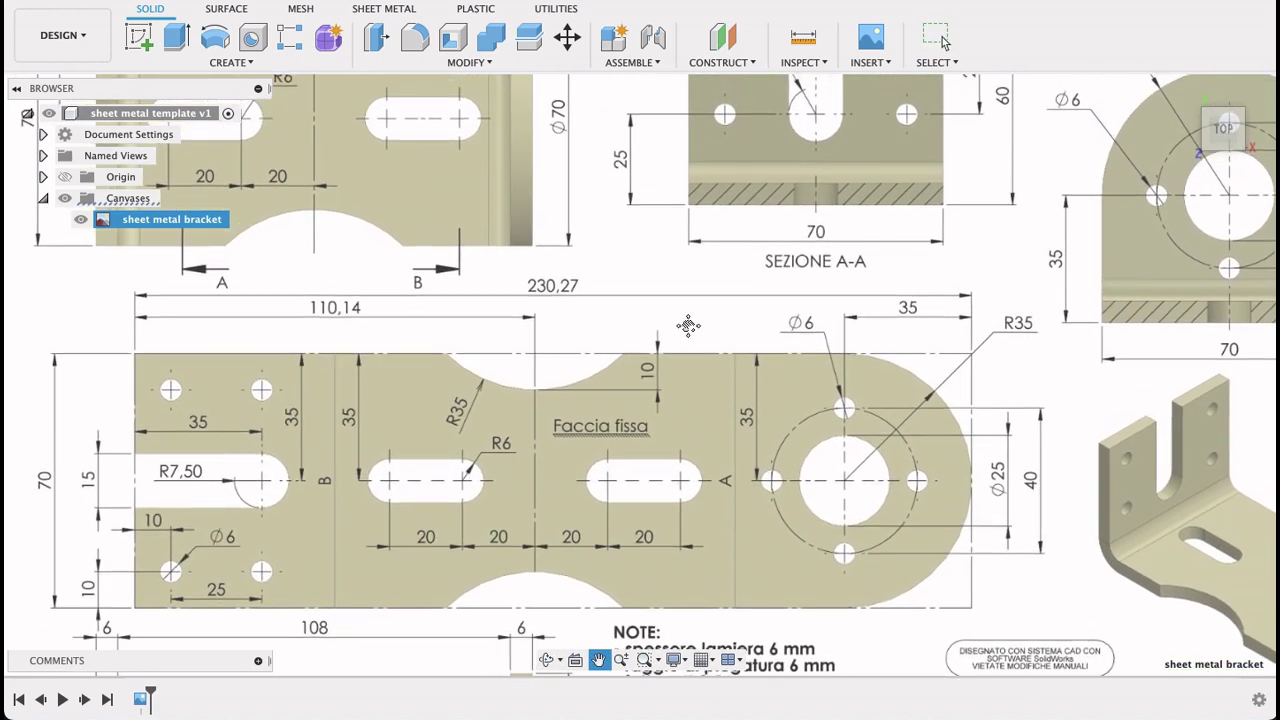
{"action": "key", "text": "Escape"}
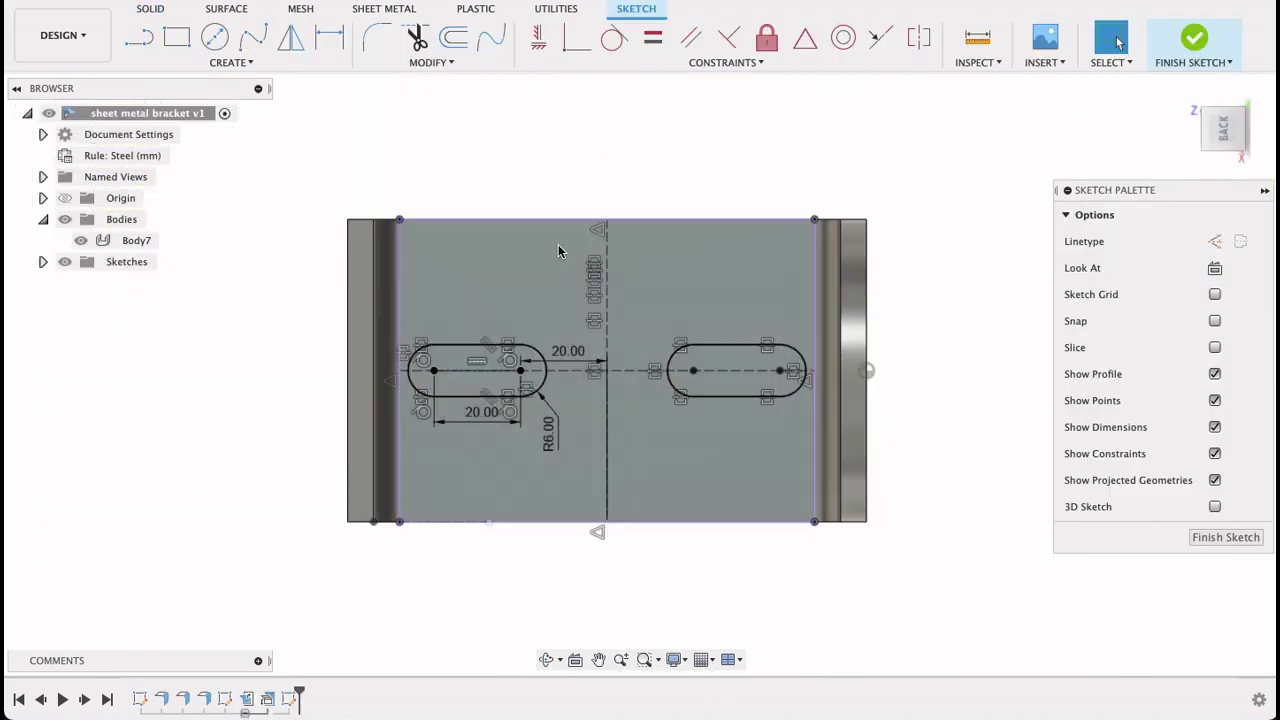
- Draw a 40 mm horizontal construction line across the plate above the two slots
{"action": "left_click_drag", "start_coordinate": [634, 279], "coordinate": [608, 379]}
{"action": "key", "text": "Escape"}
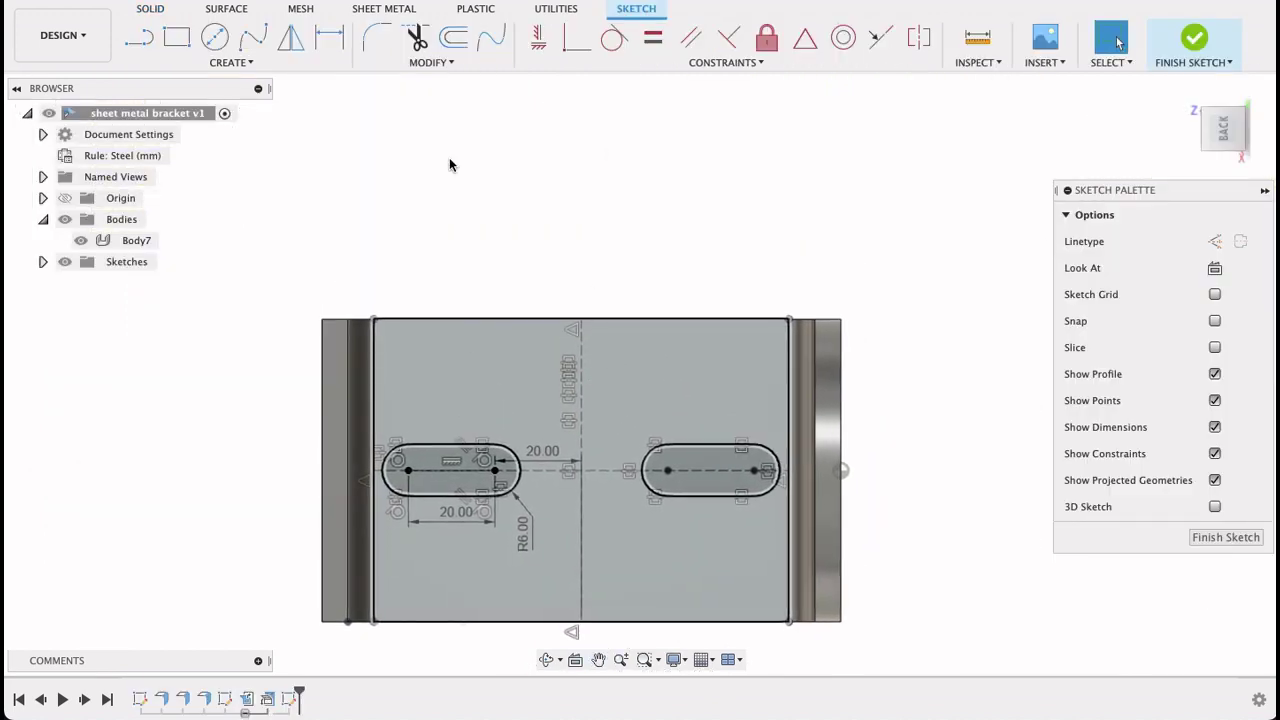
{"action": "left_click", "coordinate": [148, 44]}
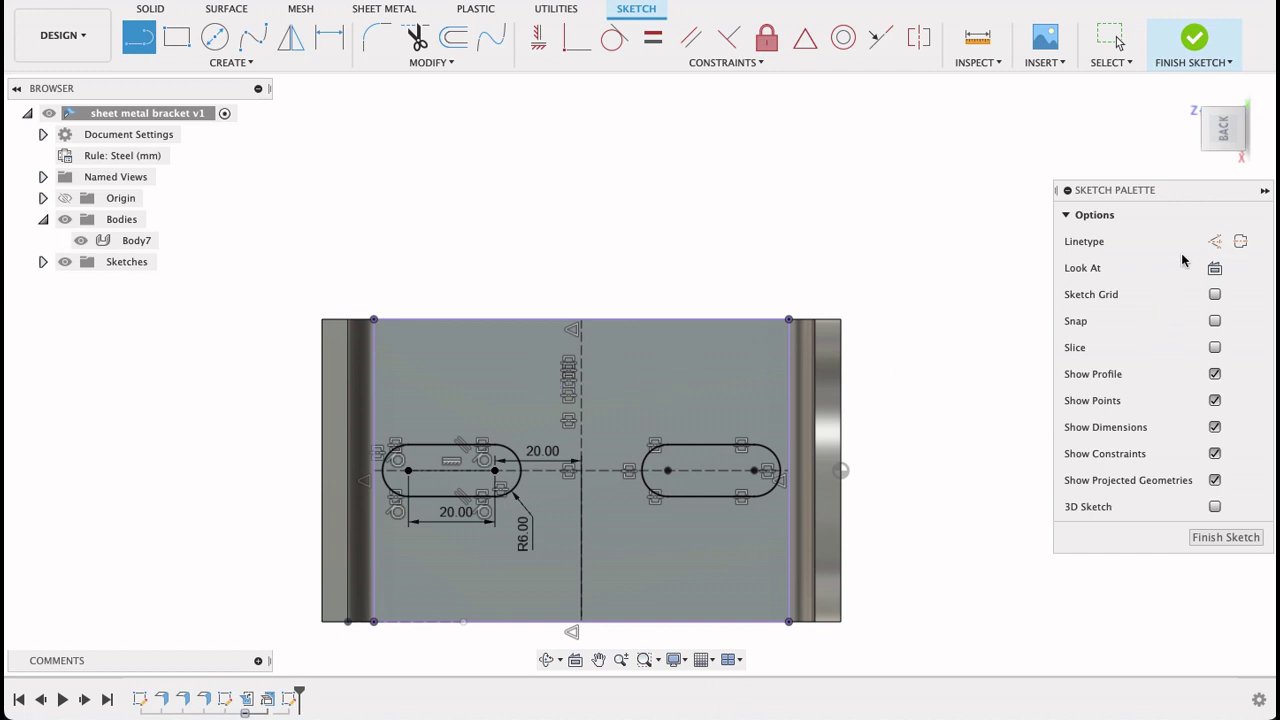
{"action": "left_click", "coordinate": [1214, 241]}
{"action": "left_click", "coordinate": [494, 378]}
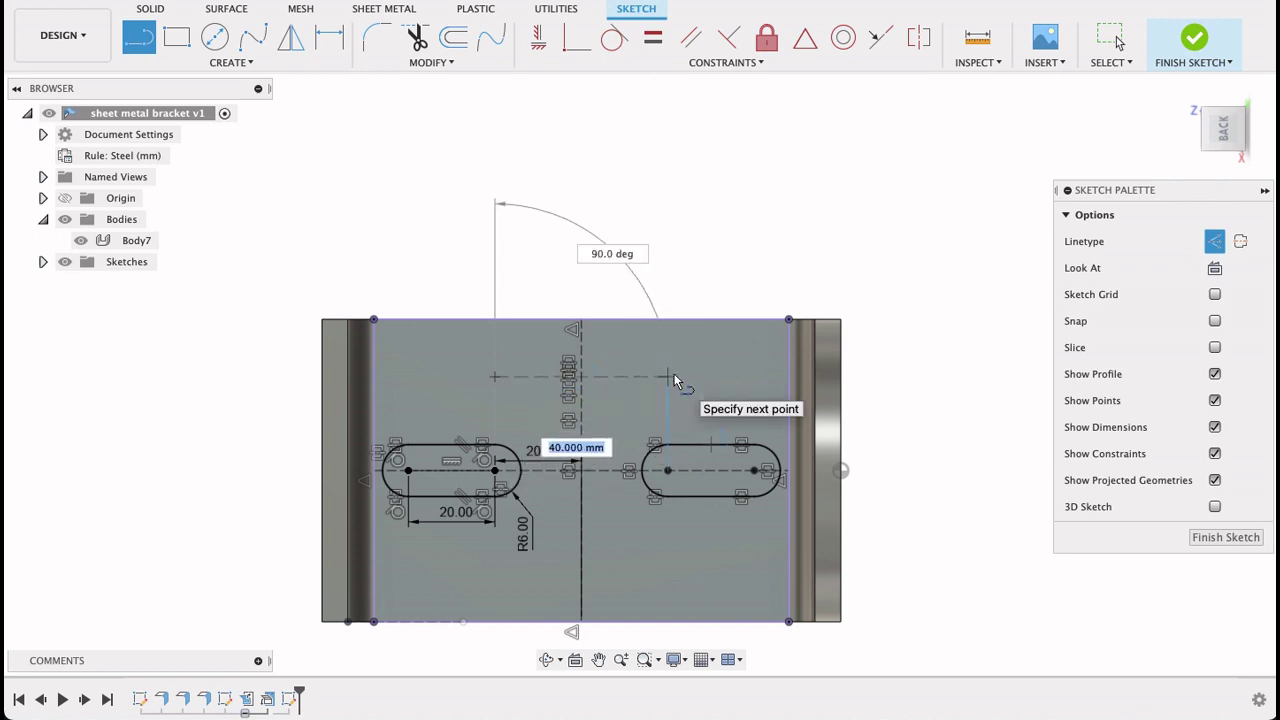
{"action": "left_click", "coordinate": [672, 375]}
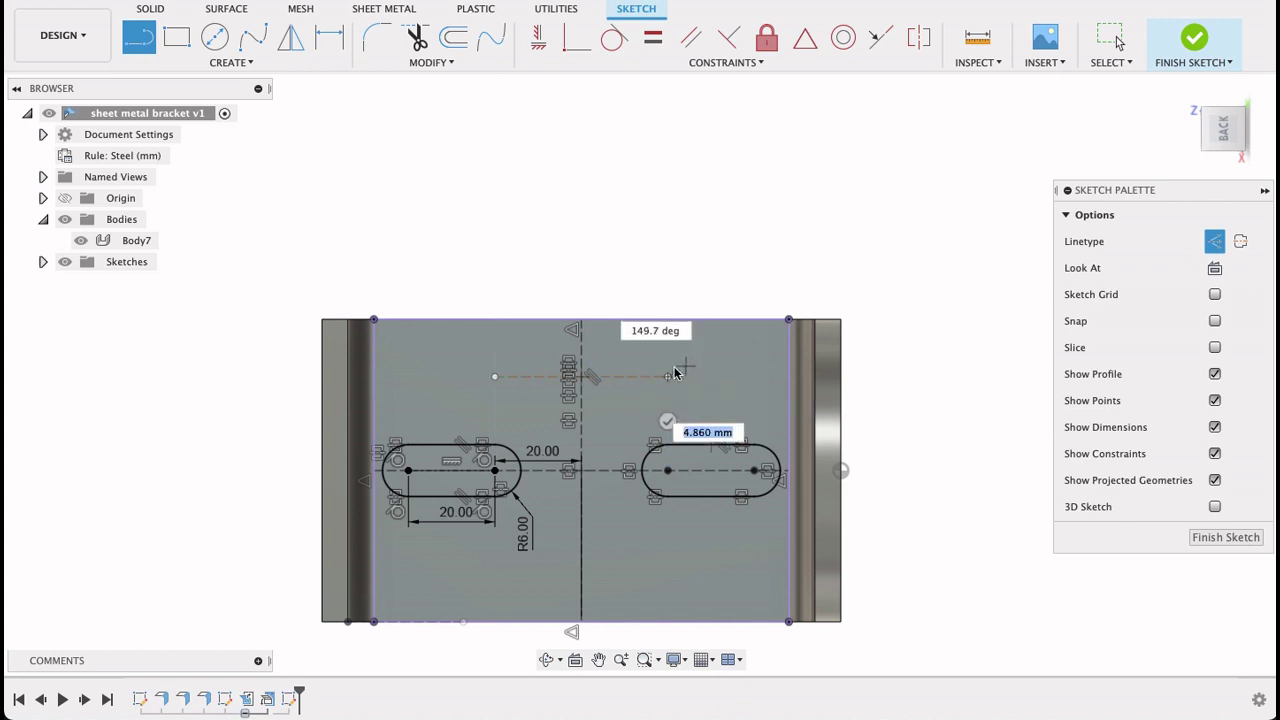
{"action": "type", "text": "d"}
{"action": "key", "text": "BackSpace"}
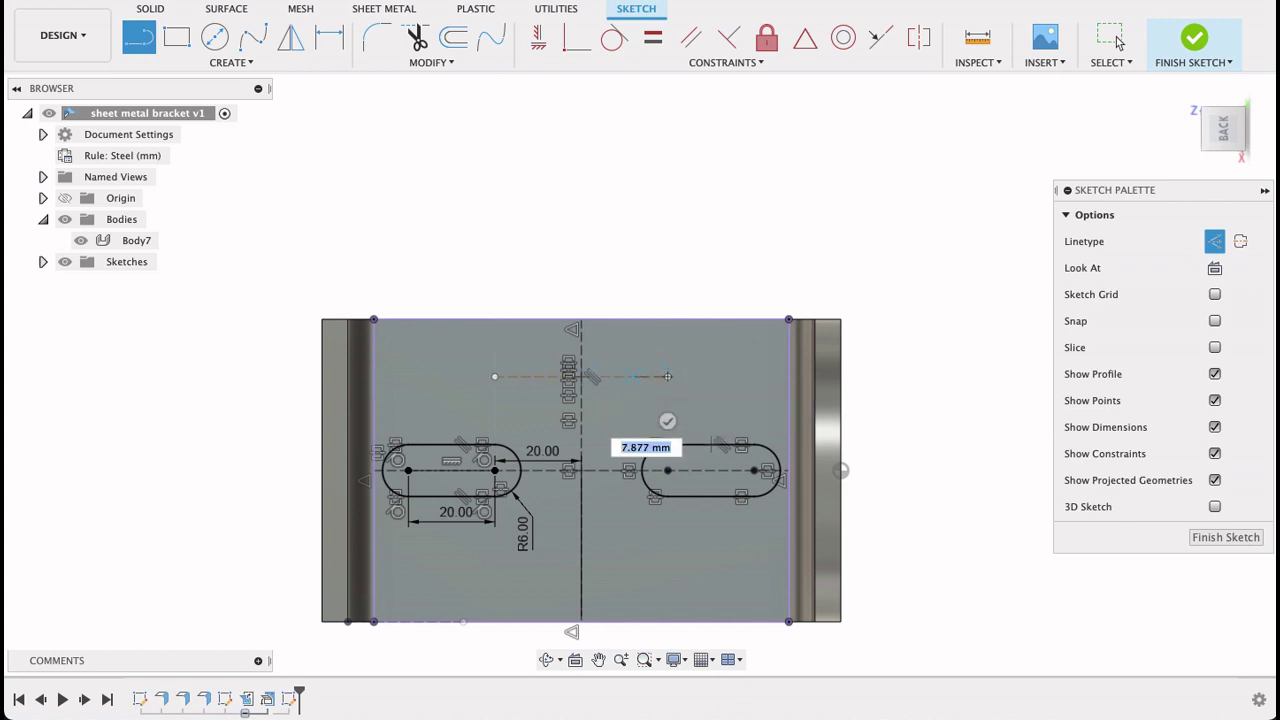
{"action": "key", "text": "Escape"}
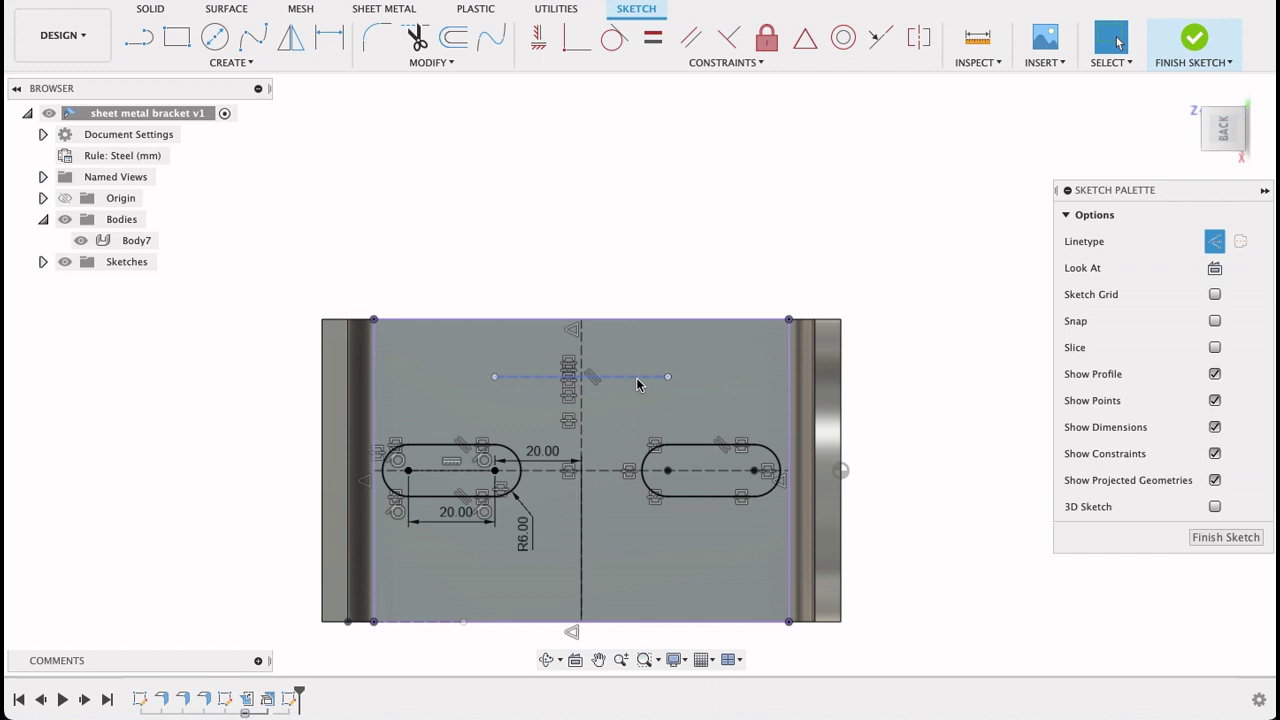
- Dimension the construction line 10 mm below the plate's top edge
{"action": "key", "text": "d"}
{"action": "left_click", "coordinate": [636, 378]}
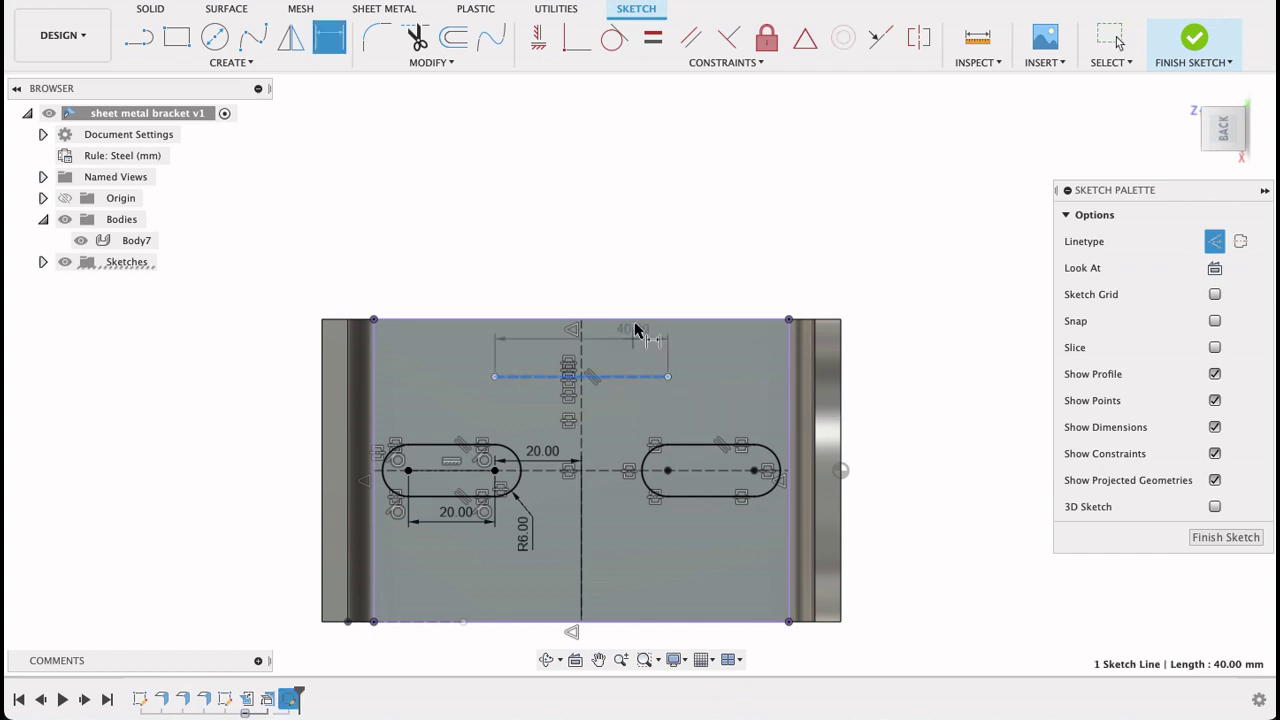
{"action": "left_click", "coordinate": [636, 321]}
{"action": "left_click", "coordinate": [690, 355]}
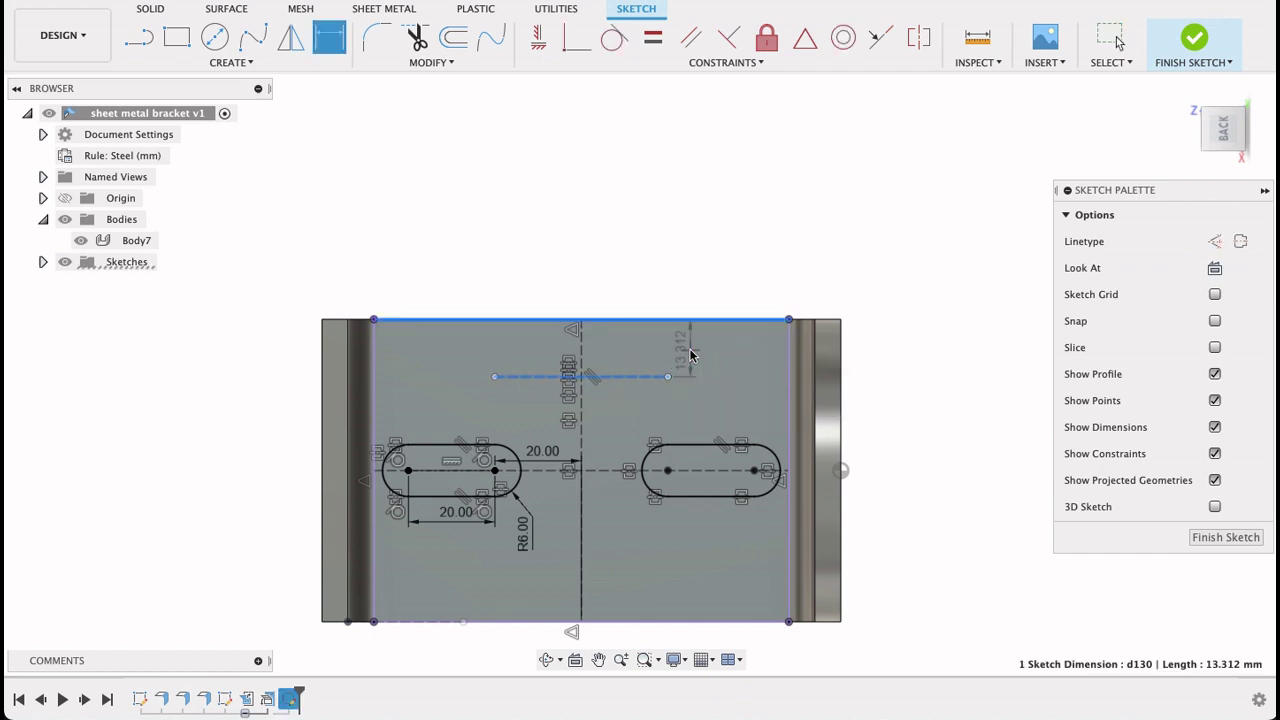
{"action": "type", "text": "10"}
{"action": "key", "text": "Return"}
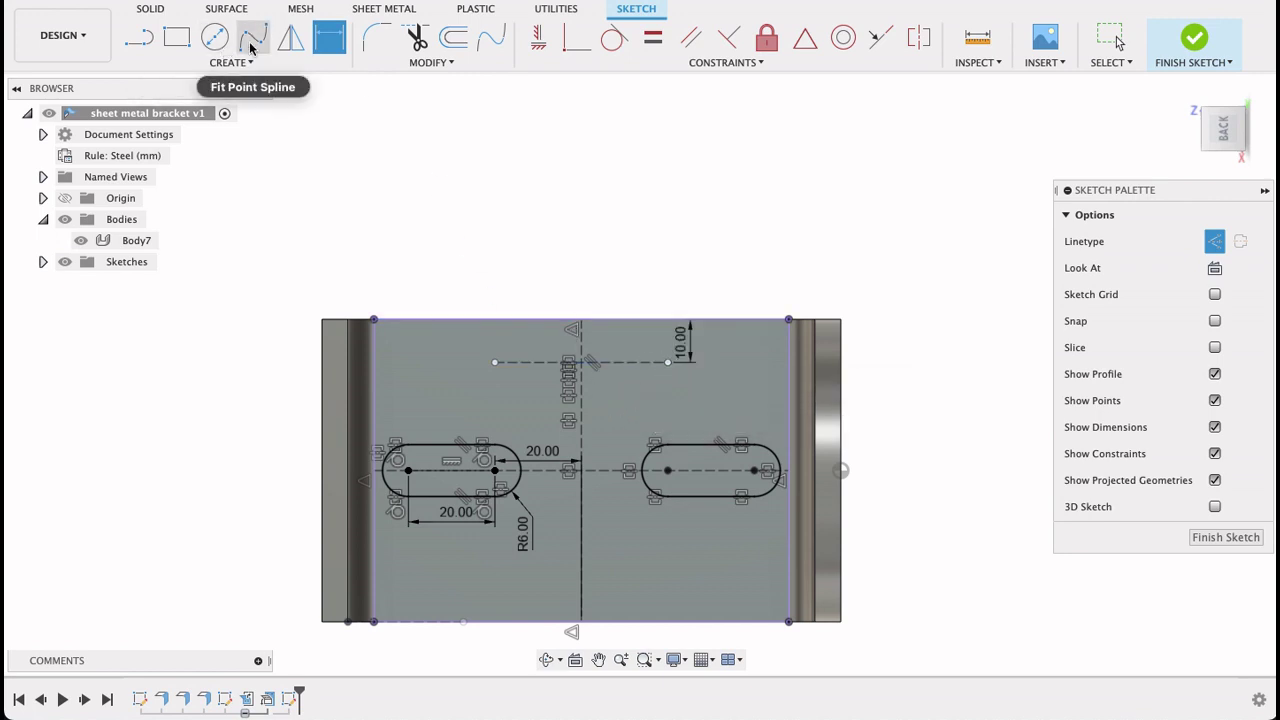
- Draw a 35 mm vertical line rising from the centre line
{"action": "left_click", "coordinate": [139, 38]}
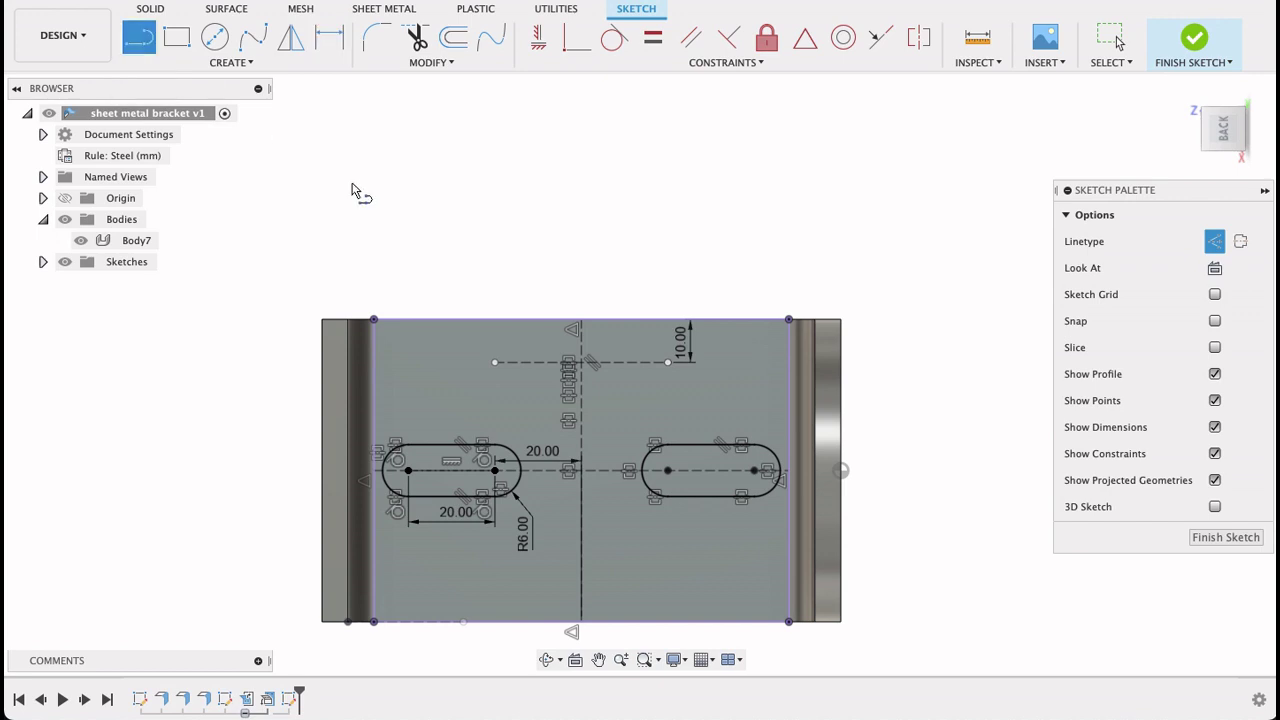
{"action": "left_click", "coordinate": [580, 362]}
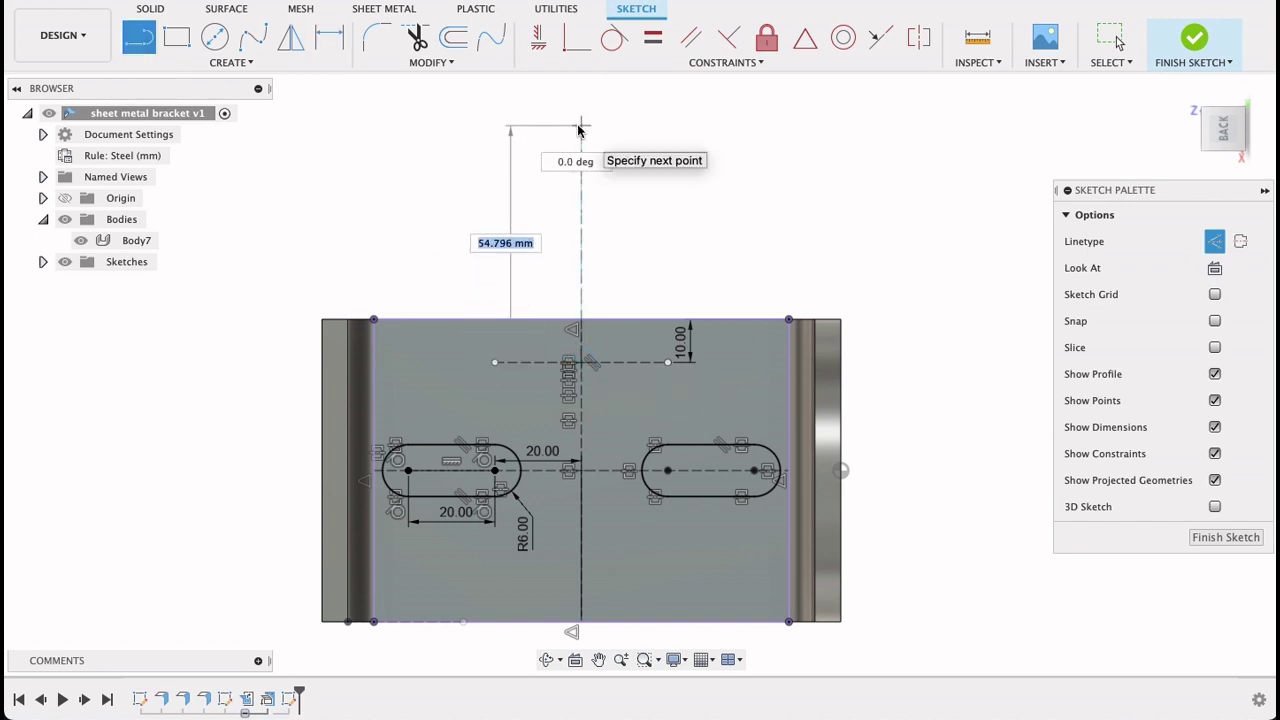
{"action": "type", "text": "35"}
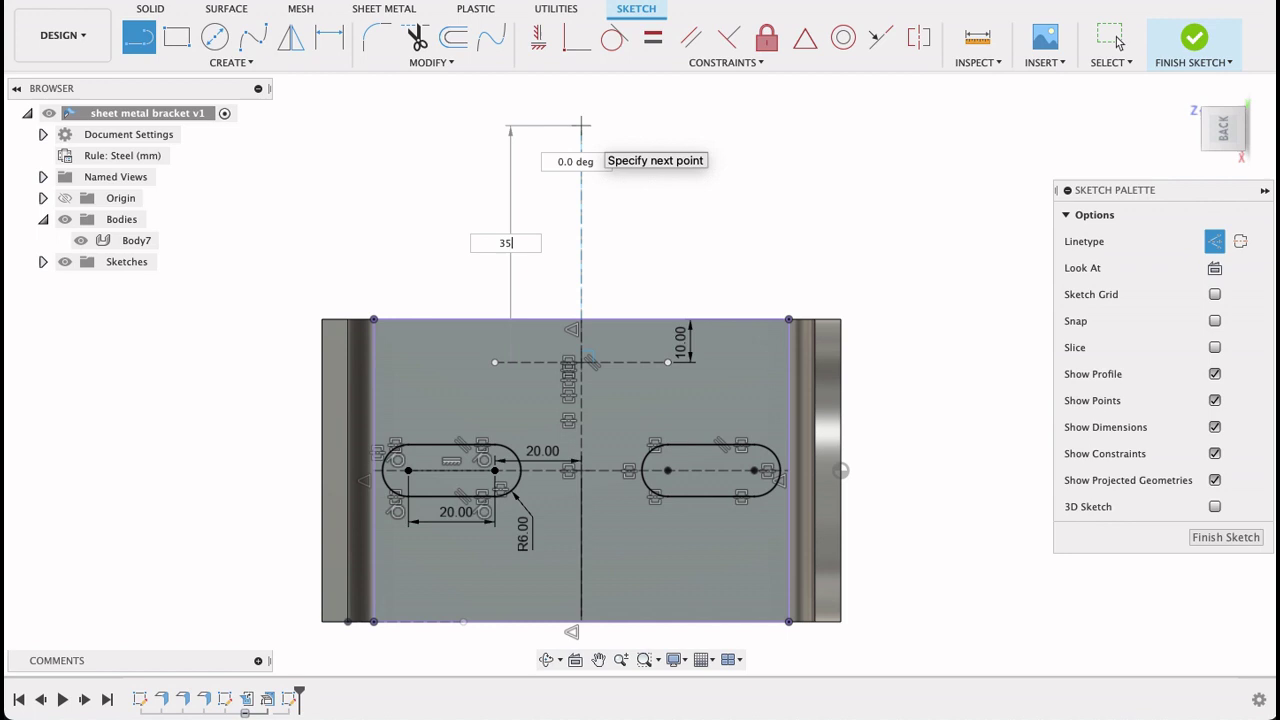
{"action": "key", "text": "Tab"}
{"action": "key", "text": "Return"}
{"action": "left_click", "coordinate": [1118, 40]}
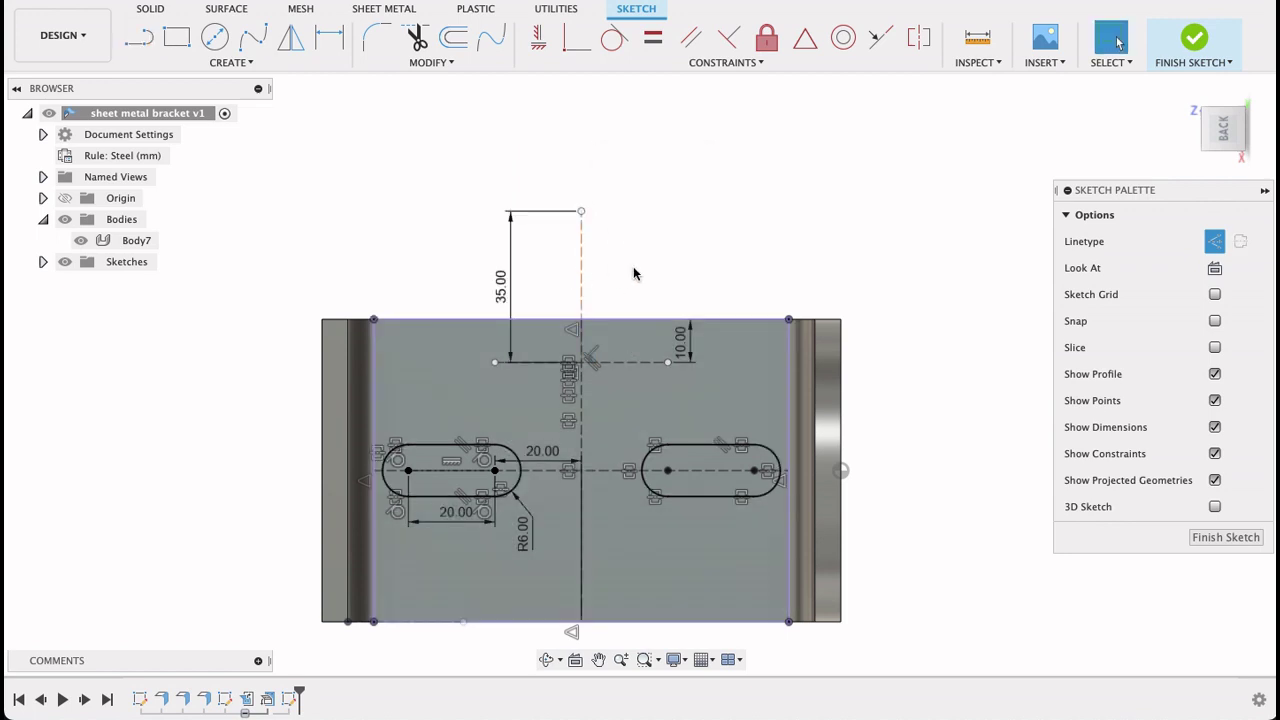
- Dimension the vertical line 48 mm from the plate's top-left corner
{"action": "key", "text": "d"}
{"action": "left_click", "coordinate": [582, 298]}
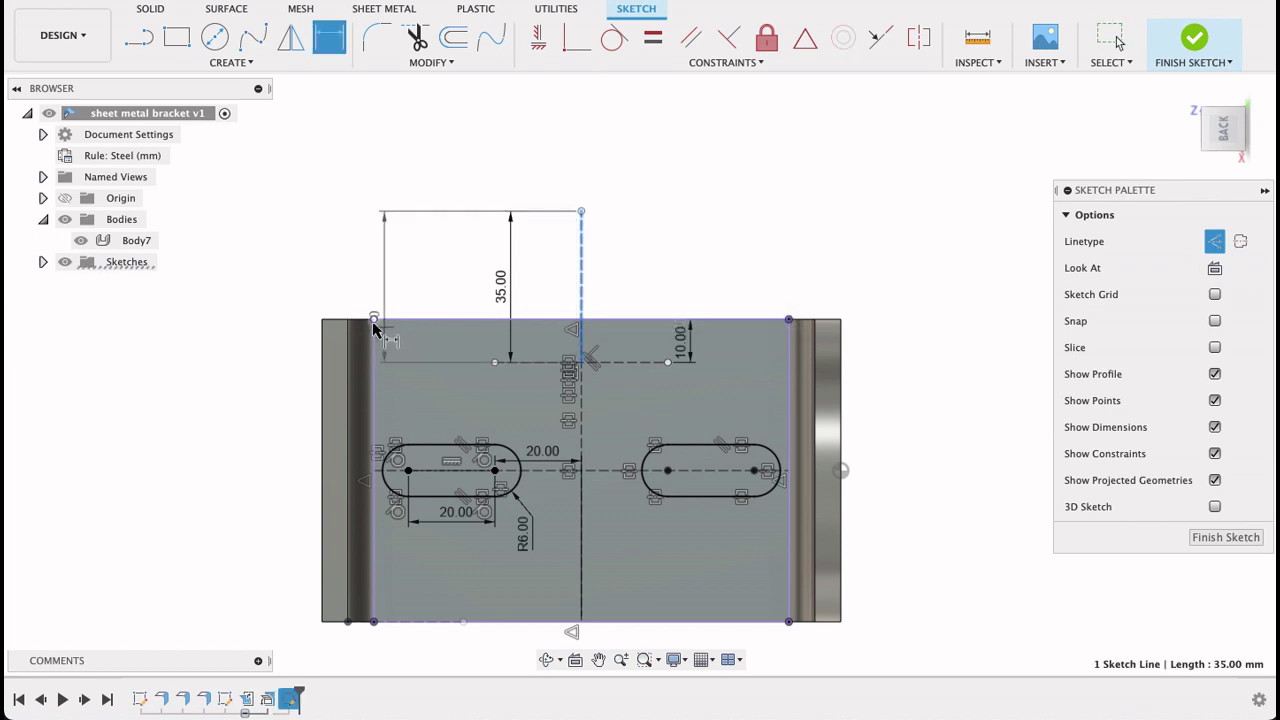
{"action": "left_click", "coordinate": [374, 321]}
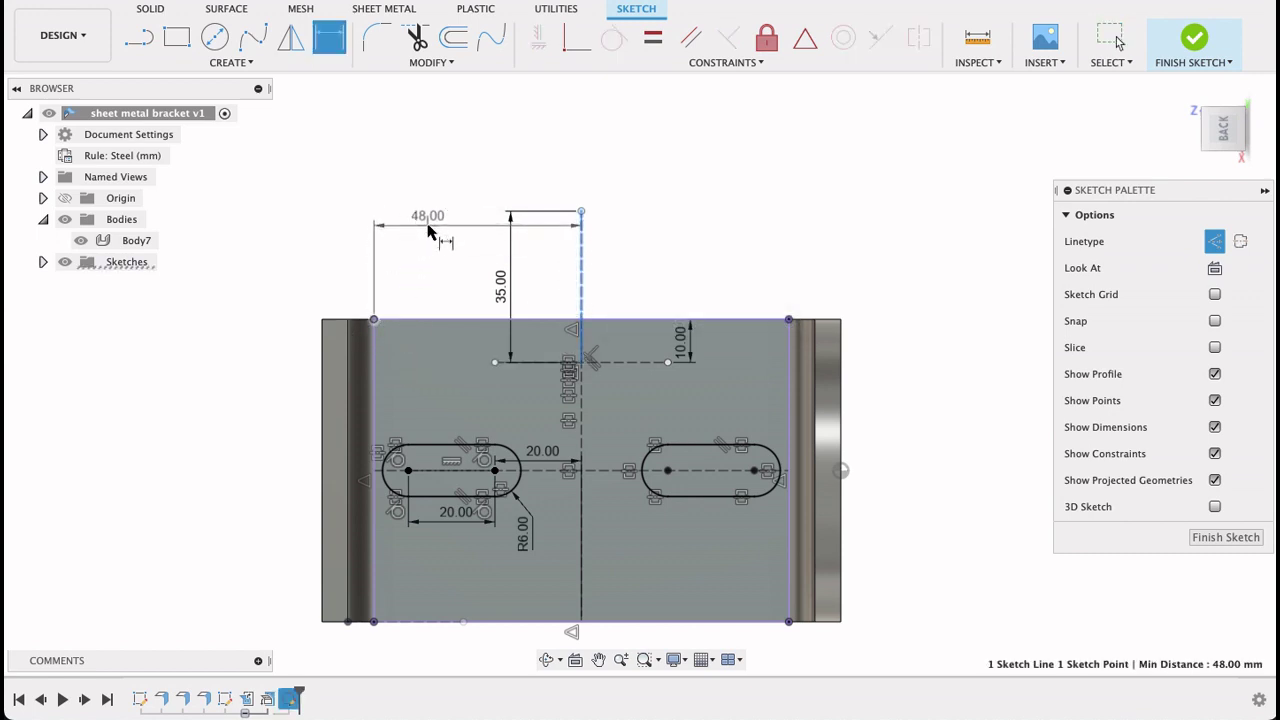
{"action": "left_click", "coordinate": [429, 230]}
{"action": "key", "text": "Return"}
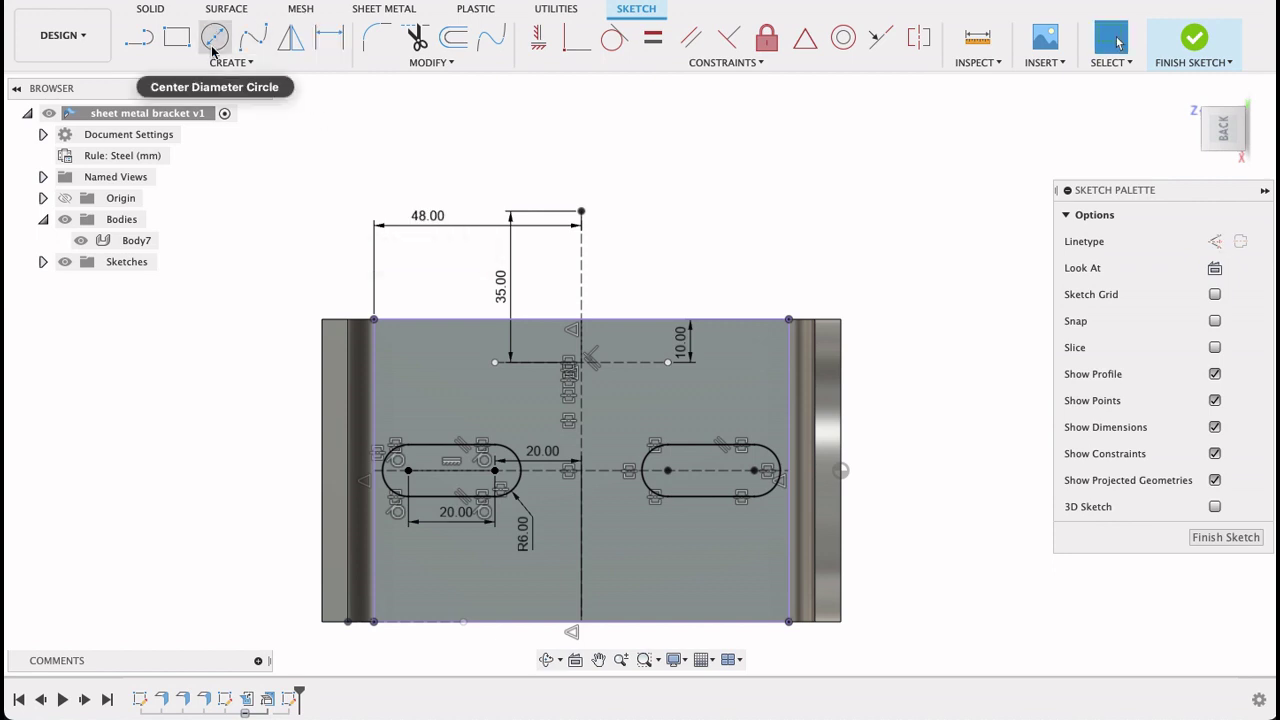
- Place a 70 mm diameter circle on the 35 mm line's top endpoint, then zoom out to fit
{"action": "left_click", "coordinate": [215, 37]}
{"action": "left_click", "coordinate": [581, 212]}
{"action": "type", "text": "70"}
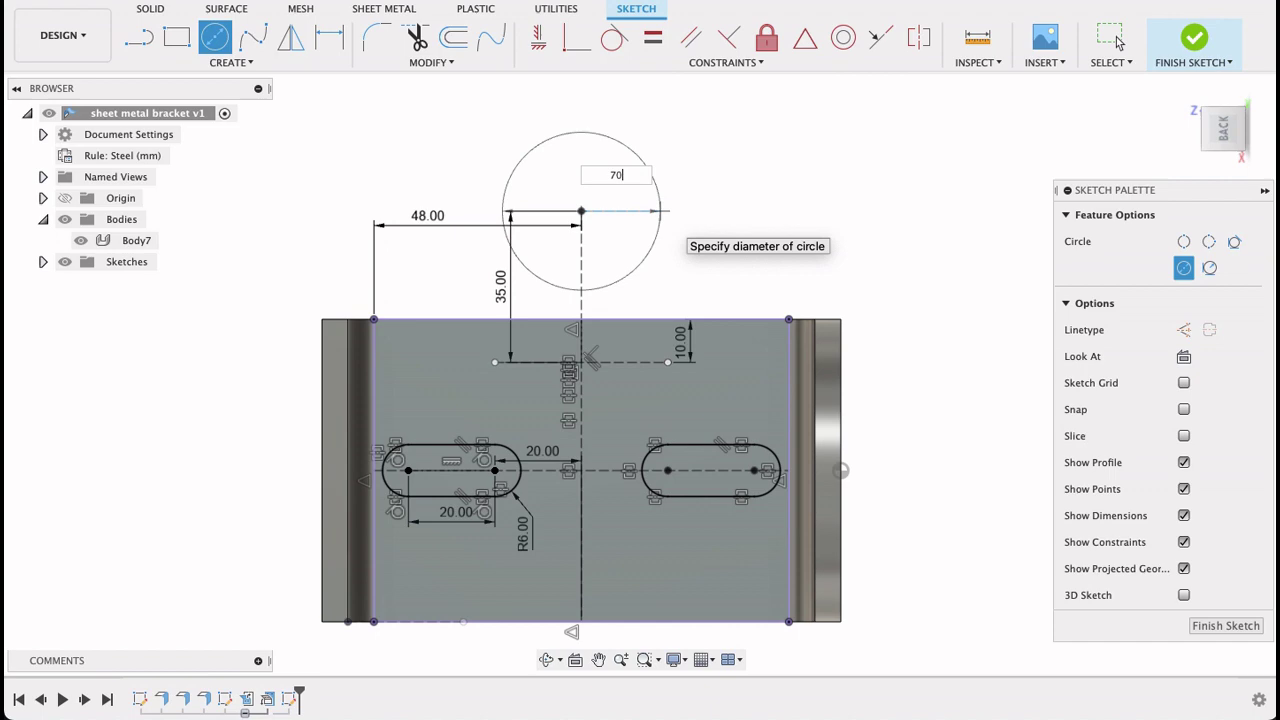
{"action": "key", "text": "Return"}
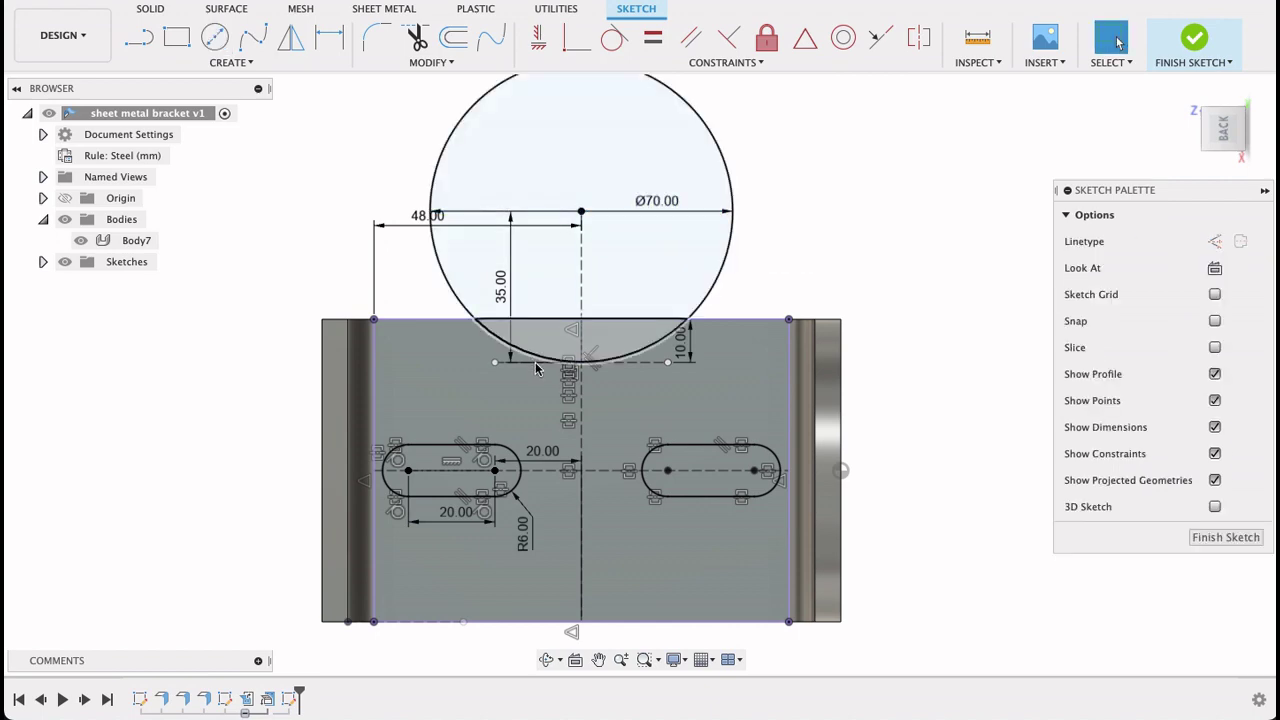
{"action": "scroll", "coordinate": [683, 372], "scroll_direction": "up", "scroll_amount": 5}
{"action": "scroll", "coordinate": [683, 372], "scroll_direction": "up", "scroll_amount": 5}
{"action": "scroll", "coordinate": [617, 372], "scroll_direction": "down", "scroll_amount": 2}
{"action": "scroll", "coordinate": [638, 338], "scroll_direction": "down", "scroll_amount": 3}
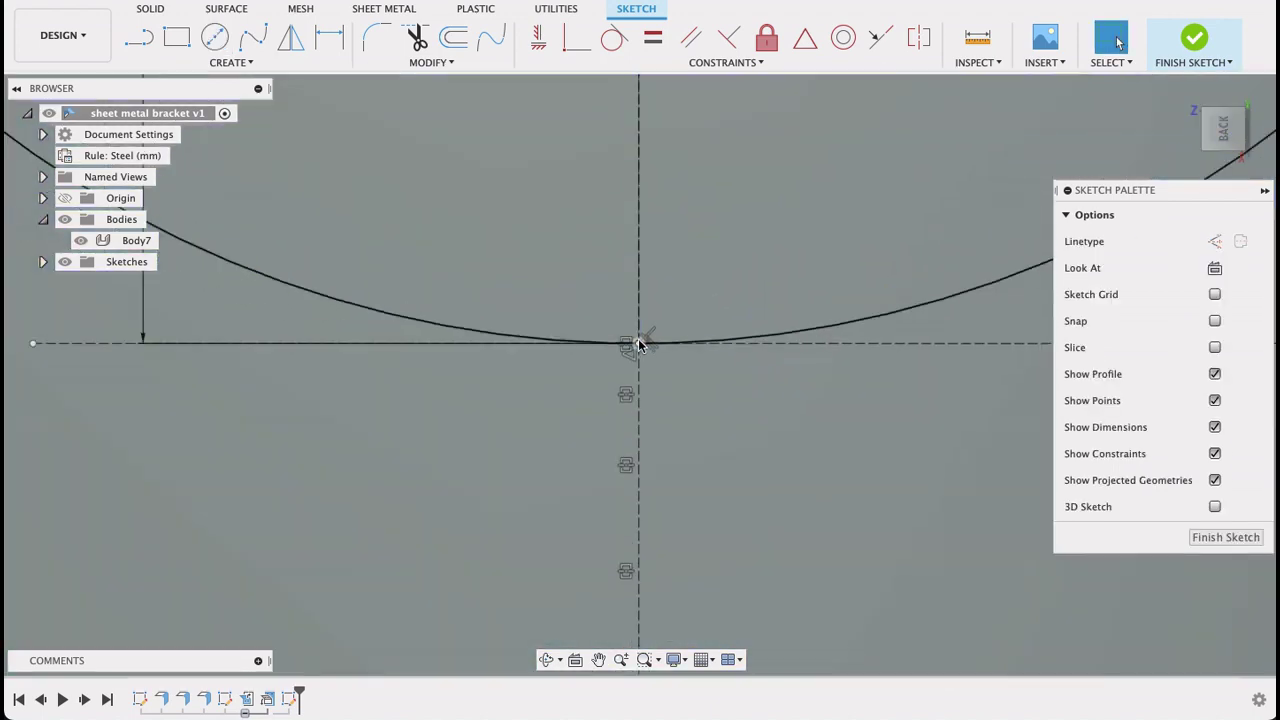
{"action": "scroll", "coordinate": [644, 339], "scroll_direction": "down", "scroll_amount": 3}
{"action": "scroll", "coordinate": [644, 339], "scroll_direction": "down", "scroll_amount": 3}
{"action": "scroll", "coordinate": [644, 339], "scroll_direction": "down", "scroll_amount": 3}
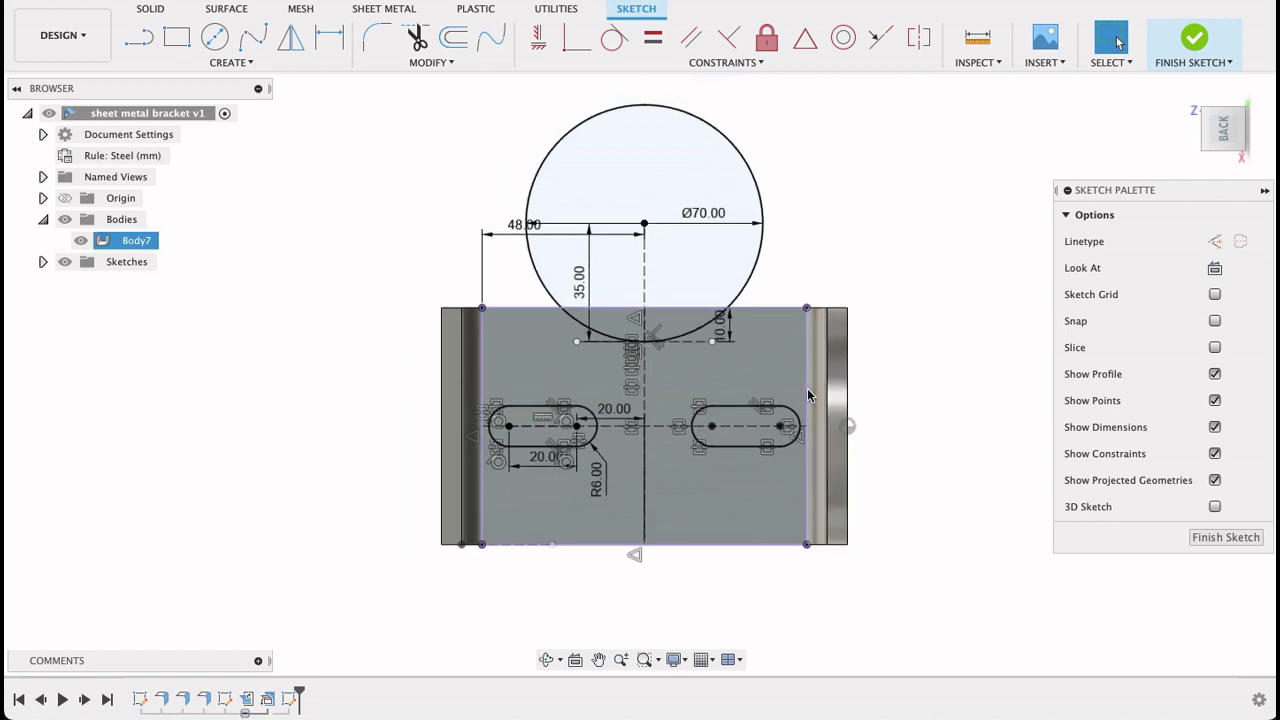
- Mirror the 70 mm circle across the horizontal centreline and finish the sketch
{"action": "left_click", "coordinate": [290, 38]}
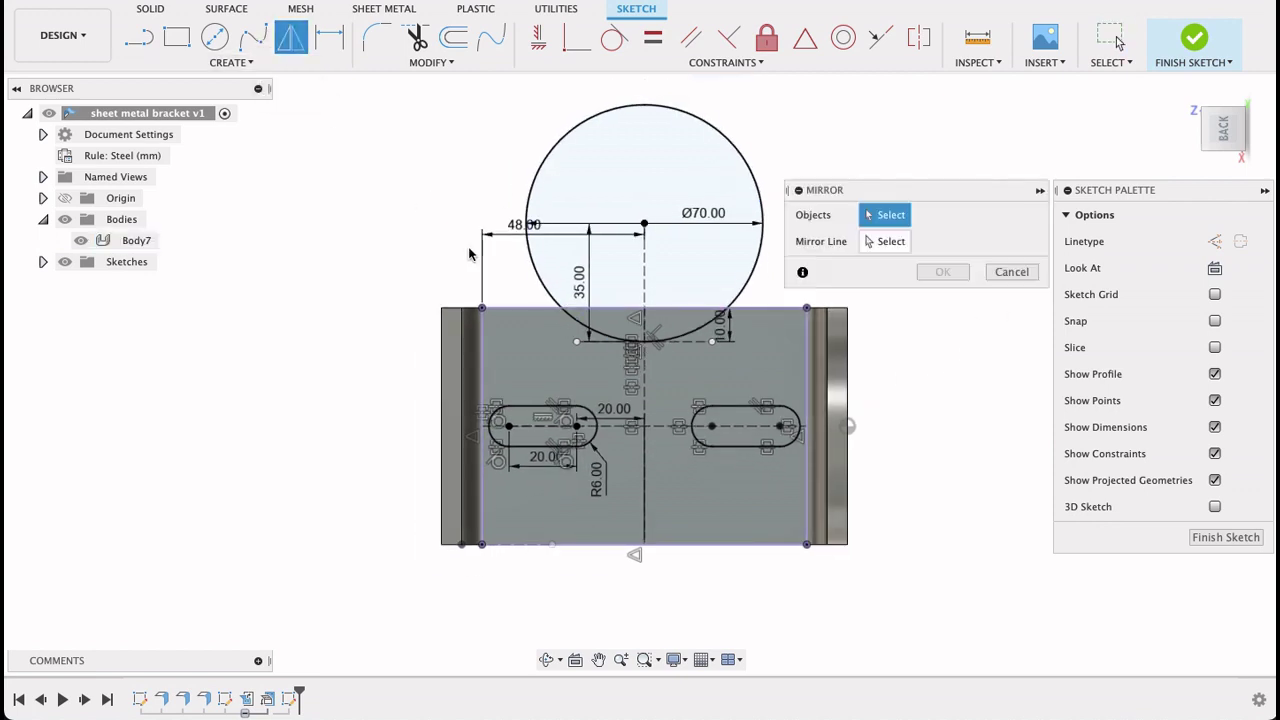
{"action": "left_click", "coordinate": [590, 332]}
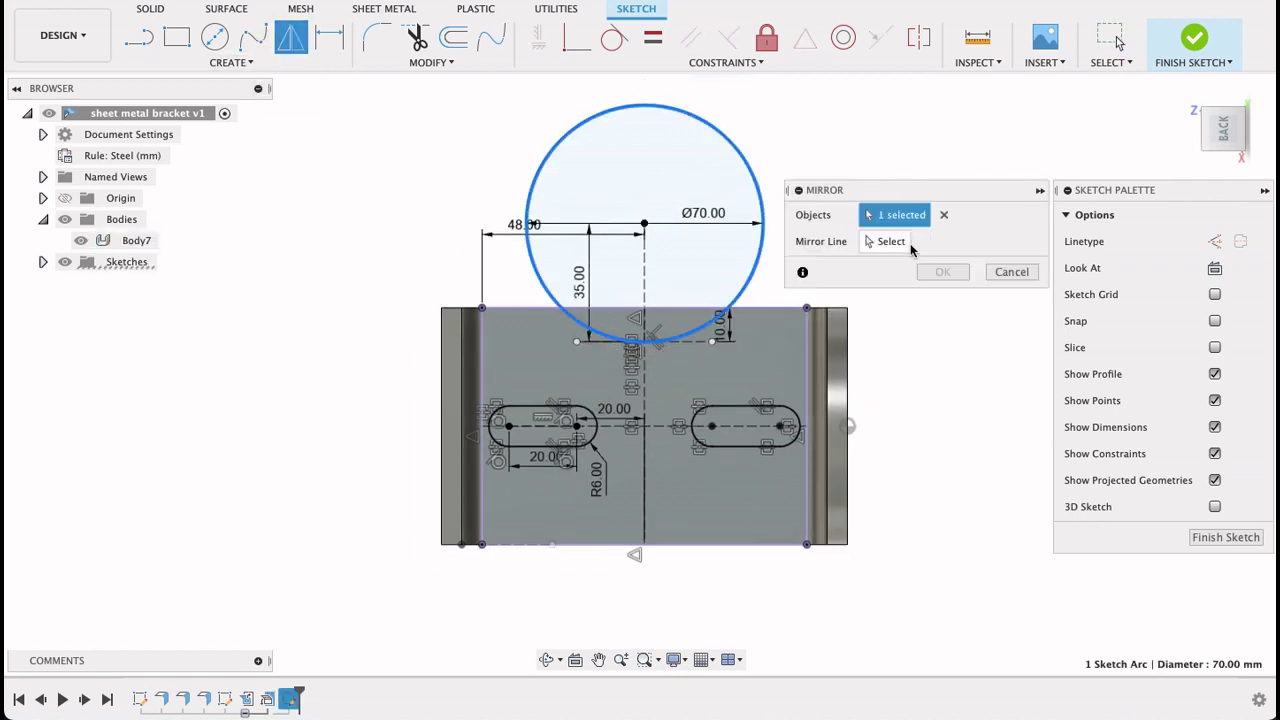
{"action": "left_click", "coordinate": [657, 429]}
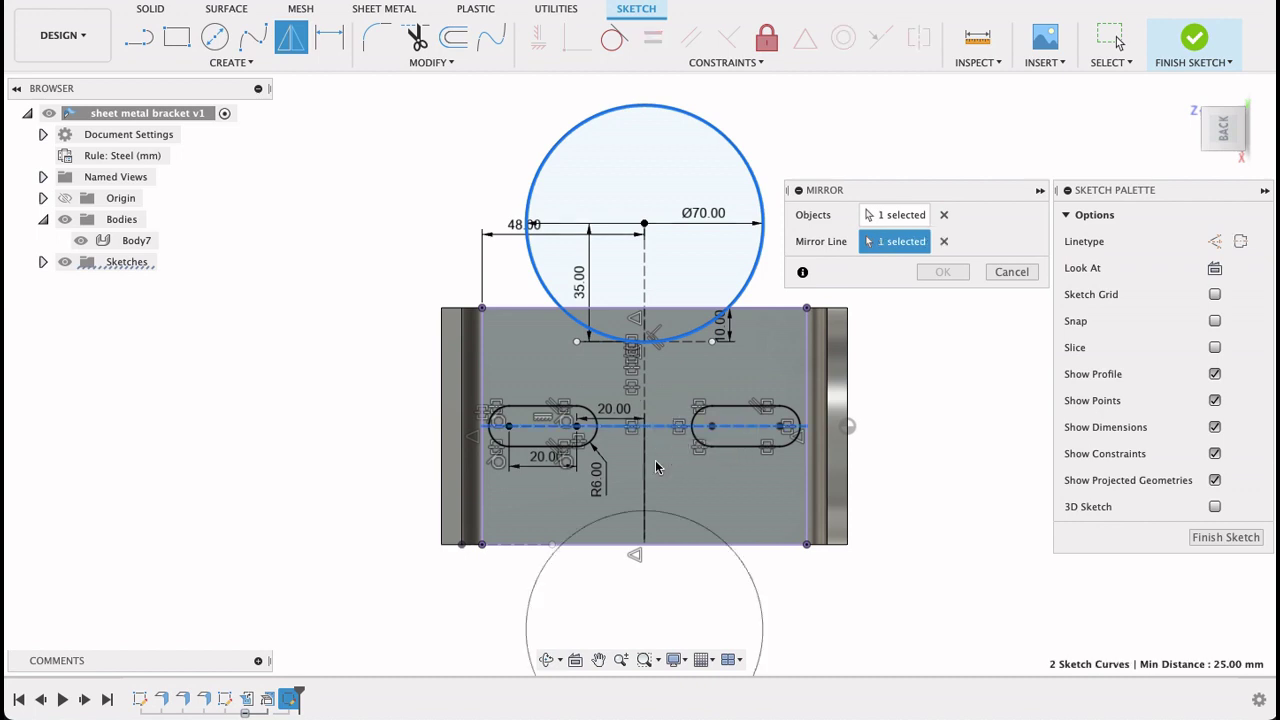
{"action": "left_click", "coordinate": [940, 272]}
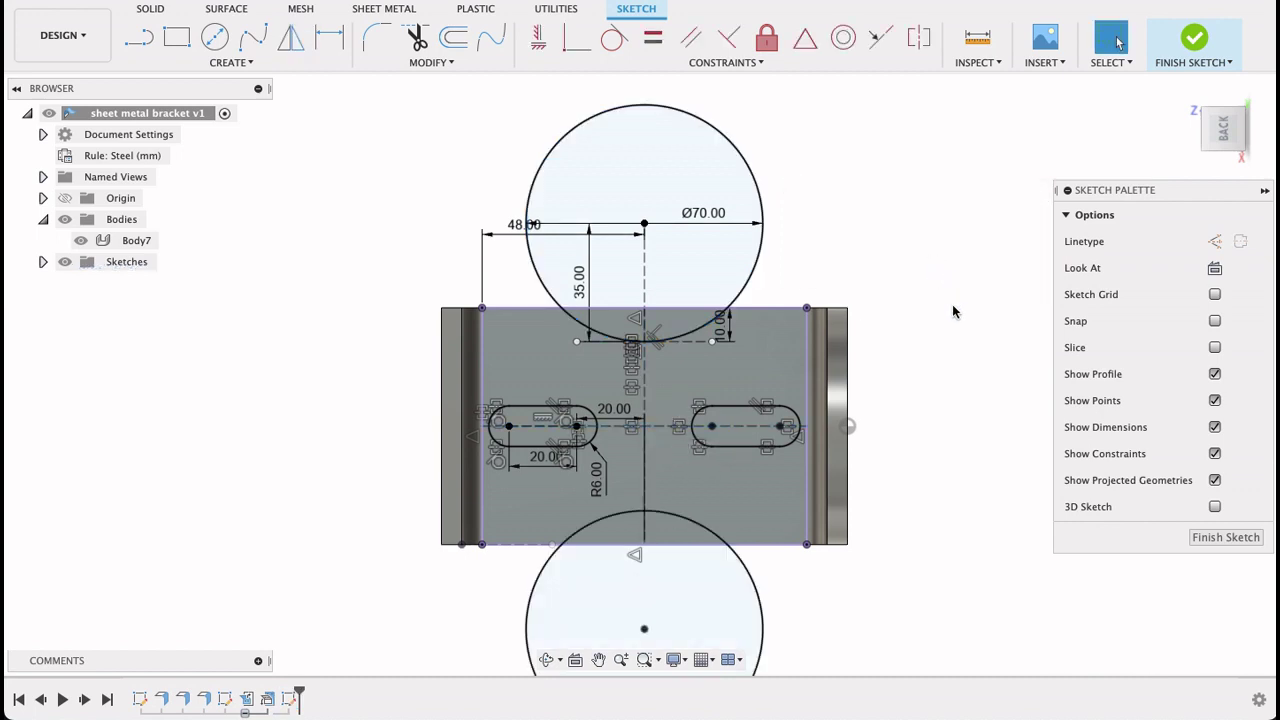
{"action": "scroll", "coordinate": [954, 309], "scroll_direction": "down", "scroll_amount": 3}
{"action": "middle_click_drag", "start_coordinate": [997, 329], "coordinate": [936, 261]}
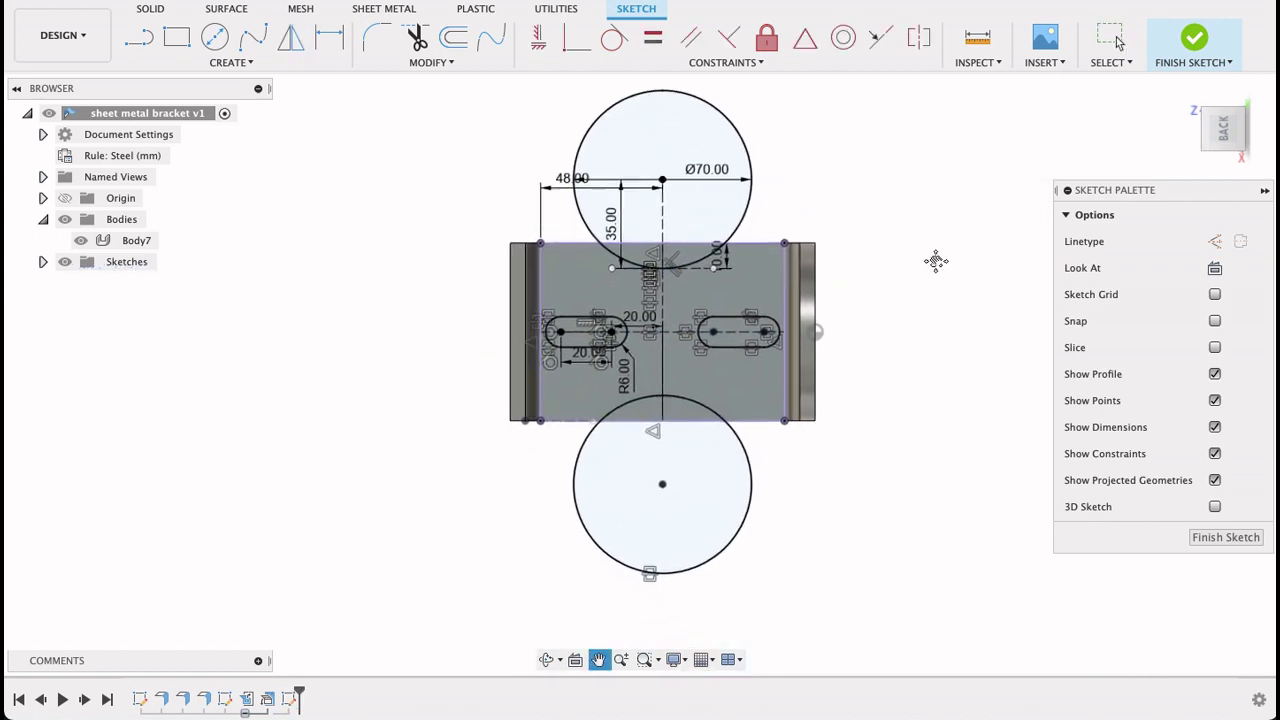
{"action": "left_click", "coordinate": [1240, 538]}
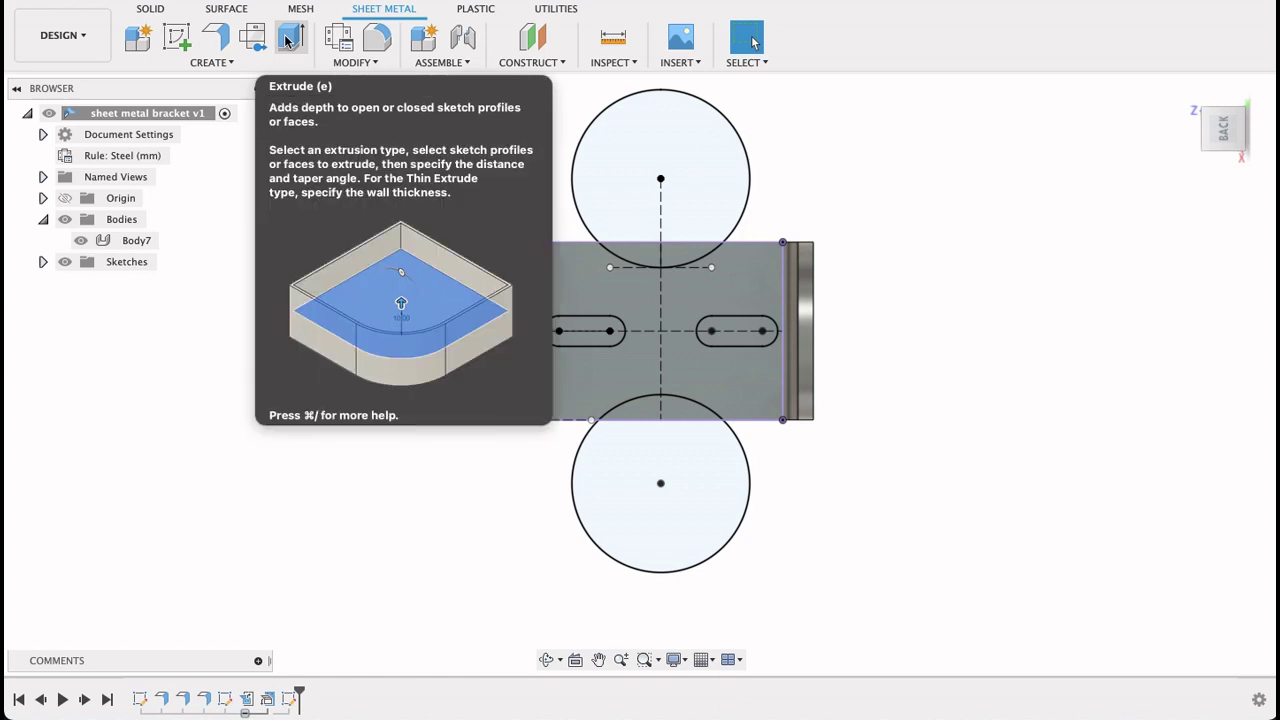
- Extrude the two slot profiles and two arc regions downward as a cut
{"action": "left_click", "coordinate": [287, 40]}
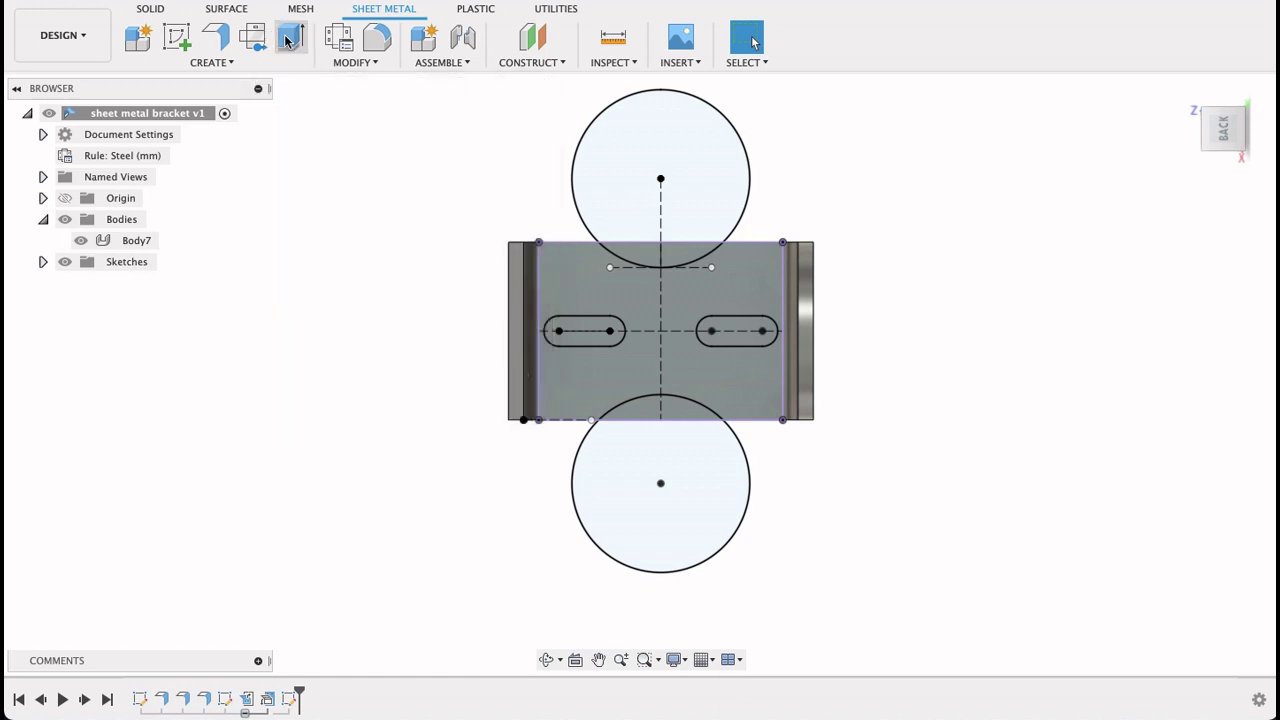
{"action": "left_click", "coordinate": [648, 260]}
{"action": "left_click", "coordinate": [584, 332]}
{"action": "left_click", "coordinate": [737, 335]}
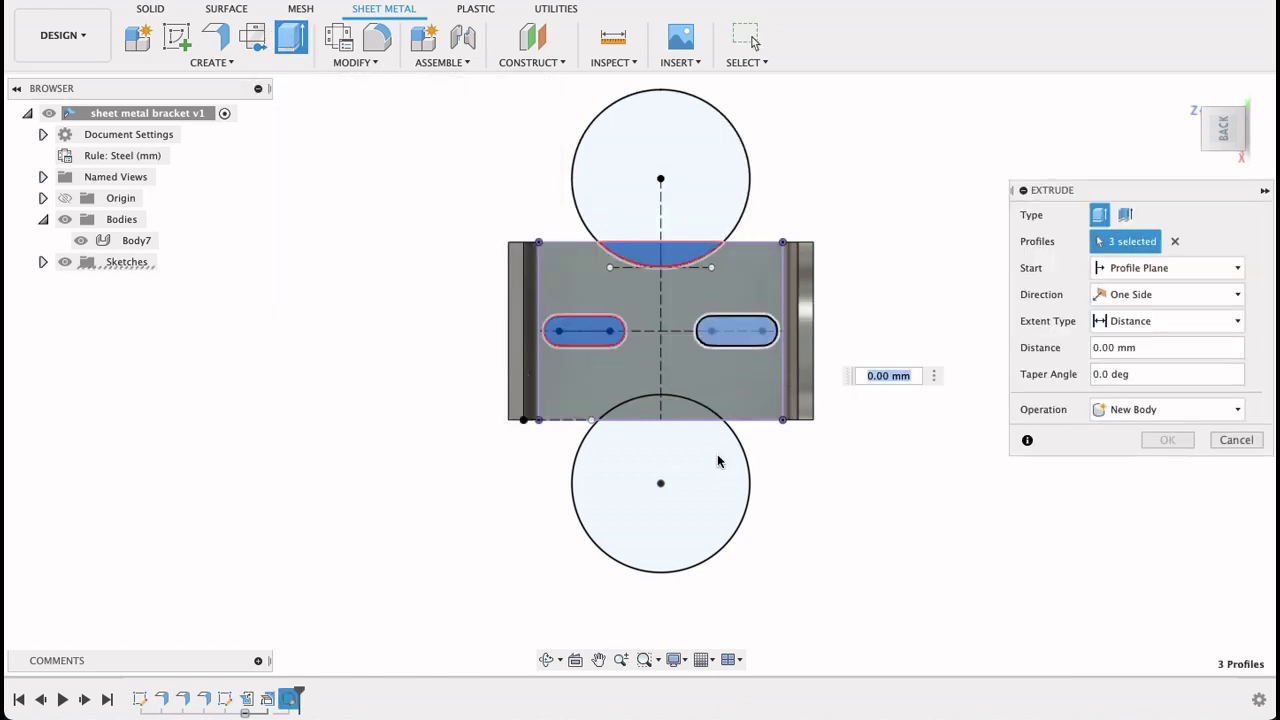
{"action": "left_click", "coordinate": [695, 410]}
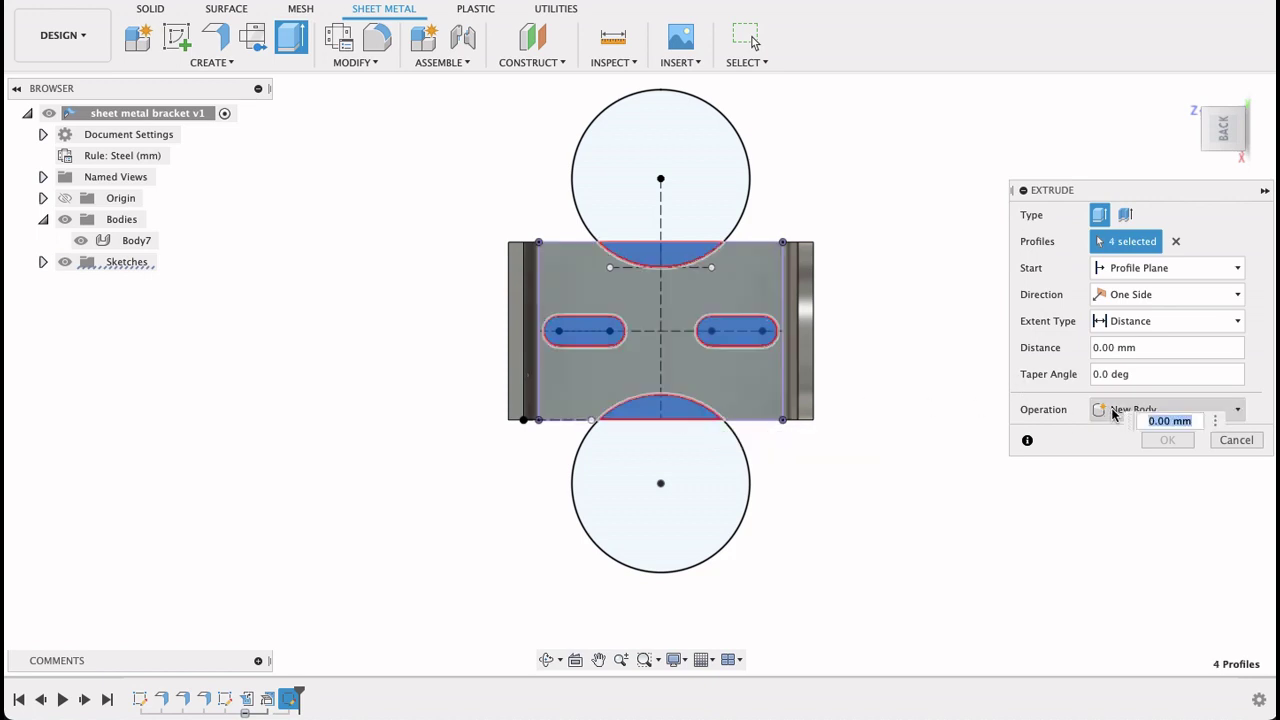
{"action": "left_click", "coordinate": [1130, 321]}
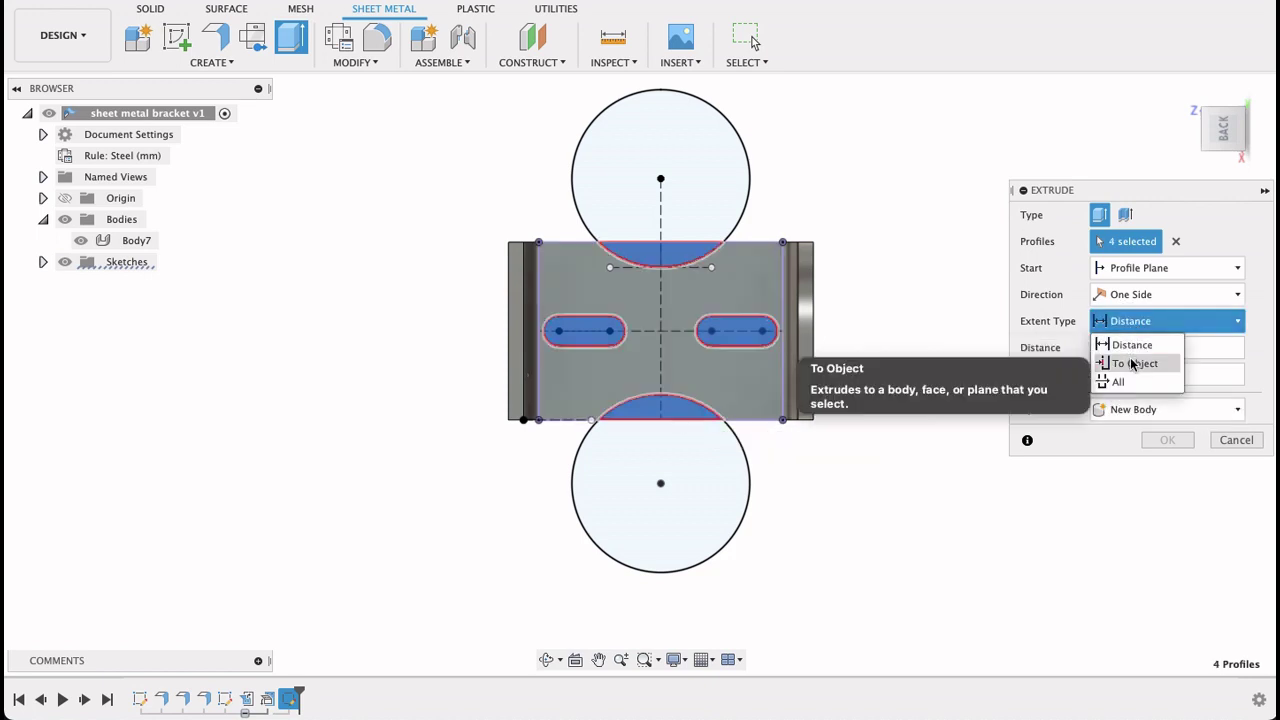
{"action": "middle_click_drag", "start_coordinate": [814, 446], "coordinate": [768, 375], "text": "shift"}
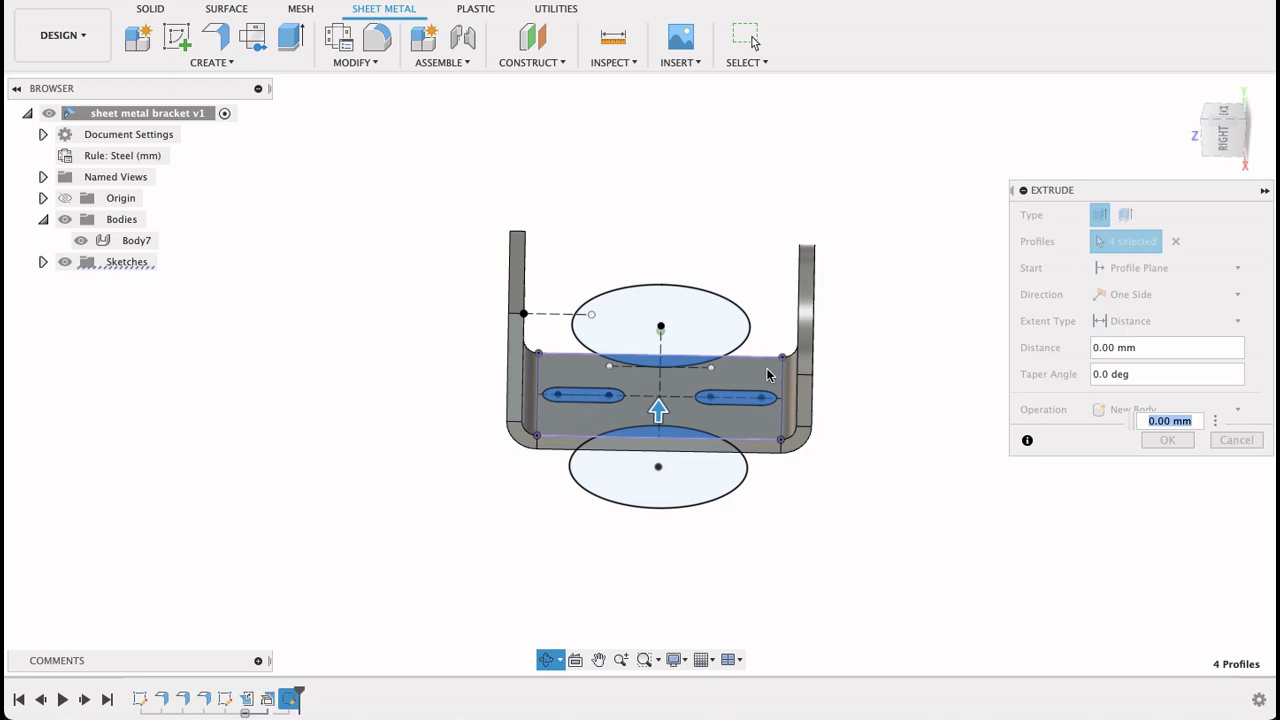
{"action": "left_click_drag", "start_coordinate": [658, 410], "coordinate": [909, 642]}
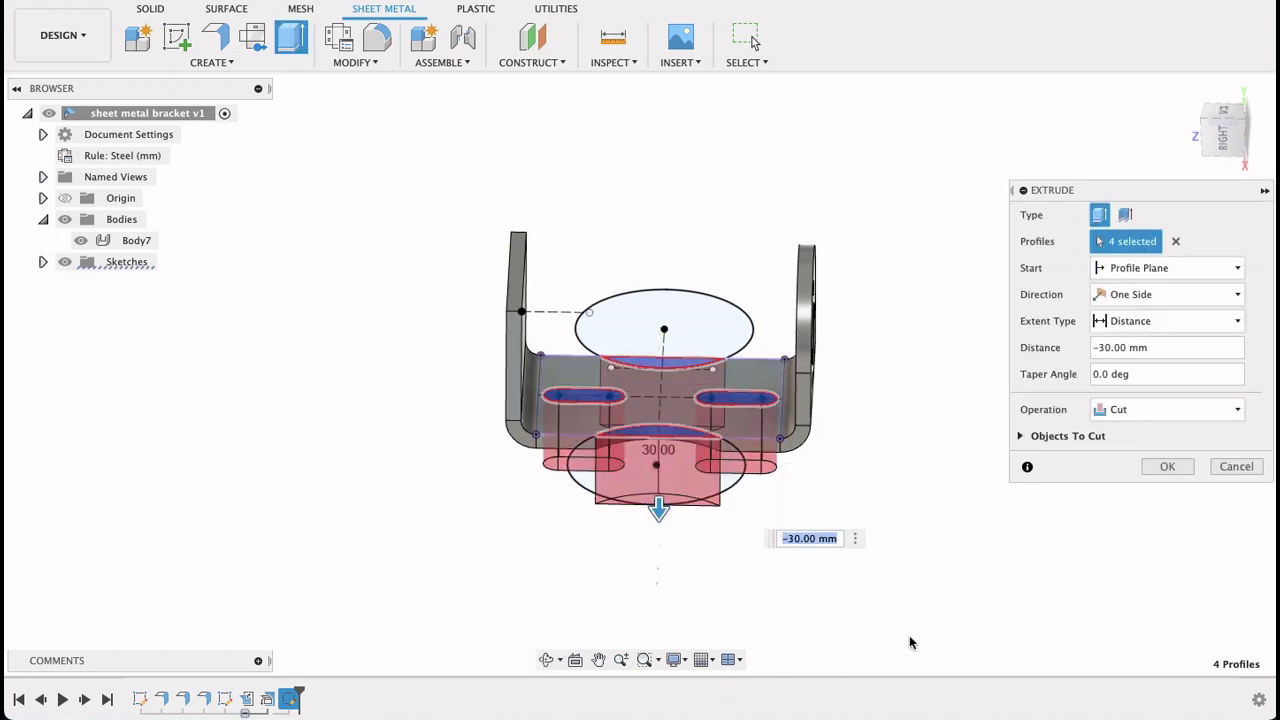
- Limit the cut To Object on the bracket body, apply it, and return to top view
{"action": "middle_click_drag", "start_coordinate": [914, 505], "coordinate": [912, 475], "text": "shift"}
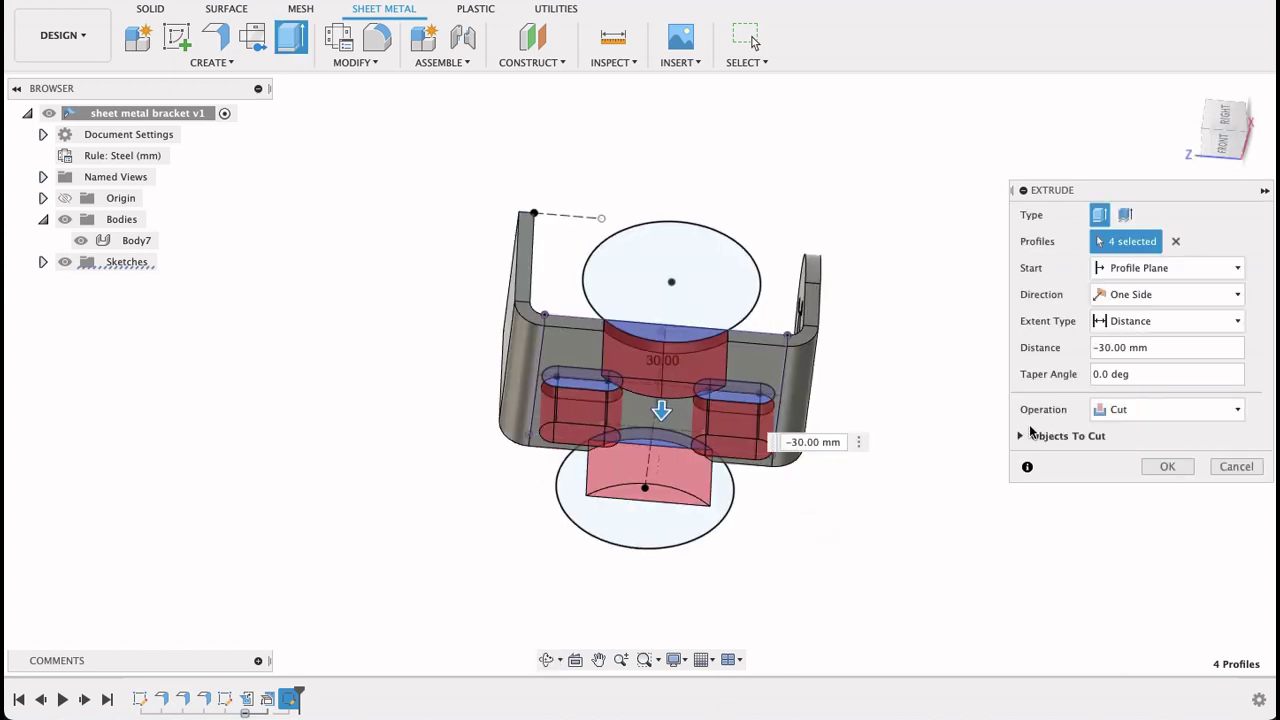
{"action": "left_click", "coordinate": [1164, 326]}
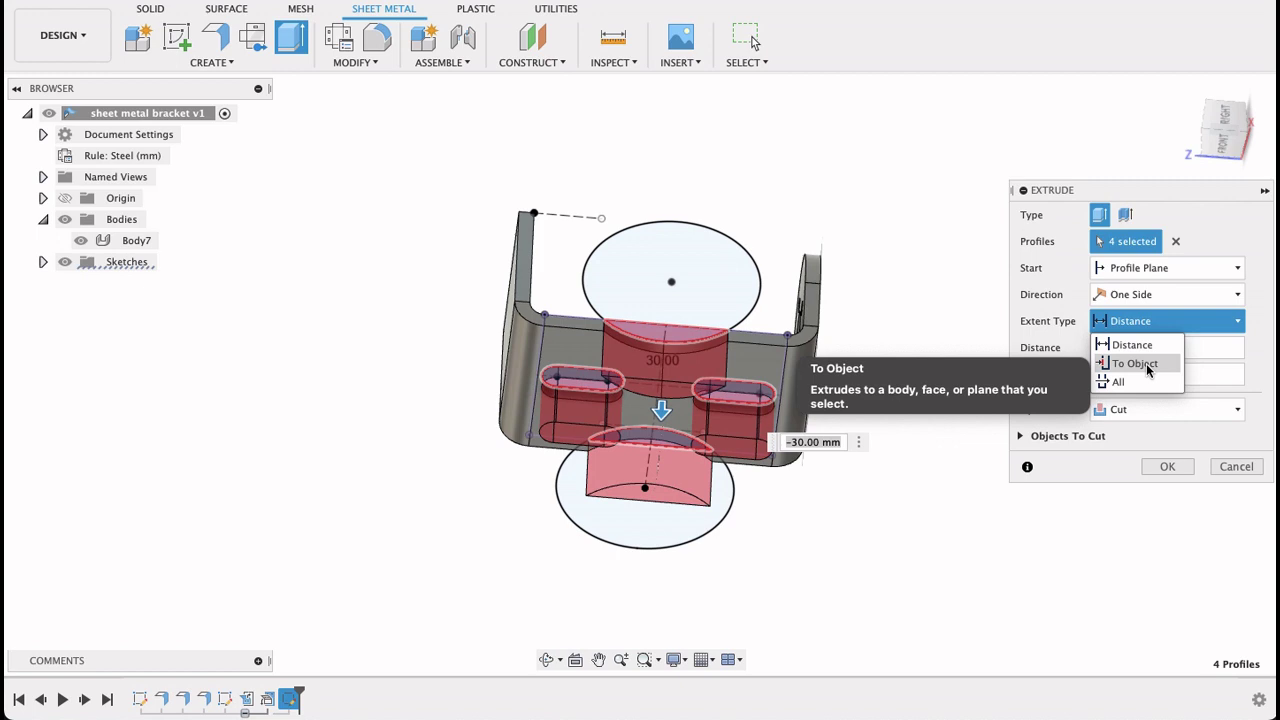
{"action": "left_click", "coordinate": [1147, 368]}
{"action": "left_click", "coordinate": [656, 410]}
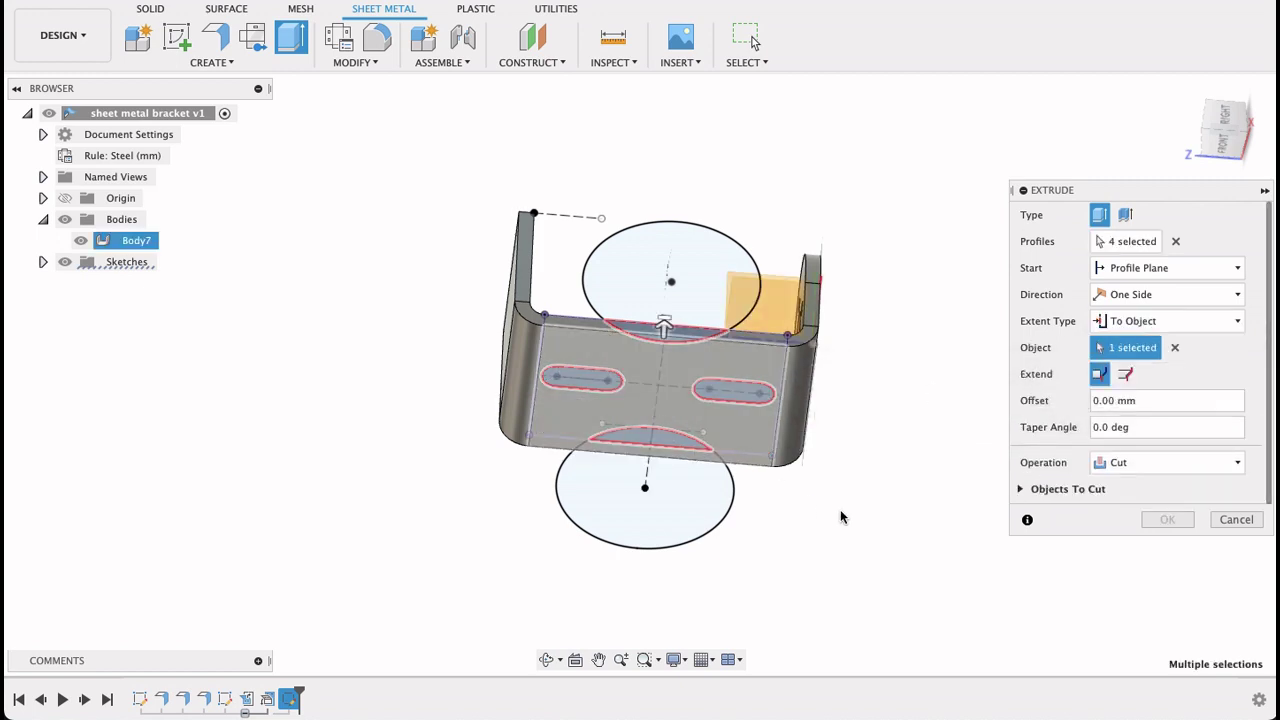
{"action": "mouse_move", "coordinate": [906, 422]}
{"action": "middle_mouse_down", "text": "shift"}
{"action": "mouse_move", "coordinate": [943, 314]}
{"action": "mouse_move", "coordinate": [923, 351]}
{"action": "mouse_move", "coordinate": [925, 400]}
{"action": "middle_mouse_up", "text": "shift"}
{"action": "left_click", "coordinate": [1167, 519]}
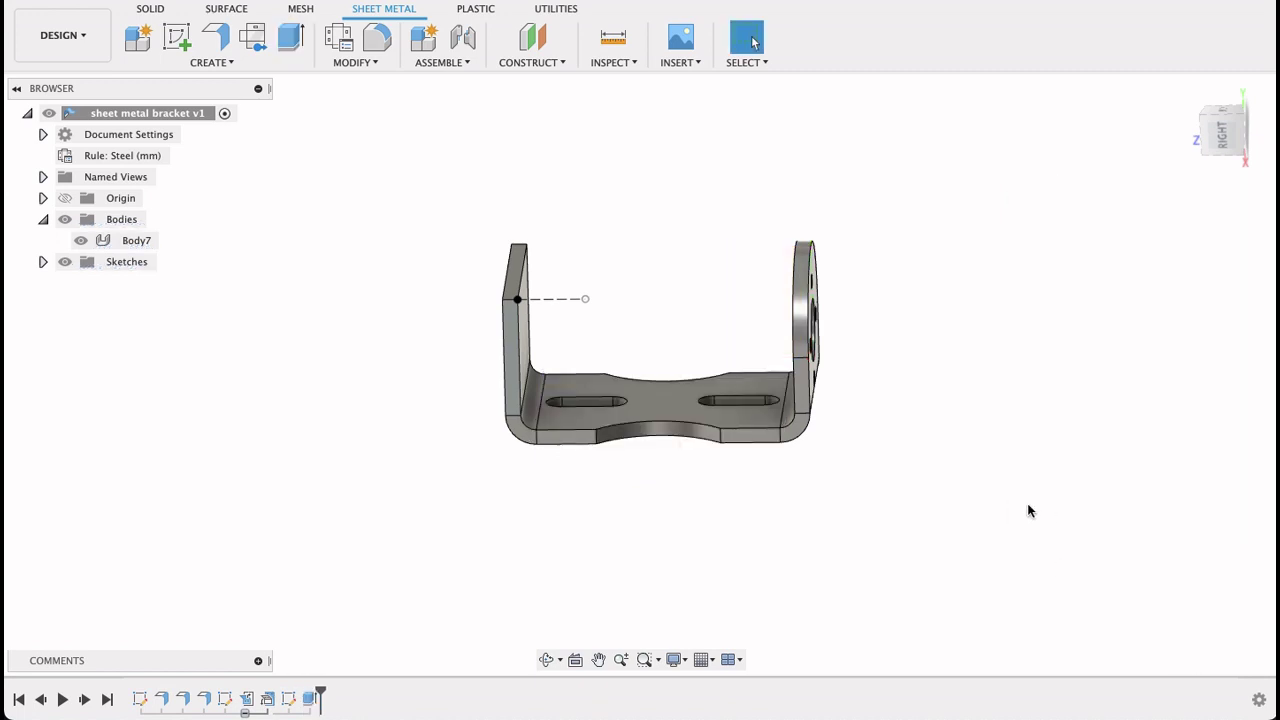
{"action": "mouse_move", "coordinate": [1048, 380]}
{"action": "middle_mouse_down", "text": "shift"}
{"action": "mouse_move", "coordinate": [1060, 409]}
{"action": "mouse_move", "coordinate": [1034, 437]}
{"action": "mouse_move", "coordinate": [746, 534]}
{"action": "mouse_move", "coordinate": [749, 563]}
{"action": "mouse_move", "coordinate": [791, 594]}
{"action": "mouse_move", "coordinate": [838, 362]}
{"action": "middle_mouse_up", "text": "shift"}
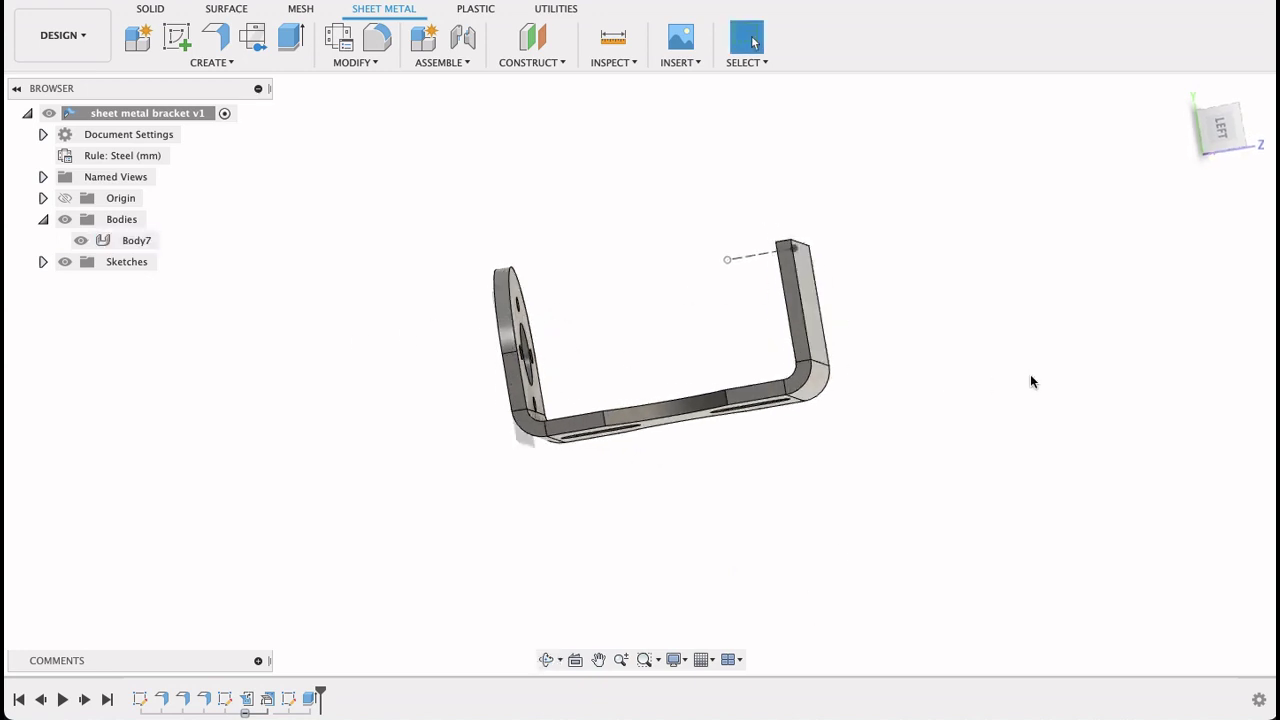
{"action": "middle_click_drag", "start_coordinate": [1054, 354], "coordinate": [935, 385], "text": "shift"}
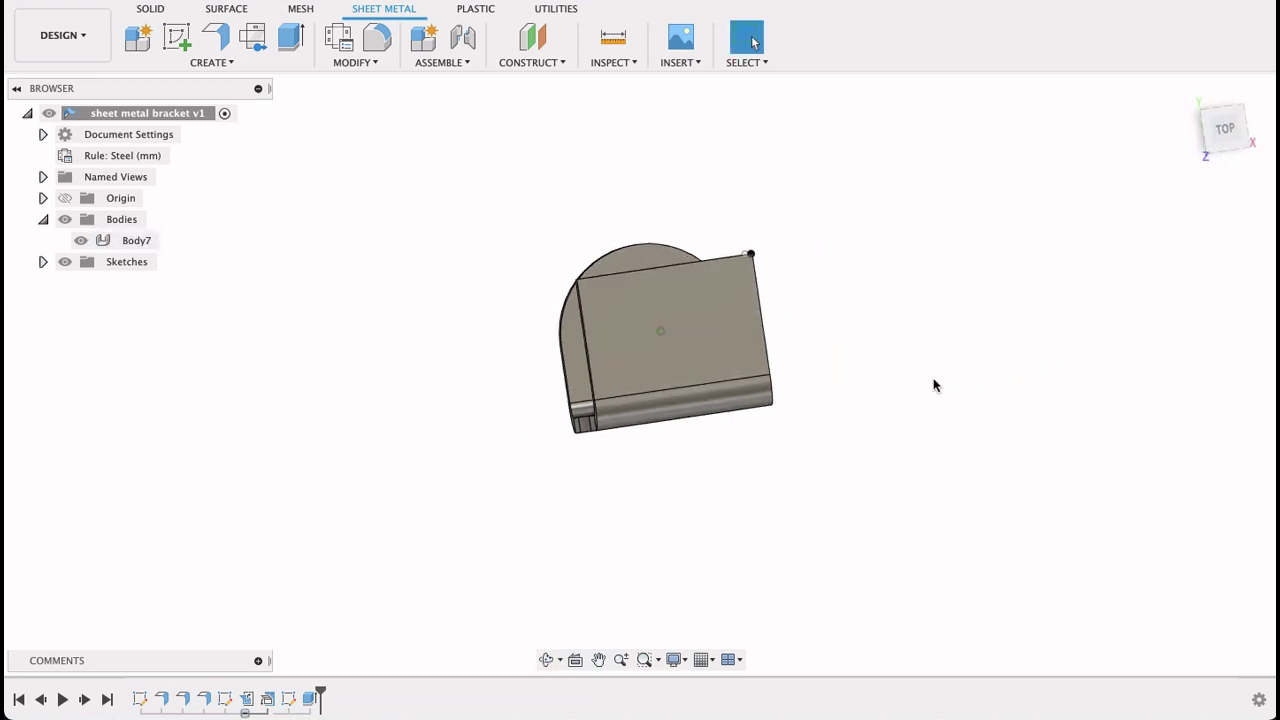
{"action": "left_click", "coordinate": [1216, 145]}
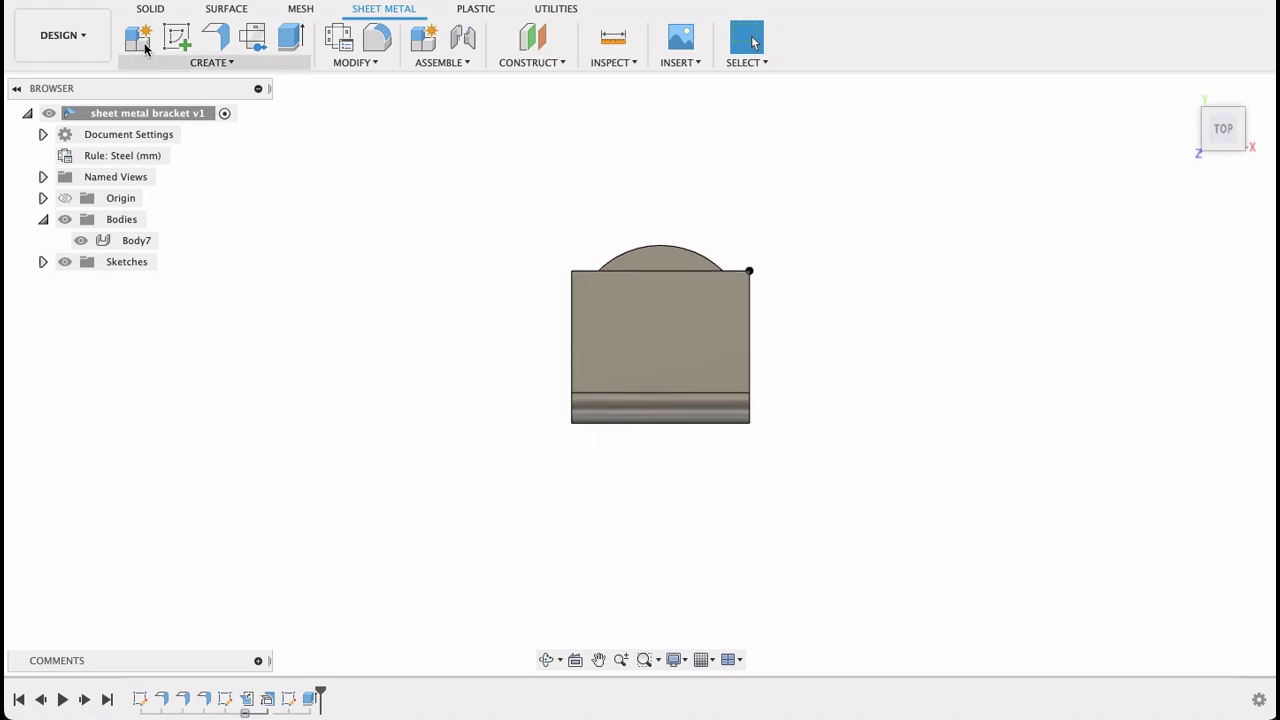
- Sketch on the bracket's top face with that face projected into the sketch
{"action": "left_click", "coordinate": [177, 36]}
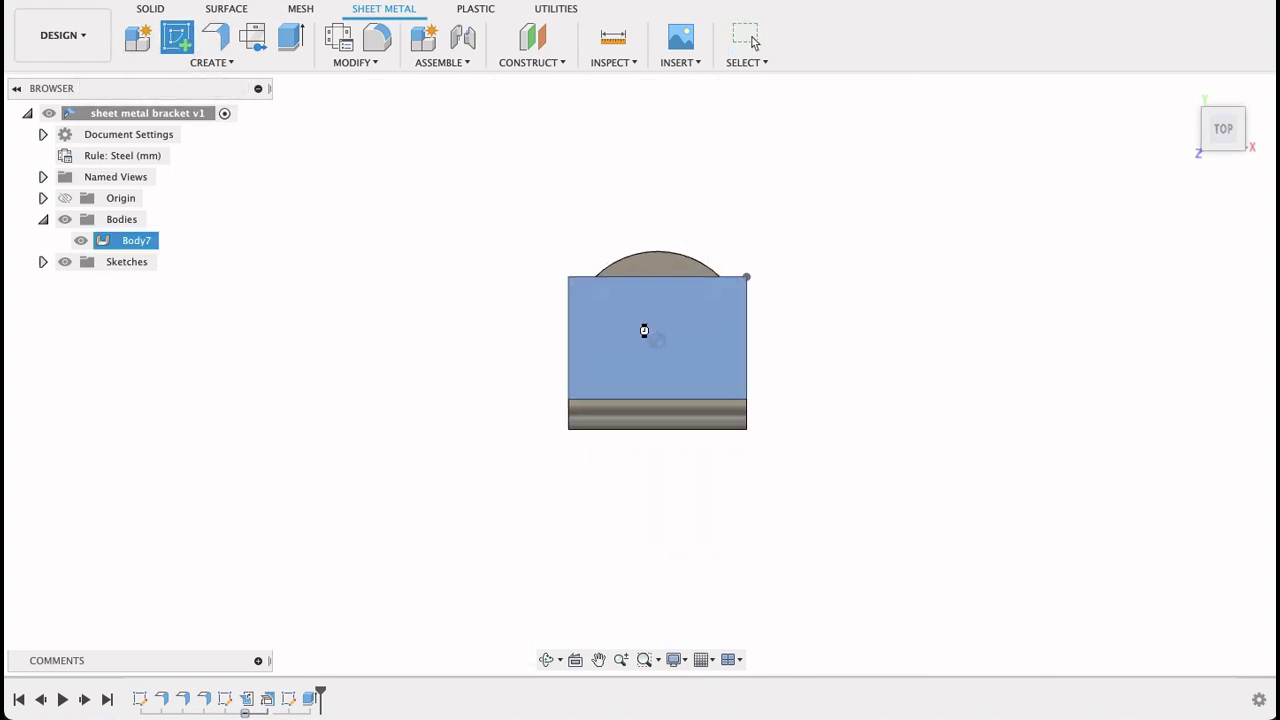
{"action": "left_click", "coordinate": [642, 329]}
{"action": "key", "text": "p"}
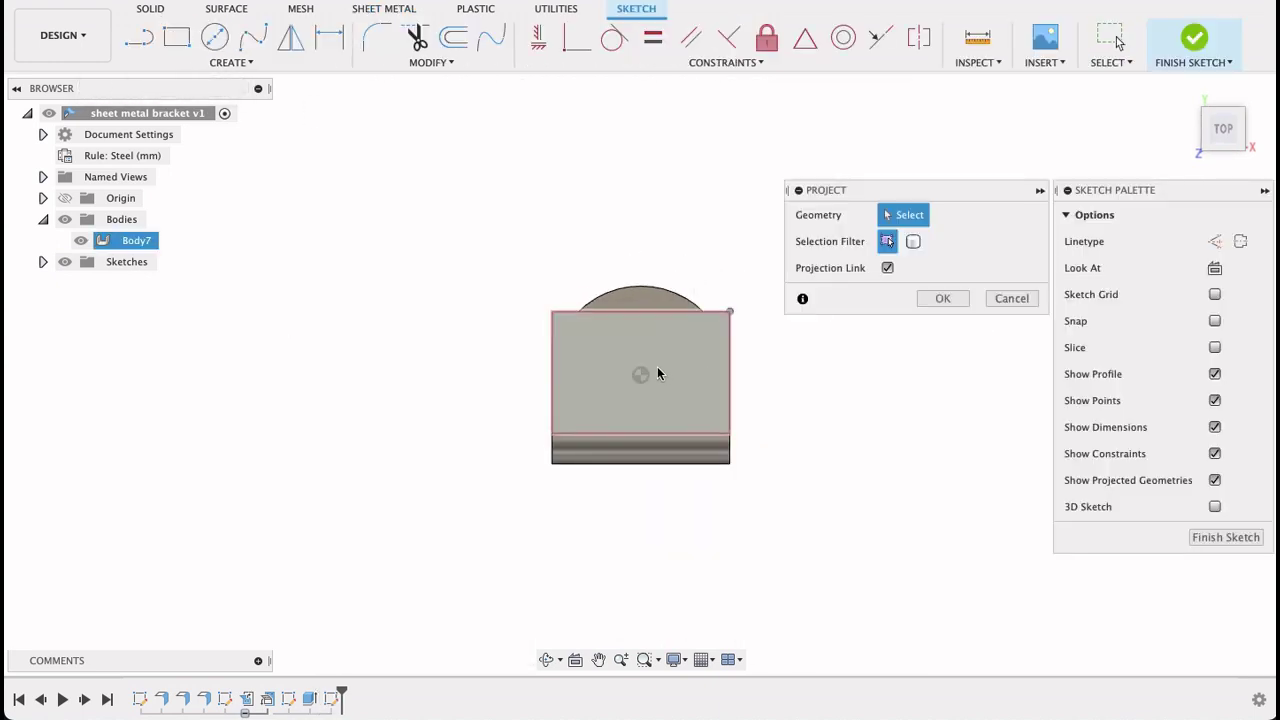
{"action": "left_click", "coordinate": [675, 360]}
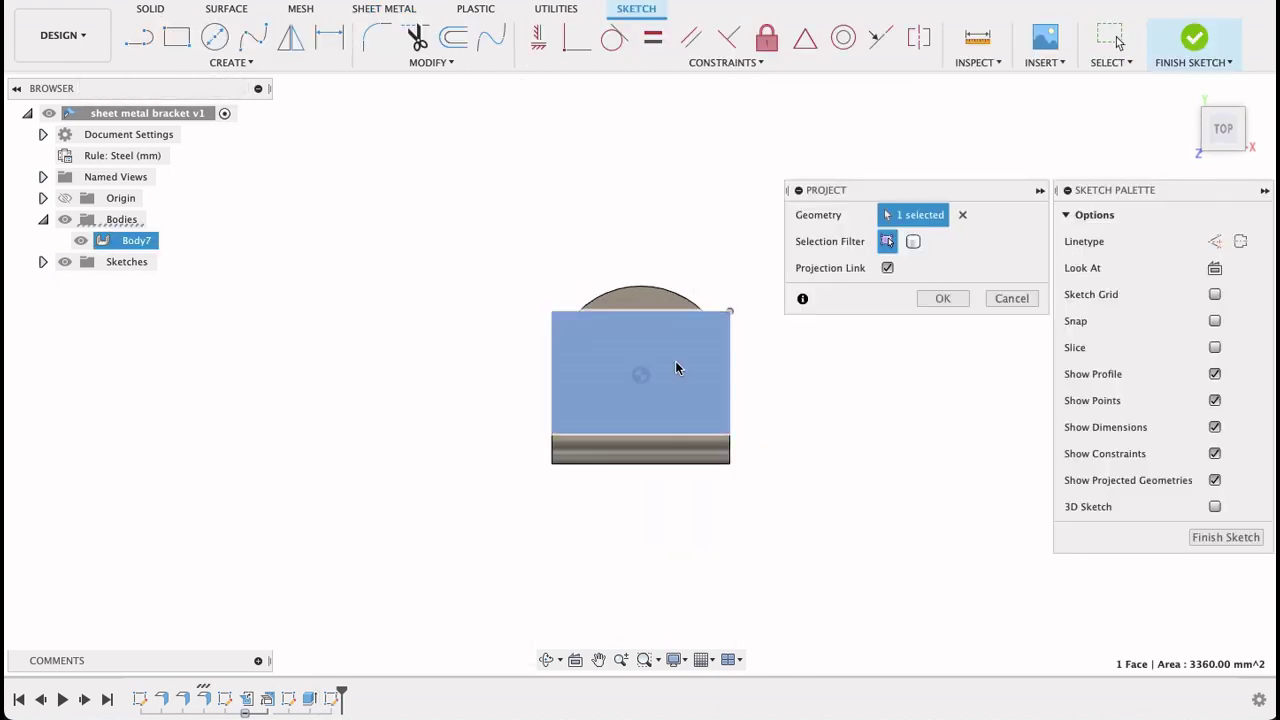
{"action": "left_click", "coordinate": [943, 299]}
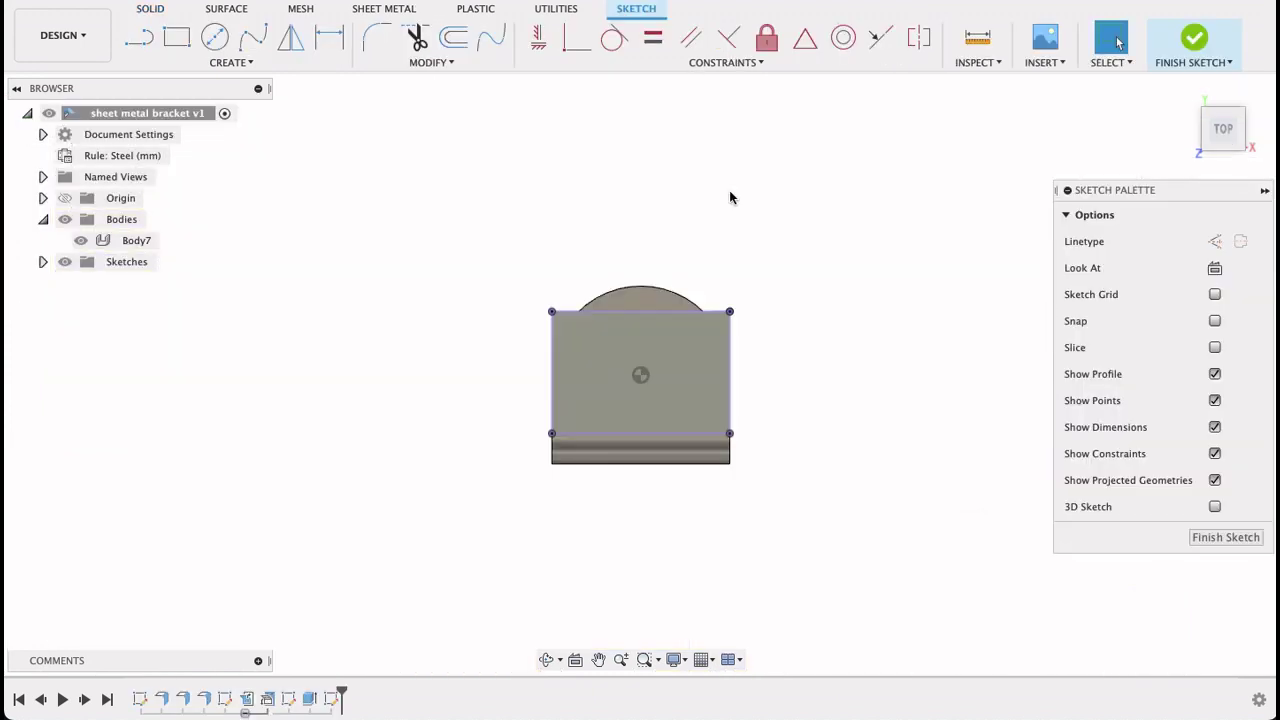
{"action": "left_click", "coordinate": [232, 62]}
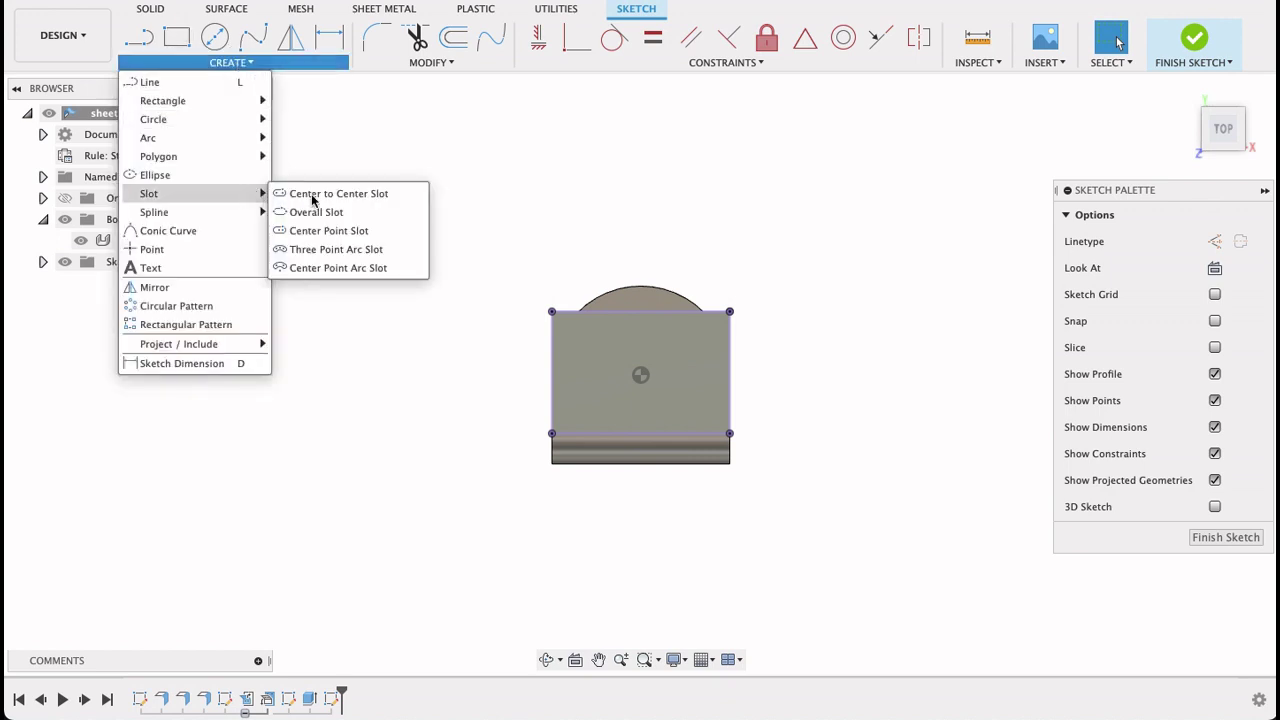
{"action": "mouse_move", "coordinate": [149, 193]}
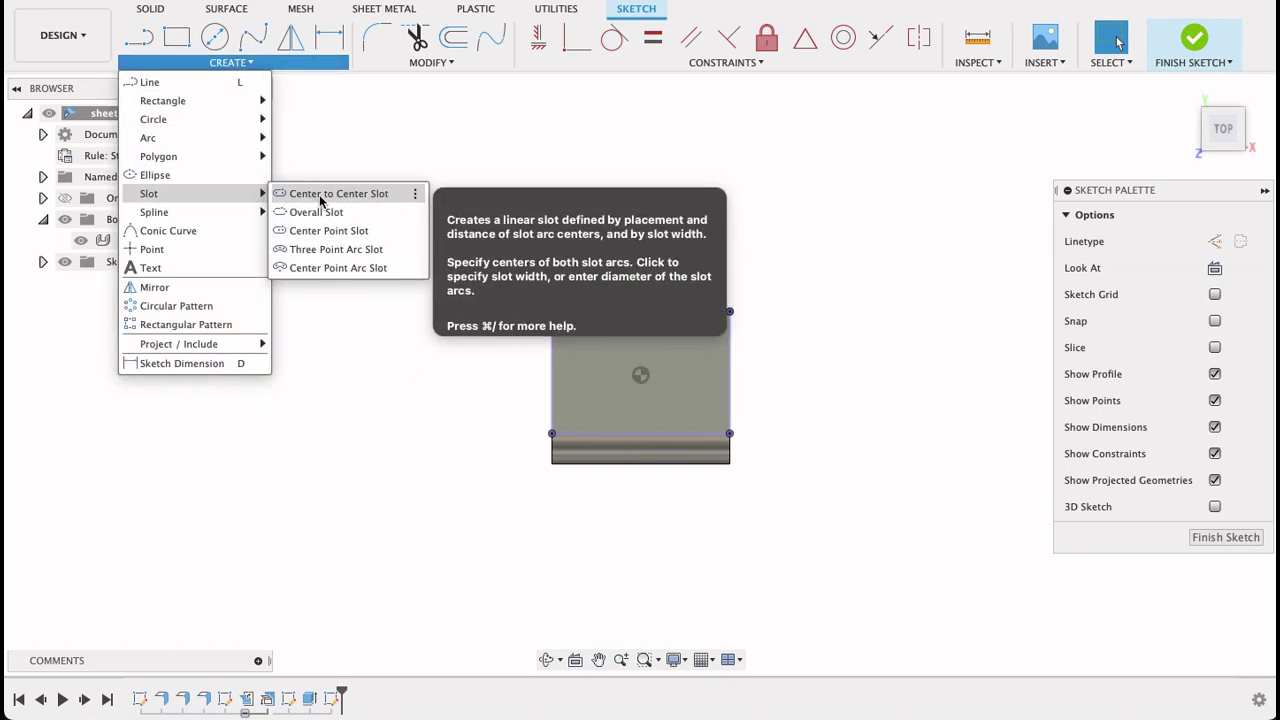
{"action": "left_click", "coordinate": [320, 195]}
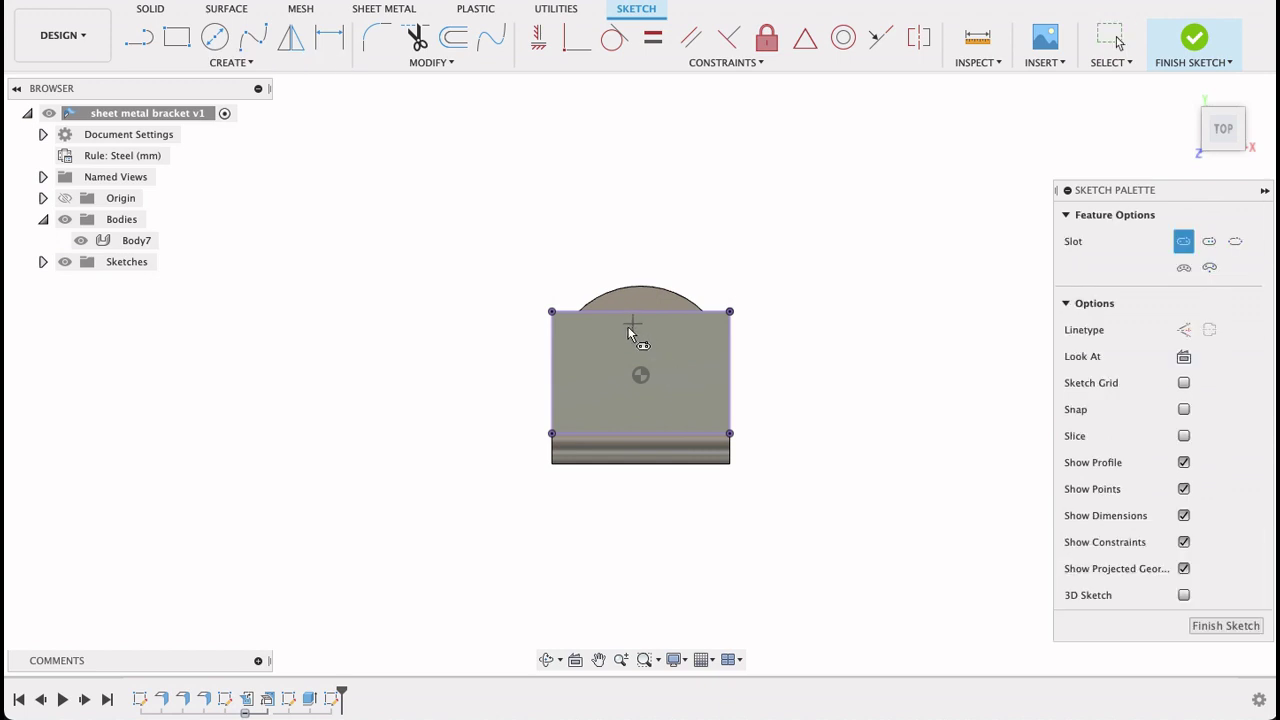
- Draw a vertical construction centre line between the top and bottom edge midpoints
{"action": "key", "text": "l"}
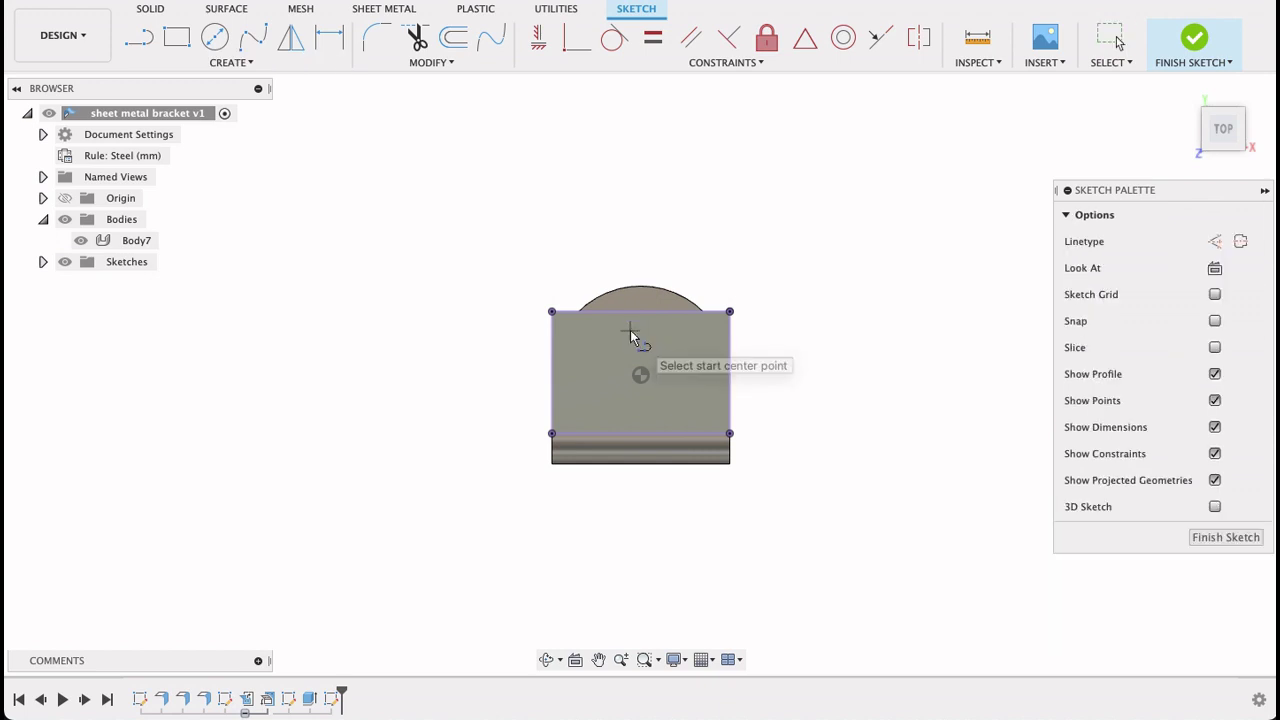
{"action": "left_click", "coordinate": [1213, 243]}
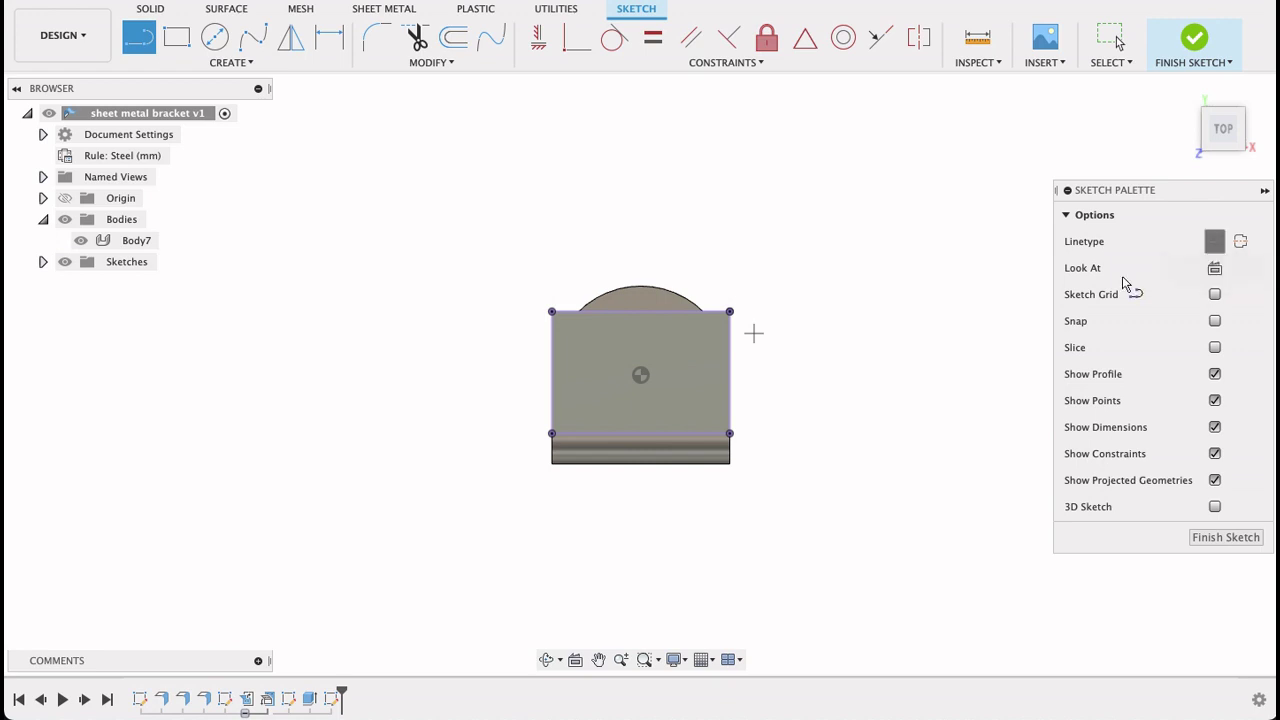
{"action": "left_click", "coordinate": [641, 313]}
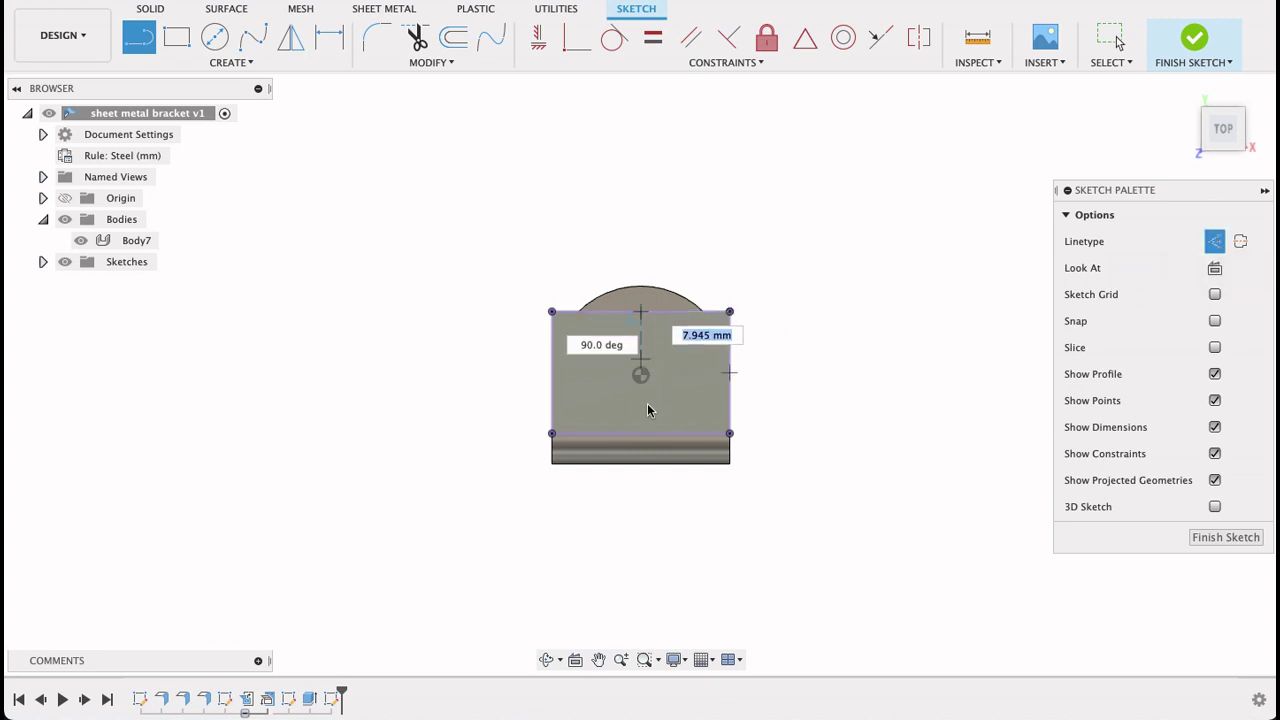
{"action": "left_click", "coordinate": [643, 441]}
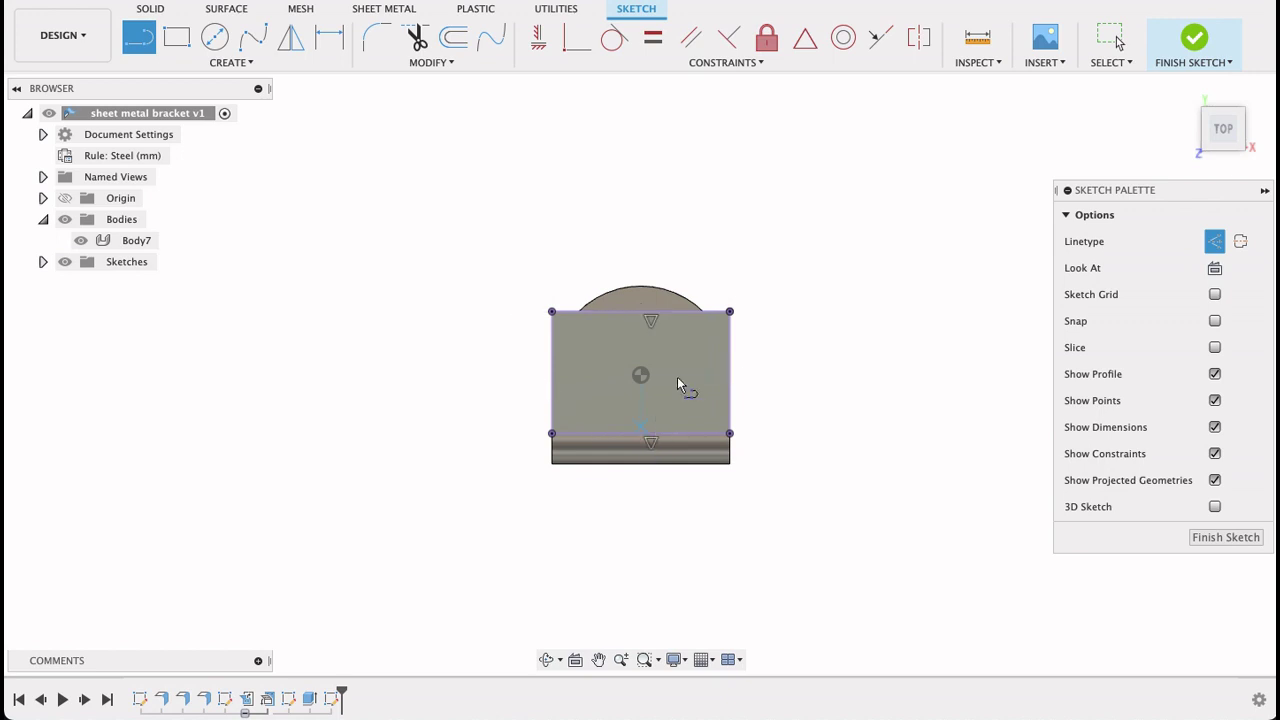
{"action": "scroll", "coordinate": [655, 382], "scroll_direction": "down", "scroll_amount": 2}
{"action": "scroll", "coordinate": [666, 394], "scroll_direction": "up", "scroll_amount": 4}
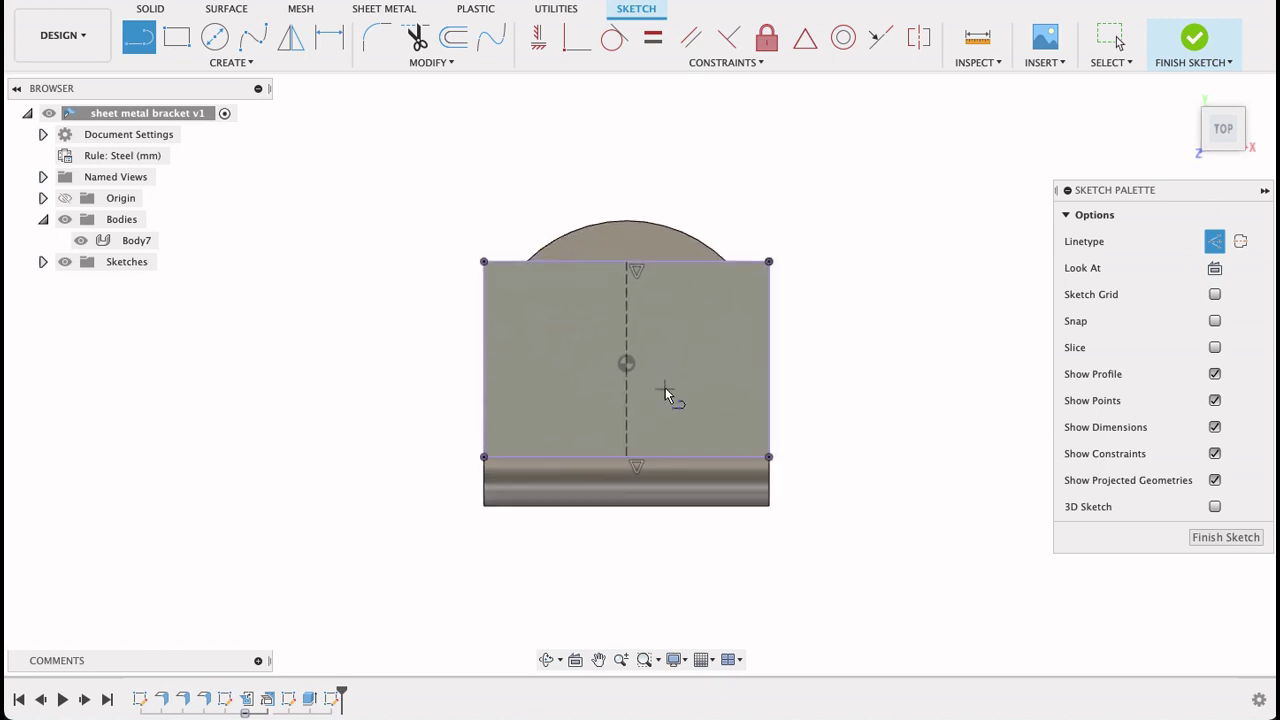
{"action": "scroll", "coordinate": [666, 393], "scroll_direction": "up", "scroll_amount": 2}
{"action": "key", "text": "Escape"}
{"action": "scroll", "coordinate": [666, 377], "scroll_direction": "up", "scroll_amount": 1}
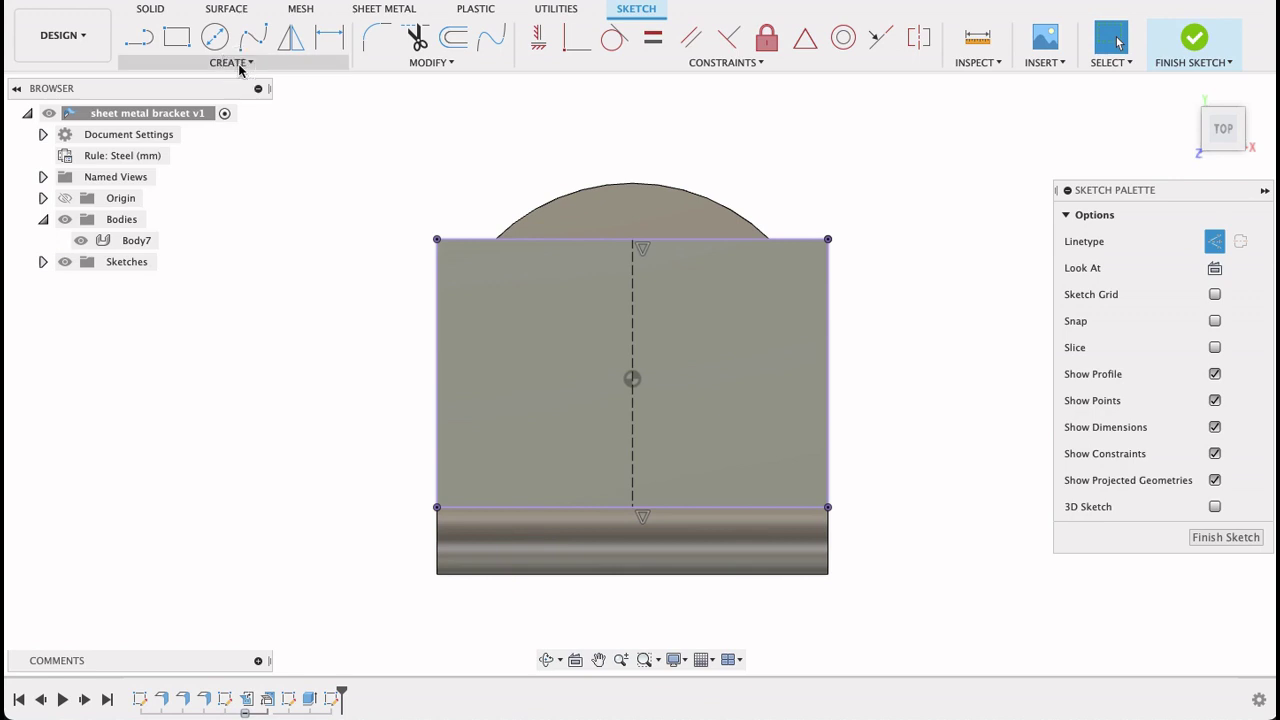
- Draw a centre-to-centre slot down the centre line from the top-edge midpoint
{"action": "left_click", "coordinate": [232, 62]}
{"action": "mouse_move", "coordinate": [190, 193]}
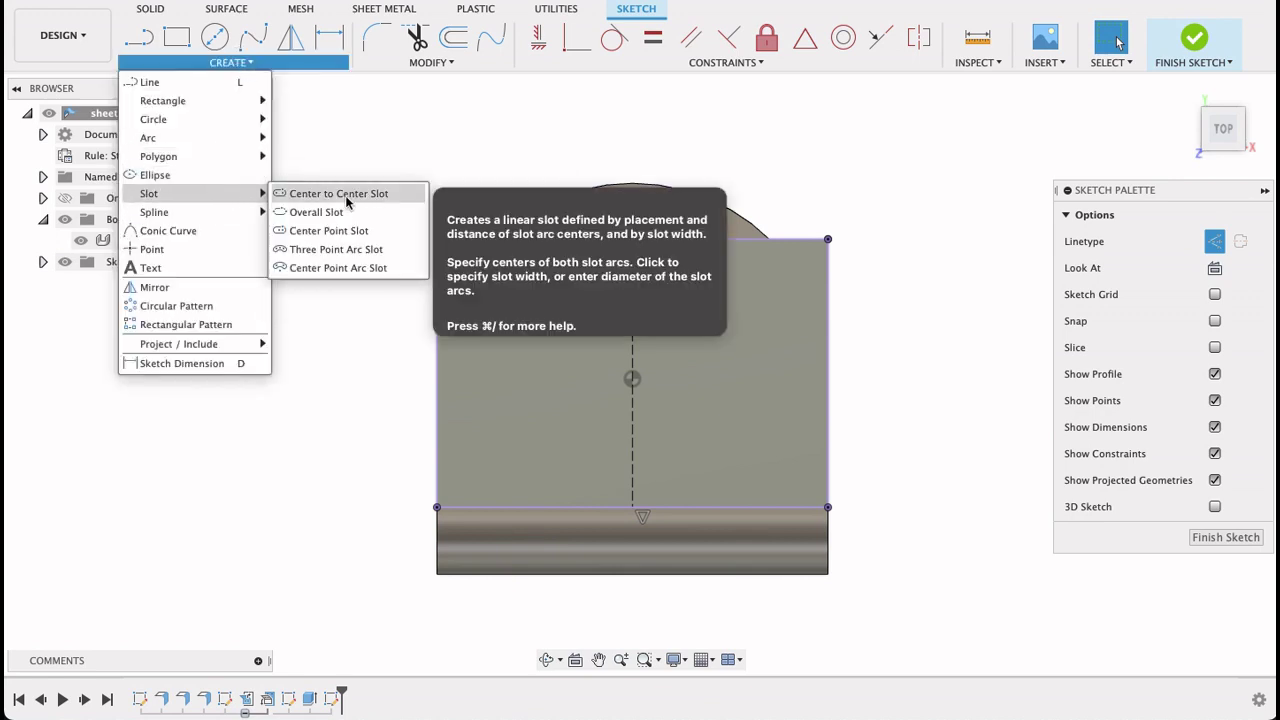
{"action": "left_click", "coordinate": [345, 192]}
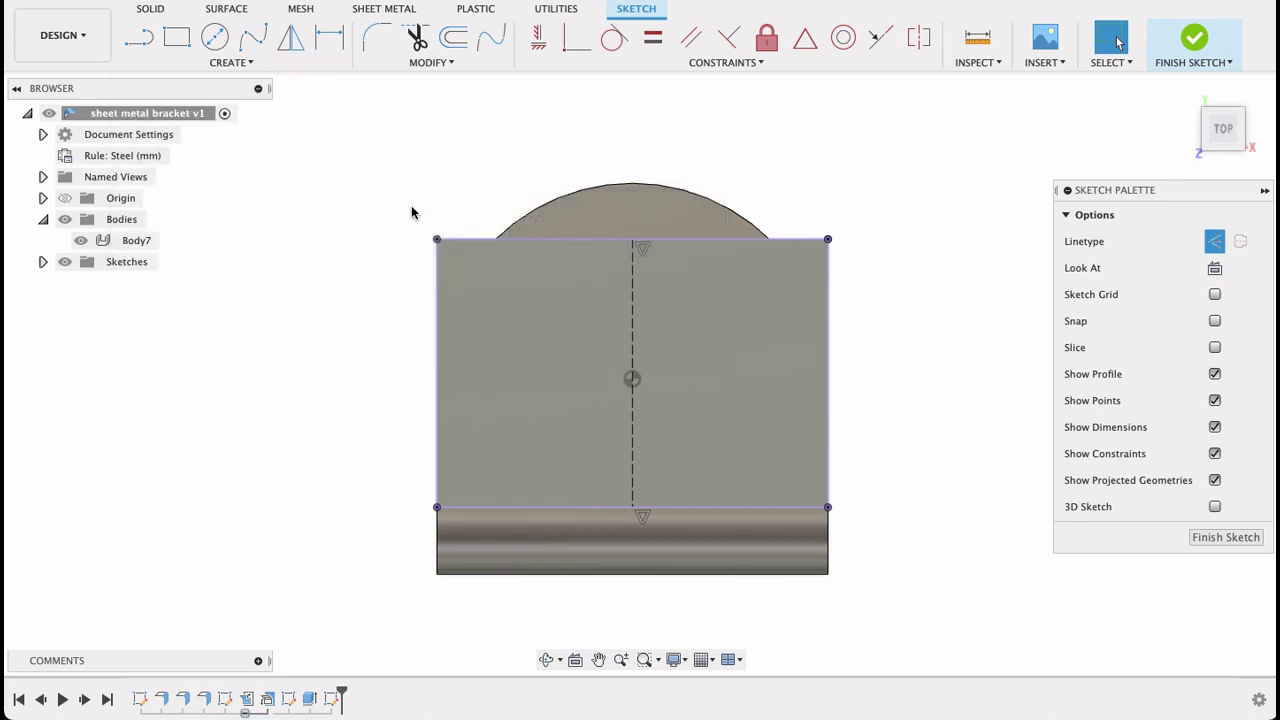
{"action": "left_click", "coordinate": [632, 240]}
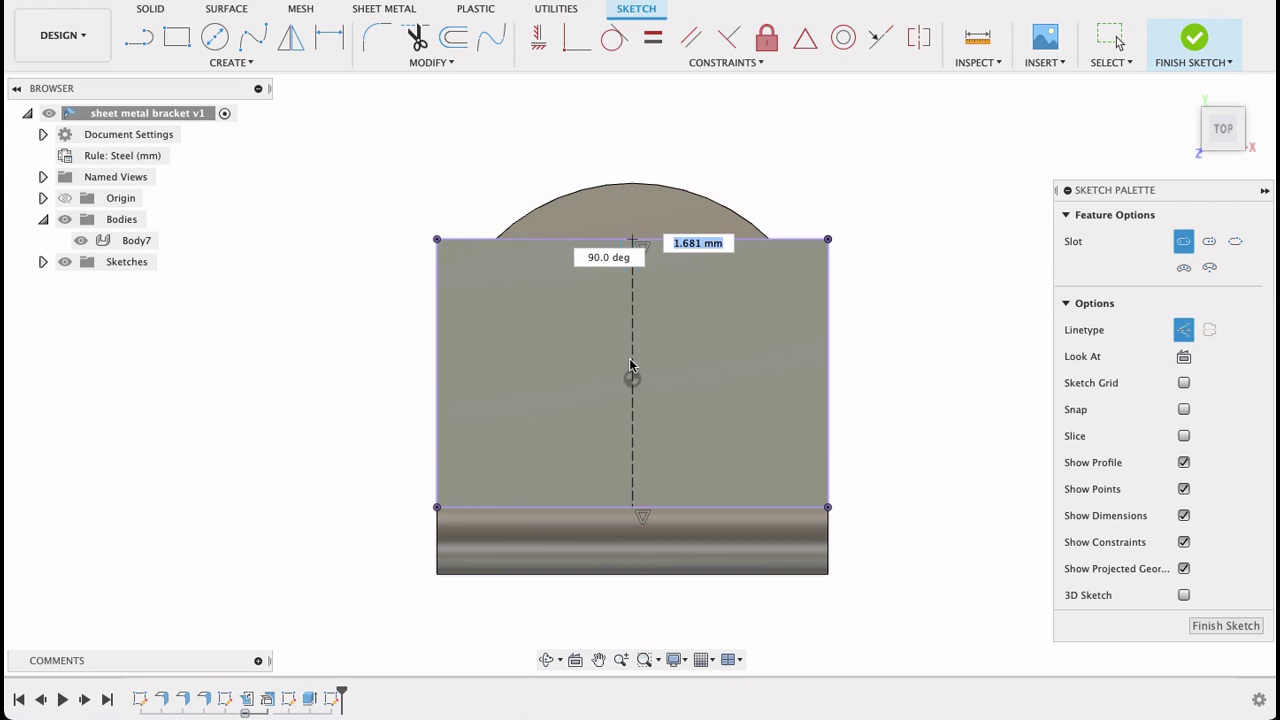
{"action": "left_click", "coordinate": [633, 440]}
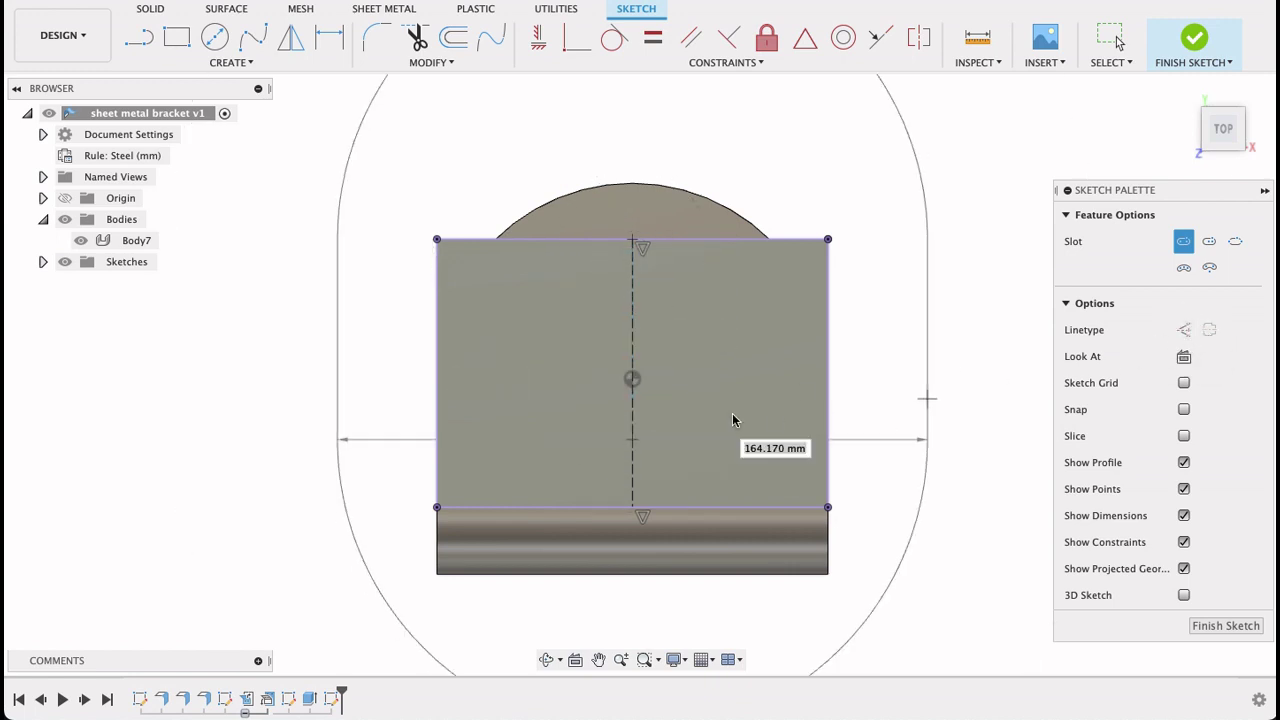
{"action": "left_click", "coordinate": [677, 397]}
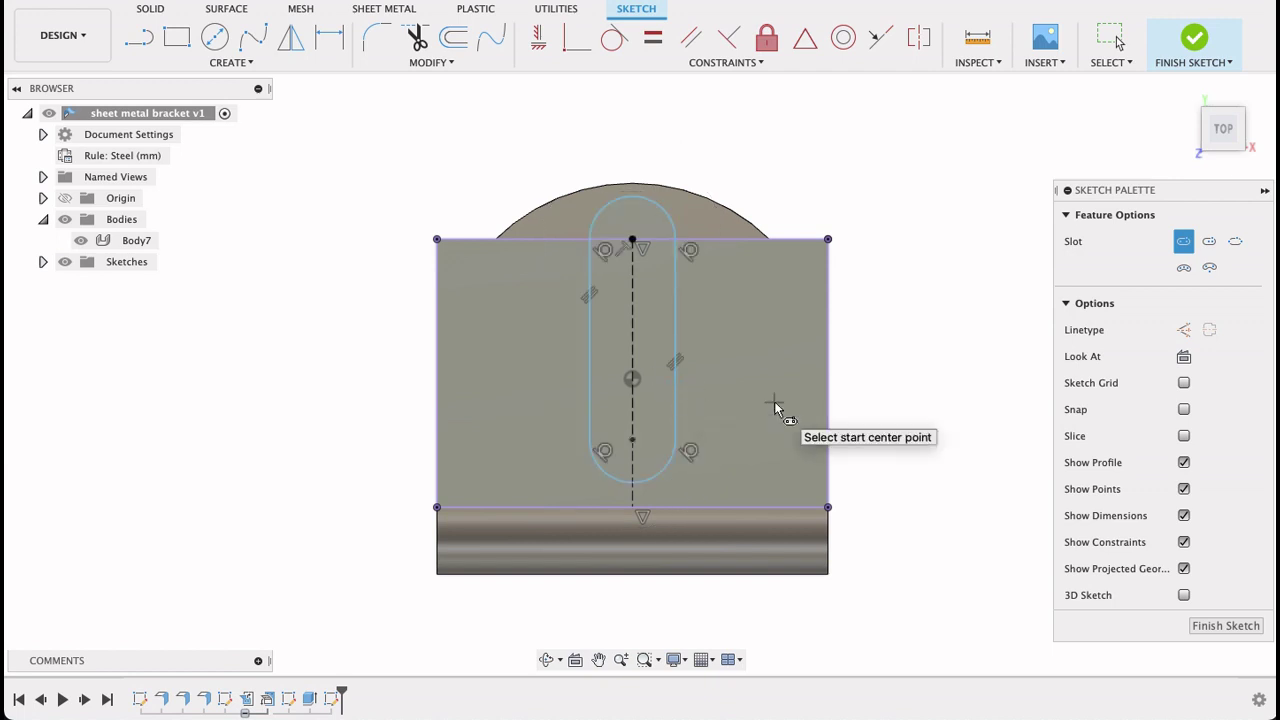
- Dimension the slot with 35 mm between centres and a 7.5 mm end radius
{"action": "key", "text": "d"}
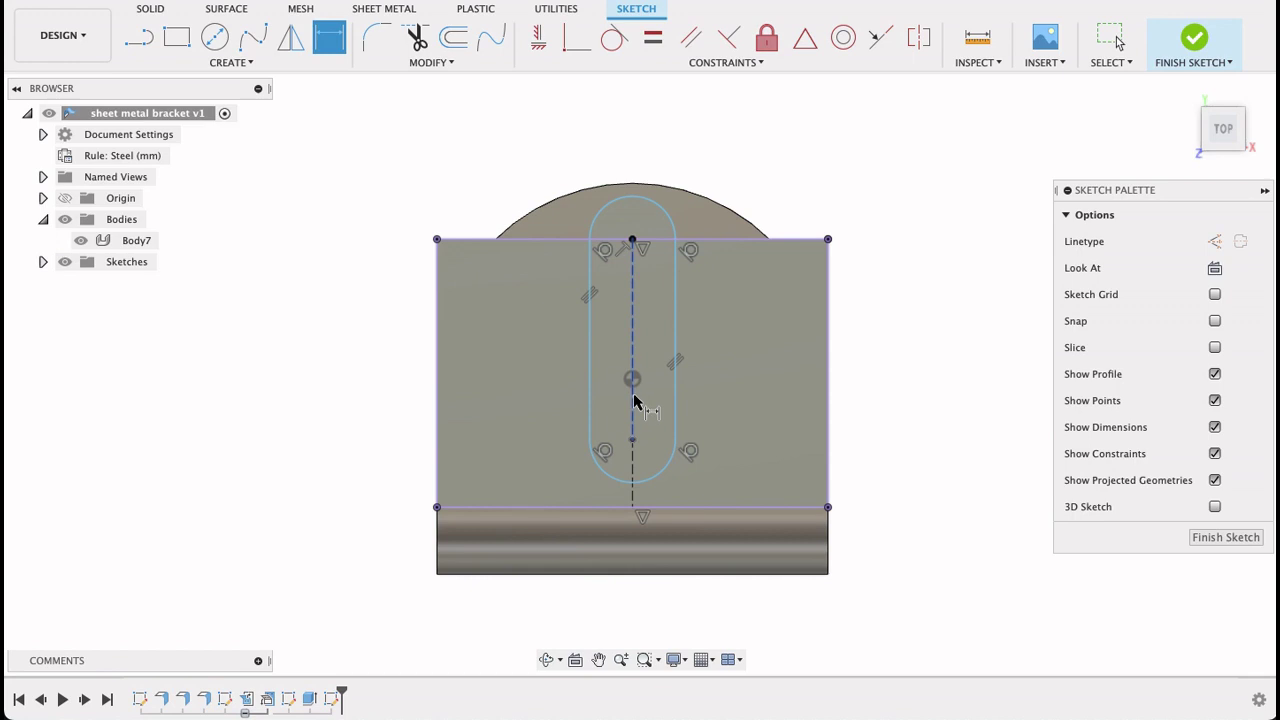
{"action": "left_click", "coordinate": [634, 401]}
{"action": "left_click", "coordinate": [733, 398]}
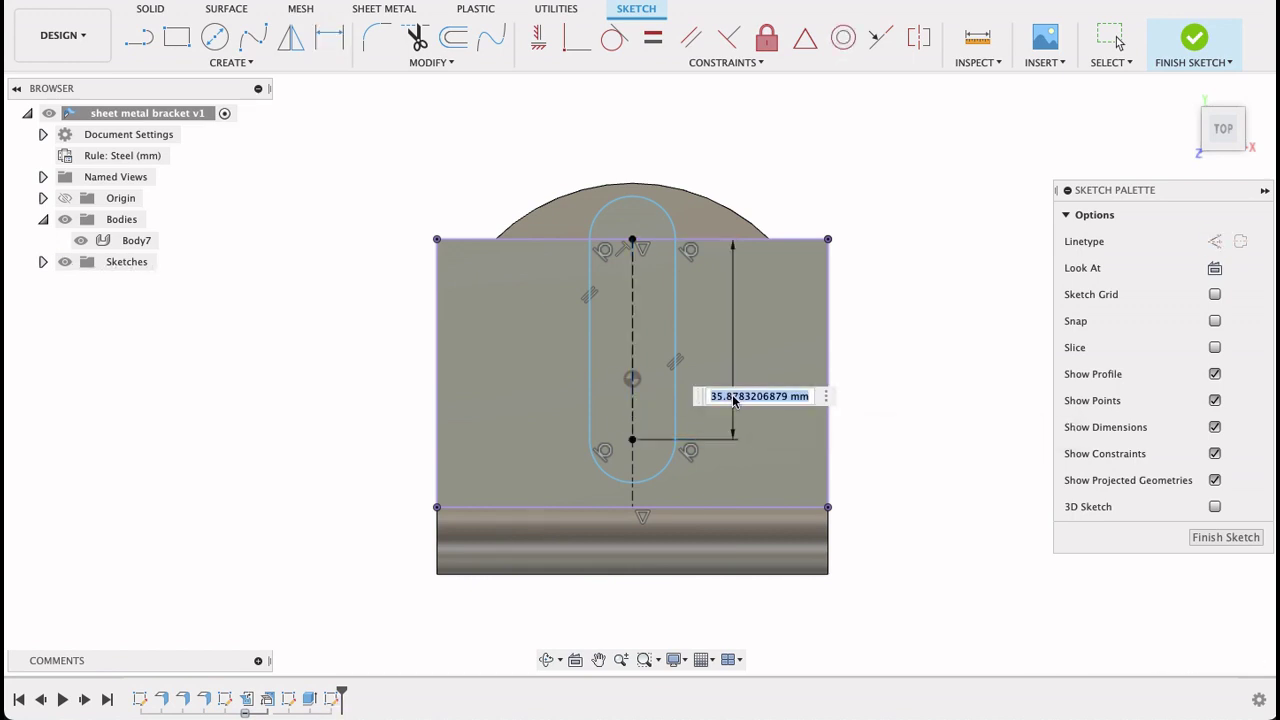
{"action": "type", "text": "35"}
{"action": "key", "text": "Return"}
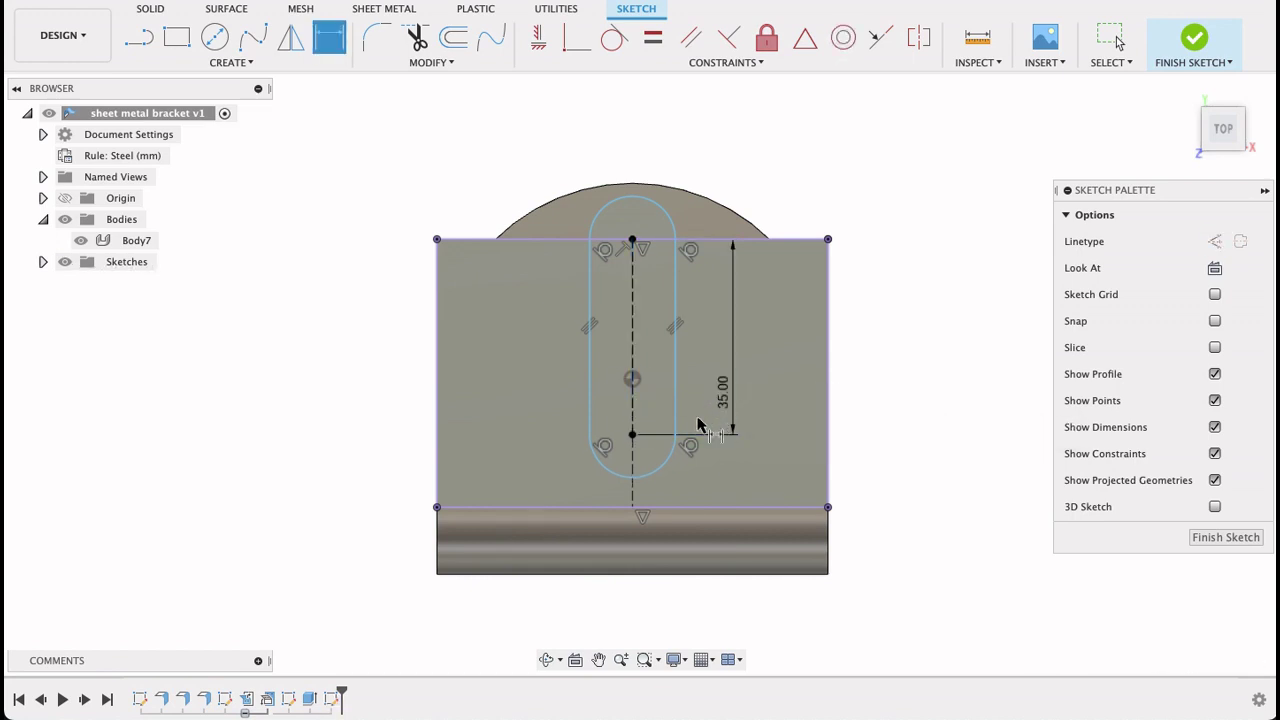
{"action": "left_click", "coordinate": [664, 474]}
{"action": "left_click", "coordinate": [680, 495]}
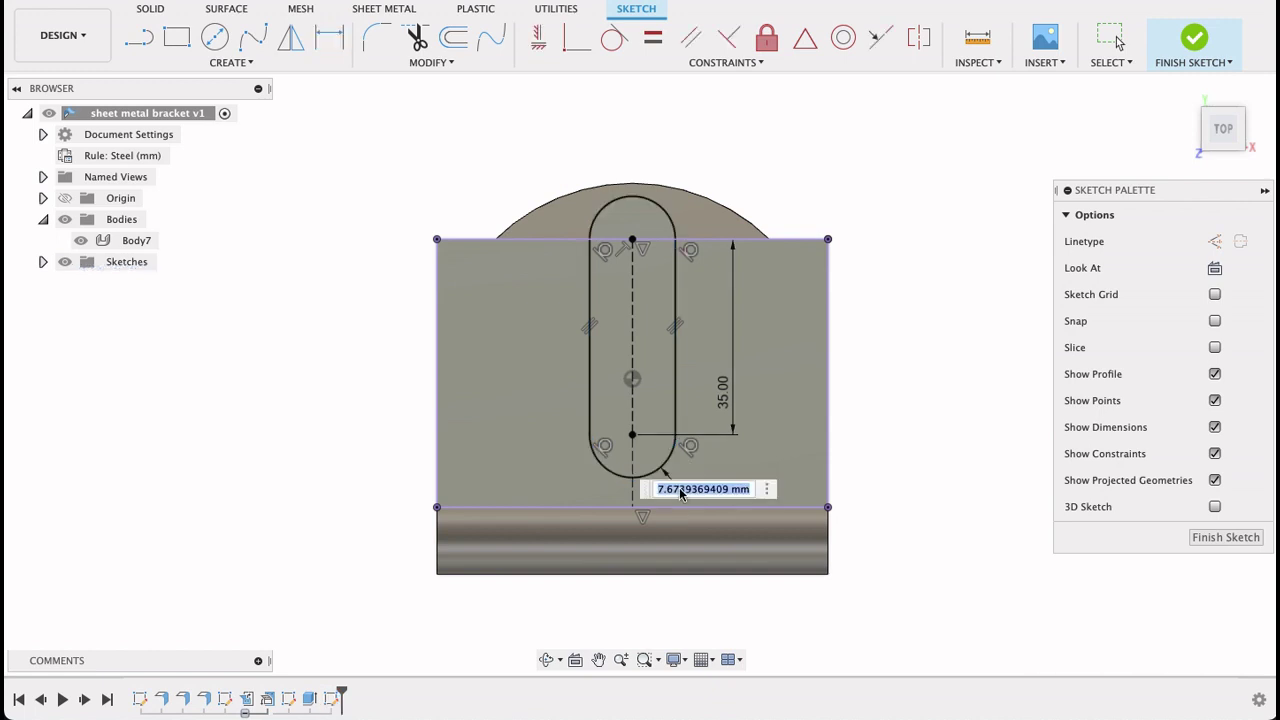
{"action": "type", "text": "7.5"}
{"action": "key", "text": "Return"}
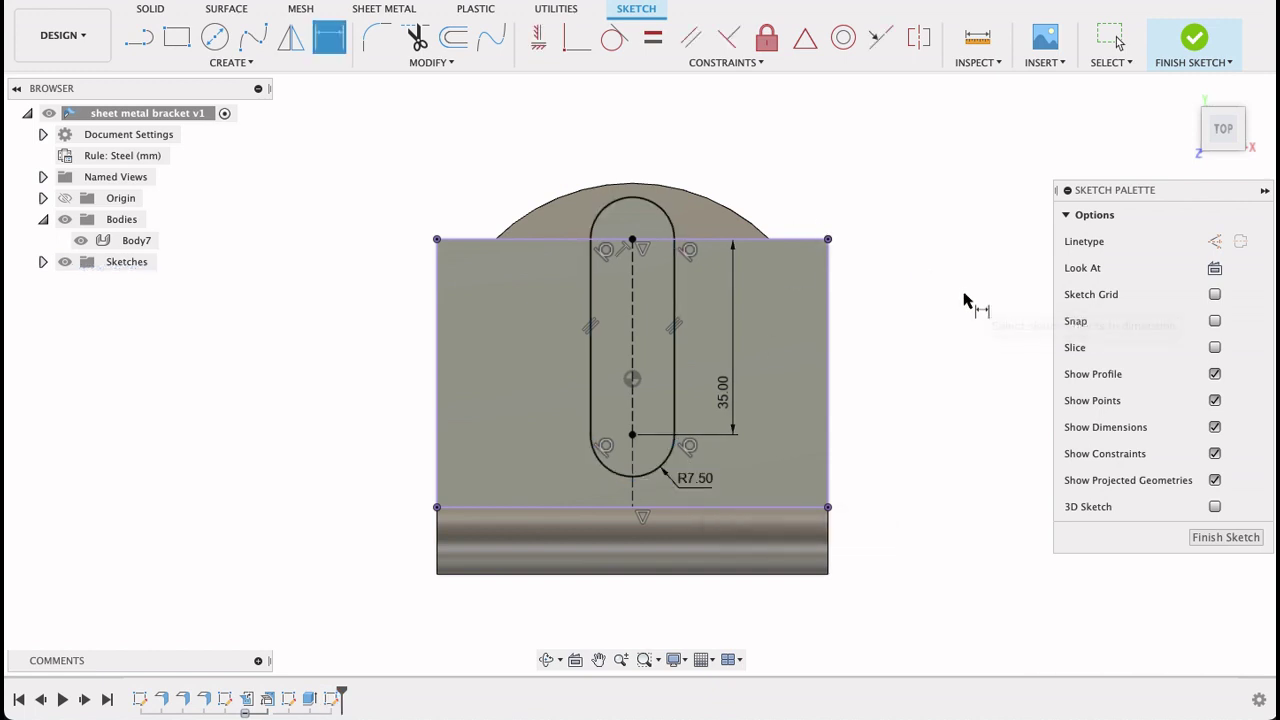
- Draw a 6 mm hole near the upper right of the flange
{"action": "left_click", "coordinate": [210, 40]}
{"action": "left_click", "coordinate": [768, 285]}
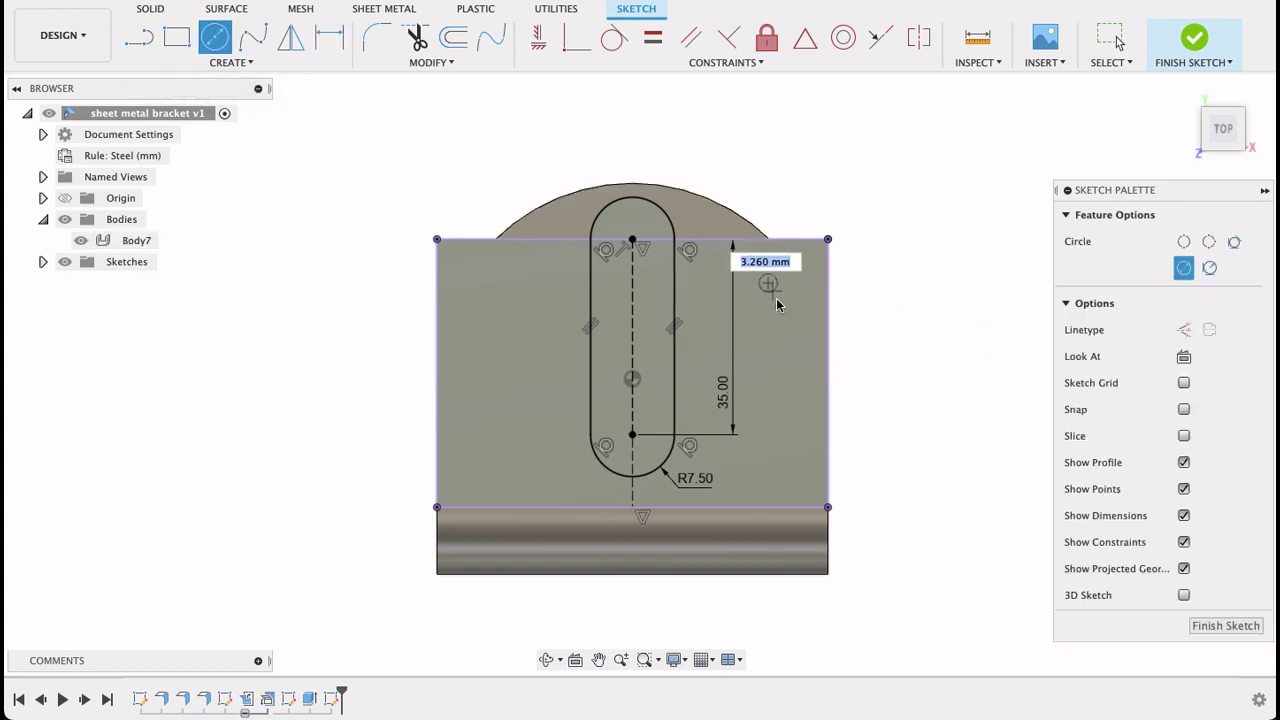
{"action": "type", "text": "6"}
{"action": "key", "text": "Return"}
{"action": "left_click", "coordinate": [1118, 41]}
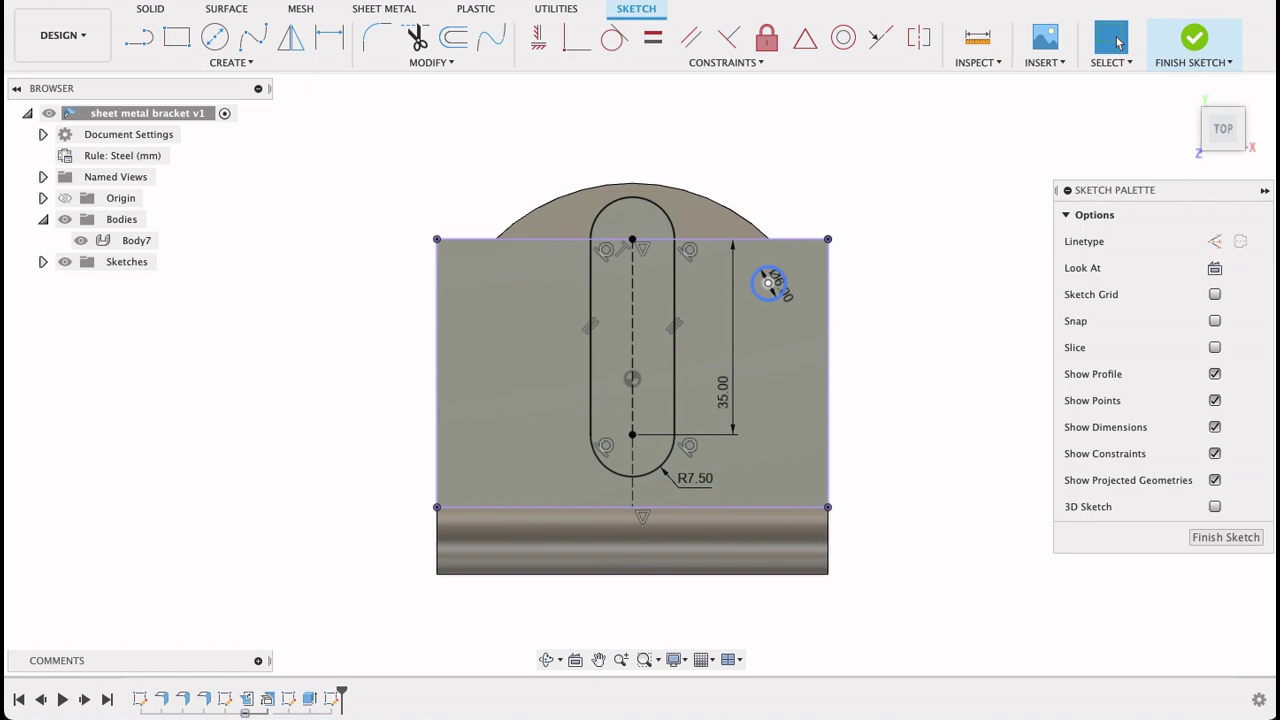
- Position the upper hole 10 mm from the right edge and 10 mm below the top
{"action": "key", "text": "d"}
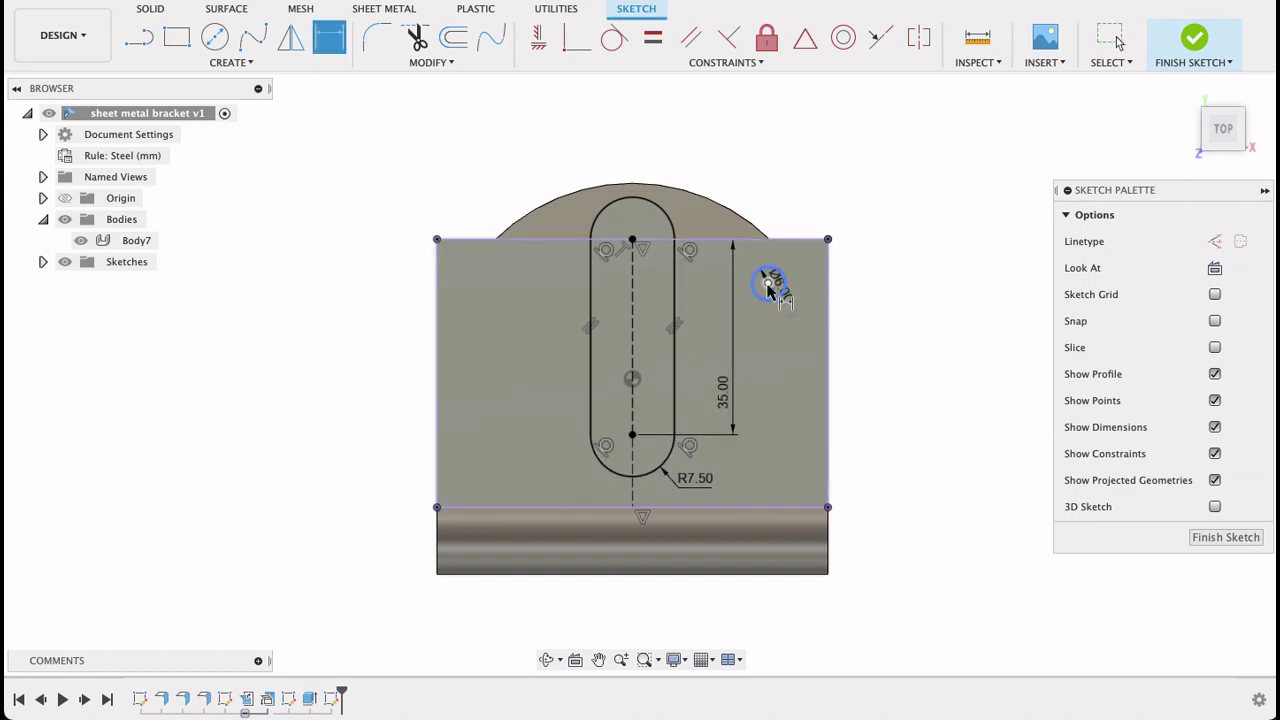
{"action": "left_click", "coordinate": [768, 285]}
{"action": "left_click", "coordinate": [828, 282]}
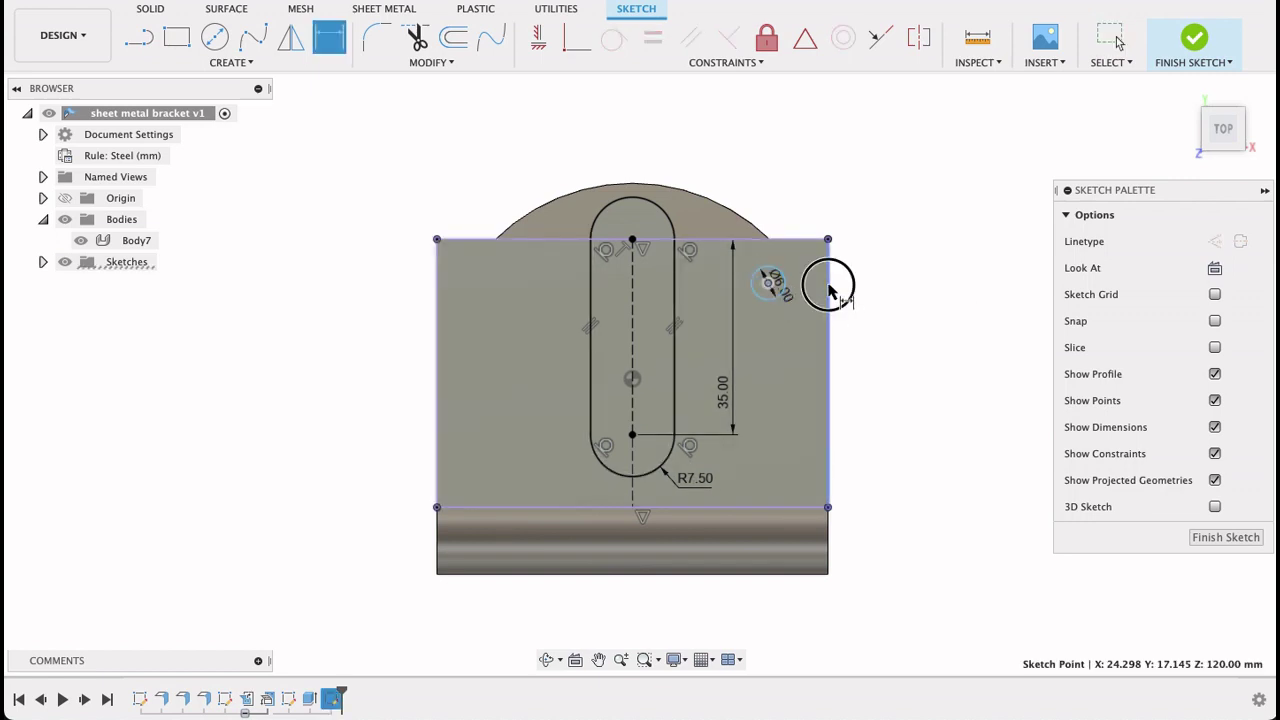
{"action": "left_click", "coordinate": [800, 340]}
{"action": "type", "text": "10"}
{"action": "key", "text": "Return"}
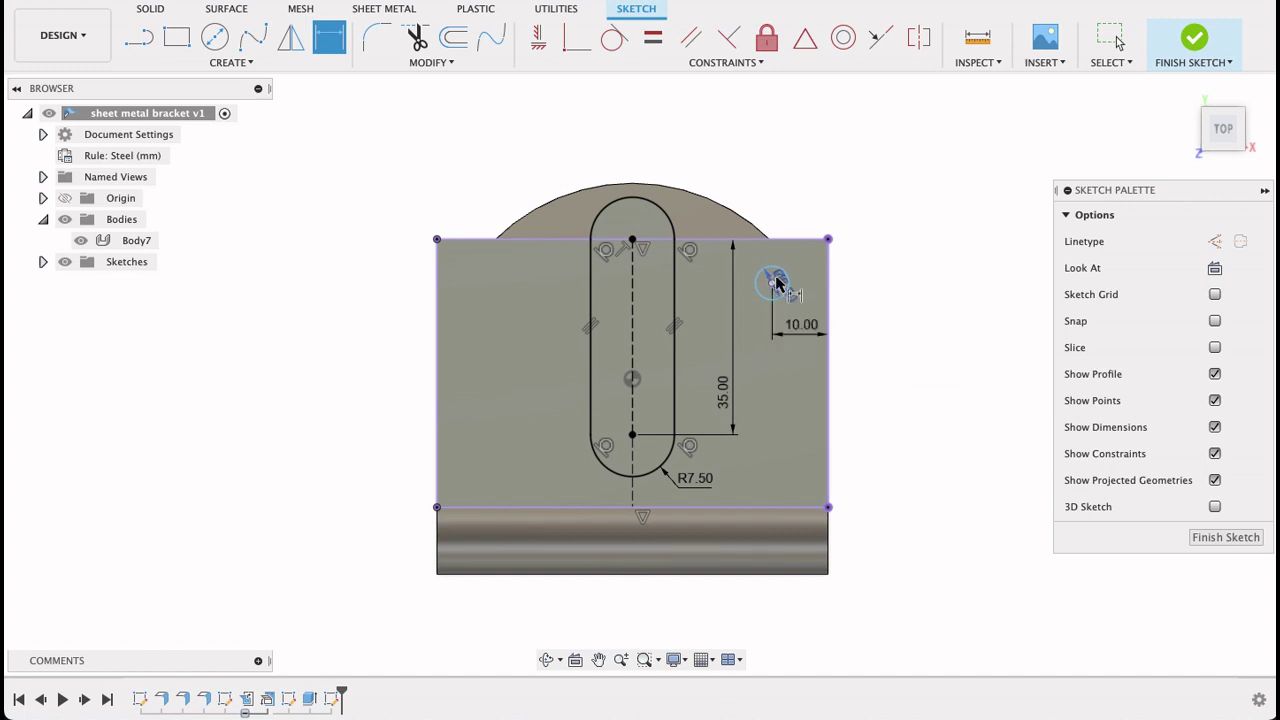
{"action": "left_click", "coordinate": [775, 283]}
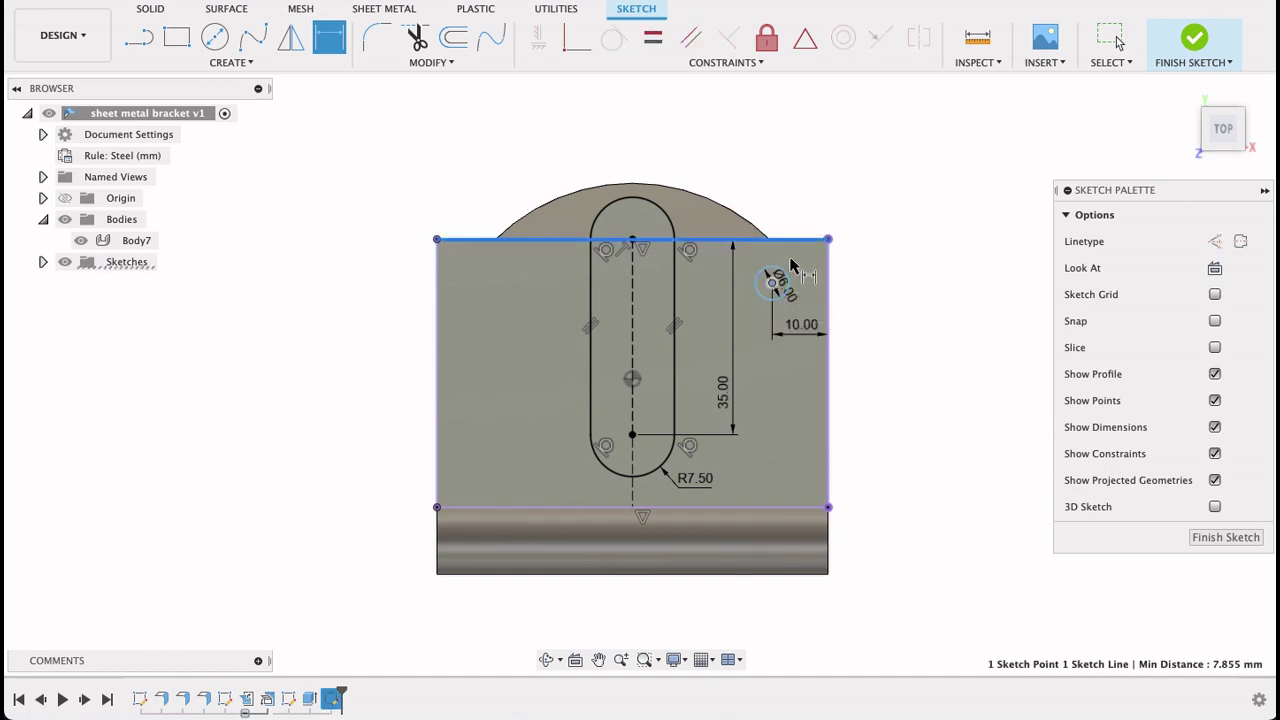
{"action": "left_click", "coordinate": [797, 263]}
{"action": "type", "text": "0"}
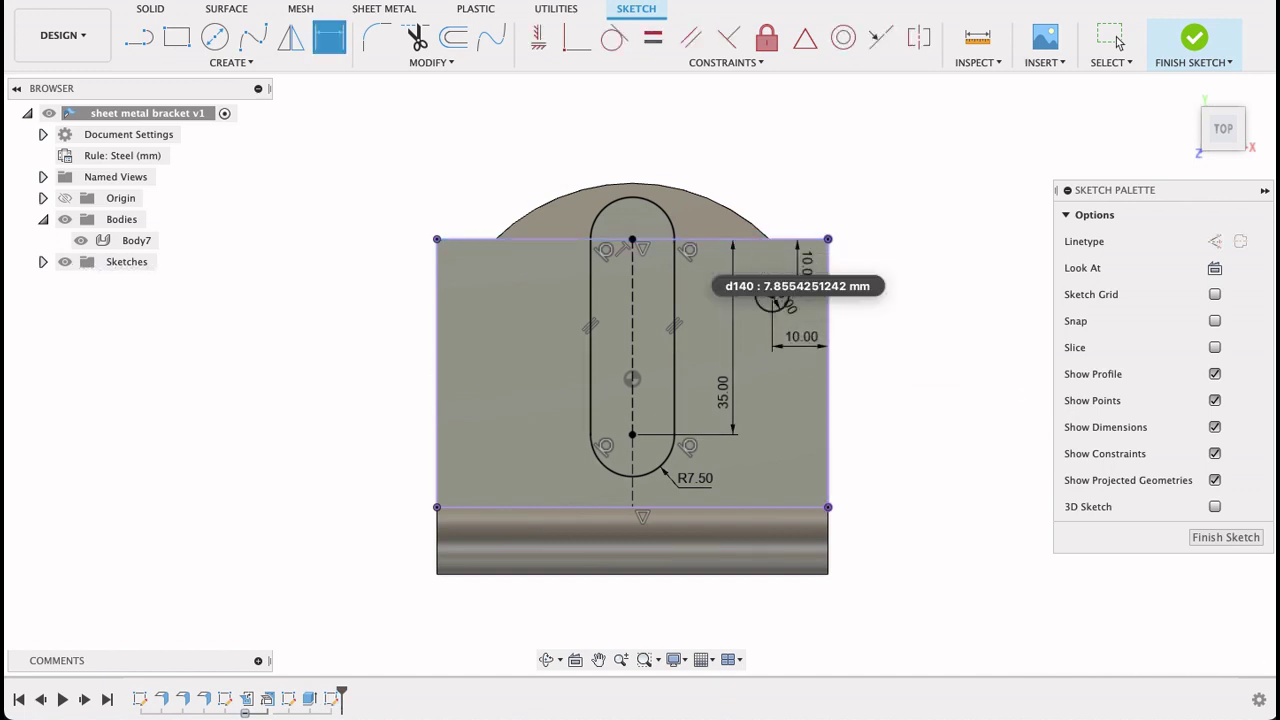
{"action": "key", "text": "Return"}
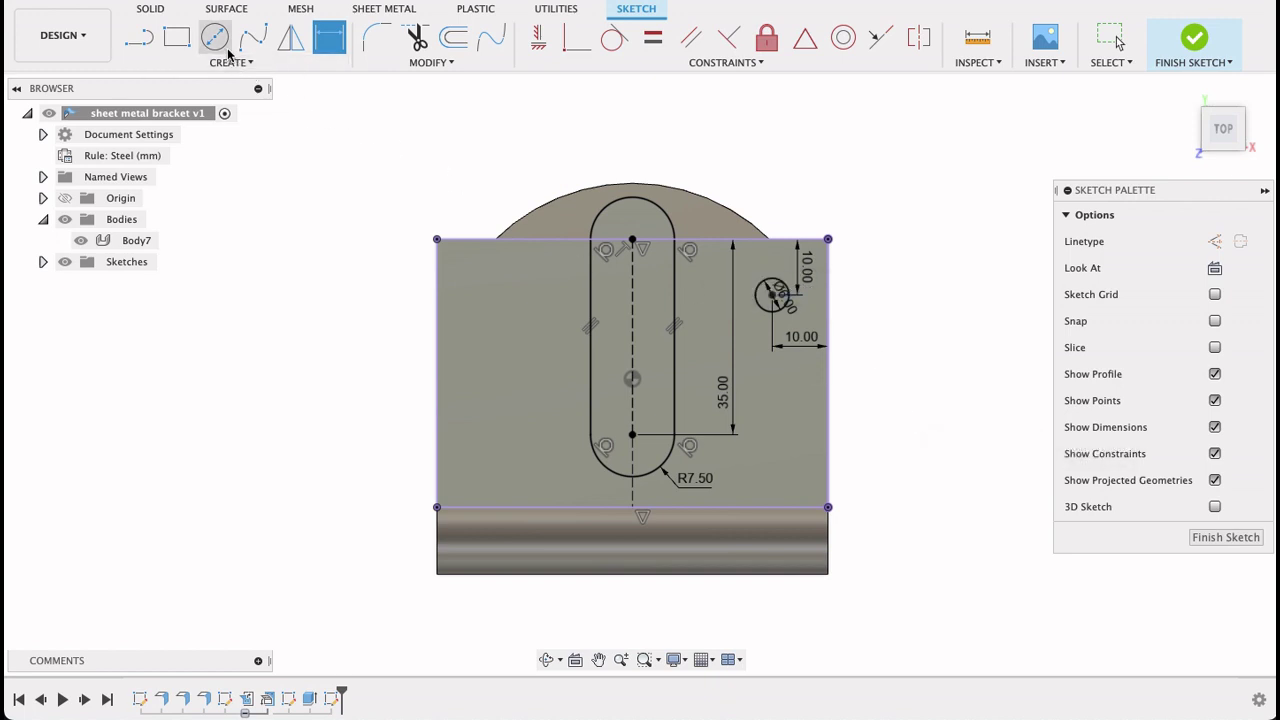
- Draw a second 6 mm hole lower on the right side
{"action": "left_click", "coordinate": [214, 37]}
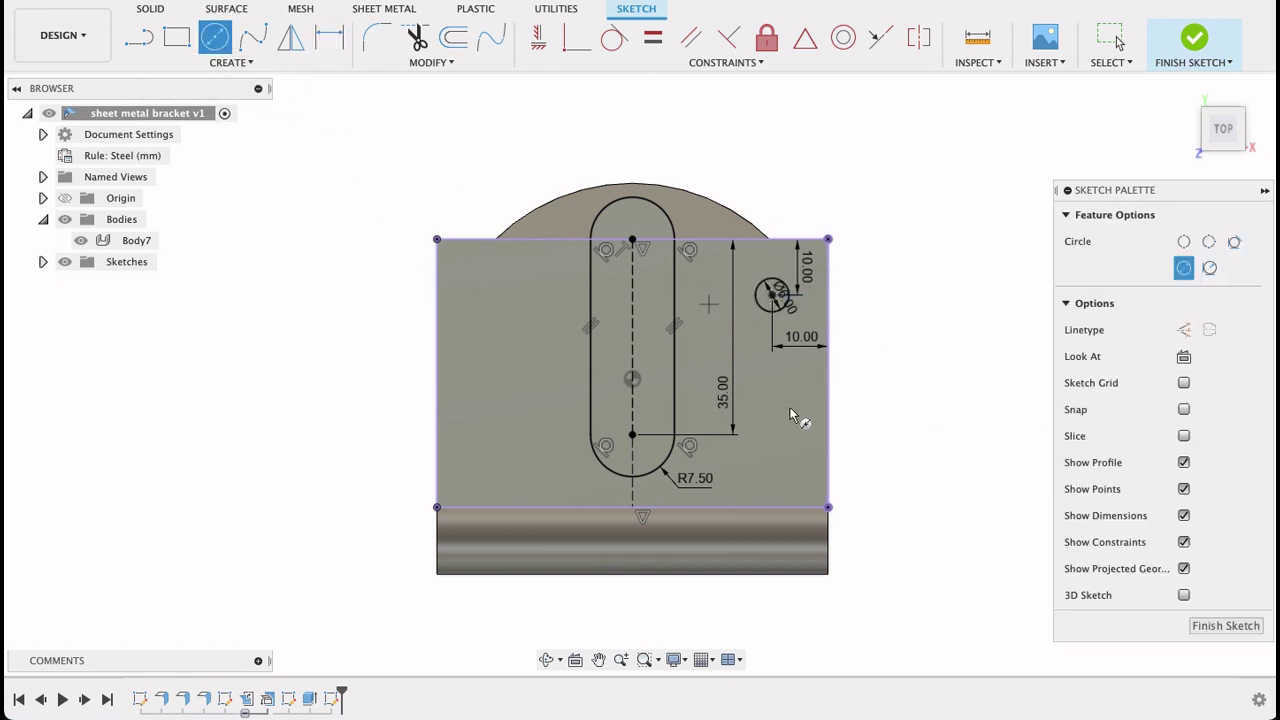
{"action": "left_click", "coordinate": [768, 448]}
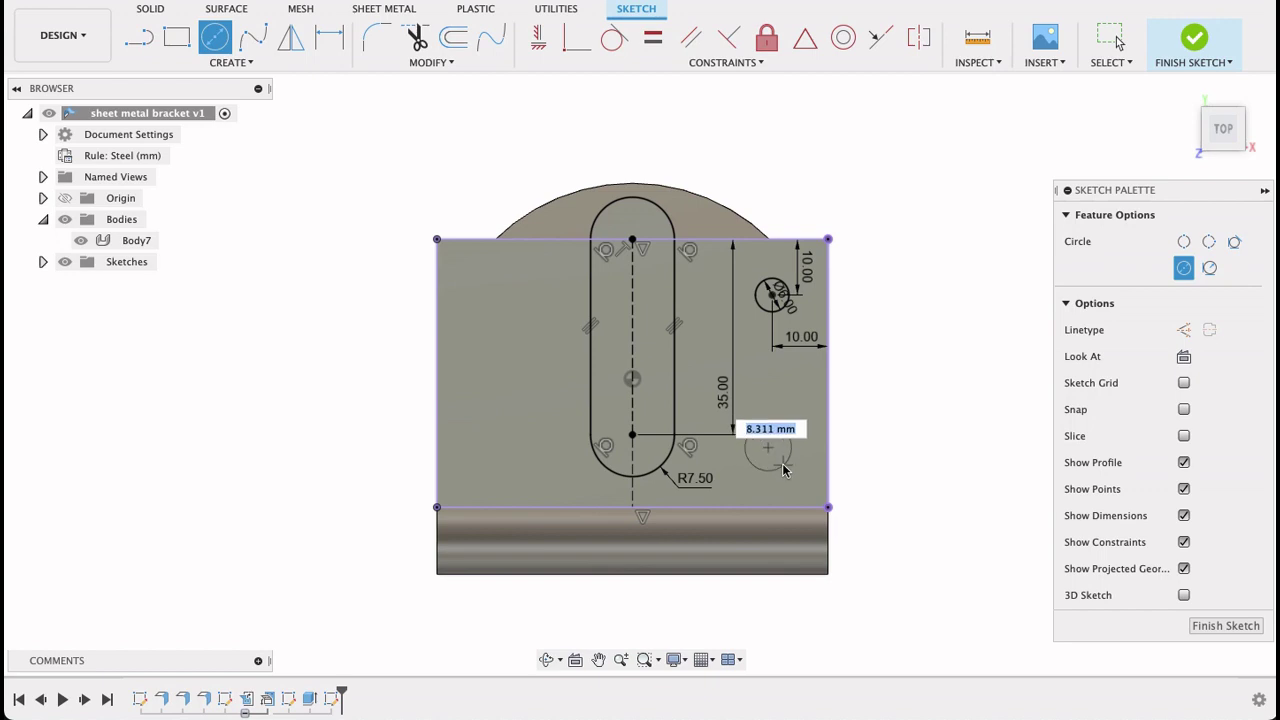
{"action": "type", "text": "6"}
{"action": "key", "text": "Return"}
{"action": "key", "text": "Escape"}
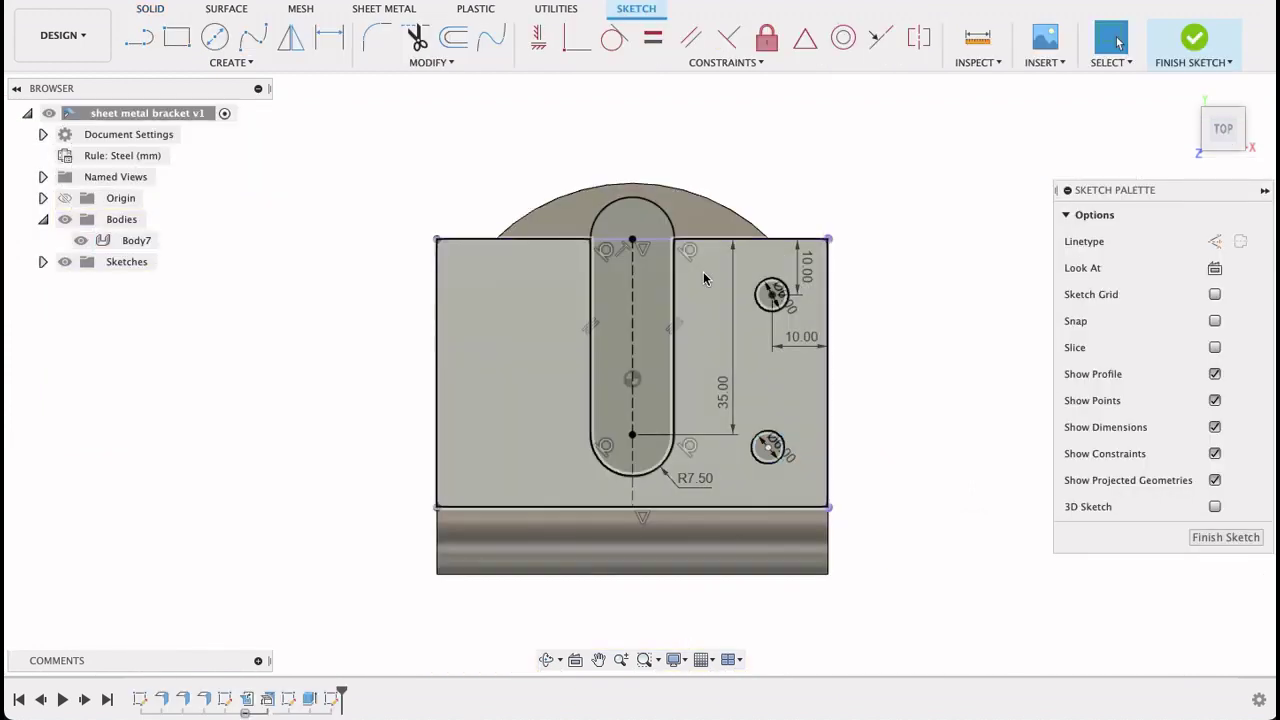
- Dimension the lower hole 35 mm below the top and align both holes vertically
{"action": "key", "text": "d"}
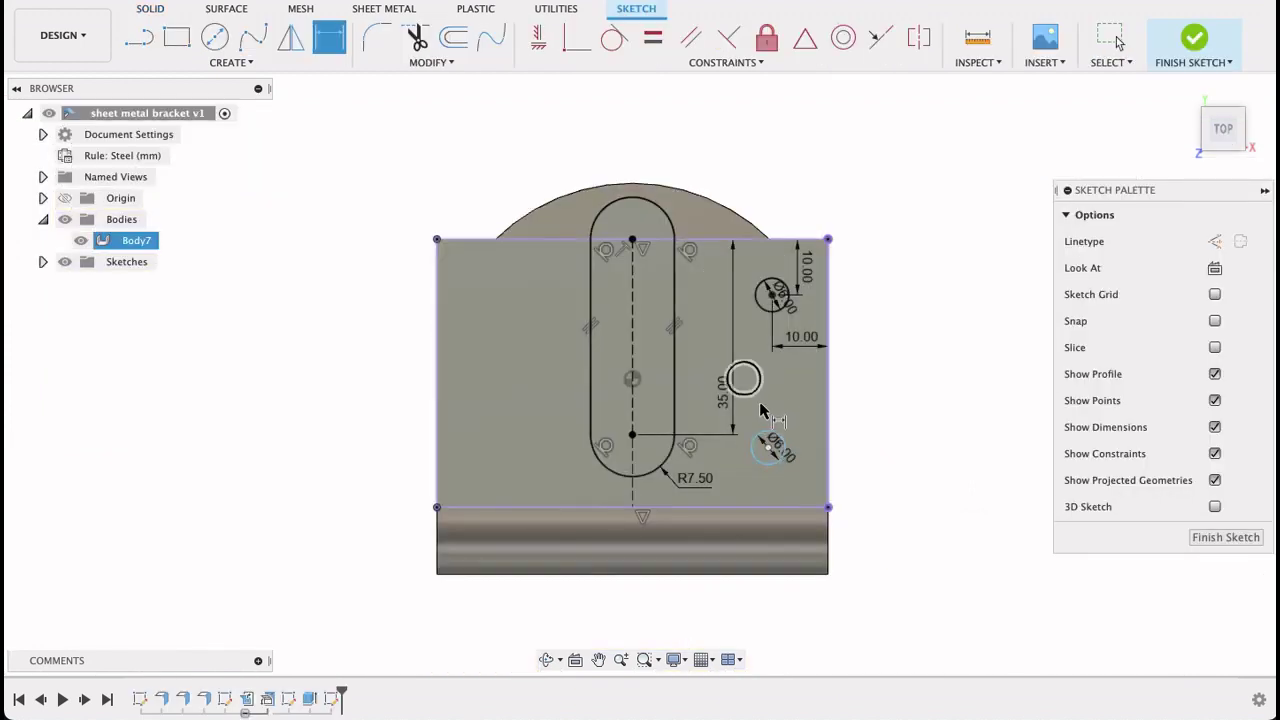
{"action": "left_click", "coordinate": [759, 241]}
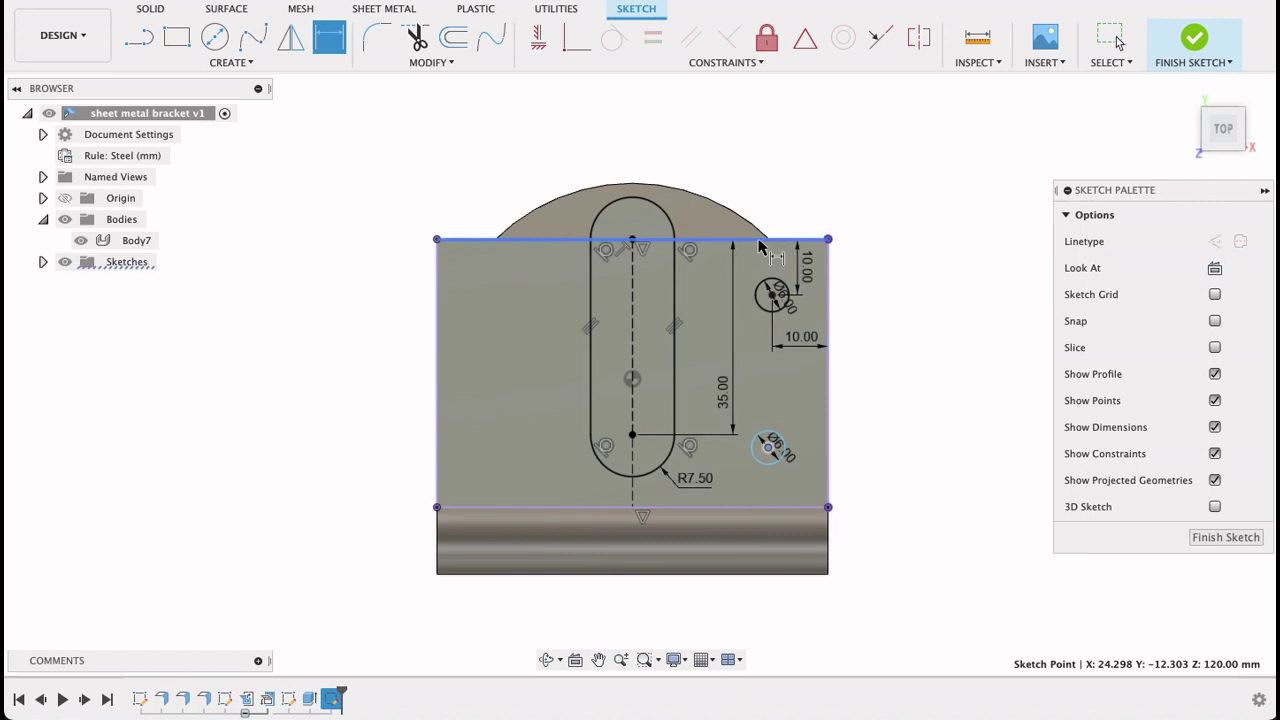
{"action": "left_click", "coordinate": [768, 447]}
{"action": "left_click", "coordinate": [903, 290]}
{"action": "type", "text": "35"}
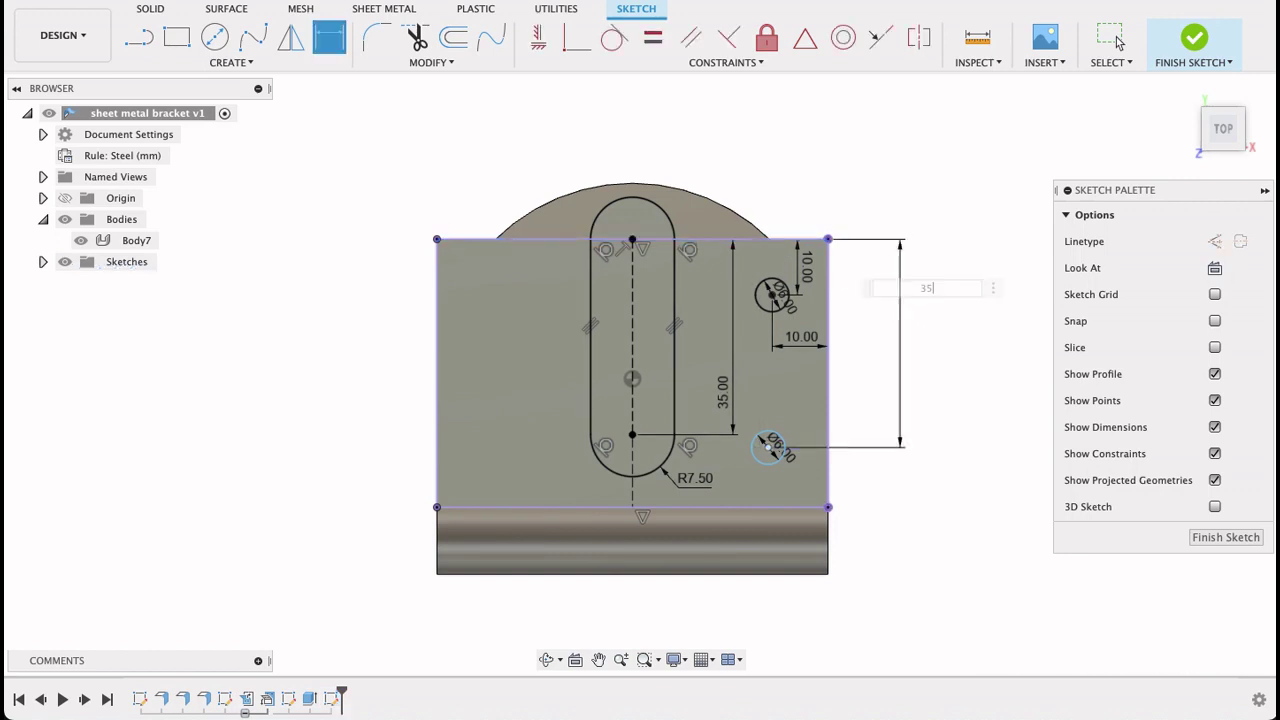
{"action": "key", "text": "Return"}
{"action": "left_click", "coordinate": [543, 47]}
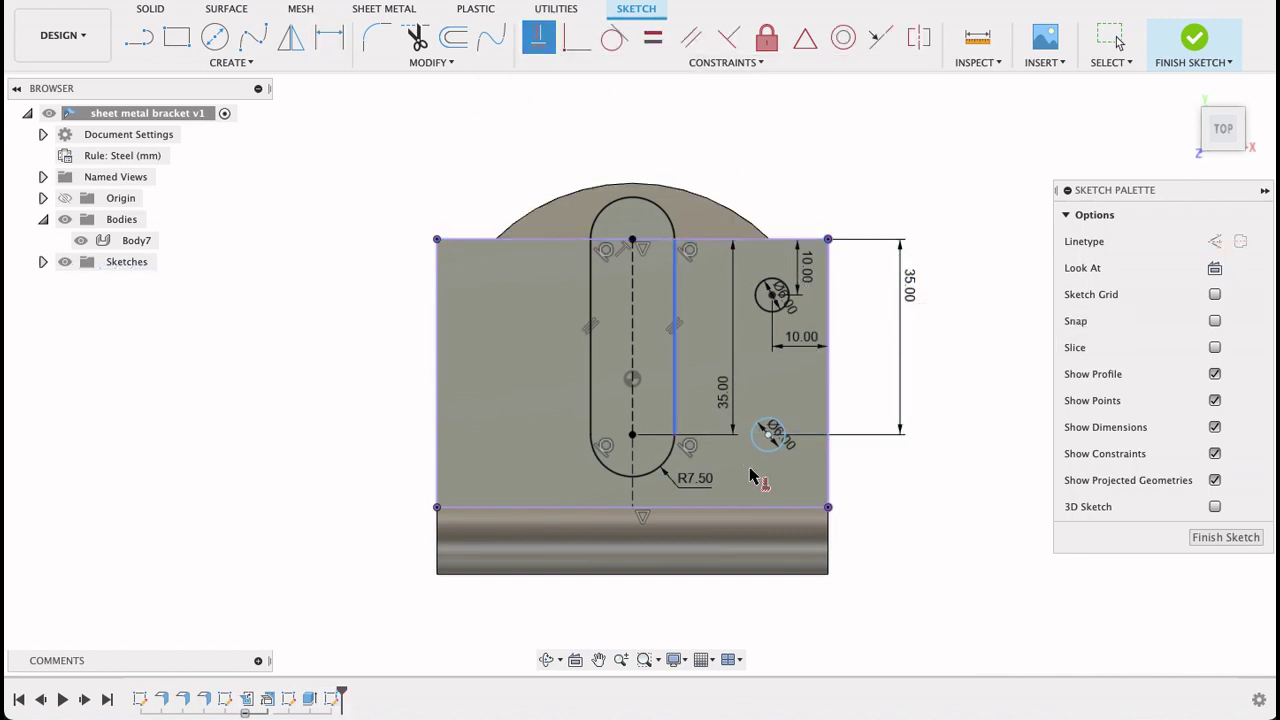
{"action": "left_click", "coordinate": [774, 296]}
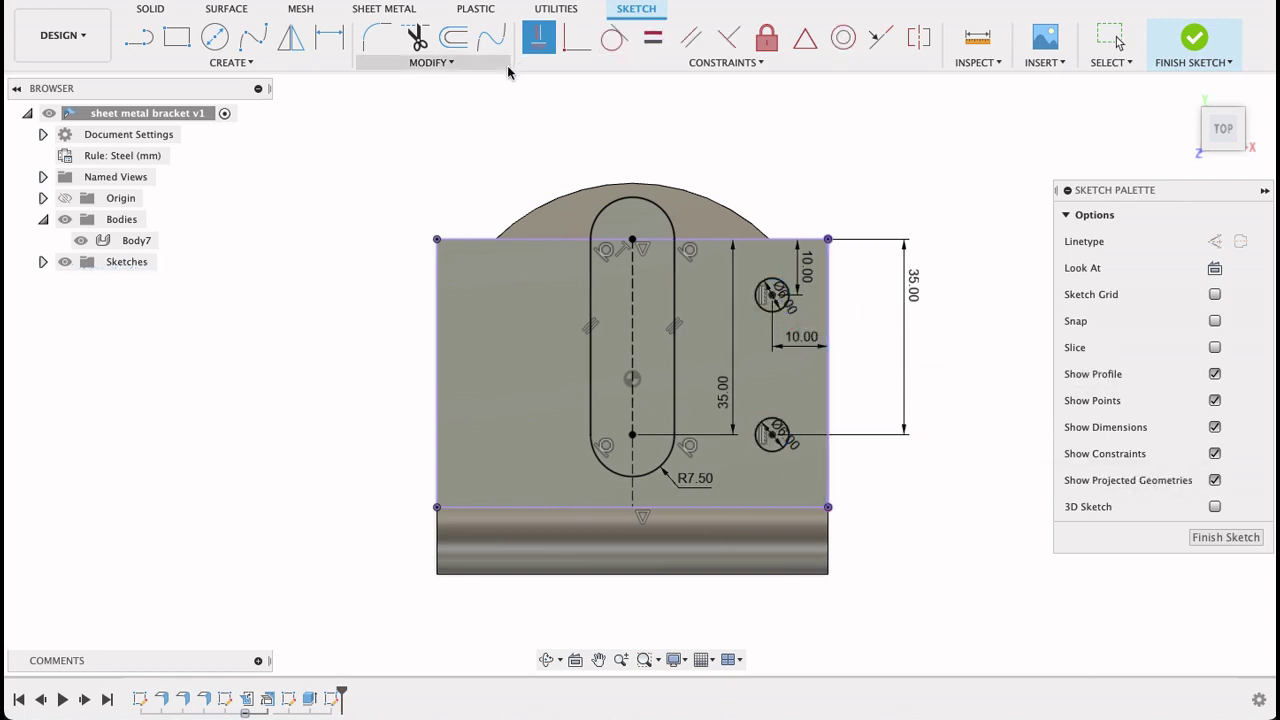
- Mirror the two right-hand holes across the slot's centre line and finish the sketch
{"action": "left_click", "coordinate": [291, 38]}
{"action": "left_click", "coordinate": [766, 298]}
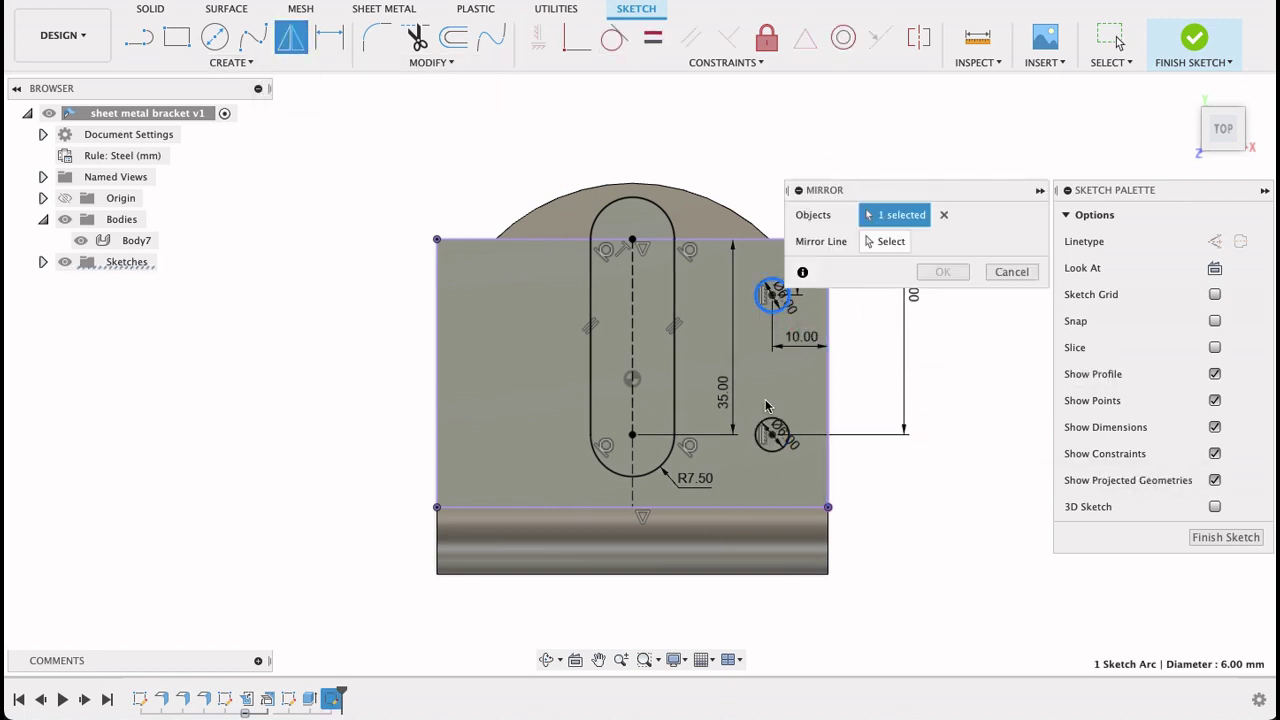
{"action": "left_click", "coordinate": [770, 432]}
{"action": "left_click", "coordinate": [889, 240]}
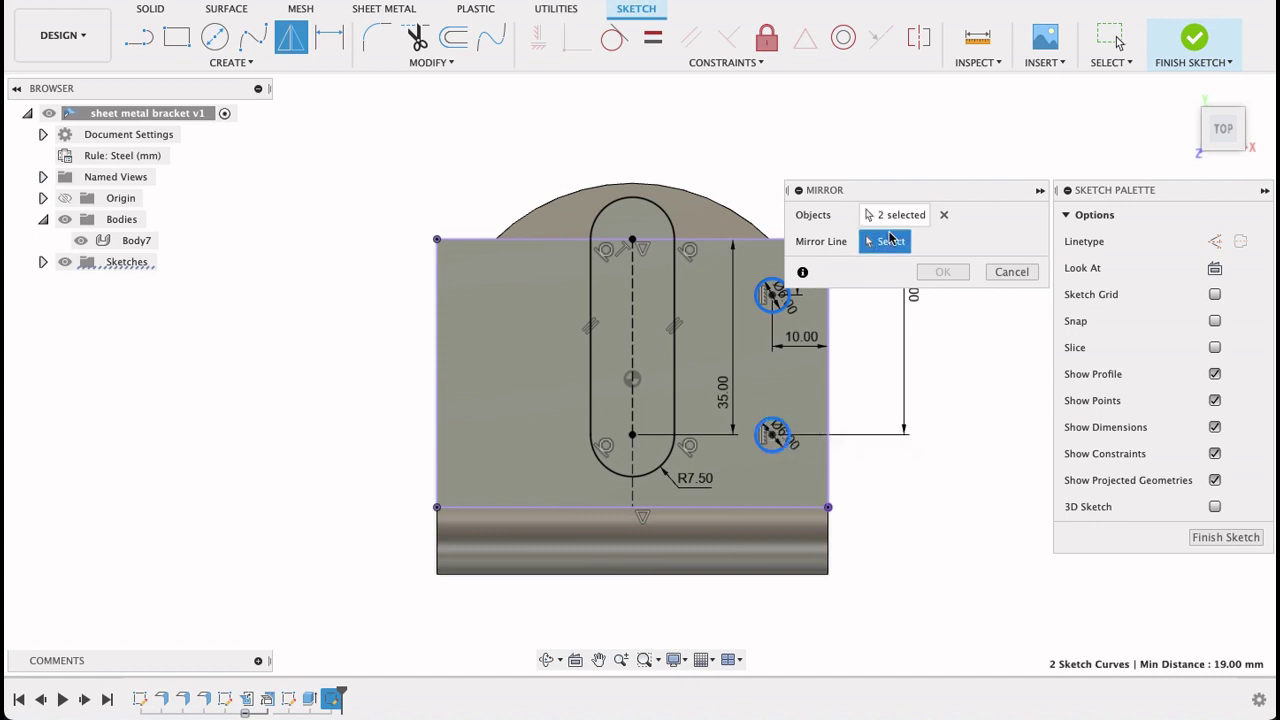
{"action": "left_click", "coordinate": [631, 332]}
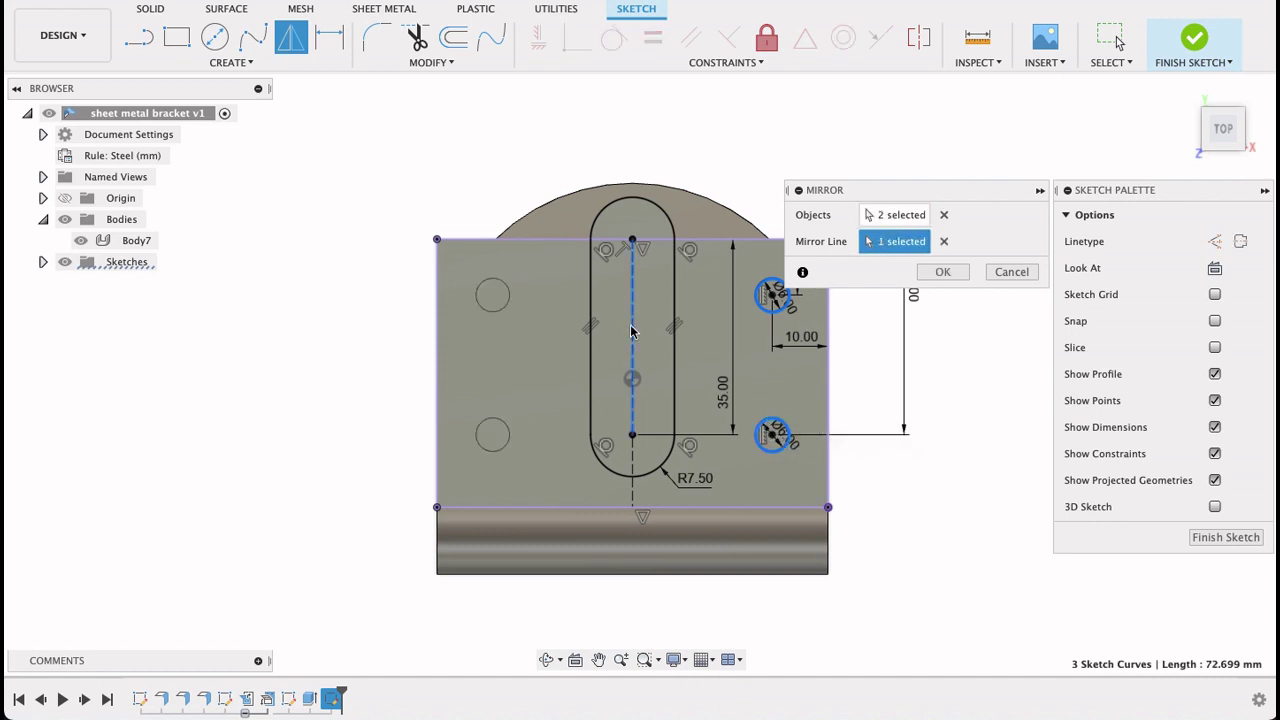
{"action": "left_click", "coordinate": [941, 278]}
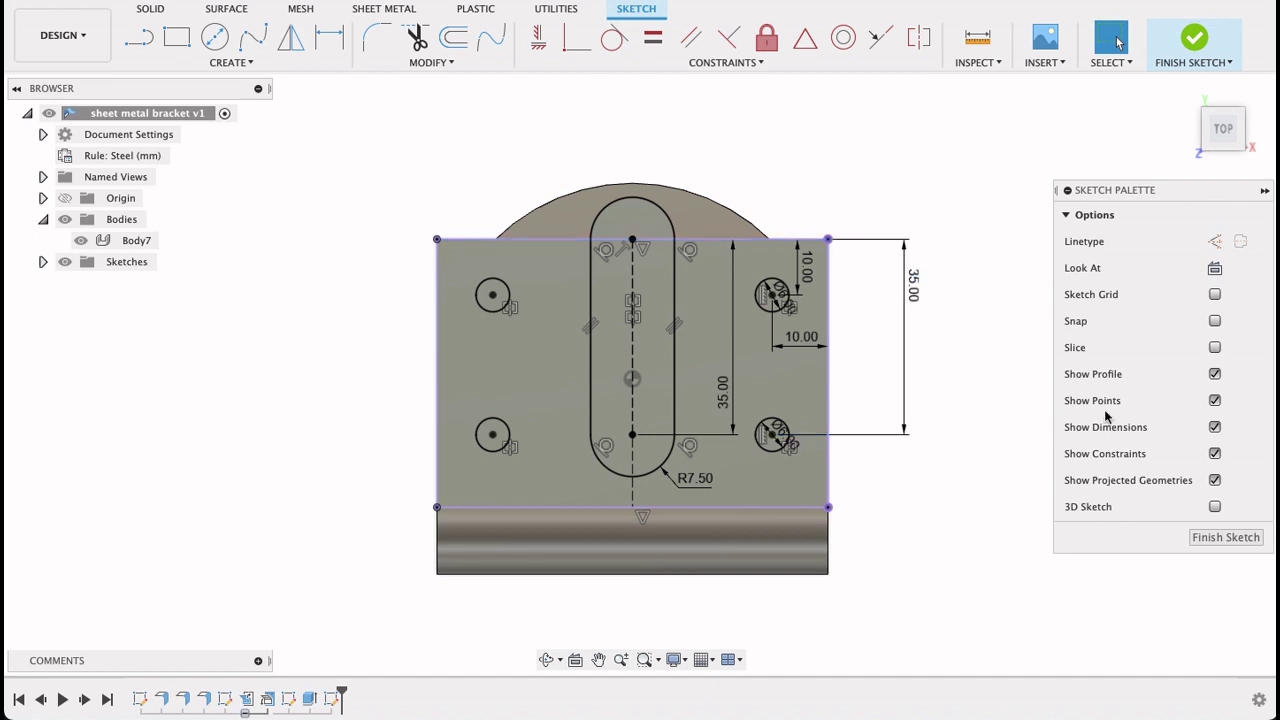
{"action": "left_click", "coordinate": [1210, 536]}
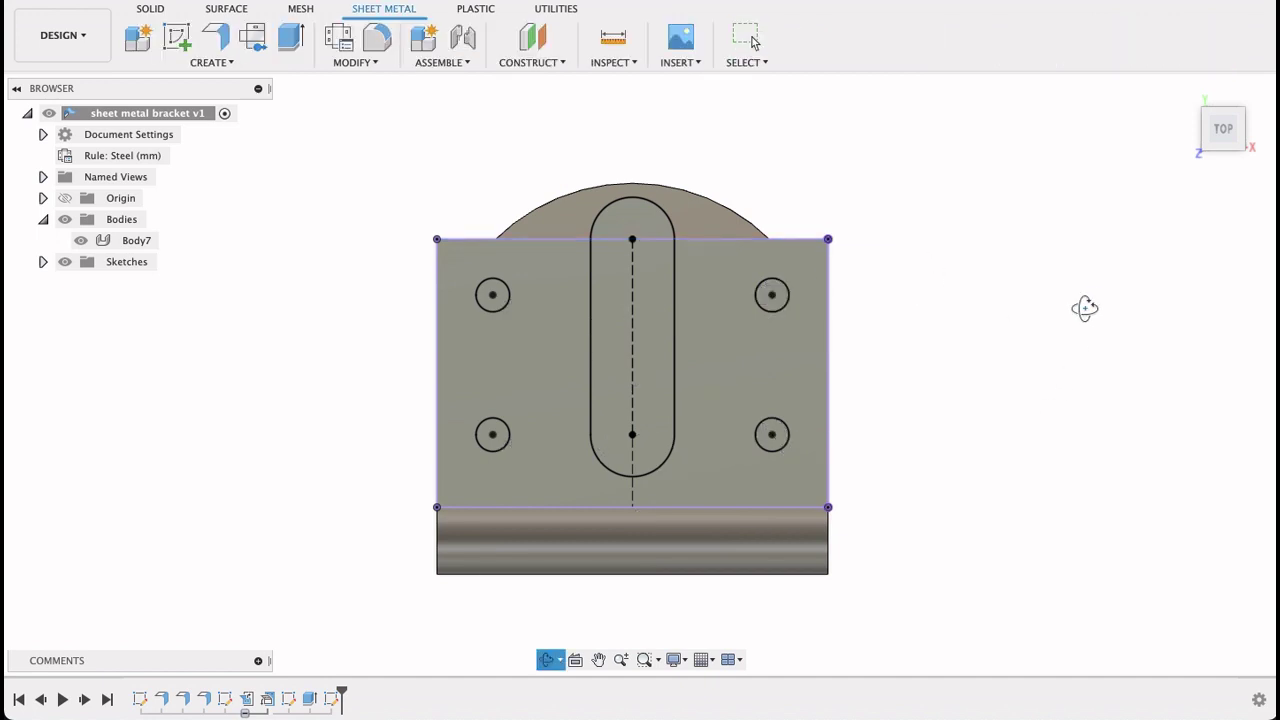
- Extrude the slot and four hole profiles into the flange as a cut
{"action": "mouse_move", "coordinate": [1086, 306]}
{"action": "middle_mouse_down", "text": "shift"}
{"action": "mouse_move", "coordinate": [1054, 320]}
{"action": "mouse_move", "coordinate": [1062, 330]}
{"action": "middle_mouse_up", "text": "shift"}
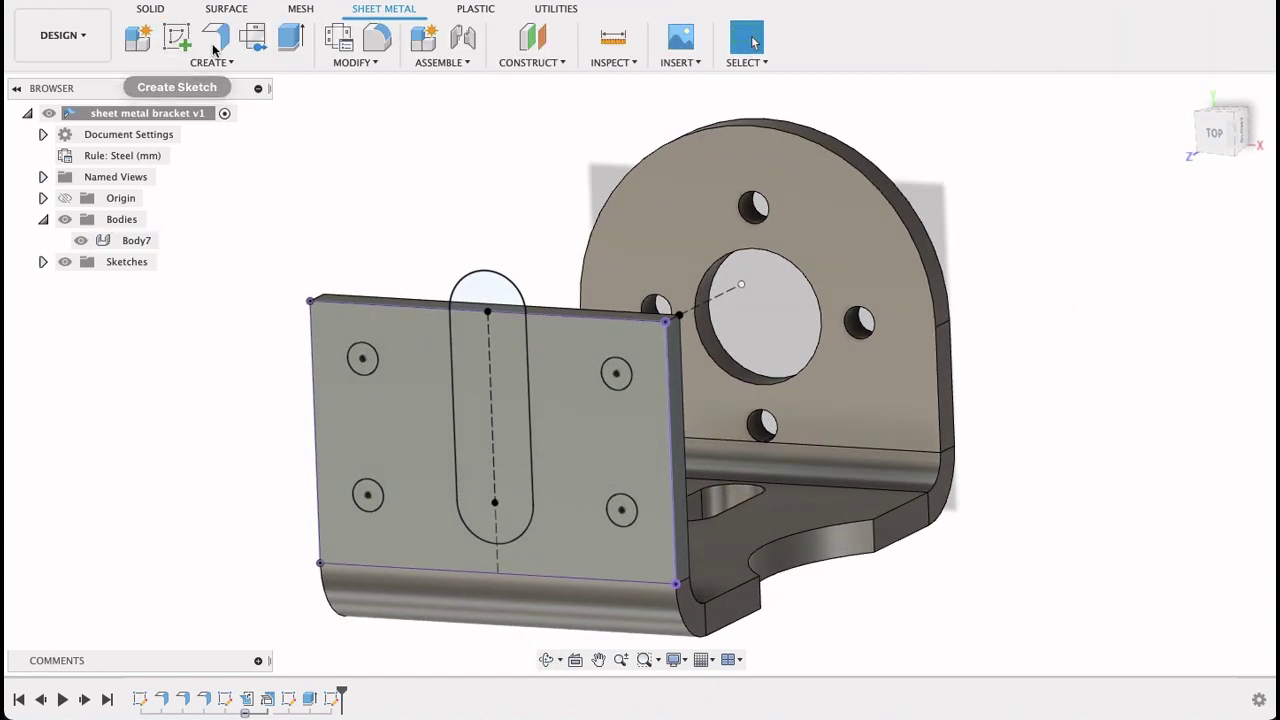
{"action": "left_click", "coordinate": [290, 38]}
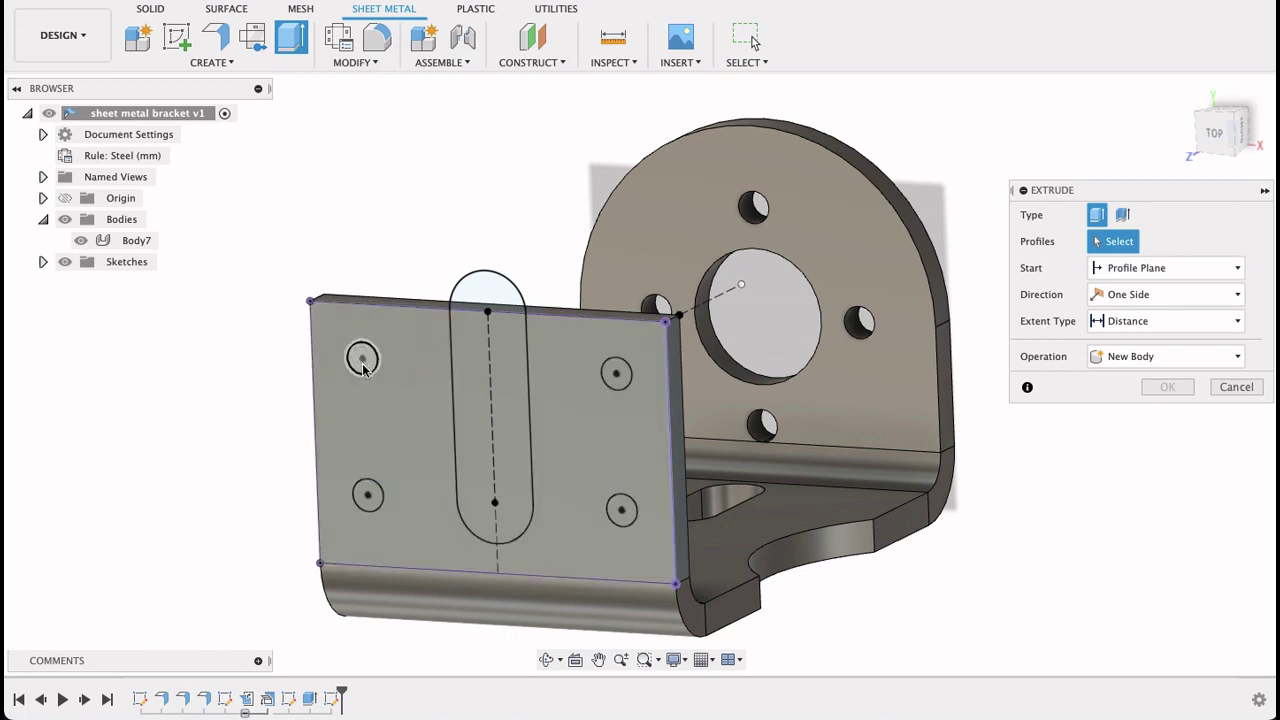
{"action": "left_click", "coordinate": [363, 364]}
{"action": "left_click", "coordinate": [466, 396]}
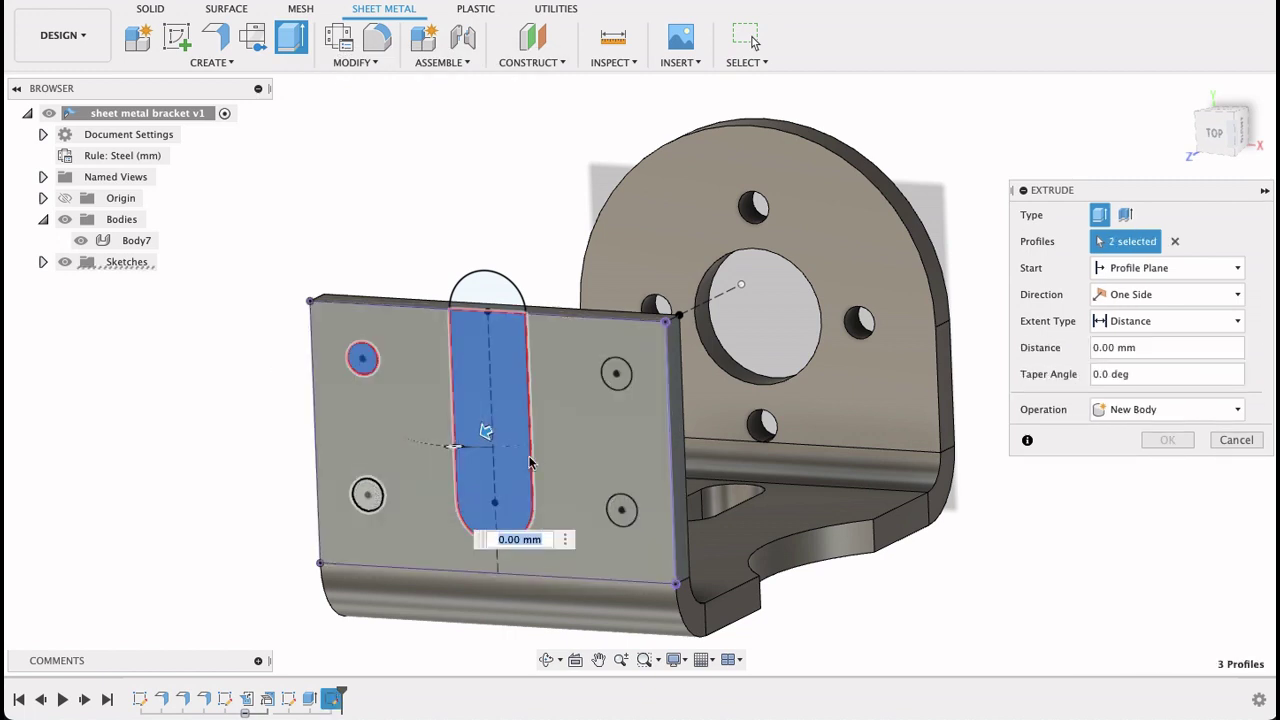
{"action": "left_click", "coordinate": [367, 494]}
{"action": "left_click", "coordinate": [621, 510]}
{"action": "left_click", "coordinate": [612, 372]}
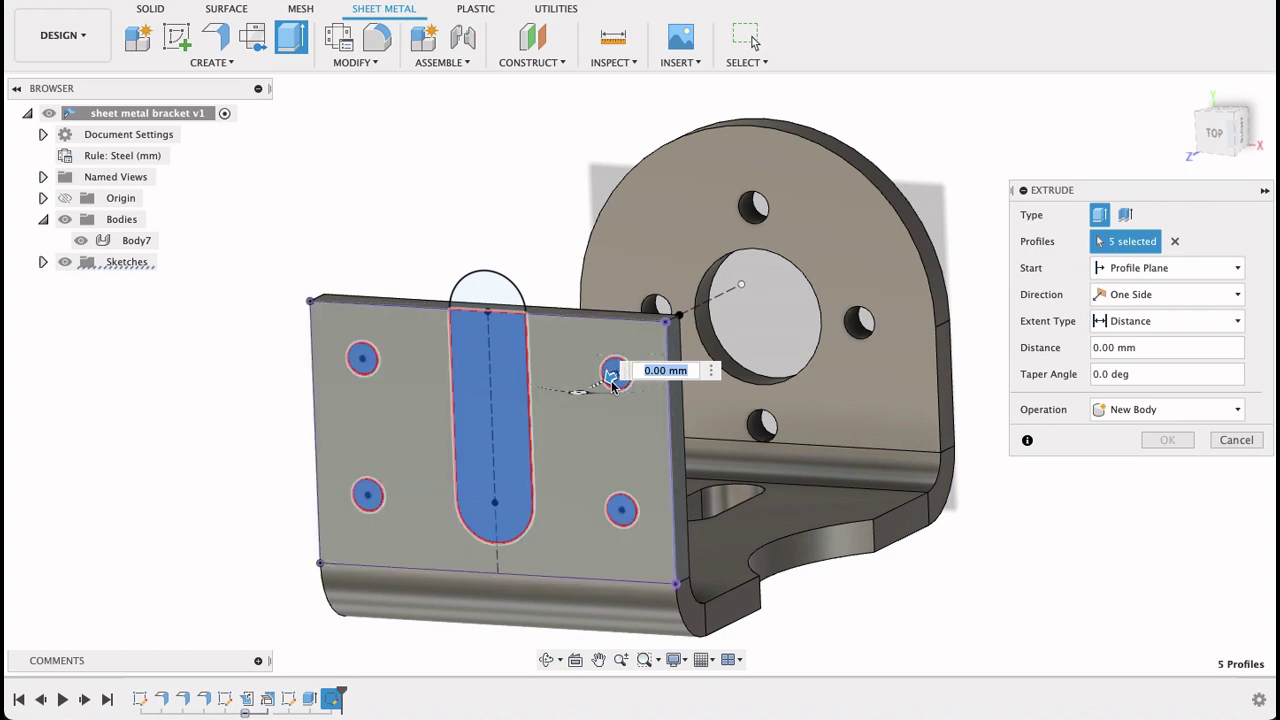
{"action": "left_click_drag", "start_coordinate": [612, 386], "coordinate": [799, 276]}
{"action": "mouse_move", "coordinate": [944, 205]}
{"action": "left_mouse_down"}
{"action": "mouse_move", "coordinate": [960, 192]}
{"action": "mouse_move", "coordinate": [697, 300]}
{"action": "mouse_move", "coordinate": [906, 194]}
{"action": "mouse_move", "coordinate": [735, 315]}
{"action": "left_mouse_up"}
- Set the cut extent To Object on the flange face and apply it
{"action": "mouse_move", "coordinate": [1014, 594]}
{"action": "middle_mouse_down", "text": "shift"}
{"action": "mouse_move", "coordinate": [891, 600]}
{"action": "mouse_move", "coordinate": [938, 549]}
{"action": "middle_mouse_up", "text": "shift"}
{"action": "left_click", "coordinate": [1160, 321]}
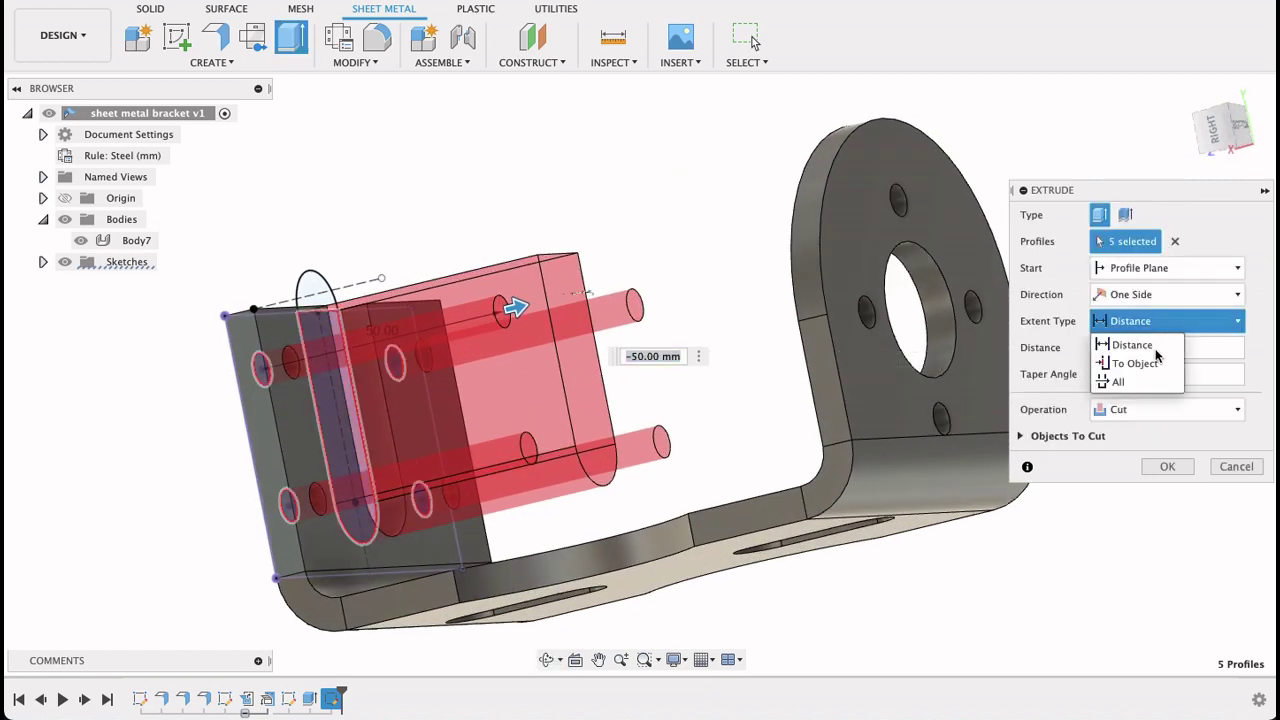
{"action": "left_click", "coordinate": [1131, 363]}
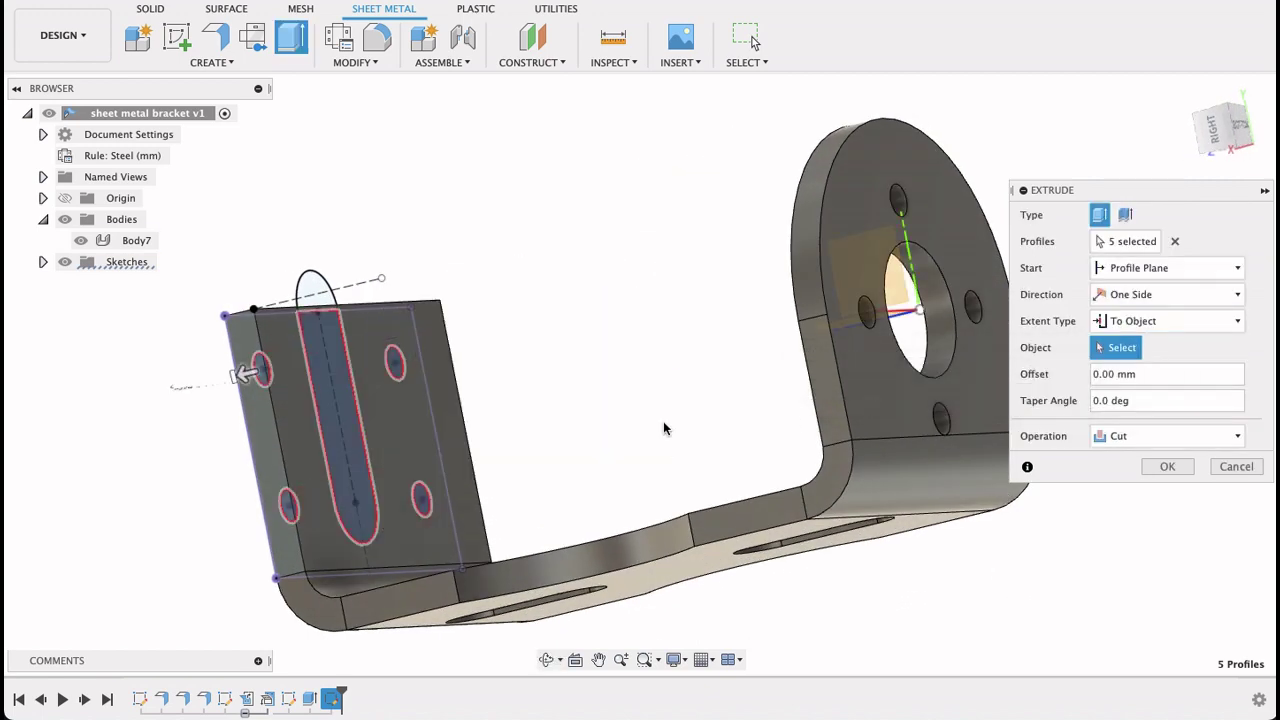
{"action": "left_click", "coordinate": [307, 468]}
{"action": "left_click", "coordinate": [1165, 519]}
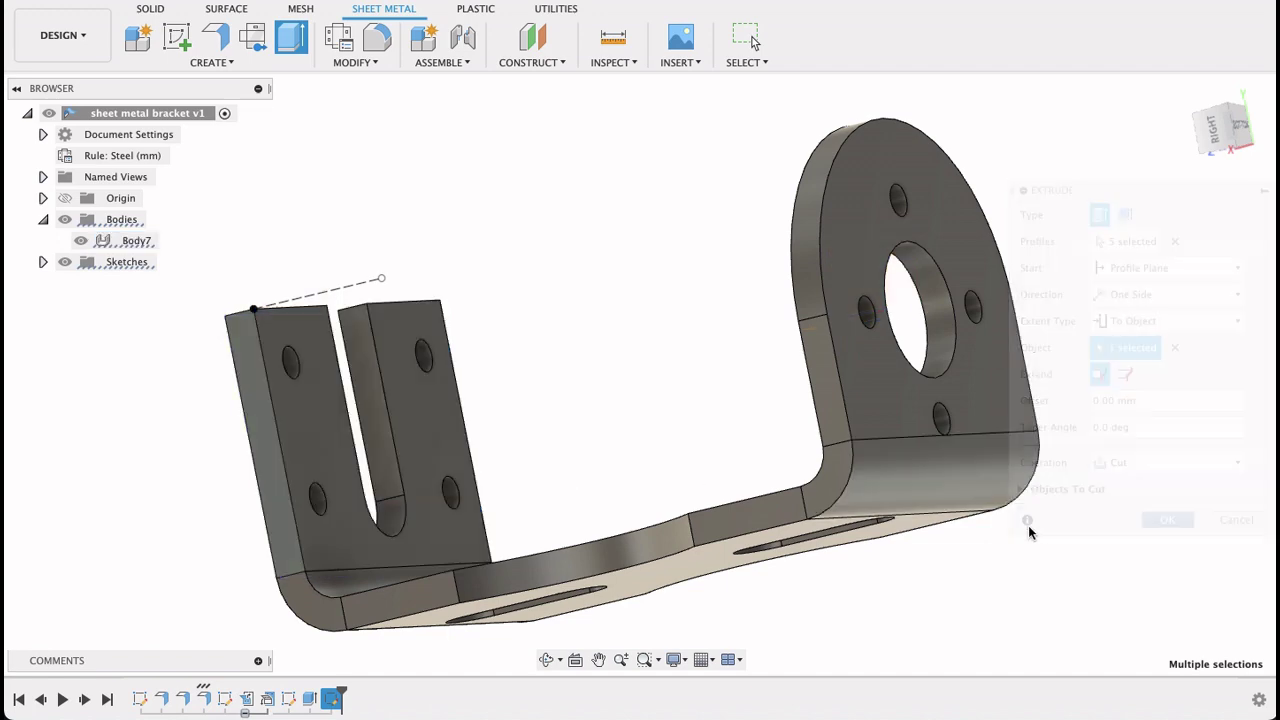
{"action": "mouse_move", "coordinate": [955, 320]}
{"action": "middle_mouse_down", "text": "shift"}
{"action": "mouse_move", "coordinate": [571, 249]}
{"action": "mouse_move", "coordinate": [540, 289]}
{"action": "mouse_move", "coordinate": [743, 223]}
{"action": "mouse_move", "coordinate": [737, 240]}
{"action": "middle_mouse_up", "text": "shift"}
{"action": "scroll", "coordinate": [738, 243], "scroll_direction": "down", "scroll_amount": 2}
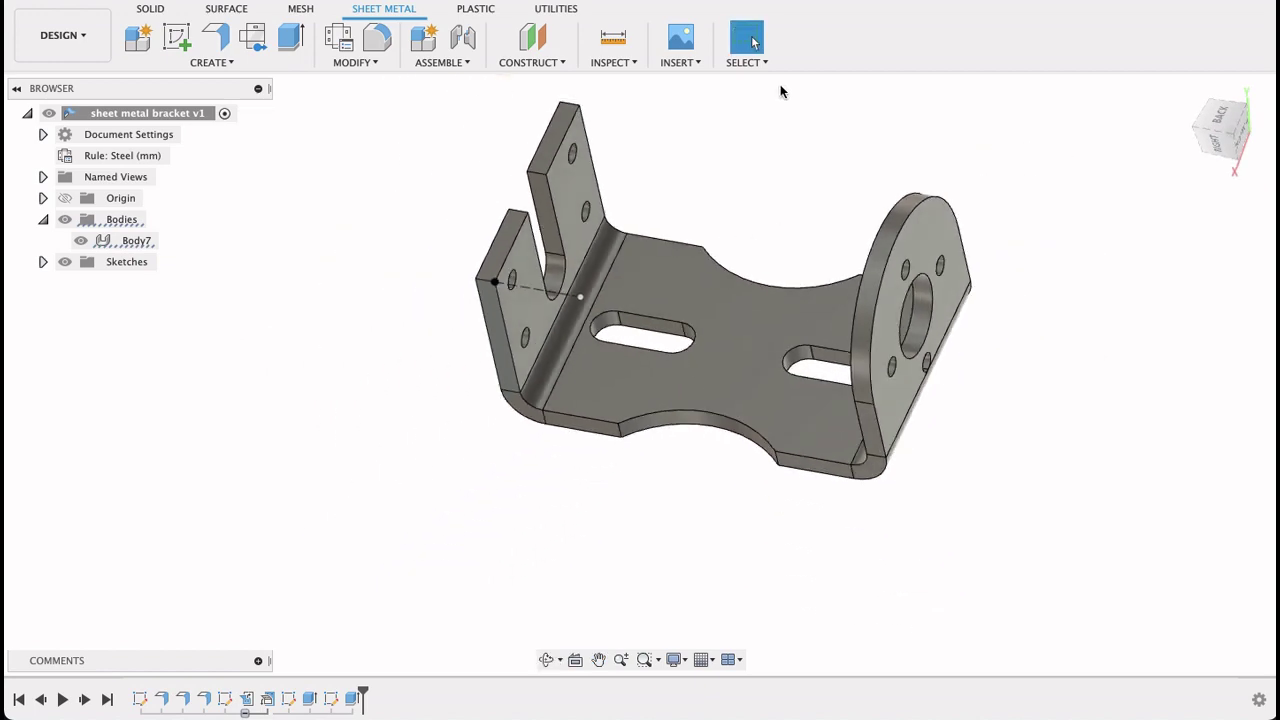
{"action": "mouse_move", "coordinate": [708, 236]}
{"action": "middle_mouse_down", "text": "shift"}
{"action": "mouse_move", "coordinate": [1116, 251]}
{"action": "mouse_move", "coordinate": [971, 277]}
{"action": "mouse_move", "coordinate": [685, 418]}
{"action": "middle_mouse_up", "text": "shift"}
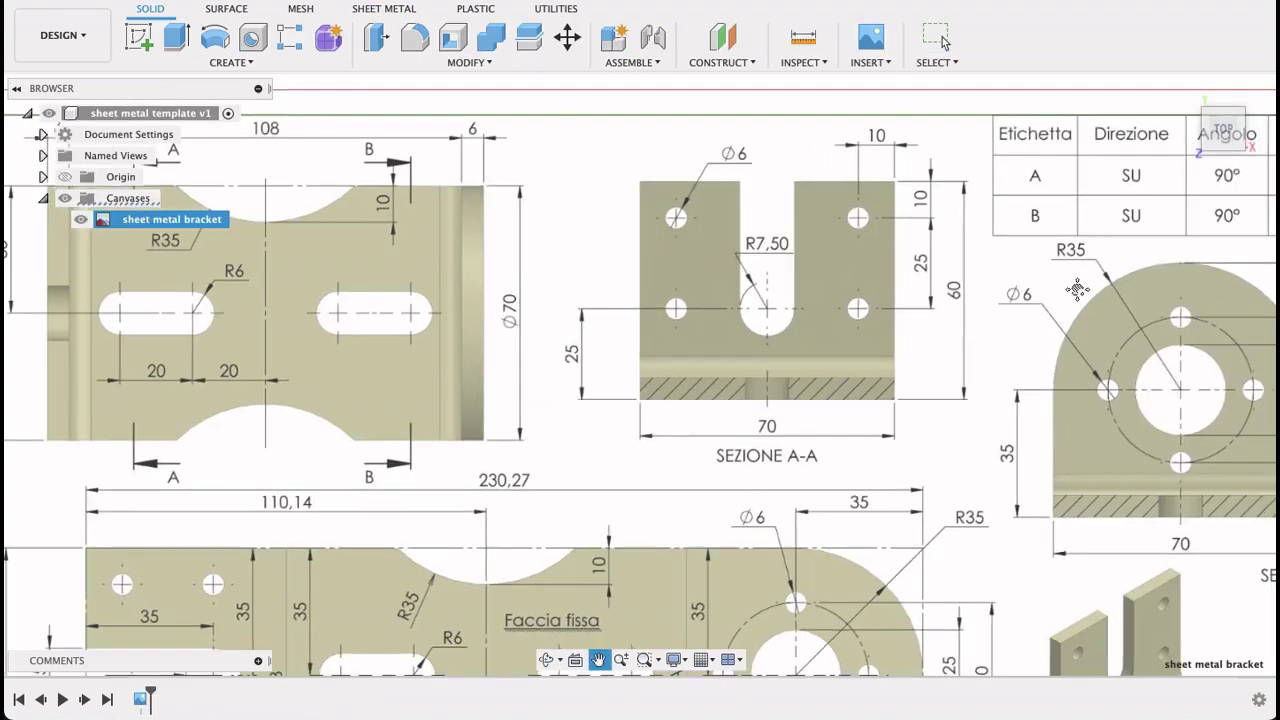
{"action": "middle_click_drag", "start_coordinate": [1073, 393], "coordinate": [836, 95]}
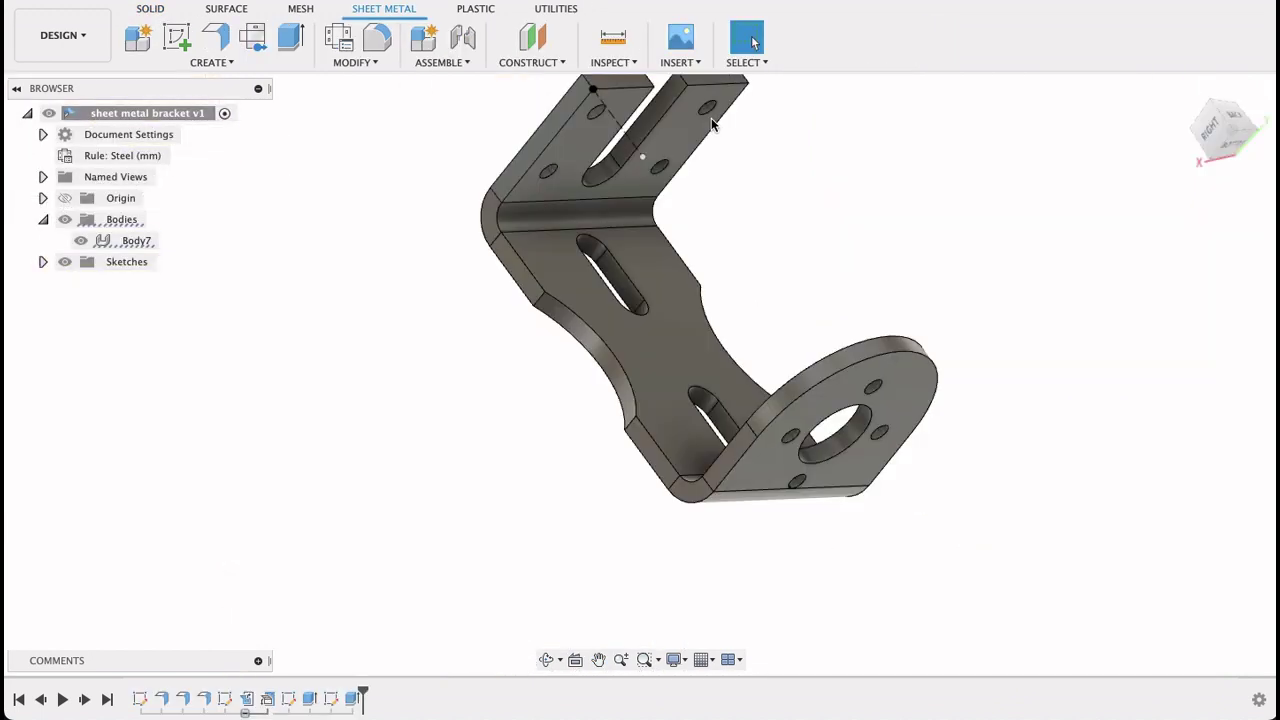
{"action": "middle_click_drag", "start_coordinate": [784, 250], "coordinate": [753, 237], "text": "shift"}
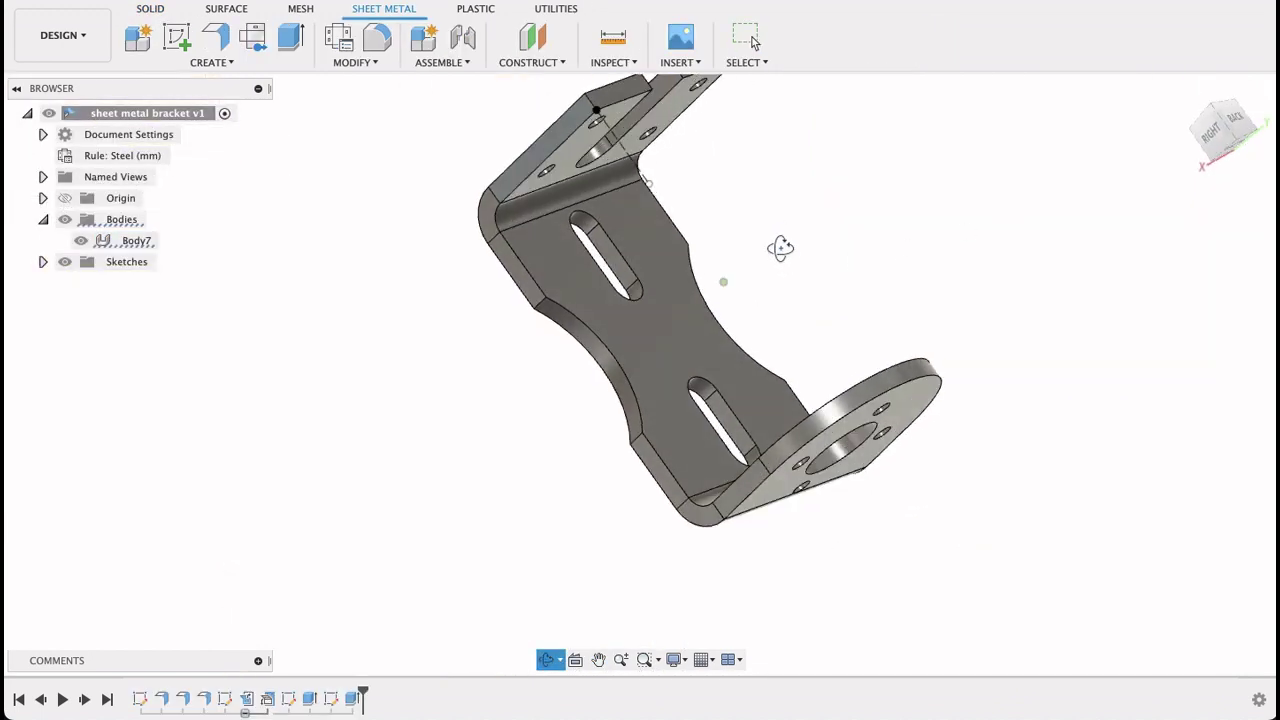
{"action": "left_click_drag", "start_coordinate": [753, 237], "coordinate": [730, 285]}
{"action": "key", "text": "Escape"}
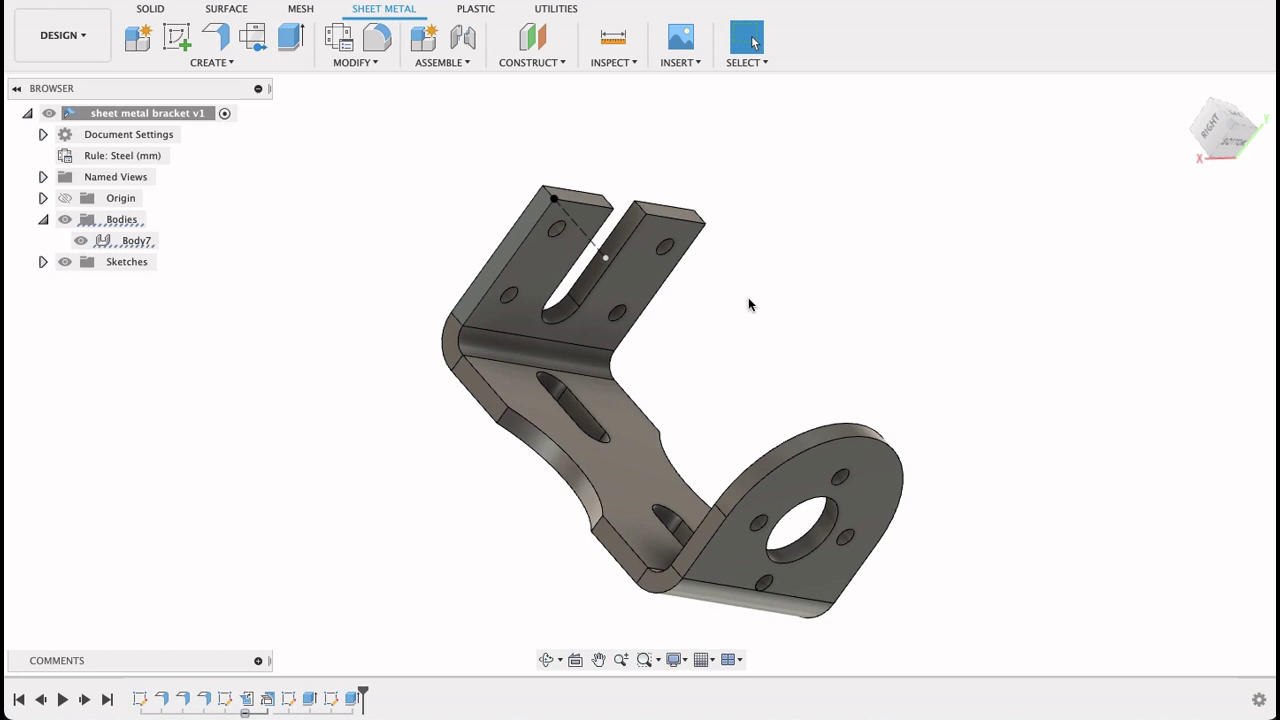
- Create the U-bracket's flat pattern with the long middle face as the stationary face
{"action": "left_click", "coordinate": [232, 65]}
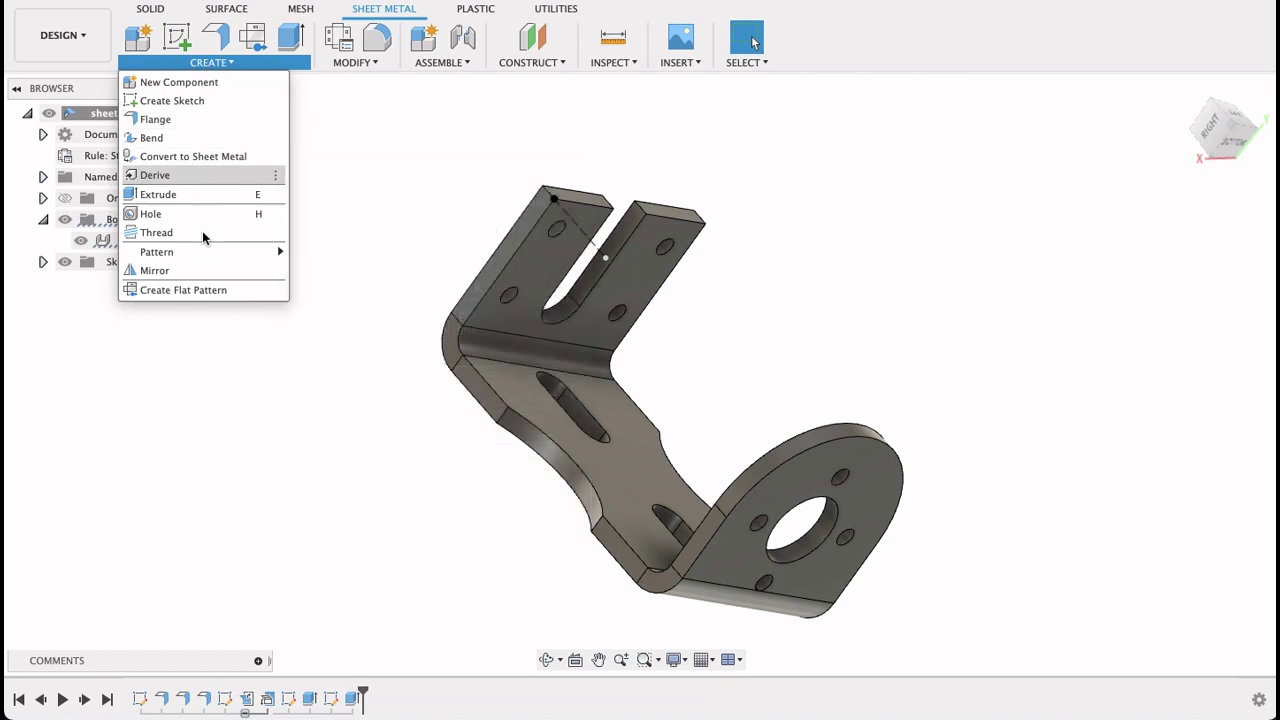
{"action": "left_click", "coordinate": [175, 292]}
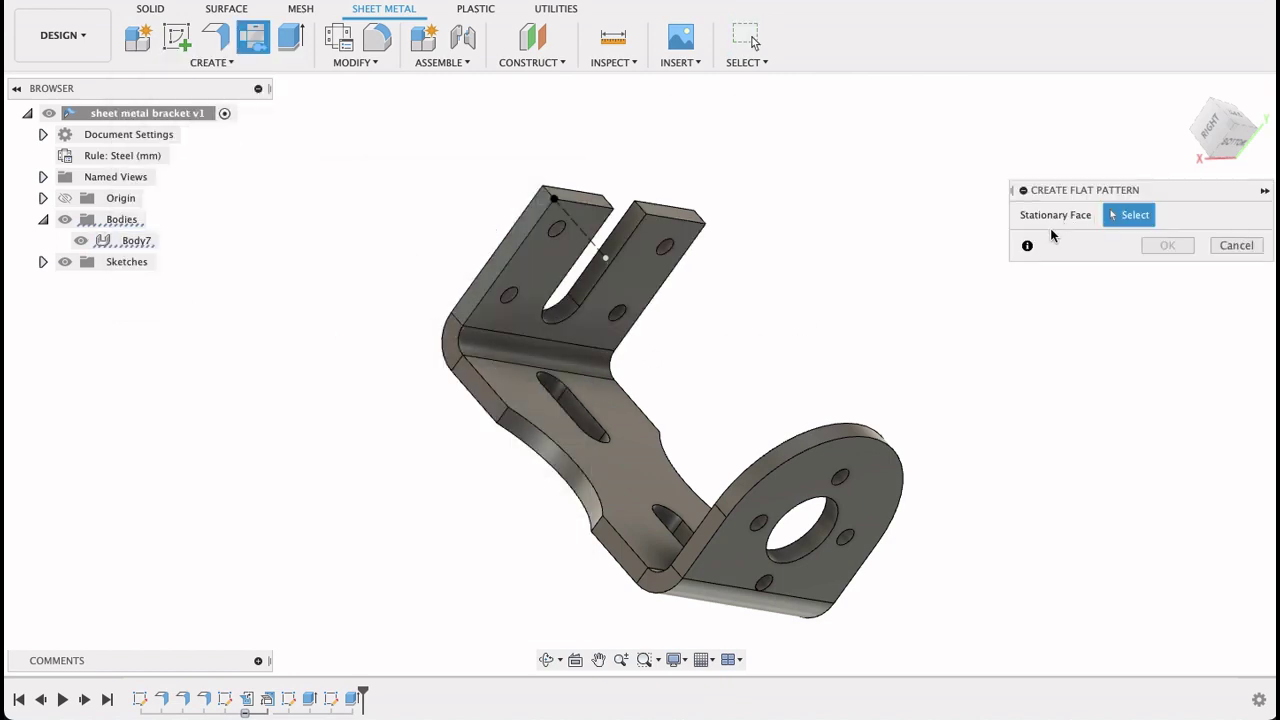
{"action": "left_click", "coordinate": [647, 461]}
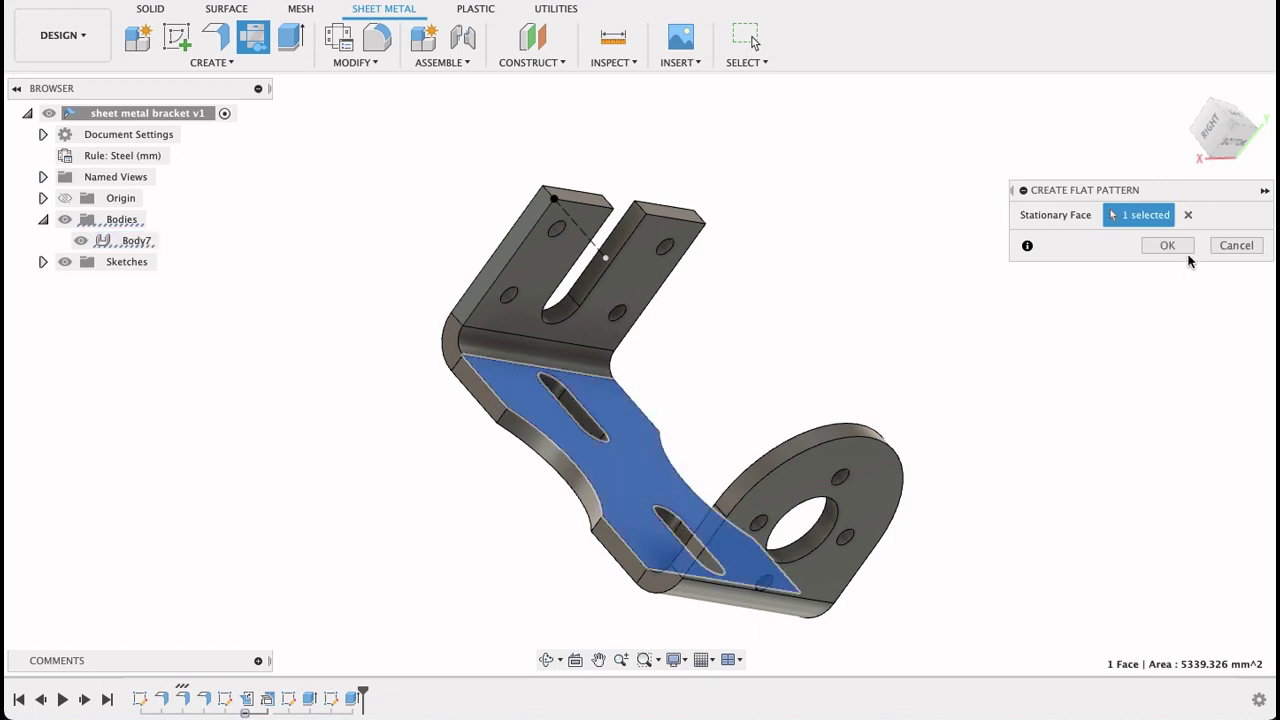
{"action": "left_click", "coordinate": [1180, 249]}
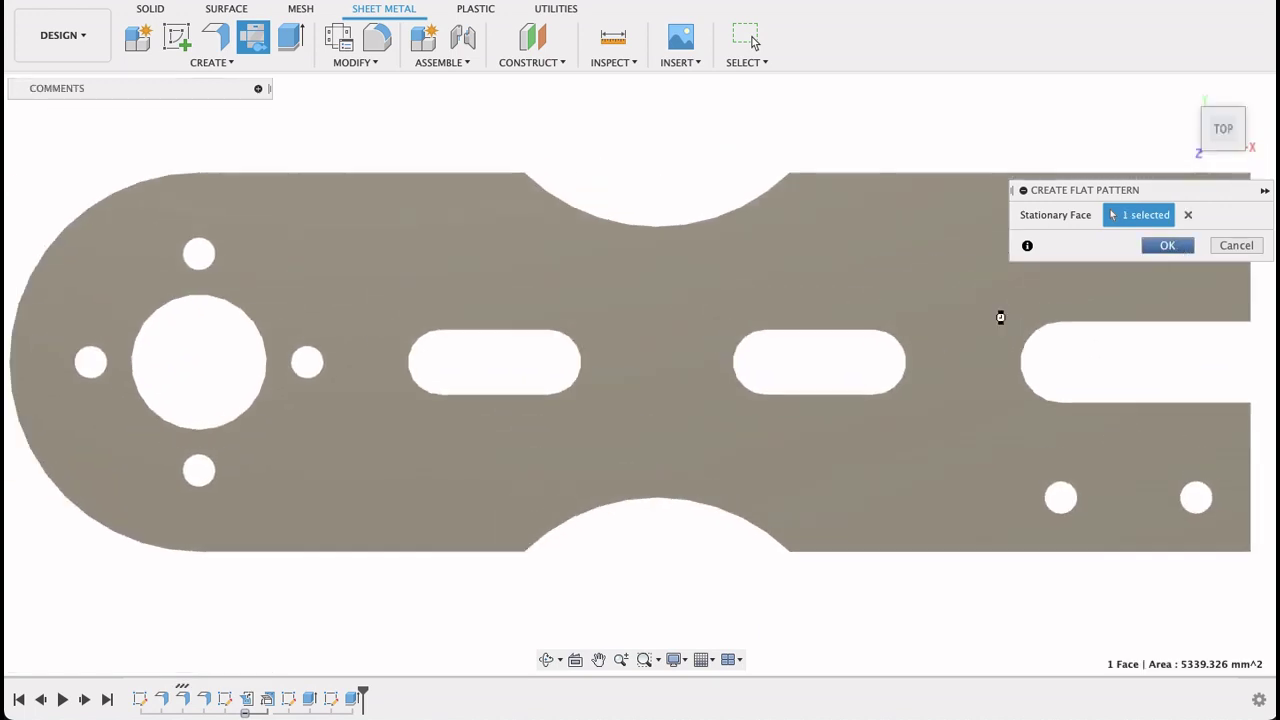
{"action": "scroll", "coordinate": [676, 384], "scroll_direction": "down", "scroll_amount": 3}
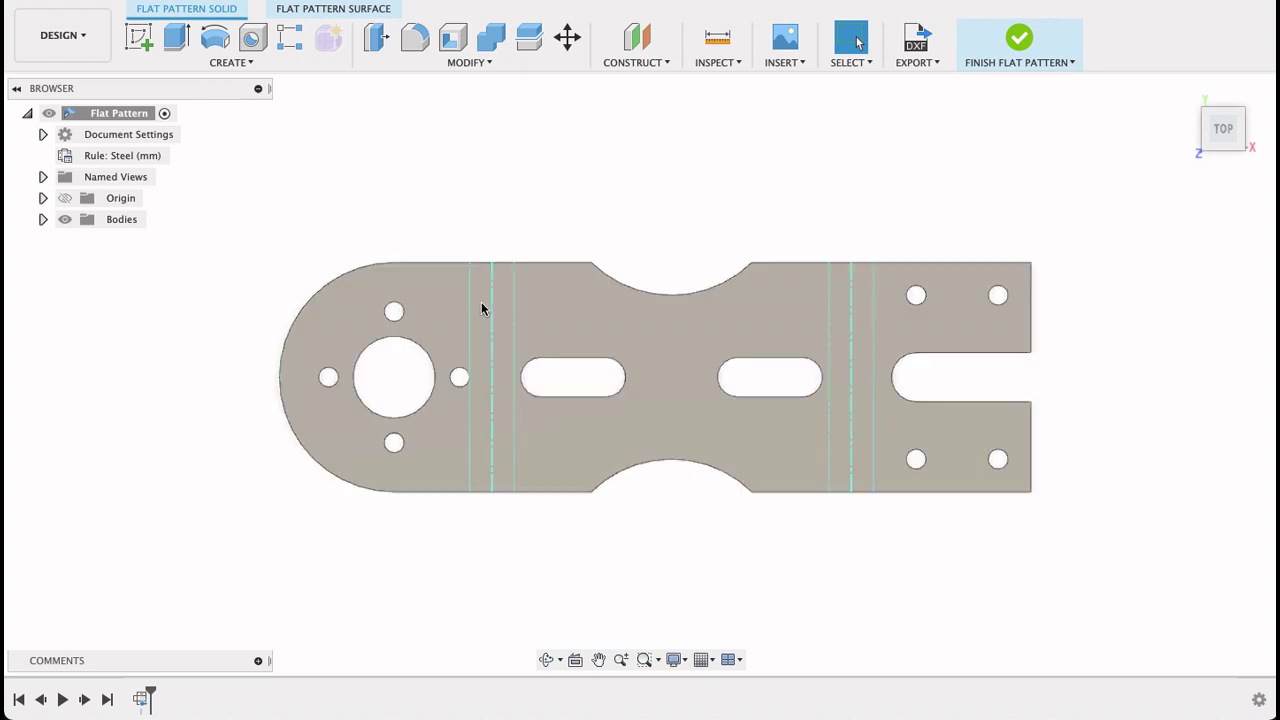
- Check the DXF export option, finish the flat pattern, then reactivate and finish it again
{"action": "left_click", "coordinate": [915, 55]}
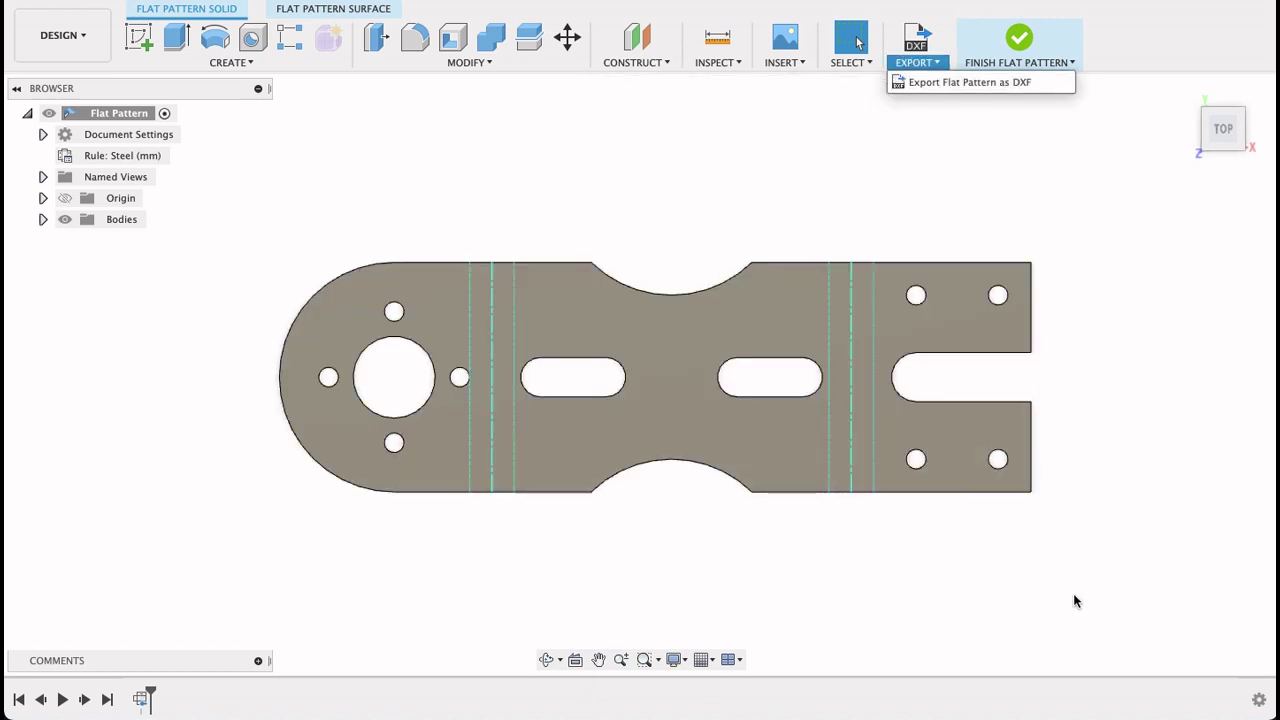
{"action": "left_click", "coordinate": [1034, 55]}
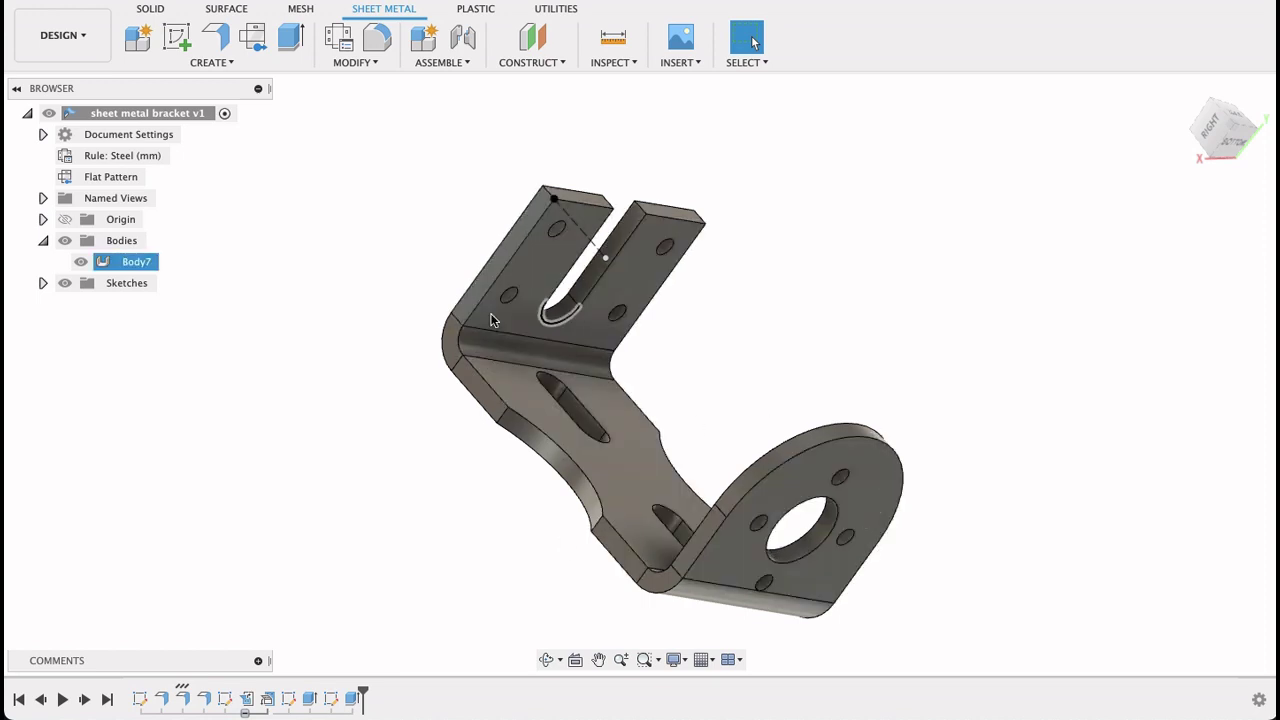
{"action": "mouse_move", "coordinate": [110, 177]}
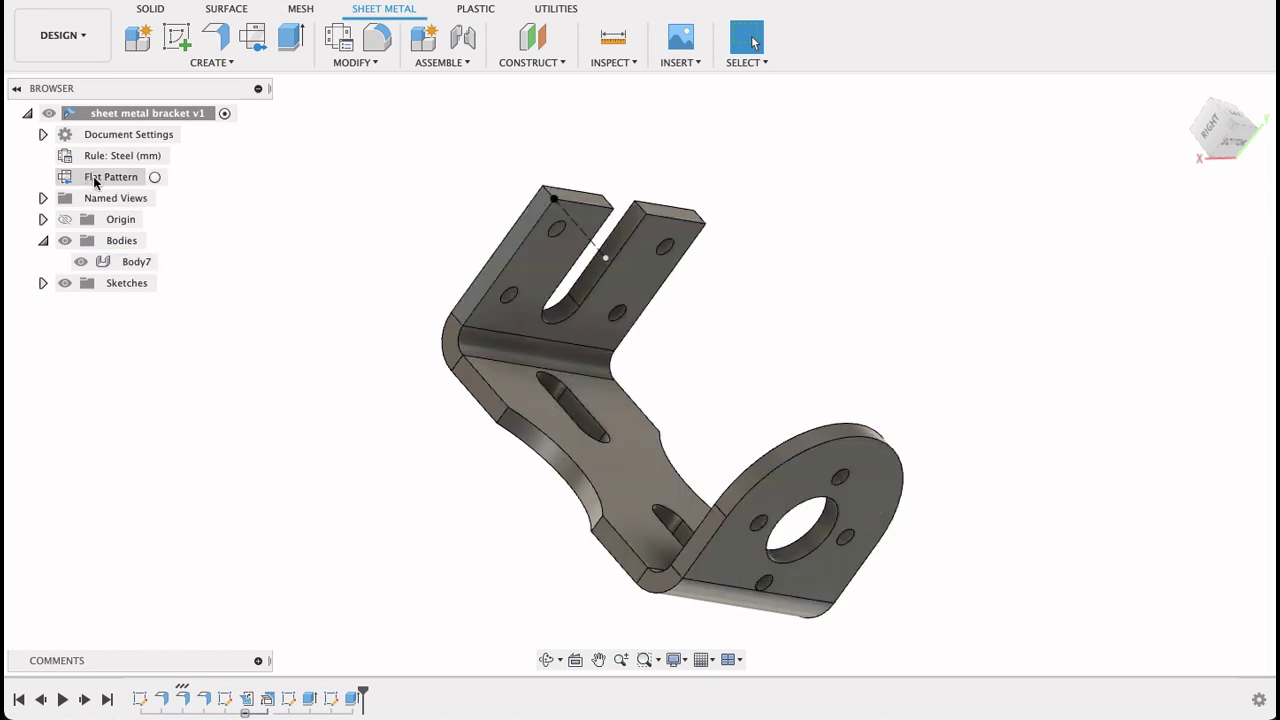
{"action": "right_click", "coordinate": [95, 180]}
{"action": "left_click", "coordinate": [122, 191]}
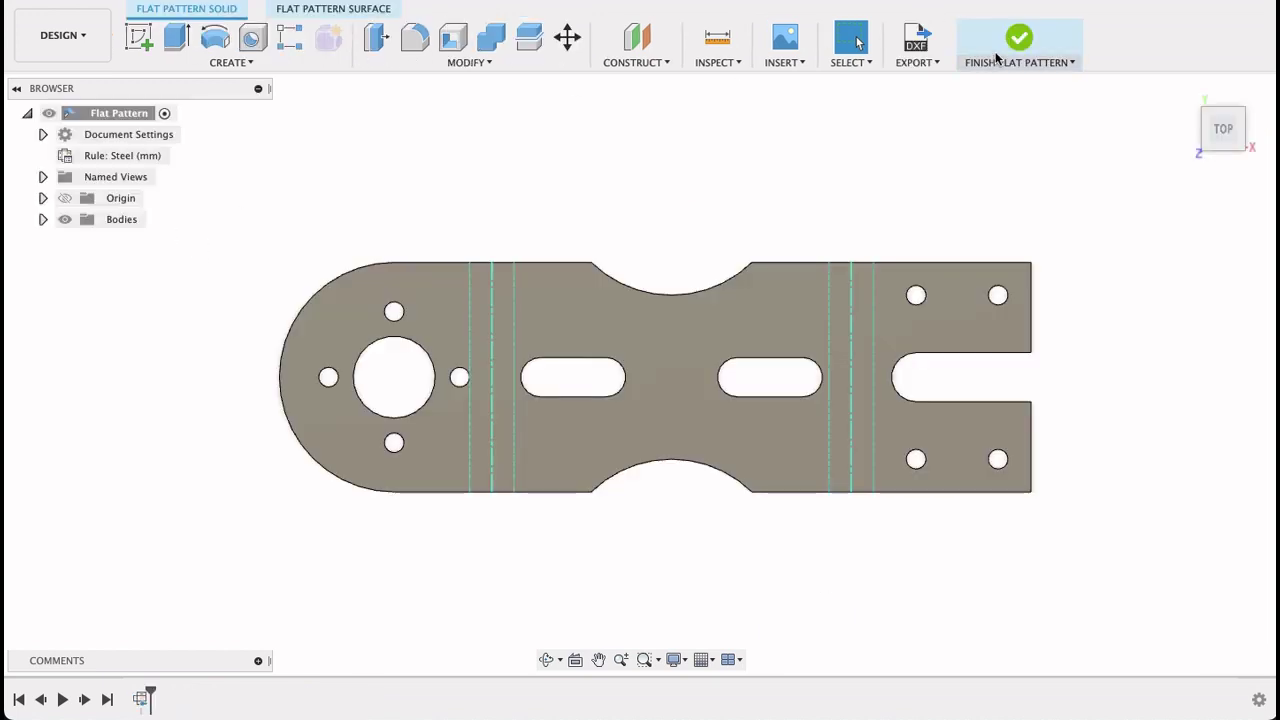
{"action": "left_click", "coordinate": [1000, 48]}
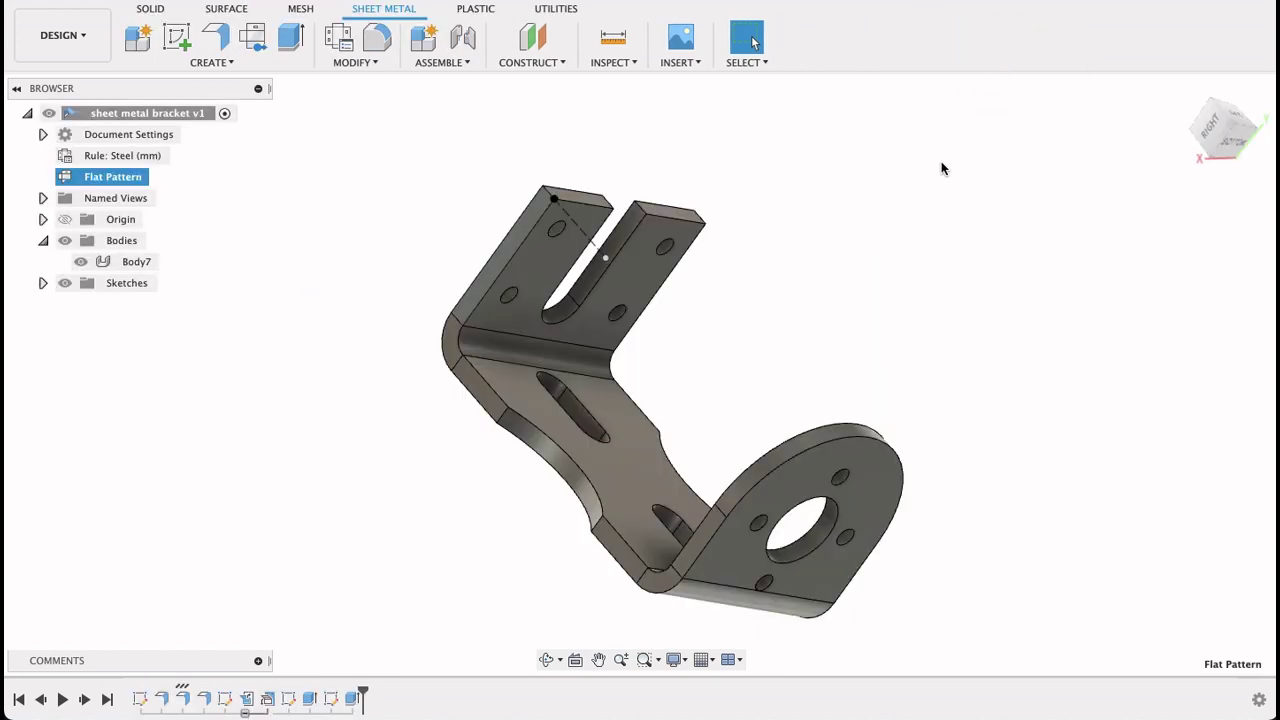
{"action": "mouse_move", "coordinate": [1021, 218]}
{"action": "middle_mouse_down", "text": "shift"}
{"action": "mouse_move", "coordinate": [668, 223]}
{"action": "mouse_move", "coordinate": [1049, 246]}
{"action": "mouse_move", "coordinate": [1050, 277]}
{"action": "middle_mouse_up", "text": "shift"}
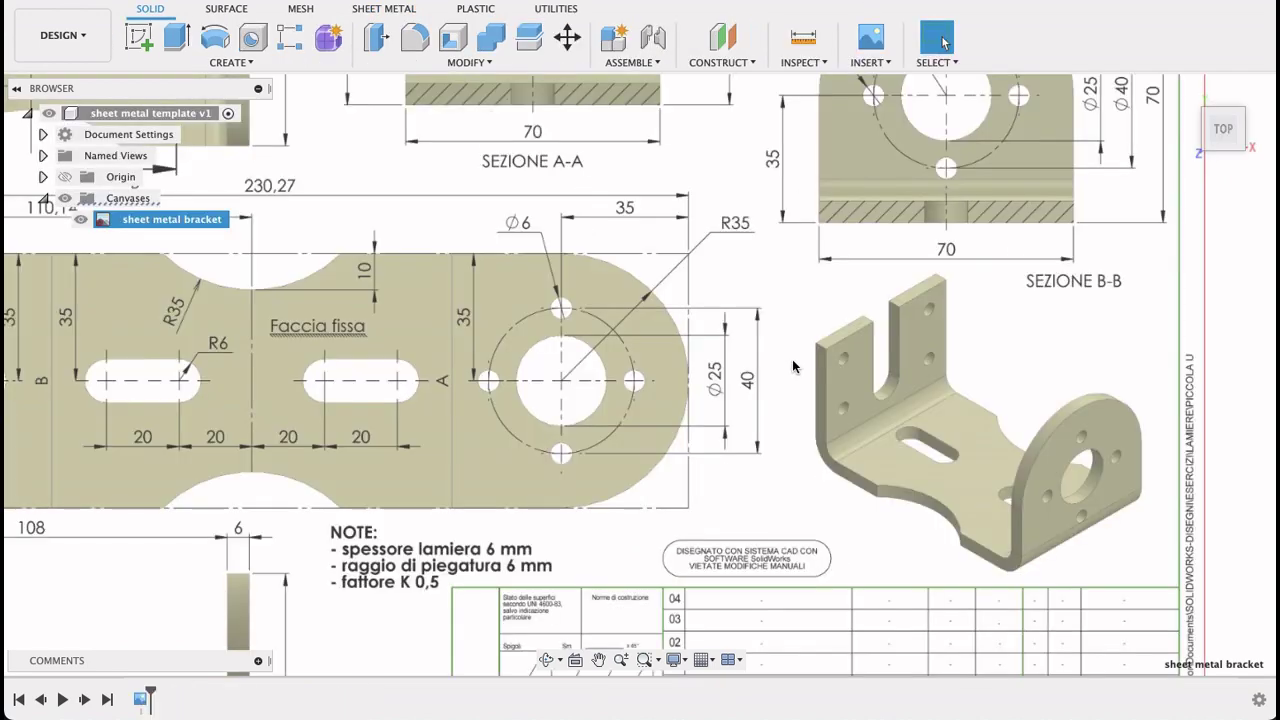
{"action": "scroll", "coordinate": [805, 360], "scroll_direction": "down", "scroll_amount": 5}
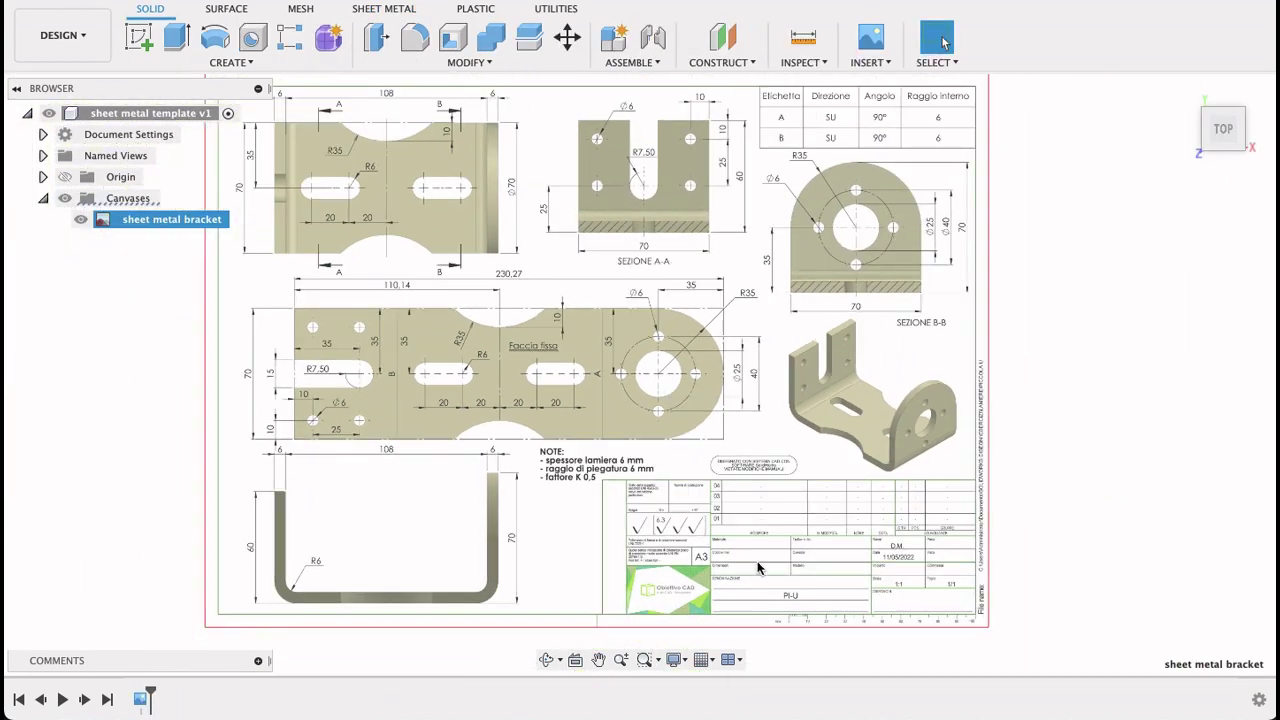
{"action": "scroll", "coordinate": [637, 601], "scroll_direction": "up", "scroll_amount": 4}
{"action": "scroll", "coordinate": [660, 590], "scroll_direction": "up", "scroll_amount": 3}
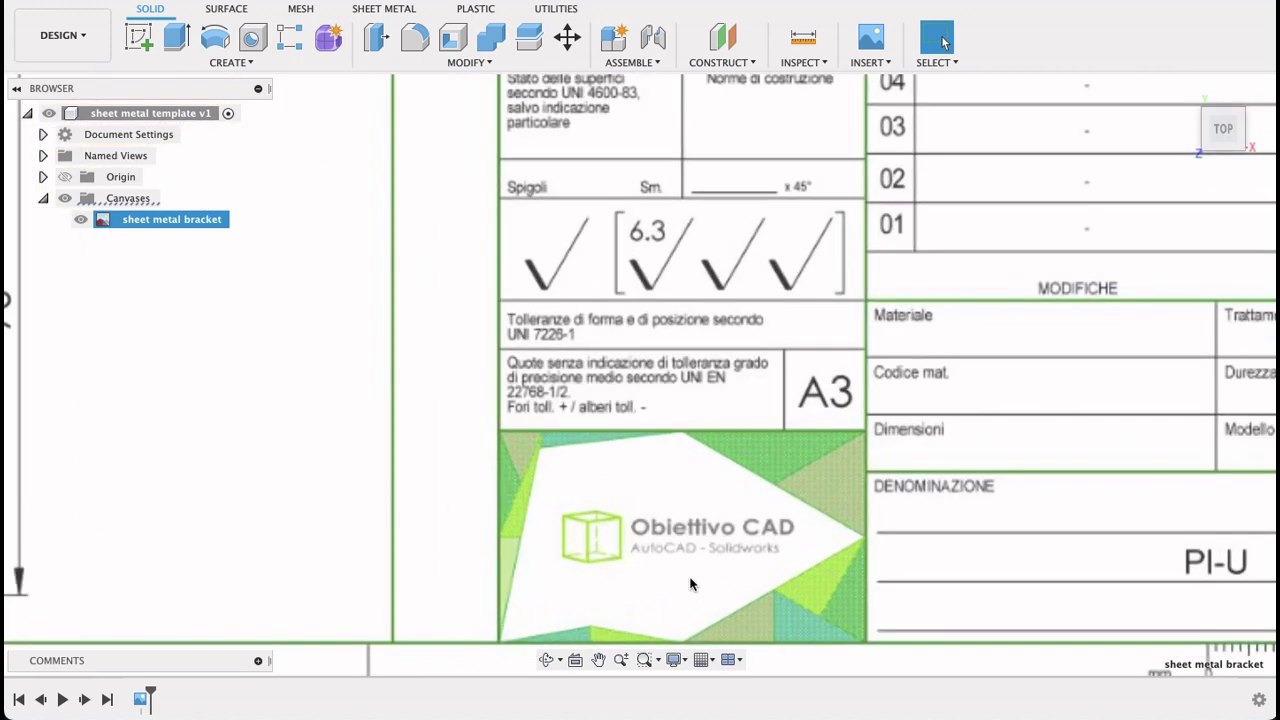
{"action": "scroll", "coordinate": [690, 576], "scroll_direction": "up", "scroll_amount": 2}
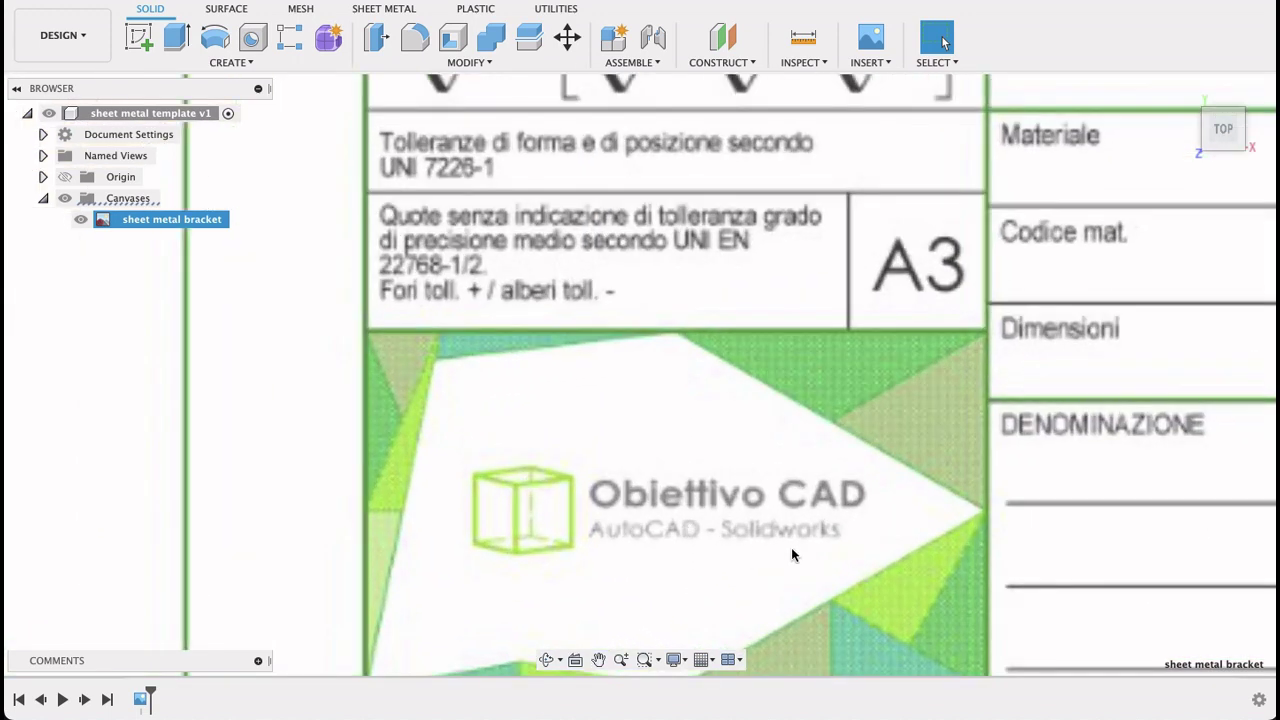
{"action": "scroll", "coordinate": [791, 554], "scroll_direction": "down", "scroll_amount": 3}
{"action": "scroll", "coordinate": [714, 493], "scroll_direction": "down", "scroll_amount": 3}
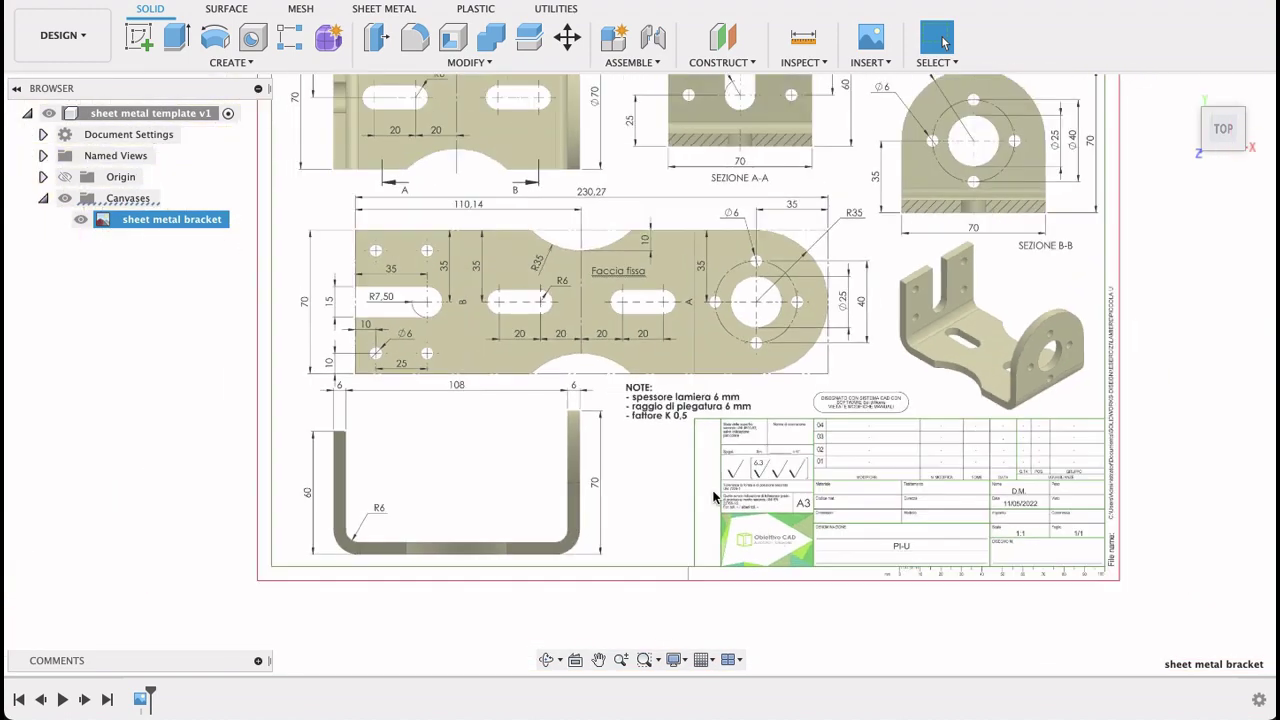
{"action": "scroll", "coordinate": [714, 493], "scroll_direction": "down", "scroll_amount": 2}
{"action": "scroll", "coordinate": [737, 342], "scroll_direction": "down", "scroll_amount": 1}
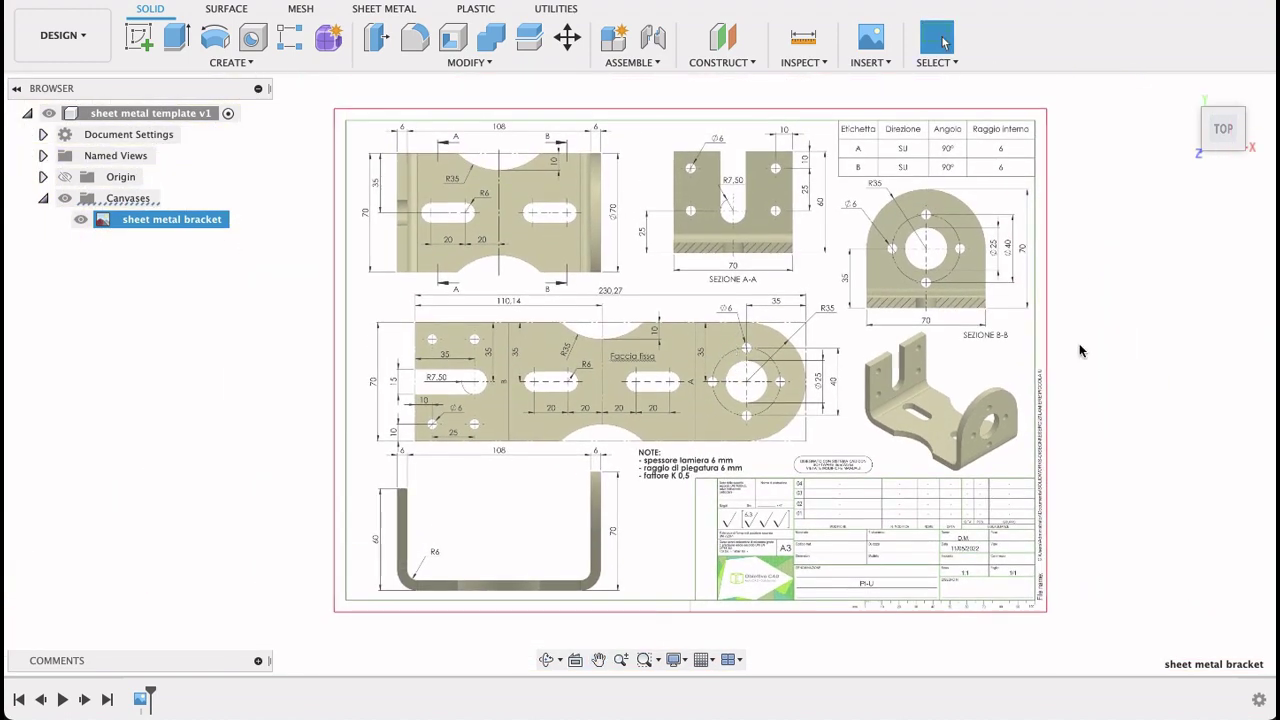